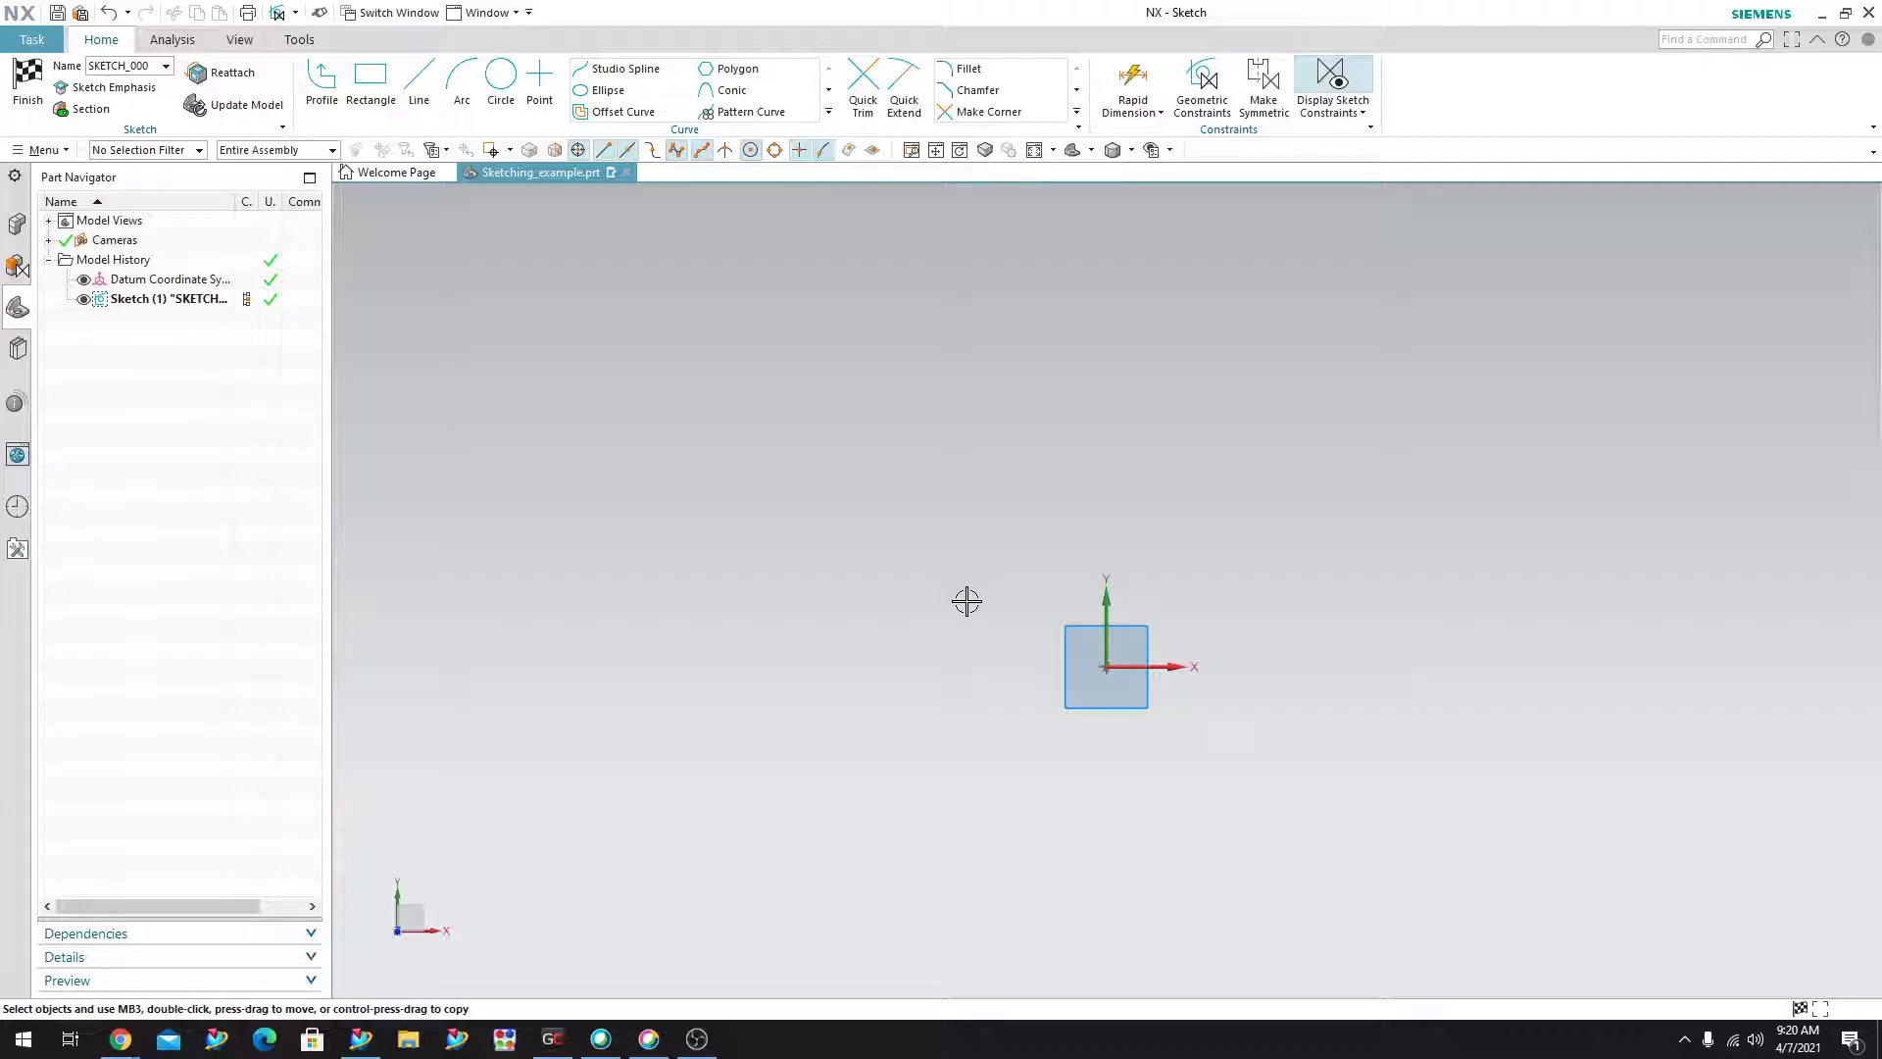
Draw a trial seven-point line chain with Profile, then undo it completely.
{"action": "left_click", "coordinate": [321, 83]}
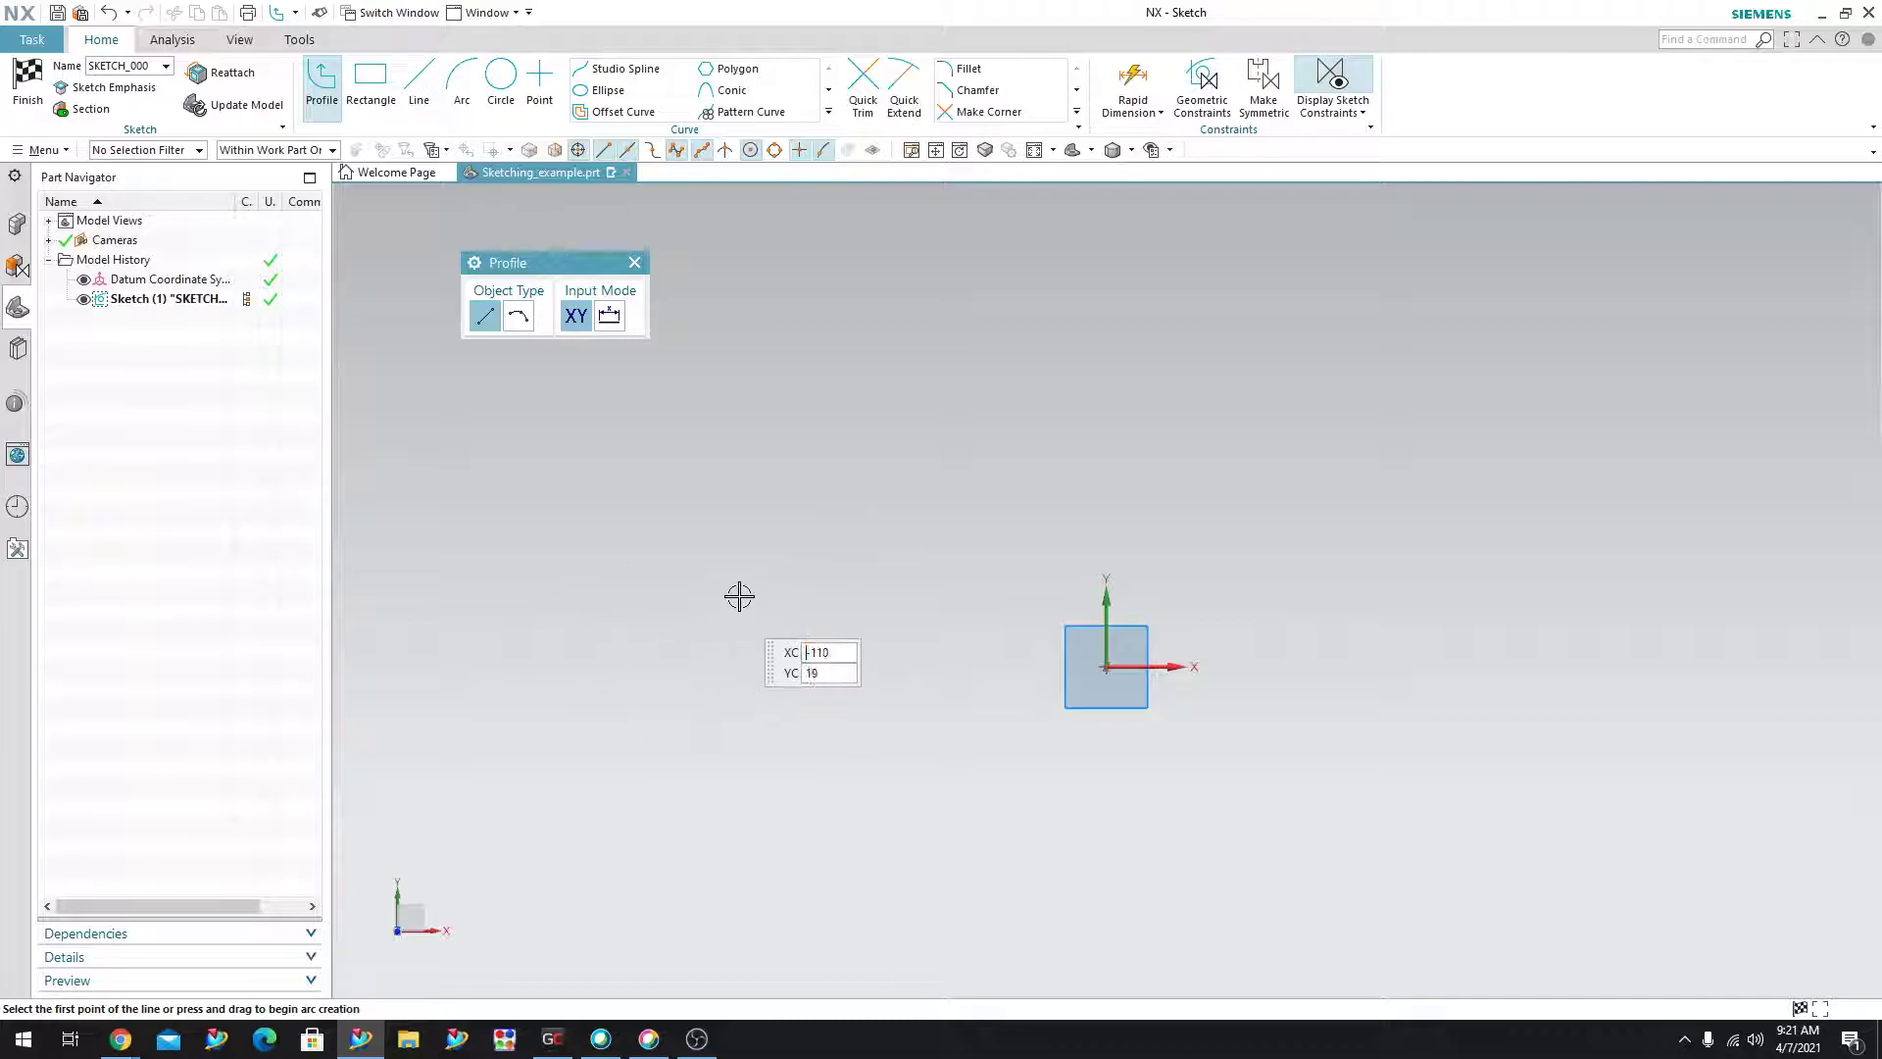
{"action": "left_click", "coordinate": [718, 510]}
{"action": "left_click", "coordinate": [873, 374]}
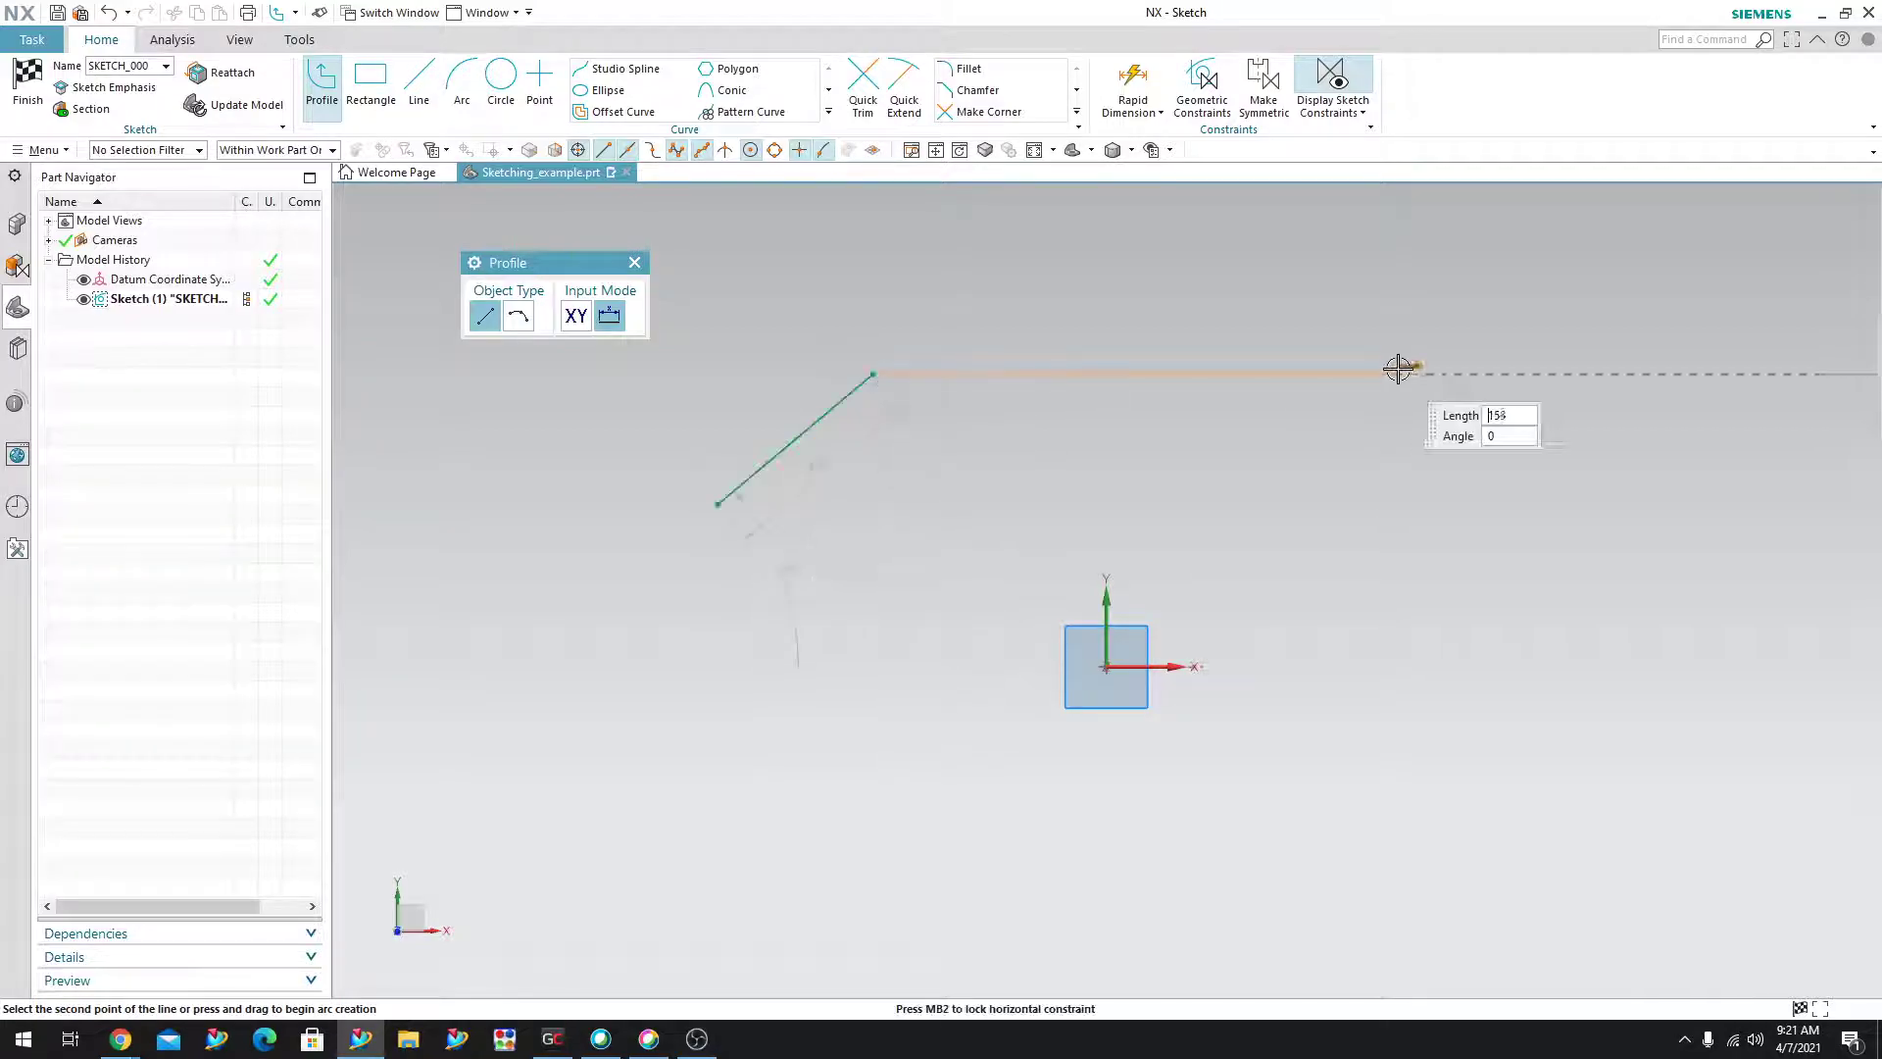
{"action": "left_click", "coordinate": [1397, 373]}
{"action": "left_click", "coordinate": [1651, 765]}
{"action": "left_click", "coordinate": [1294, 963]}
{"action": "left_click", "coordinate": [1028, 940]}
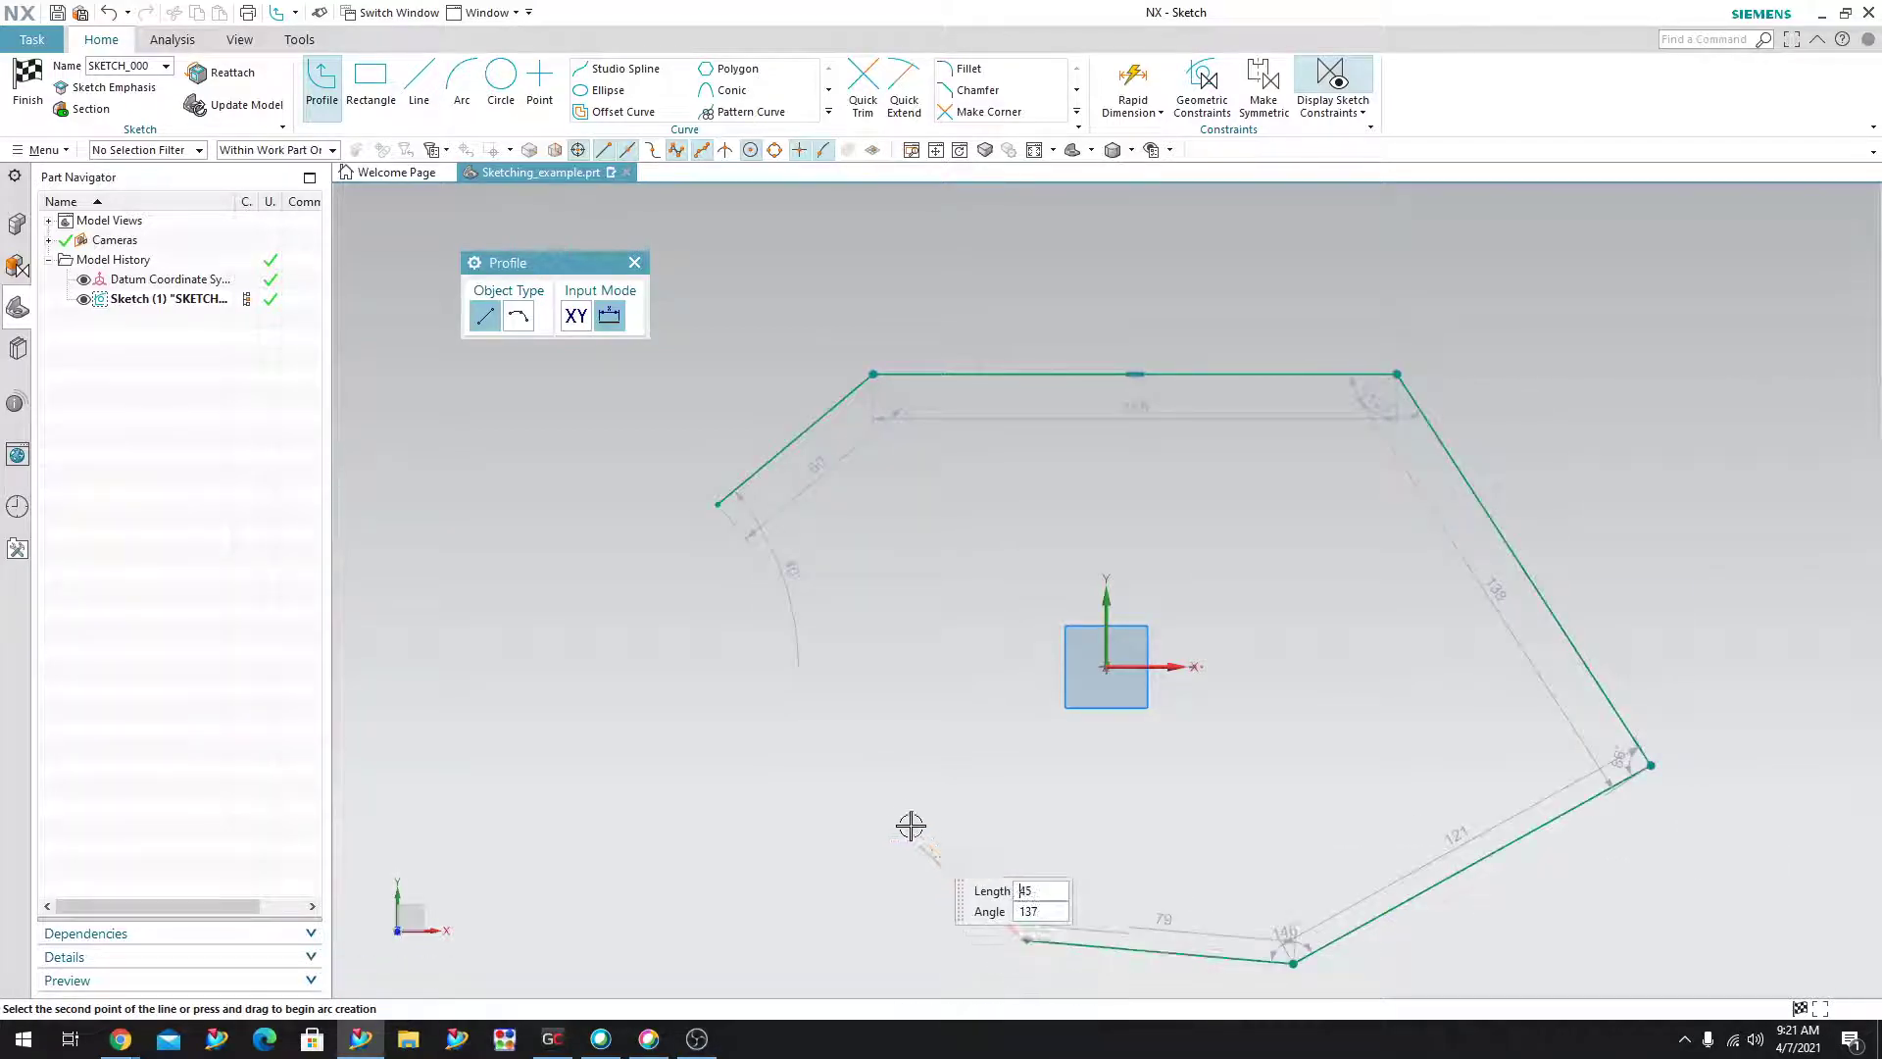
{"action": "left_click", "coordinate": [901, 788]}
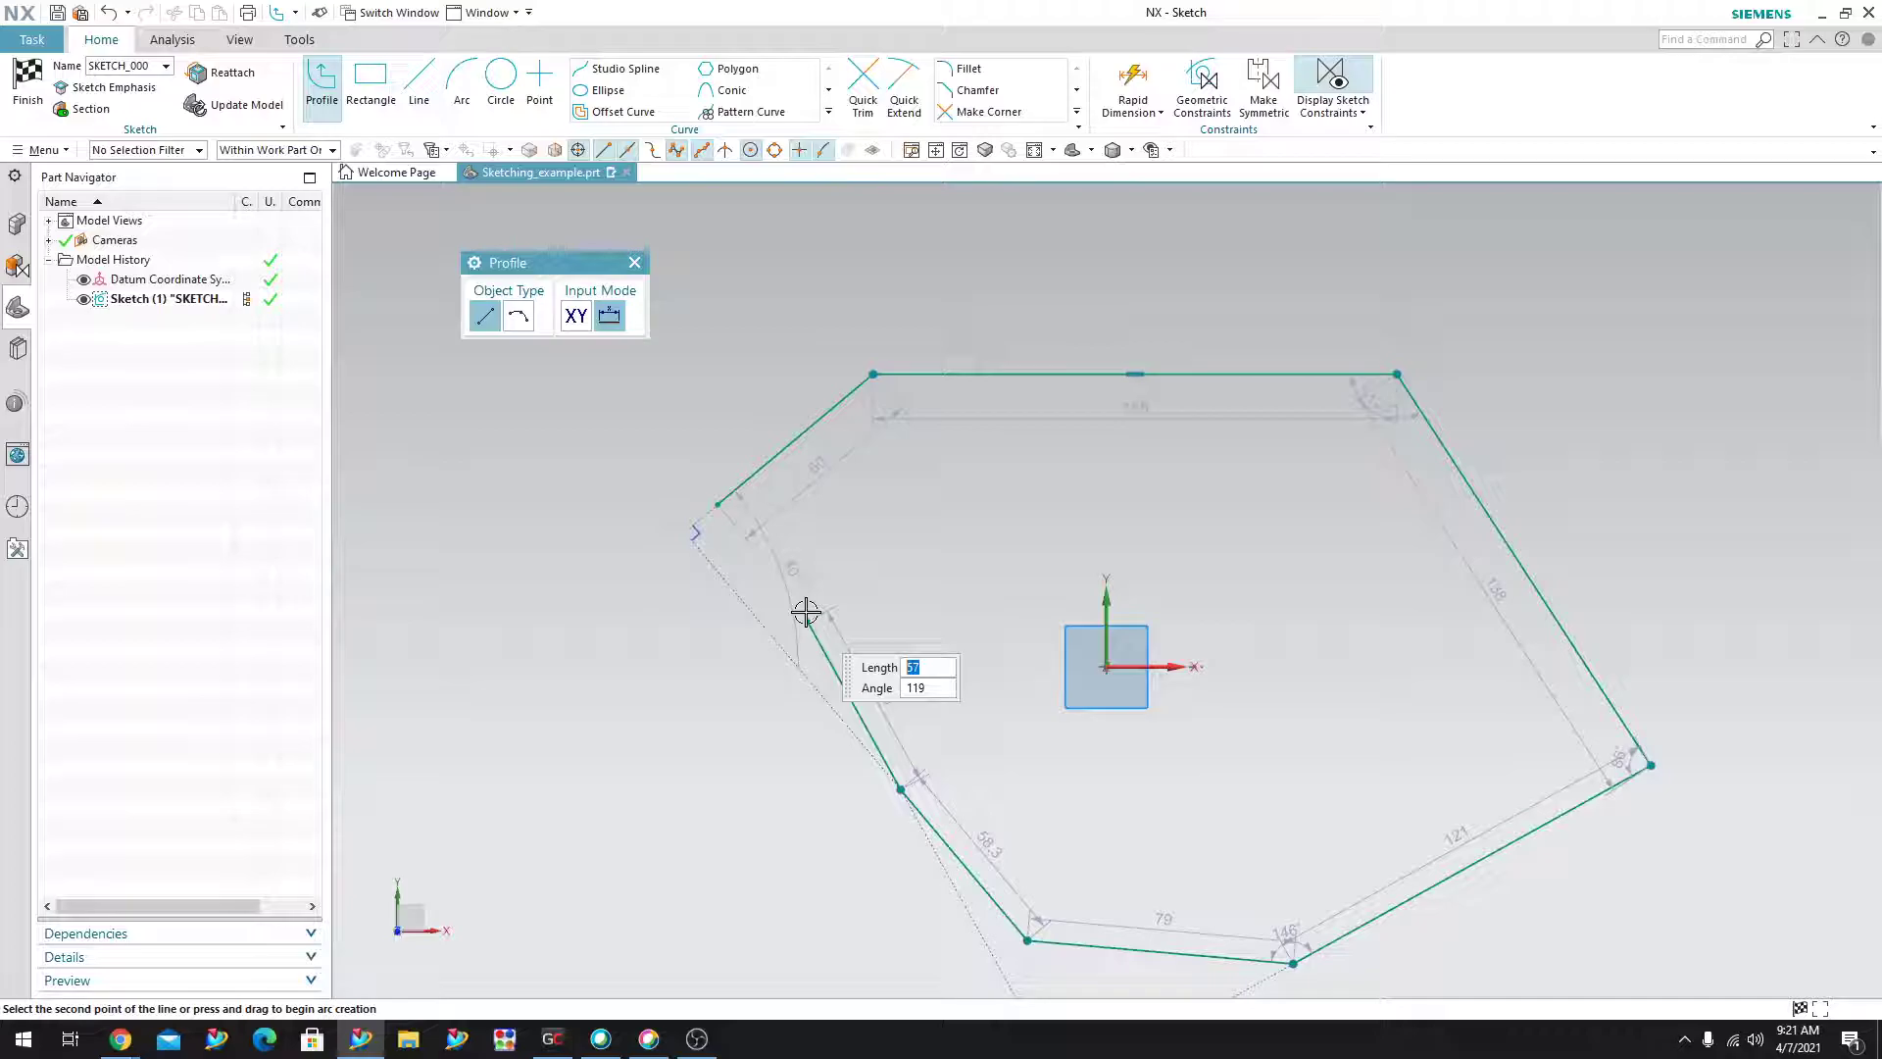
{"action": "key", "text": "ctrl+z"}
{"action": "key", "text": "ctrl+z"}
{"action": "key", "text": "ctrl+z"}
{"action": "key", "text": "ctrl+z"}
{"action": "key", "text": "ctrl+z"}
{"action": "key", "text": "ctrl+z"}
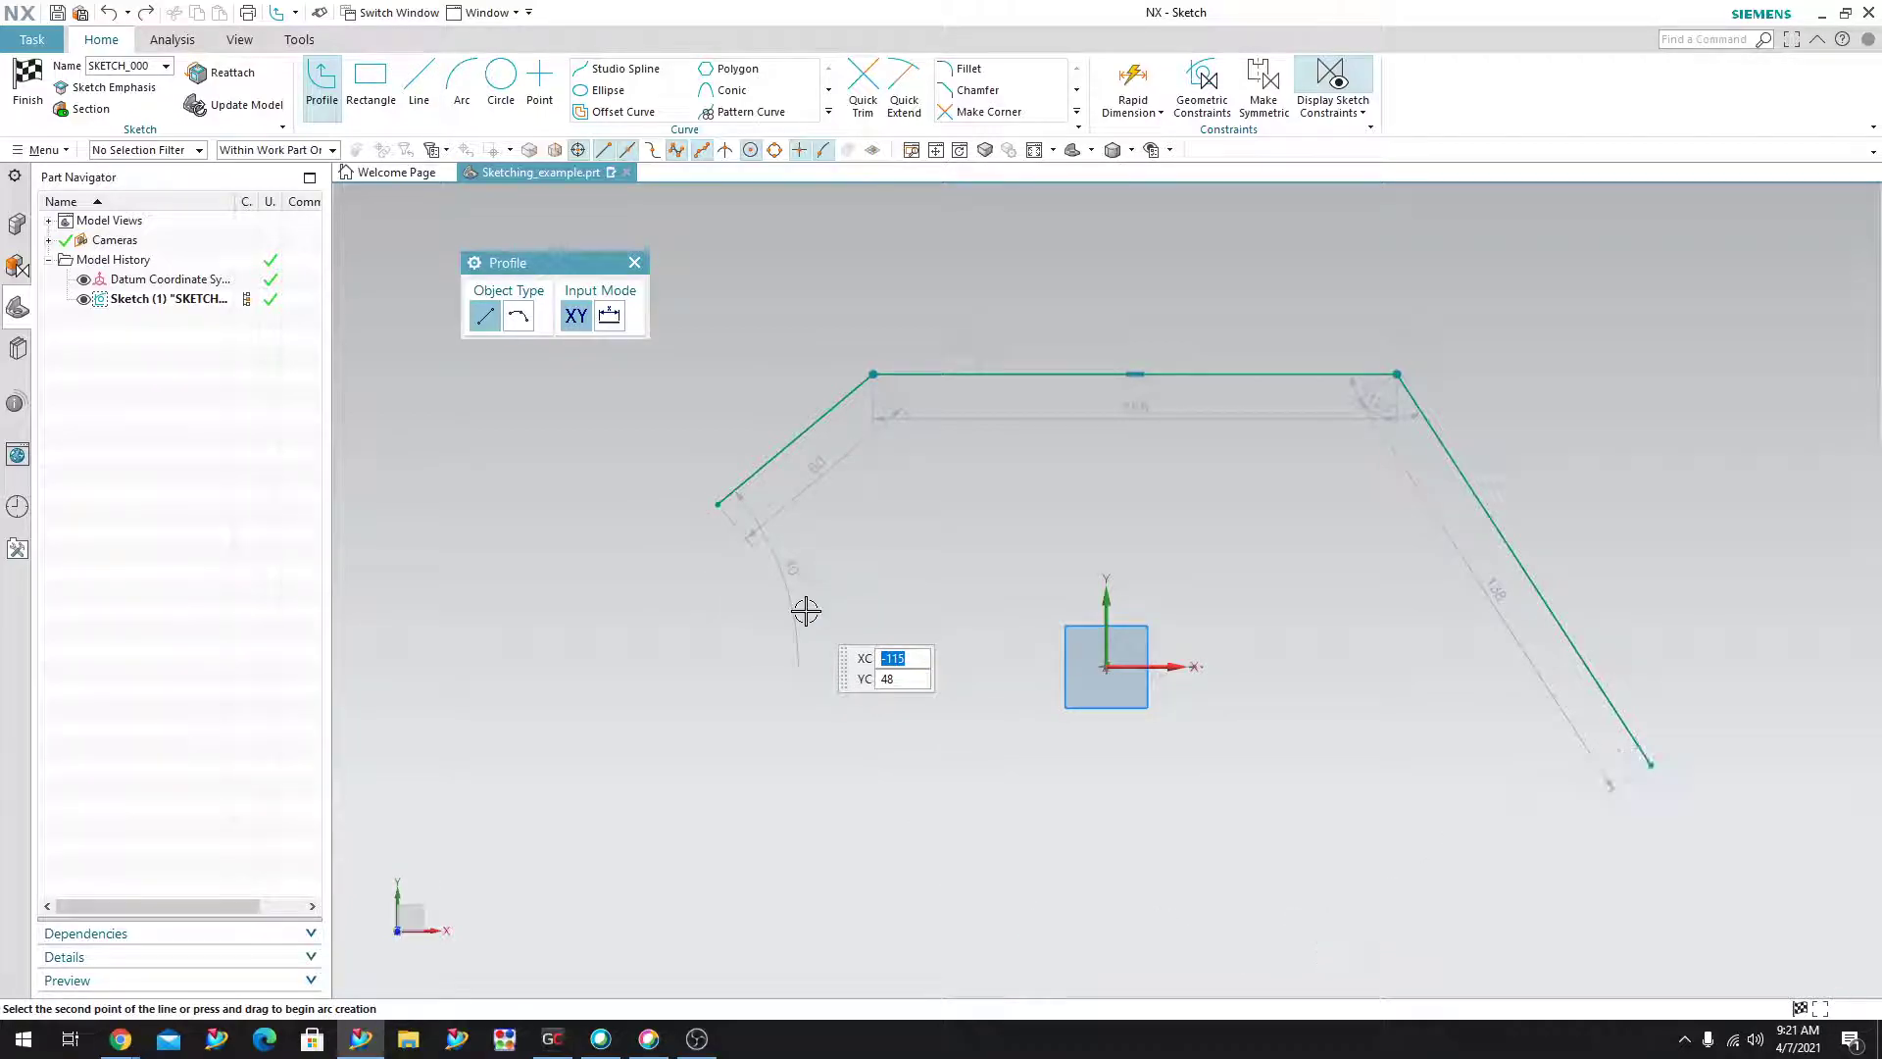
{"action": "key", "text": "ctrl+z"}
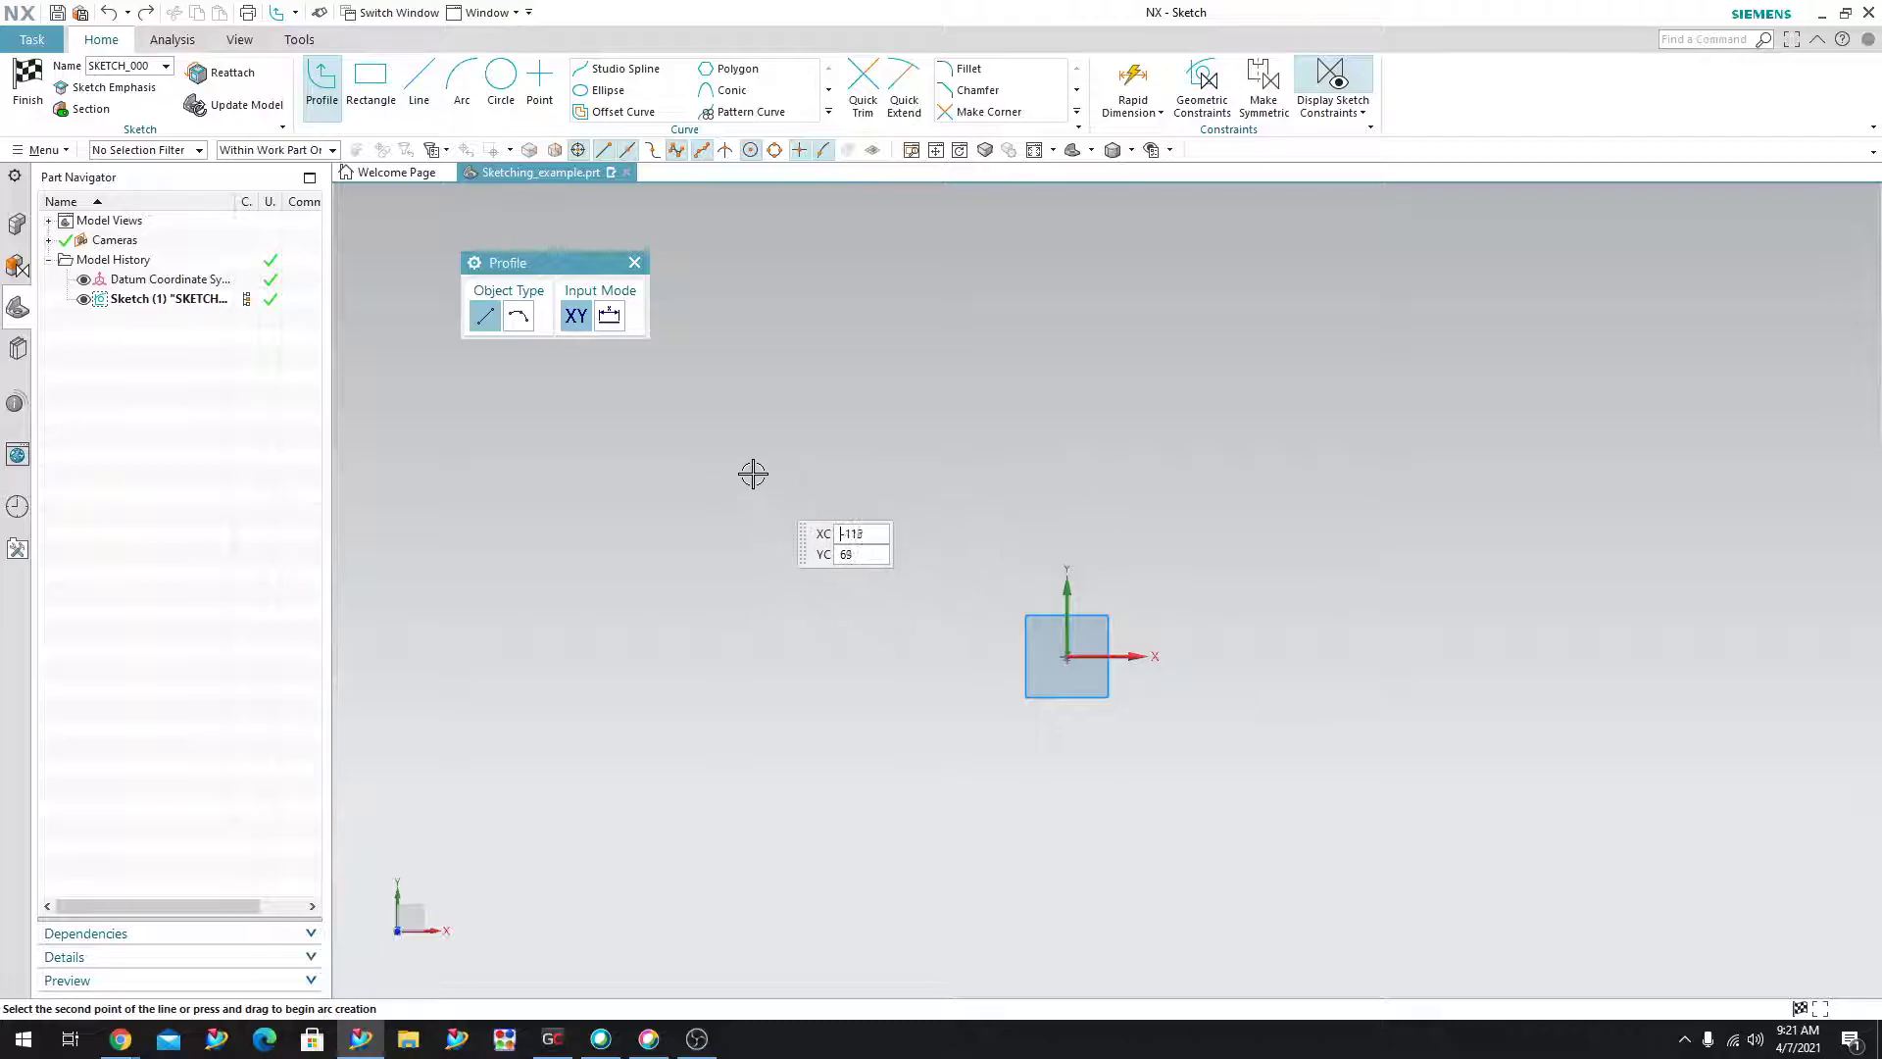
{"action": "left_click", "coordinate": [865, 608]}
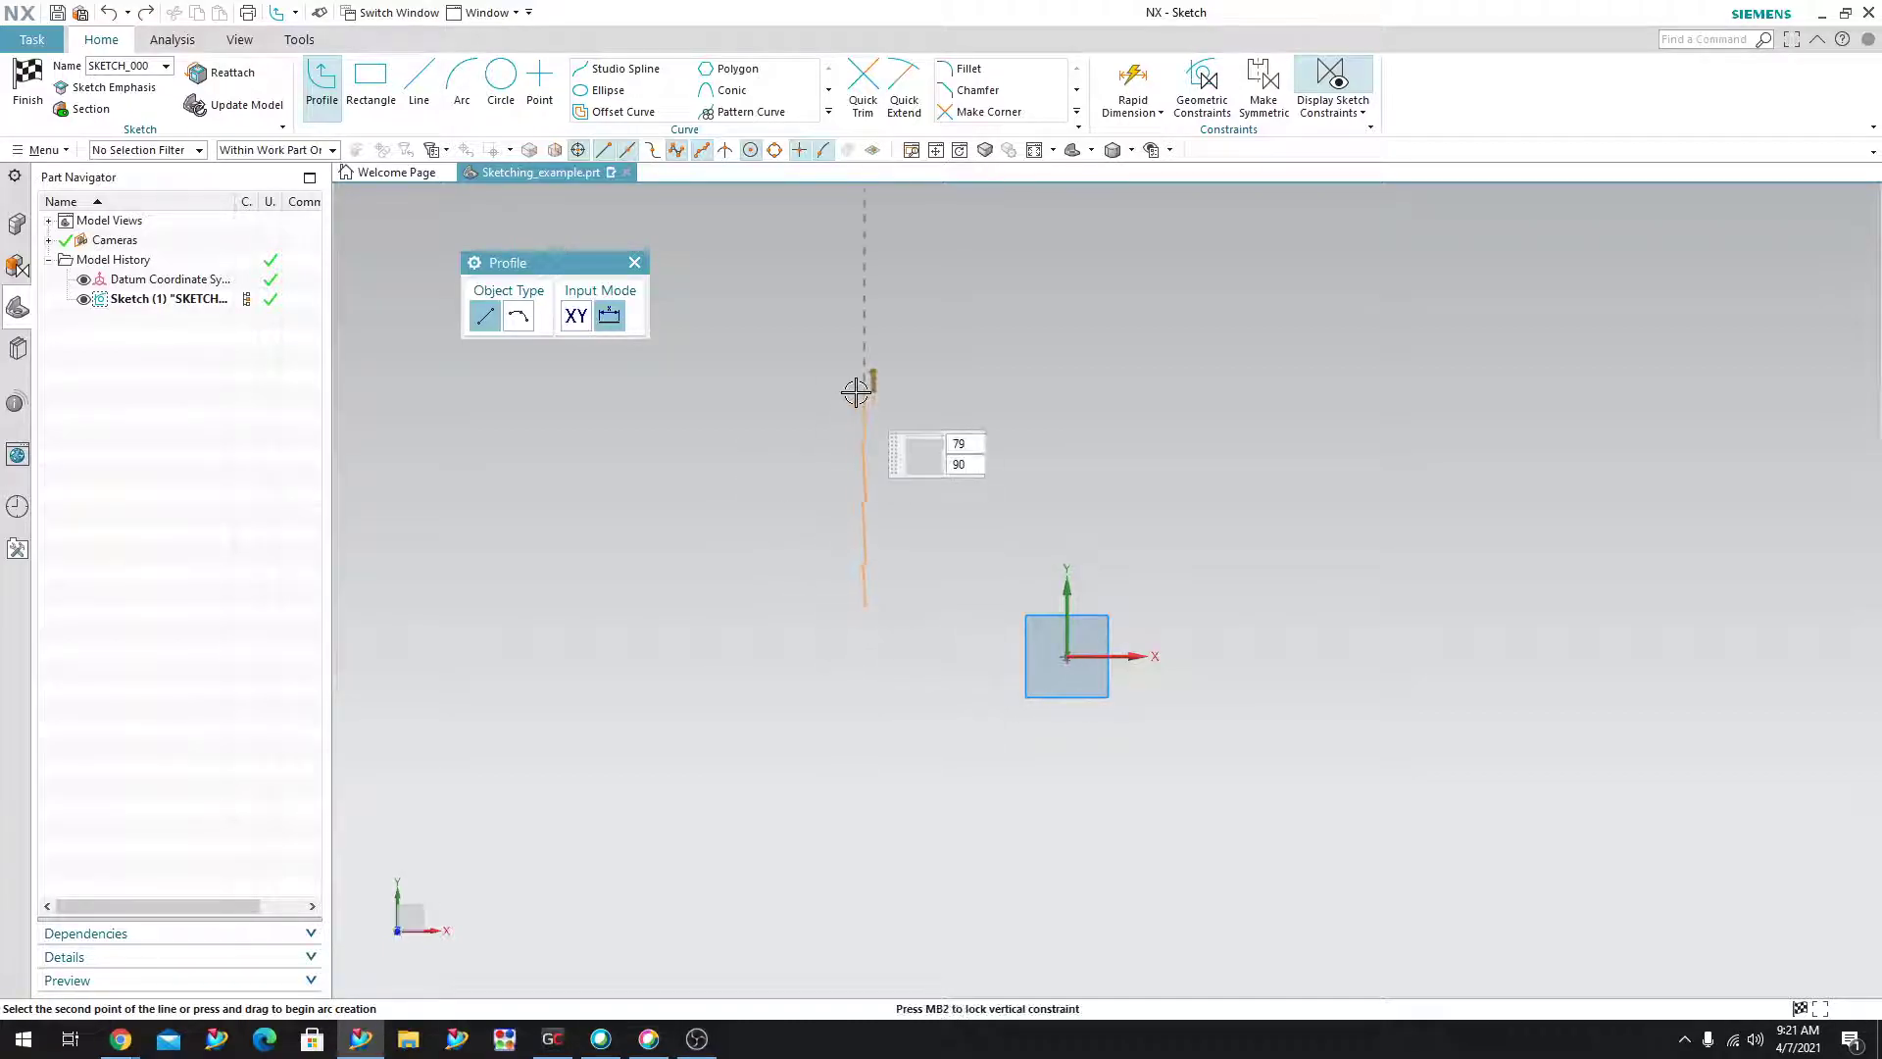
{"action": "left_click", "coordinate": [864, 369]}
{"action": "left_click_drag", "start_coordinate": [864, 371], "coordinate": [890, 269]}
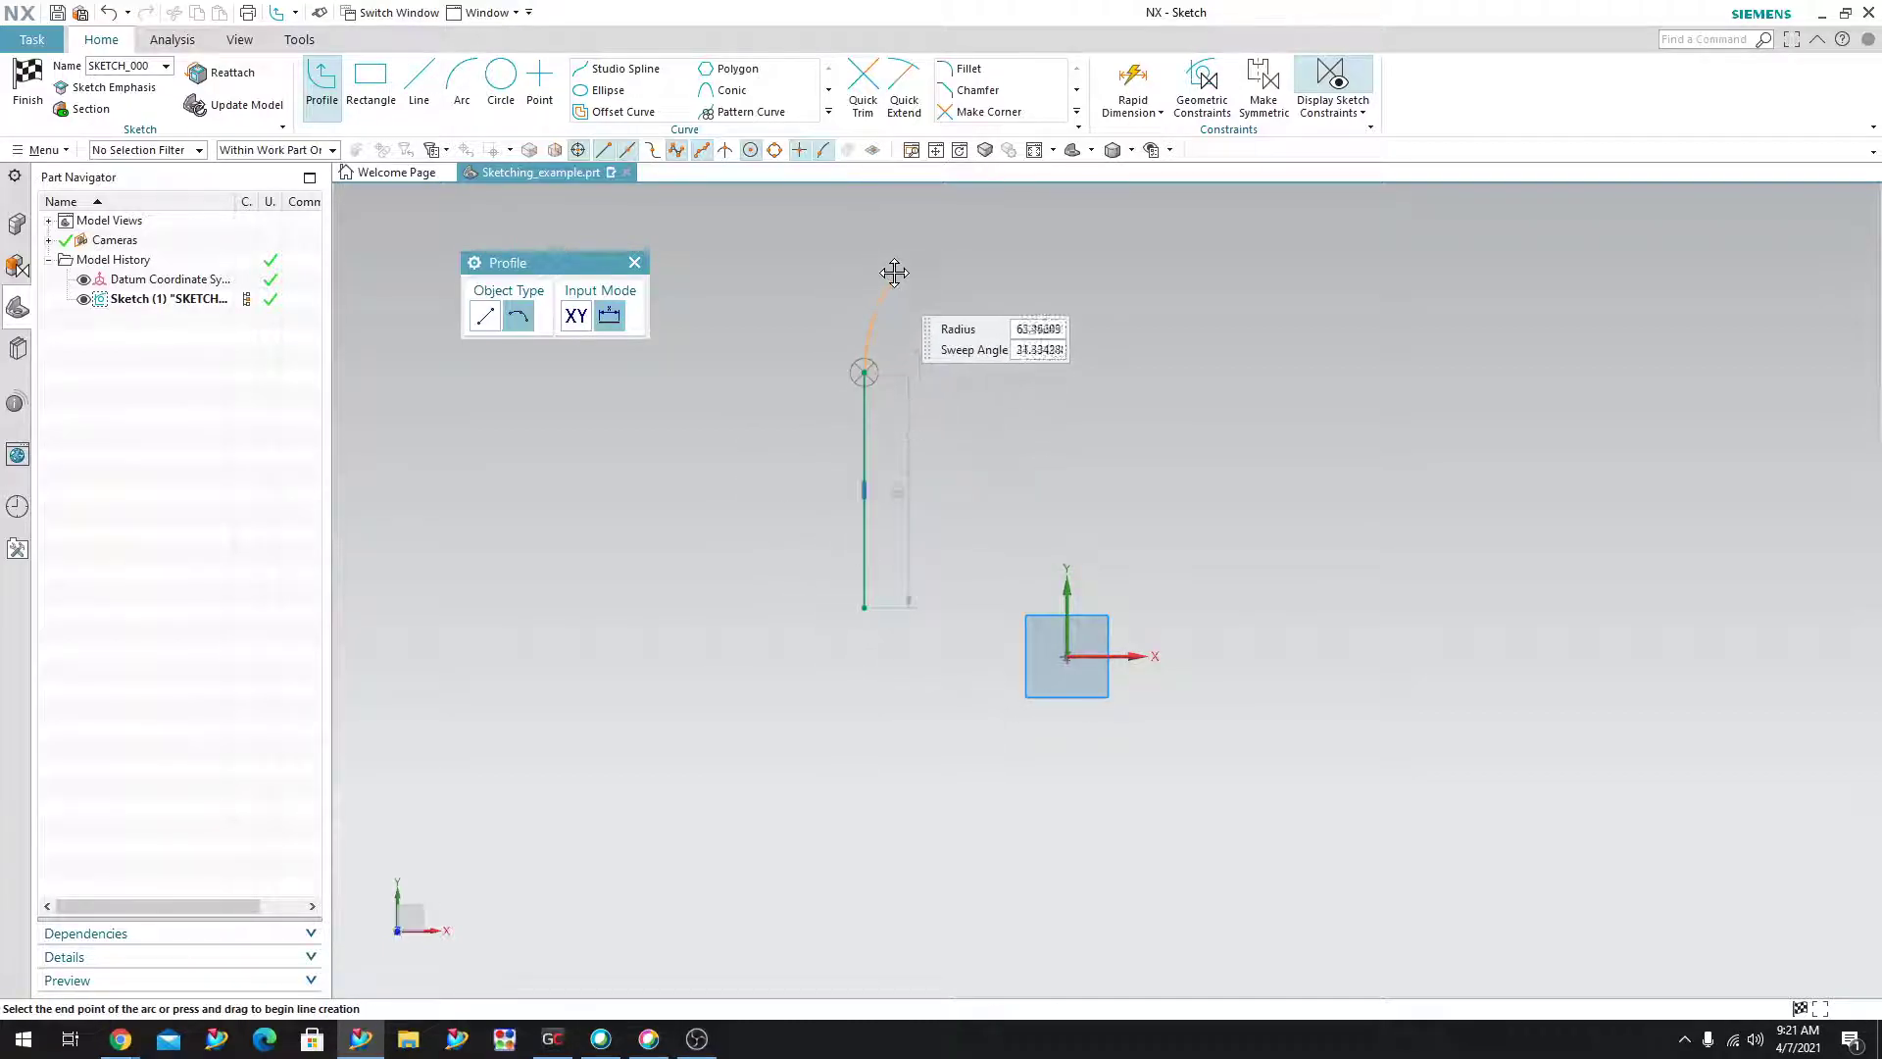
{"action": "left_click", "coordinate": [1356, 370]}
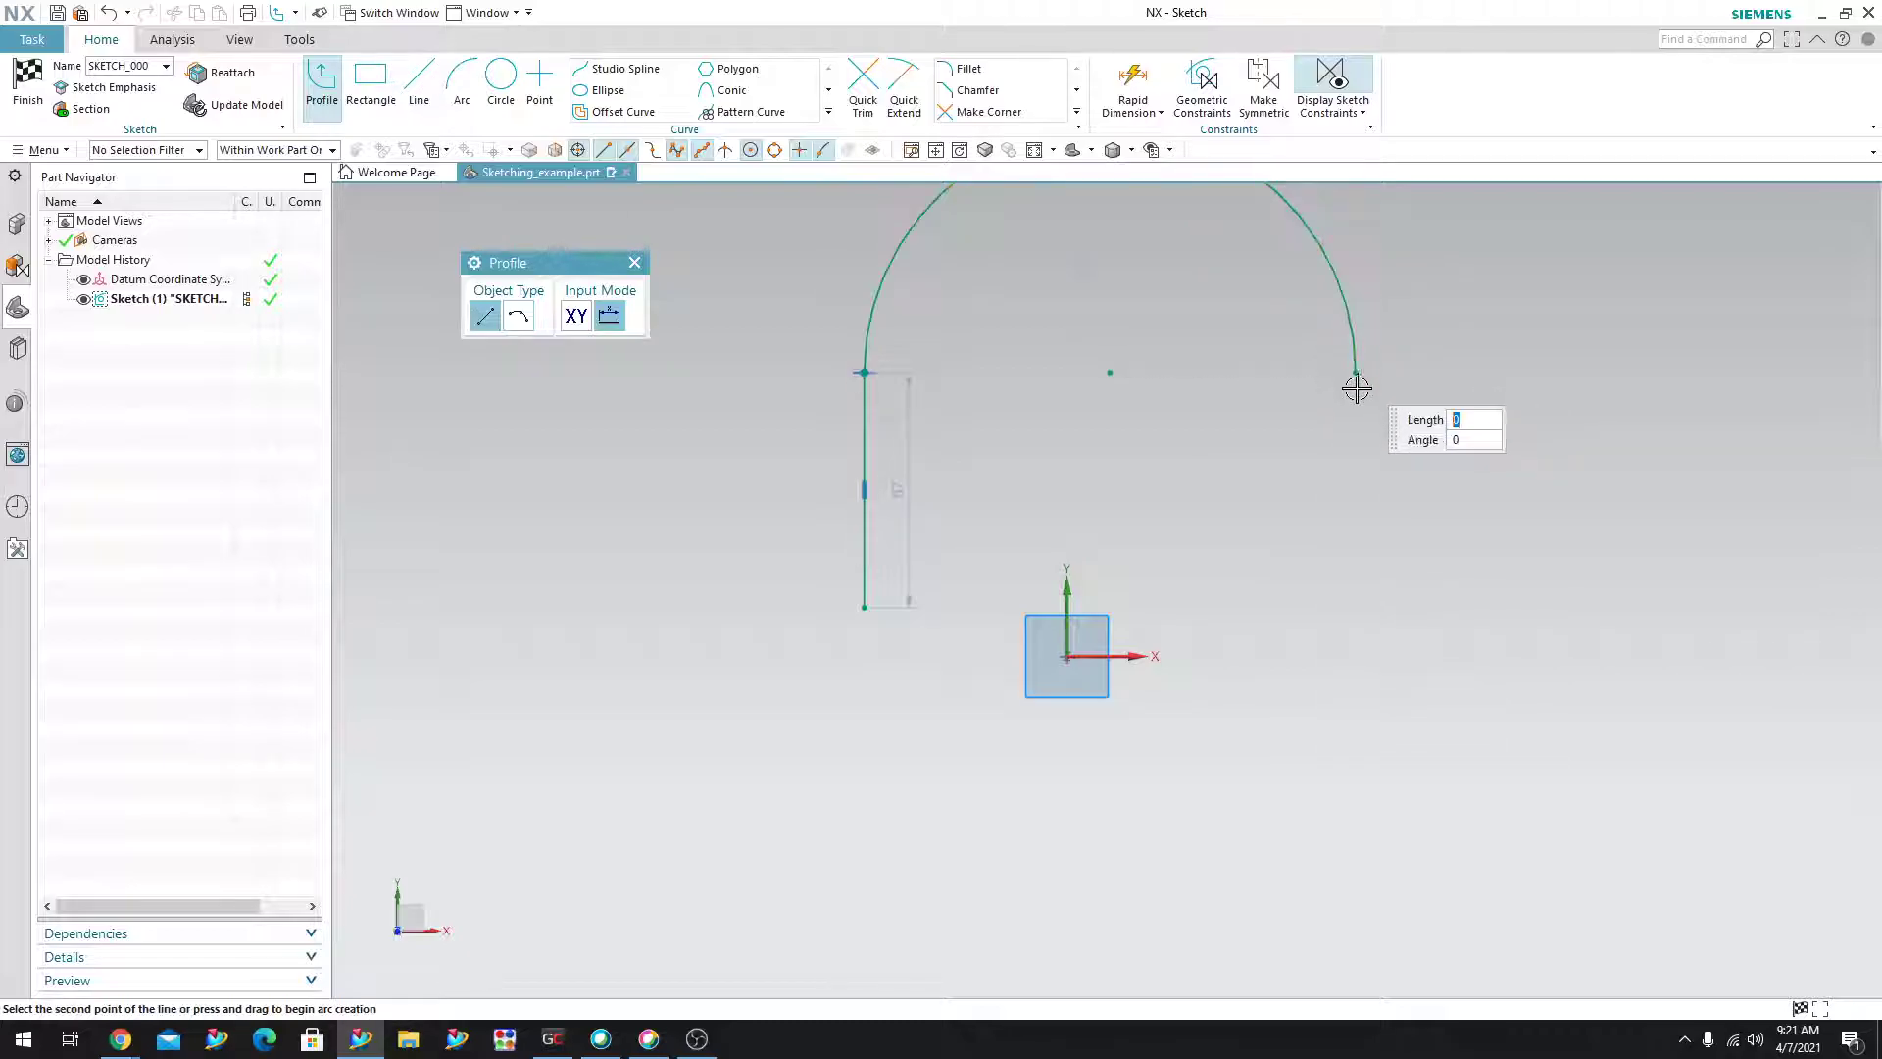
{"action": "left_click", "coordinate": [1369, 620]}
{"action": "scroll", "coordinate": [1370, 622], "scroll_direction": "down", "scroll_amount": 3}
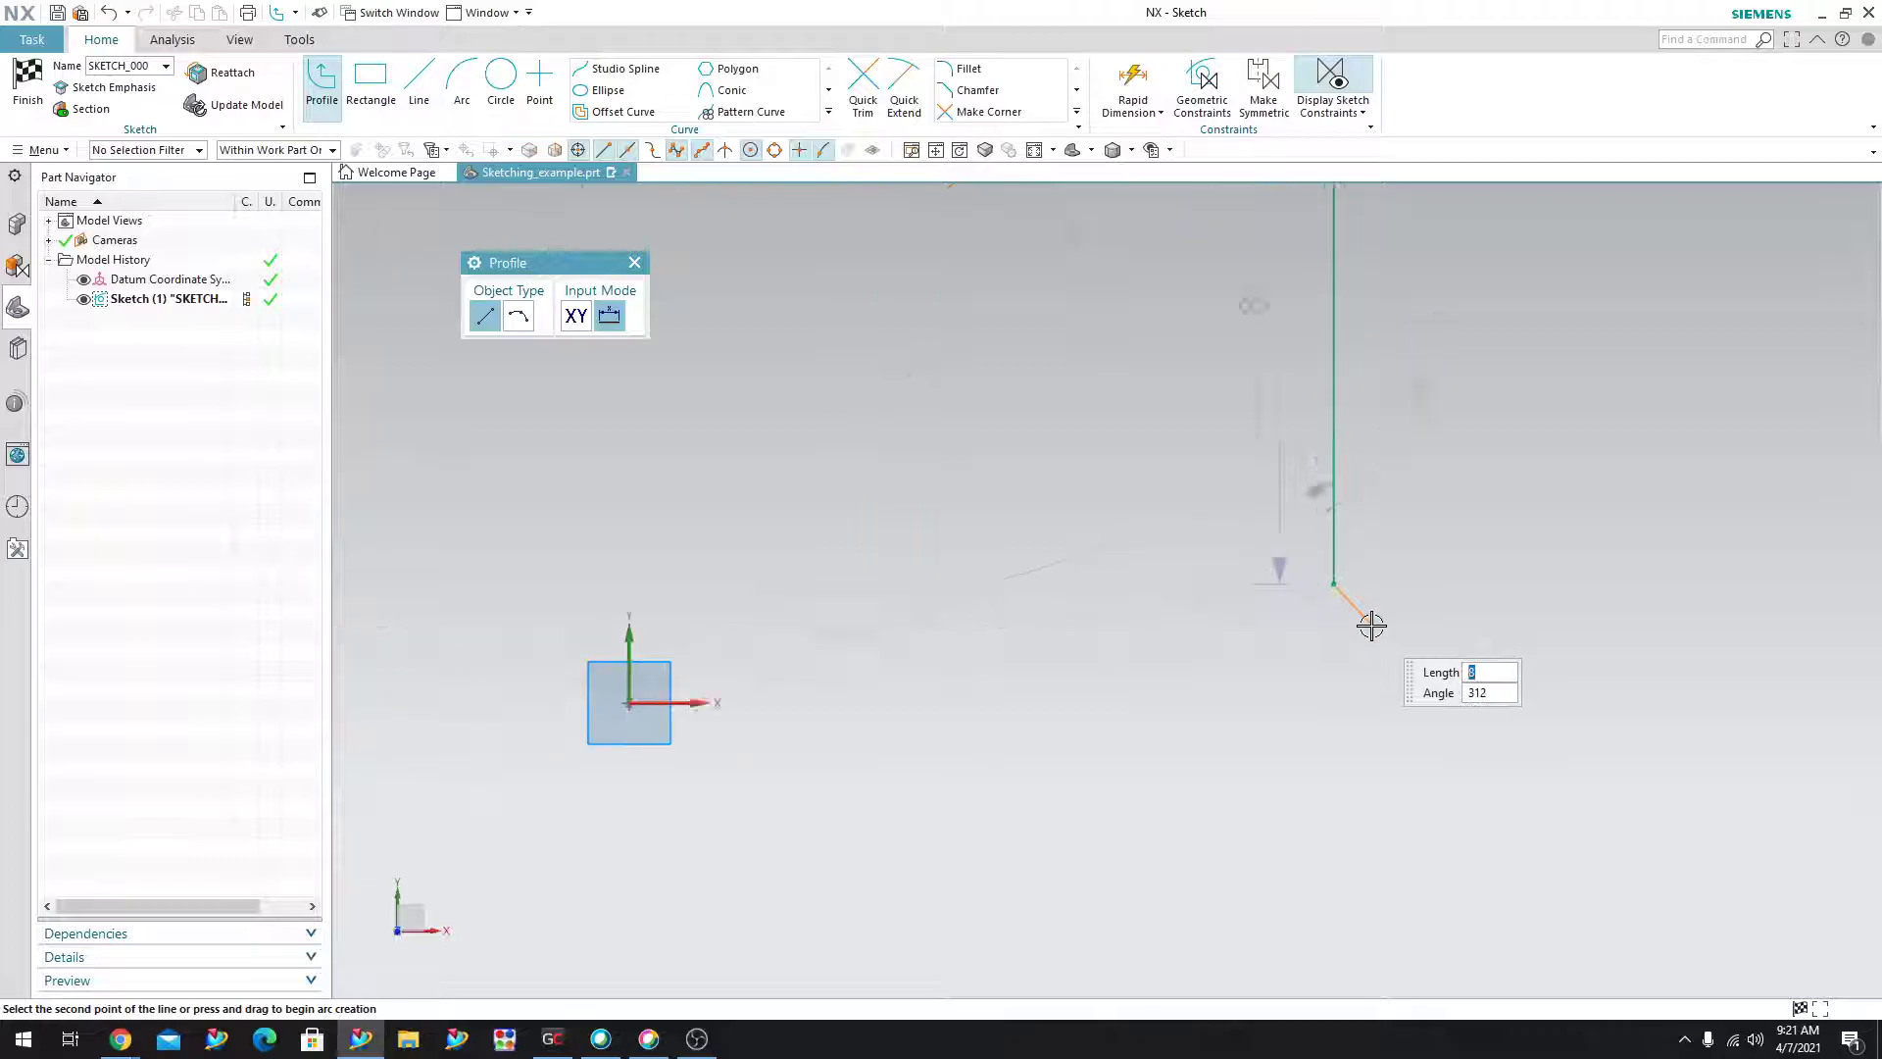
{"action": "scroll", "coordinate": [1496, 395], "scroll_direction": "up", "scroll_amount": 4}
{"action": "scroll", "coordinate": [1523, 294], "scroll_direction": "down", "scroll_amount": 2}
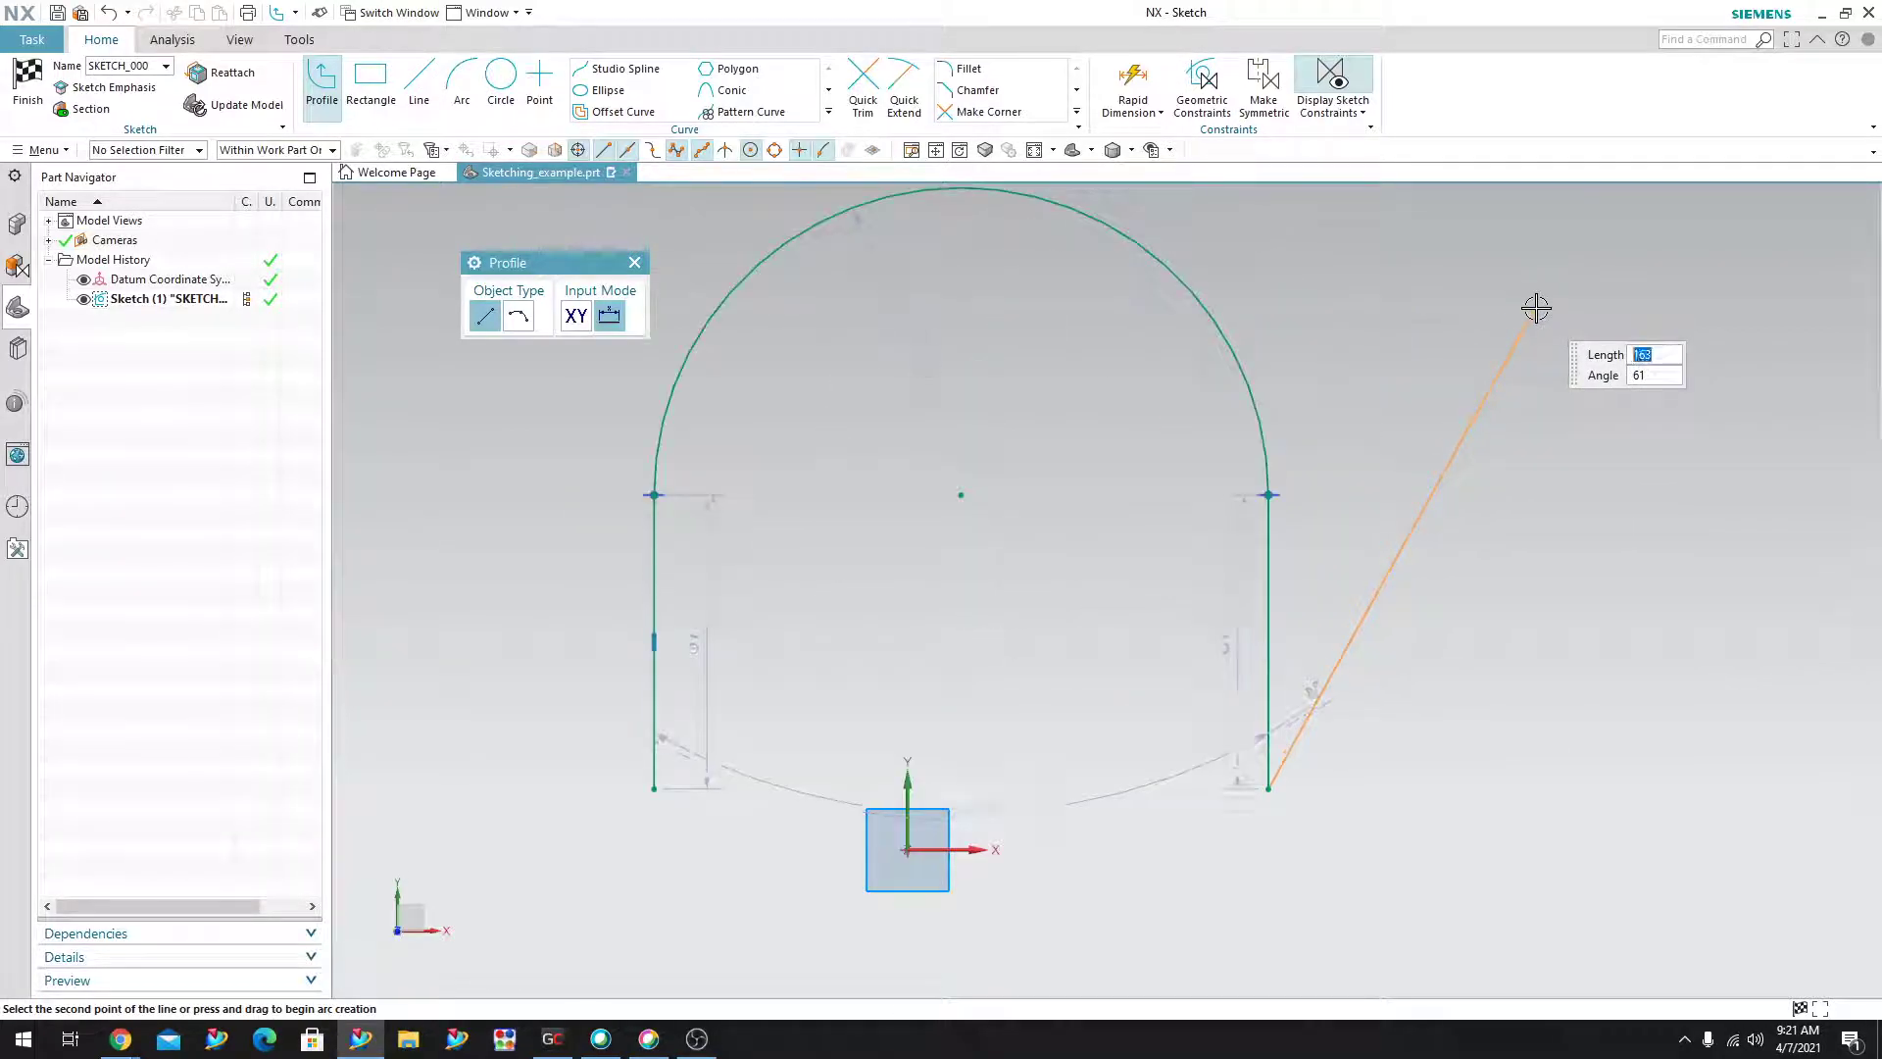
{"action": "key", "text": "Escape"}
{"action": "key", "text": "ctrl+z"}
{"action": "key", "text": "ctrl+z"}
{"action": "key", "text": "ctrl+z"}
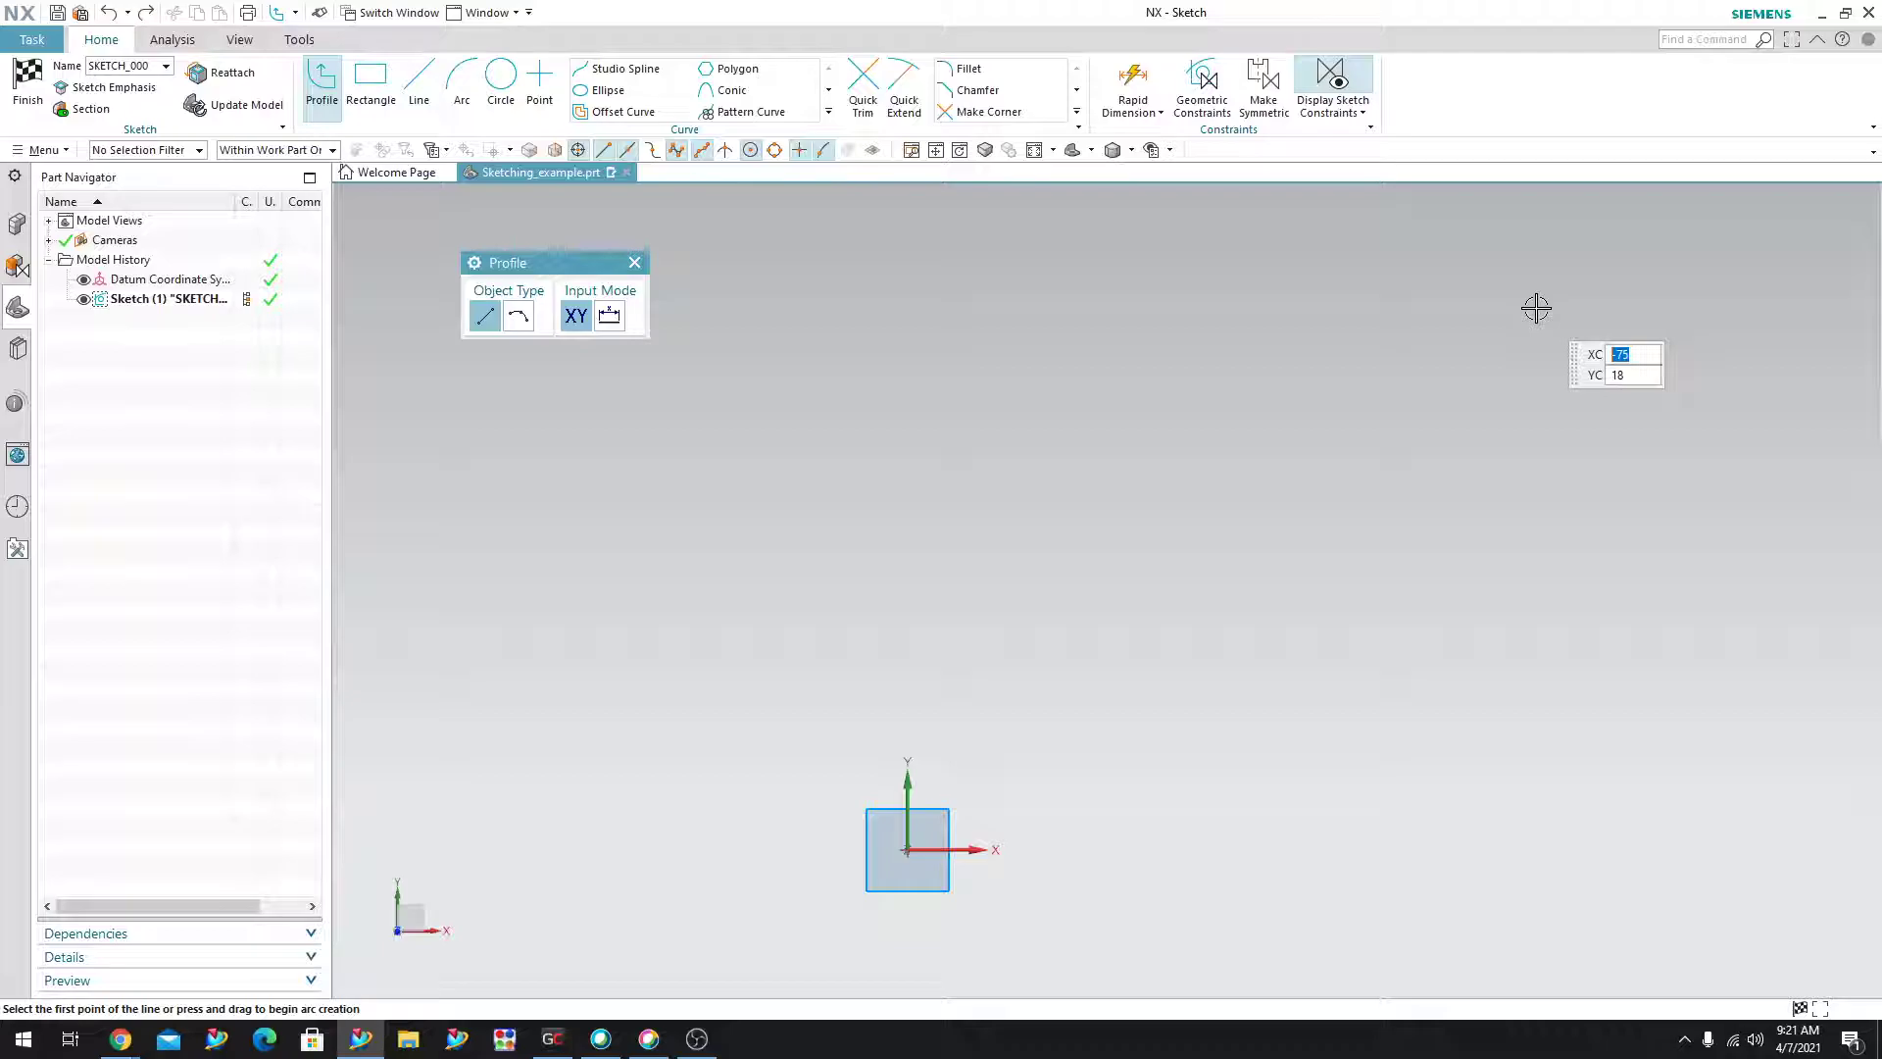
Draw a From Center rectangle on the sketch origin, 156 wide by 82 tall.
{"action": "left_click", "coordinate": [370, 83]}
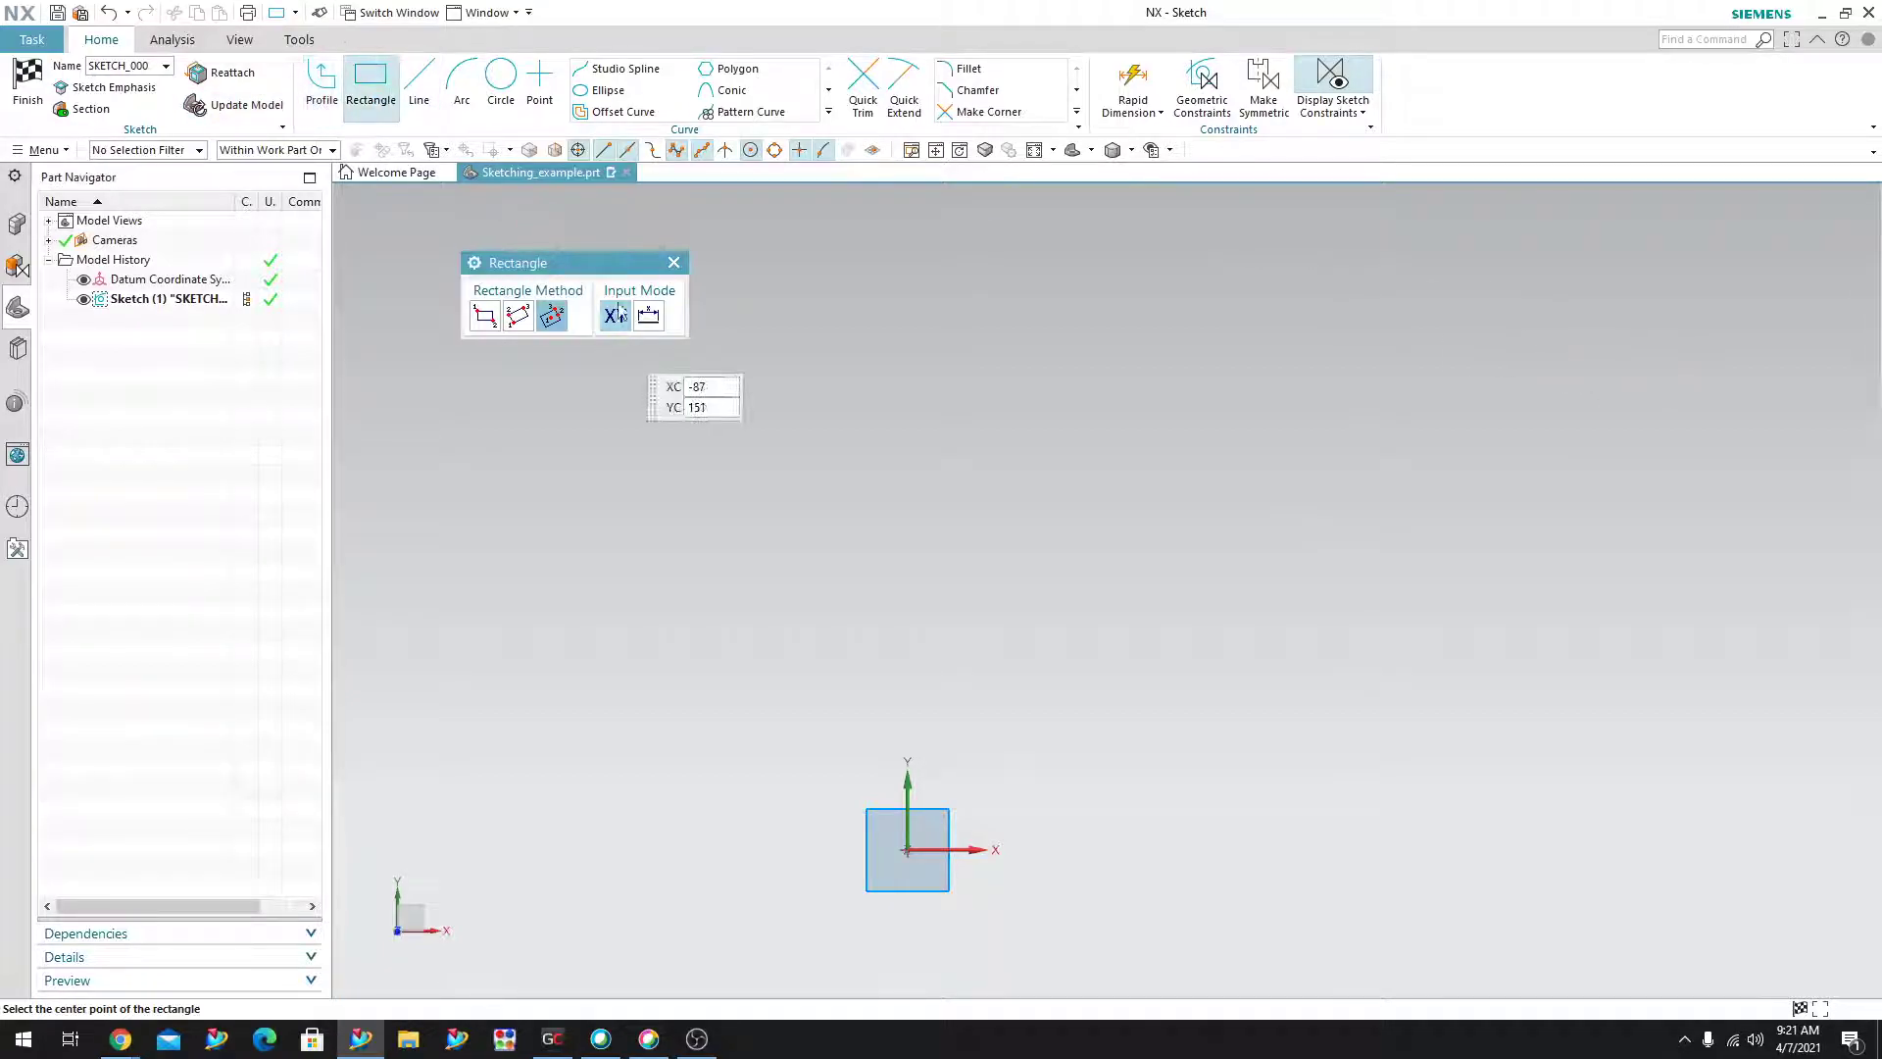
{"action": "left_click_drag", "start_coordinate": [602, 266], "coordinate": [474, 327]}
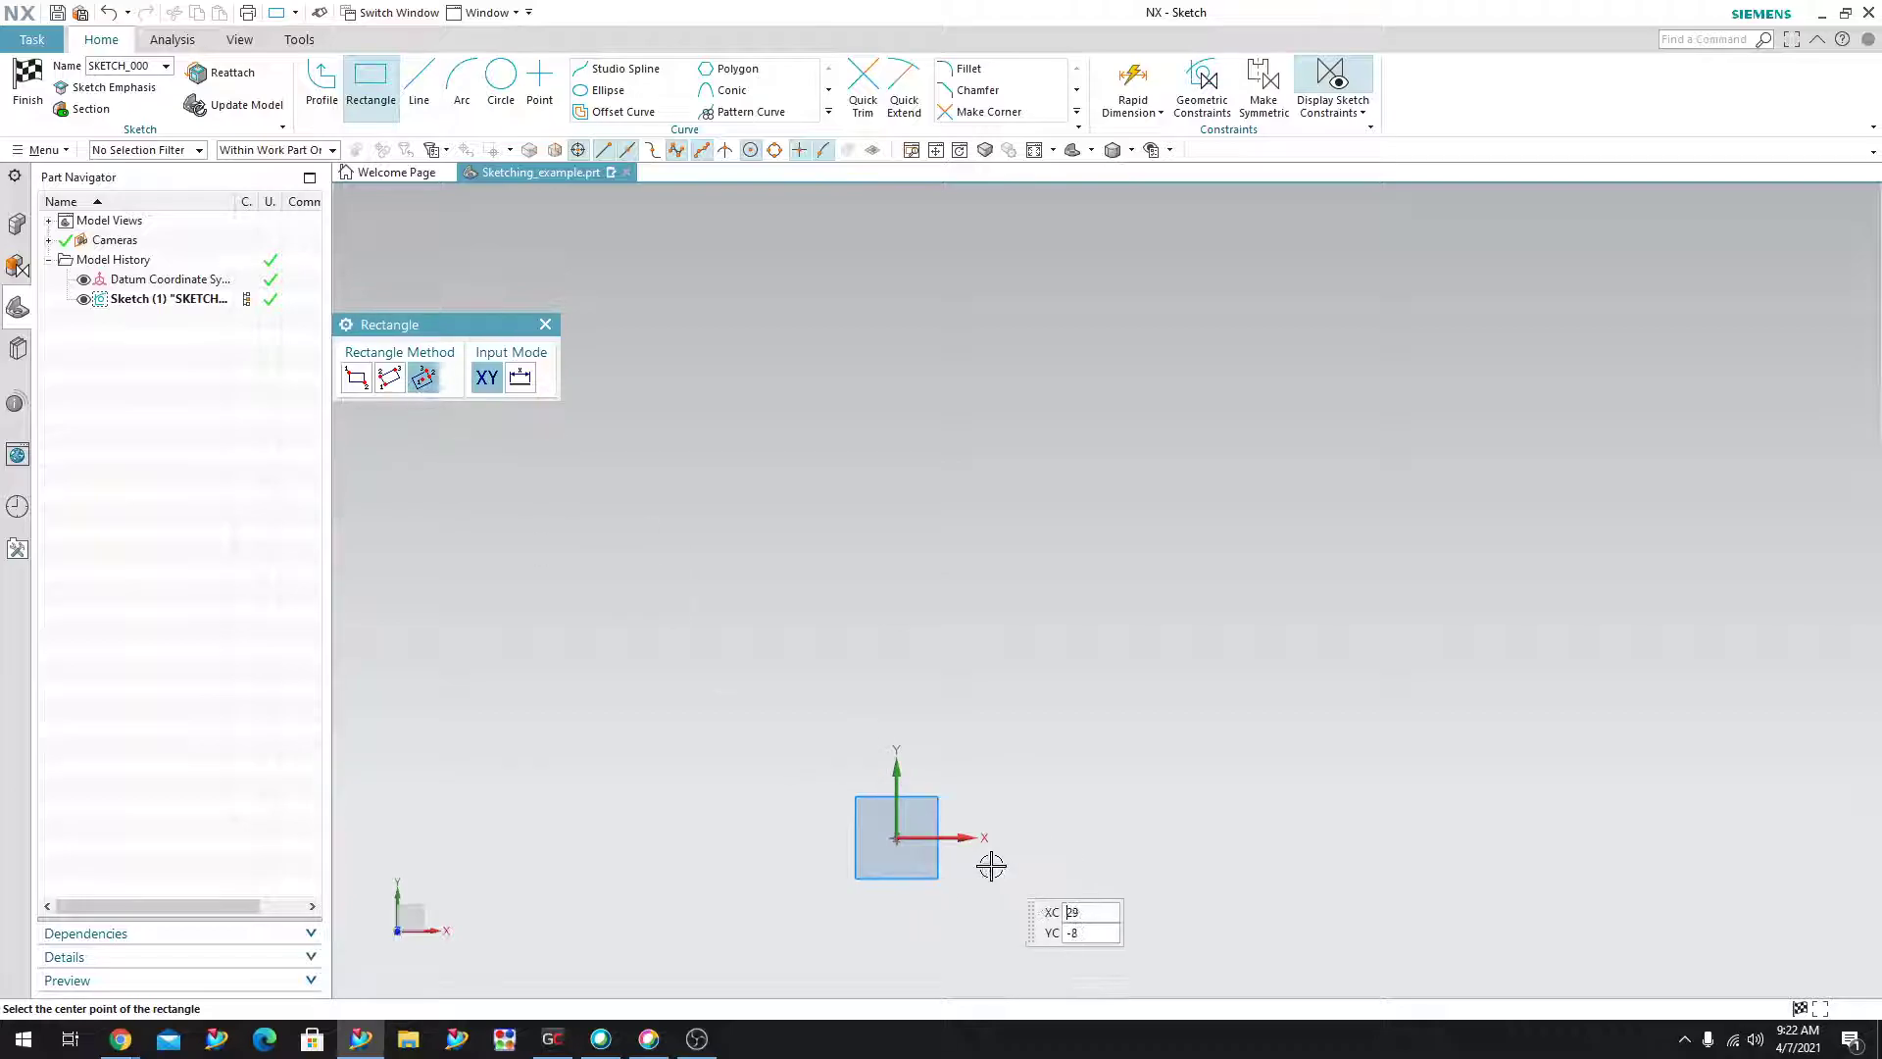
{"action": "left_click", "coordinate": [899, 838]}
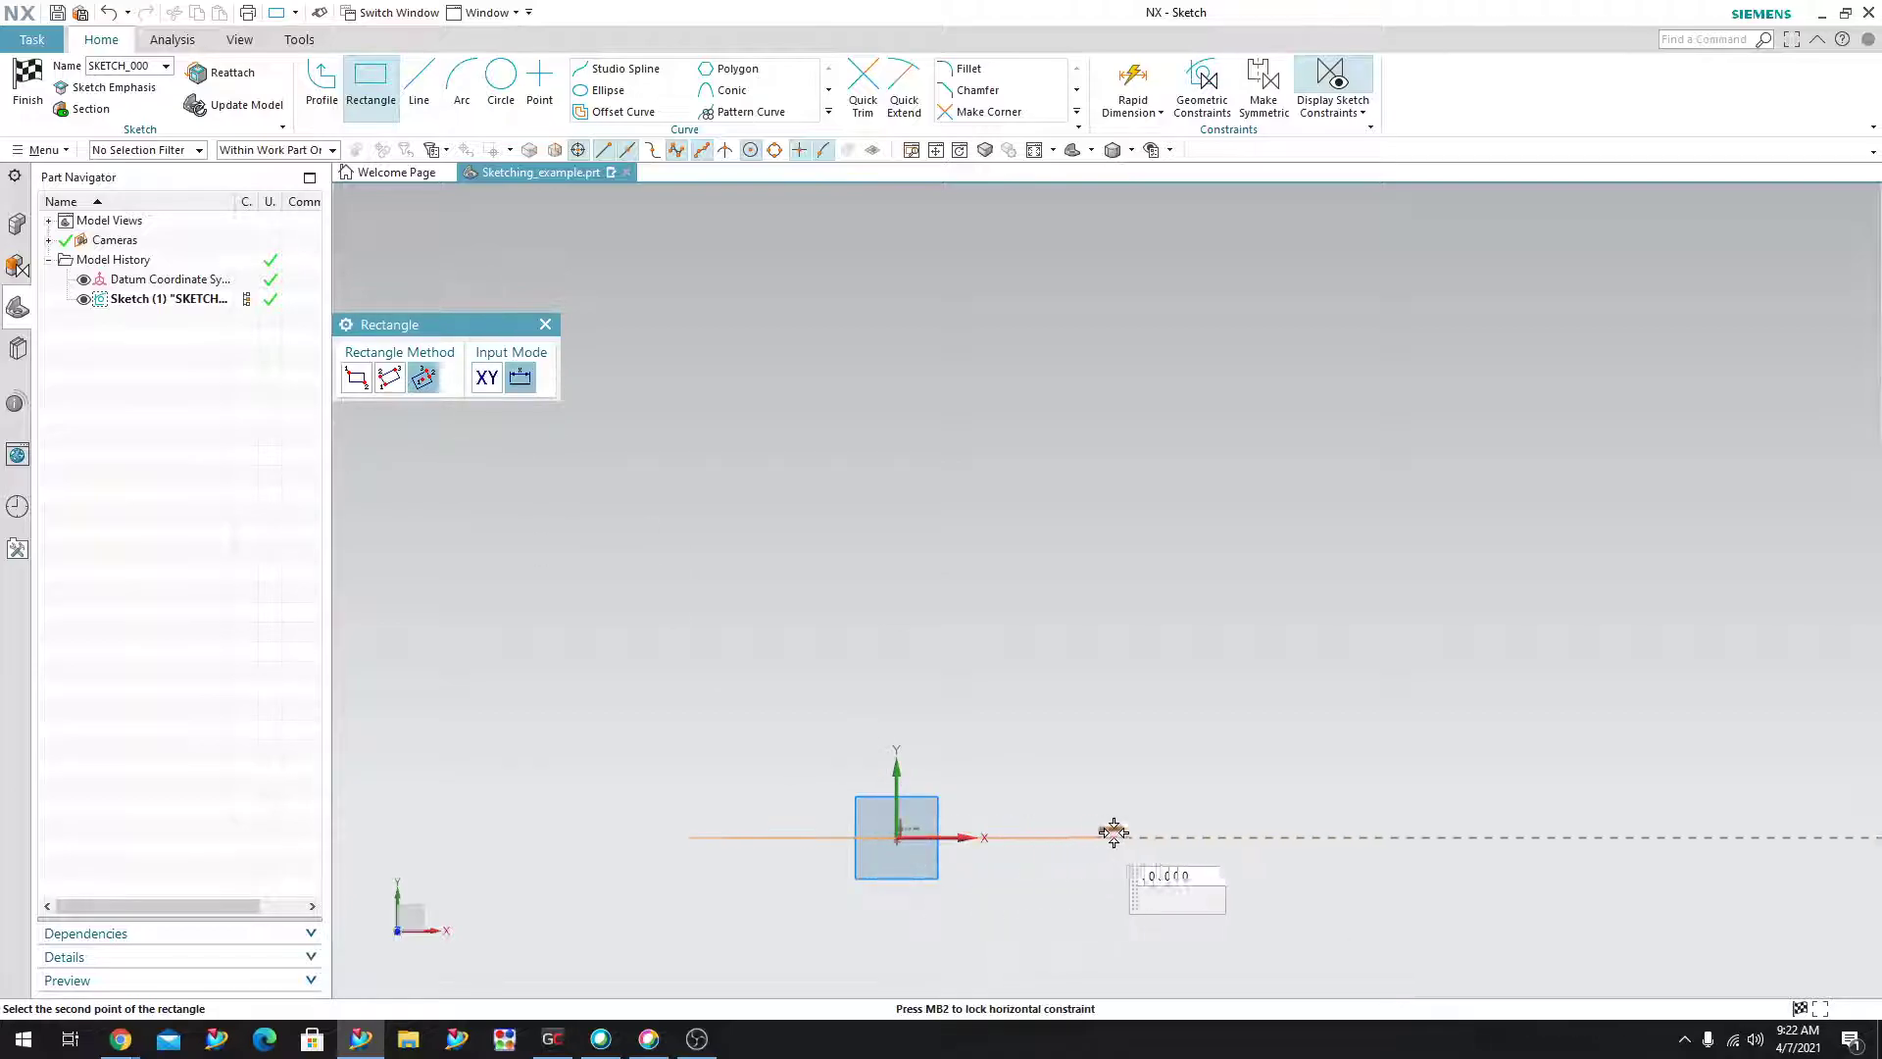
{"action": "left_click", "coordinate": [1186, 697]}
{"action": "scroll", "coordinate": [1186, 697], "scroll_direction": "down", "scroll_amount": 3}
{"action": "scroll", "coordinate": [1221, 863], "scroll_direction": "up", "scroll_amount": 2}
{"action": "key", "text": "Escape"}
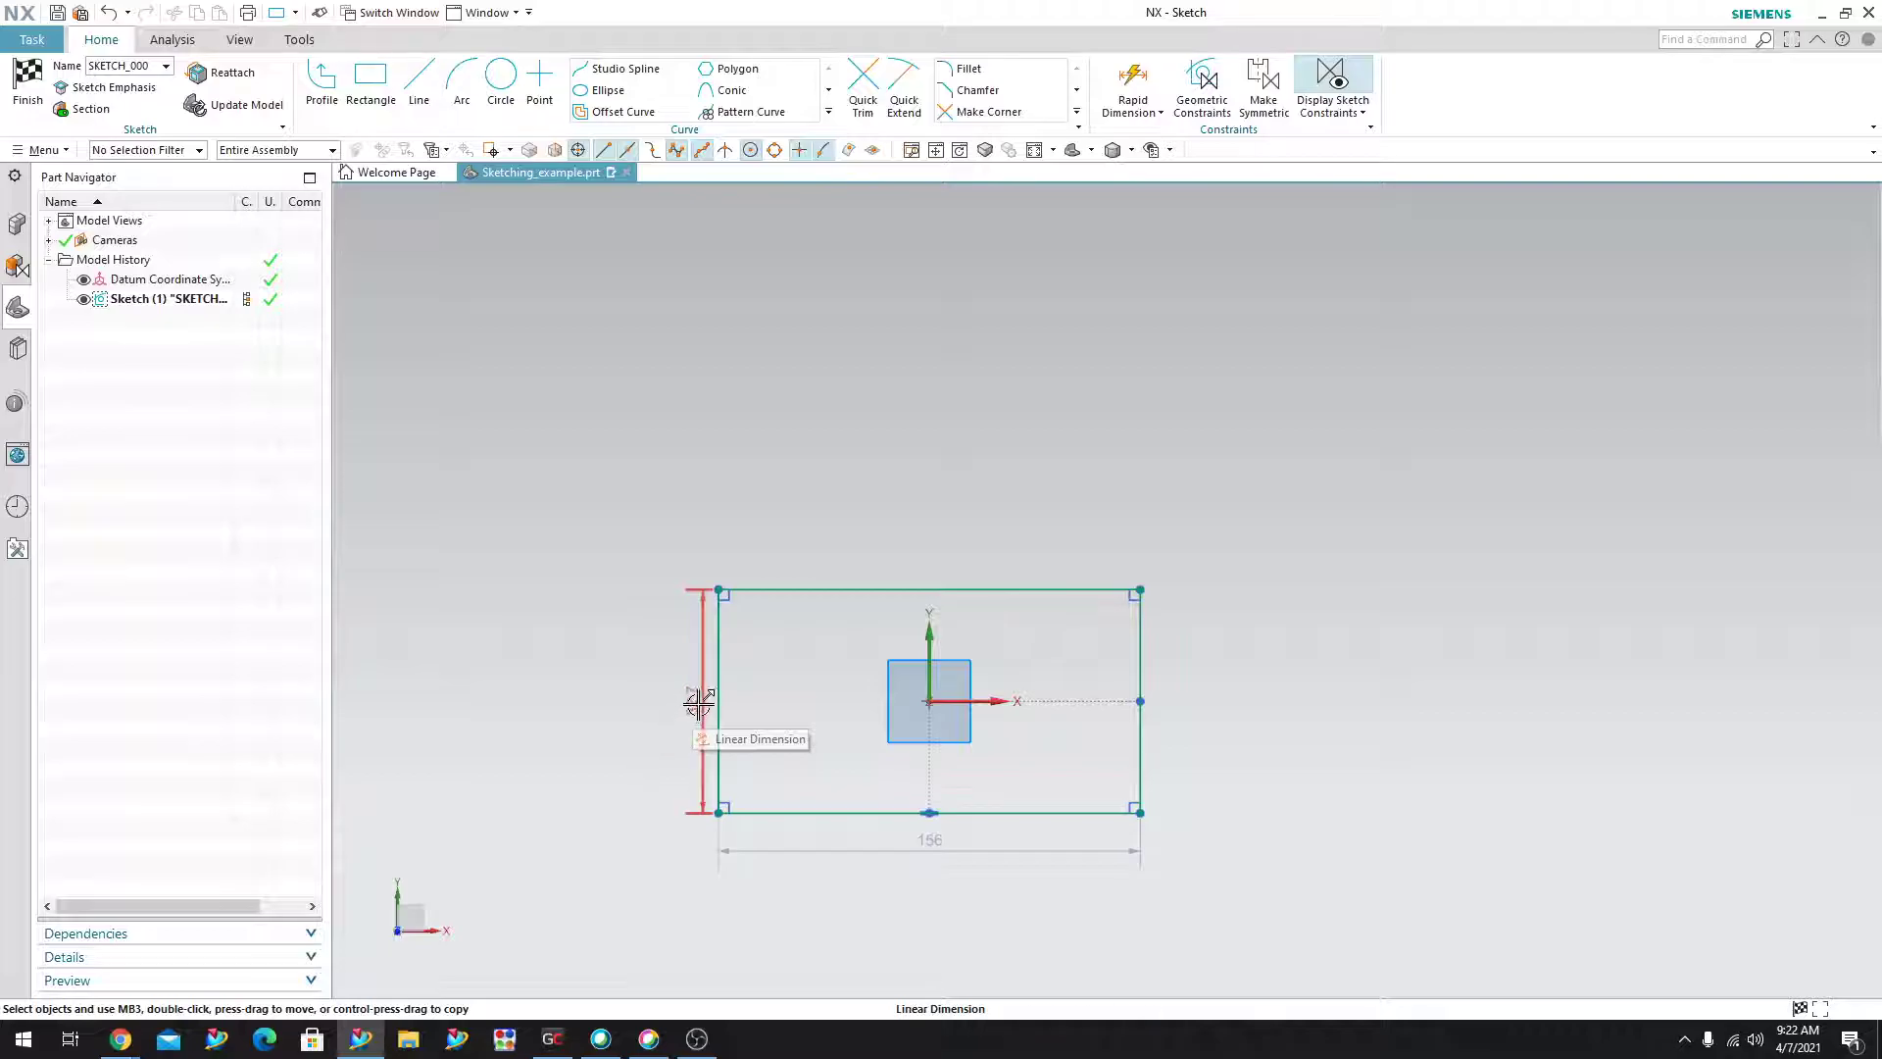
Move the 82.7 and 156 dimensions aside, undo the rectangle, and start the Line tool.
{"action": "left_click_drag", "start_coordinate": [694, 700], "coordinate": [621, 702]}
{"action": "mouse_move", "coordinate": [933, 857]}
{"action": "left_mouse_down"}
{"action": "mouse_move", "coordinate": [924, 879]}
{"action": "mouse_move", "coordinate": [1046, 878]}
{"action": "mouse_move", "coordinate": [886, 883]}
{"action": "mouse_move", "coordinate": [921, 875]}
{"action": "left_mouse_up"}
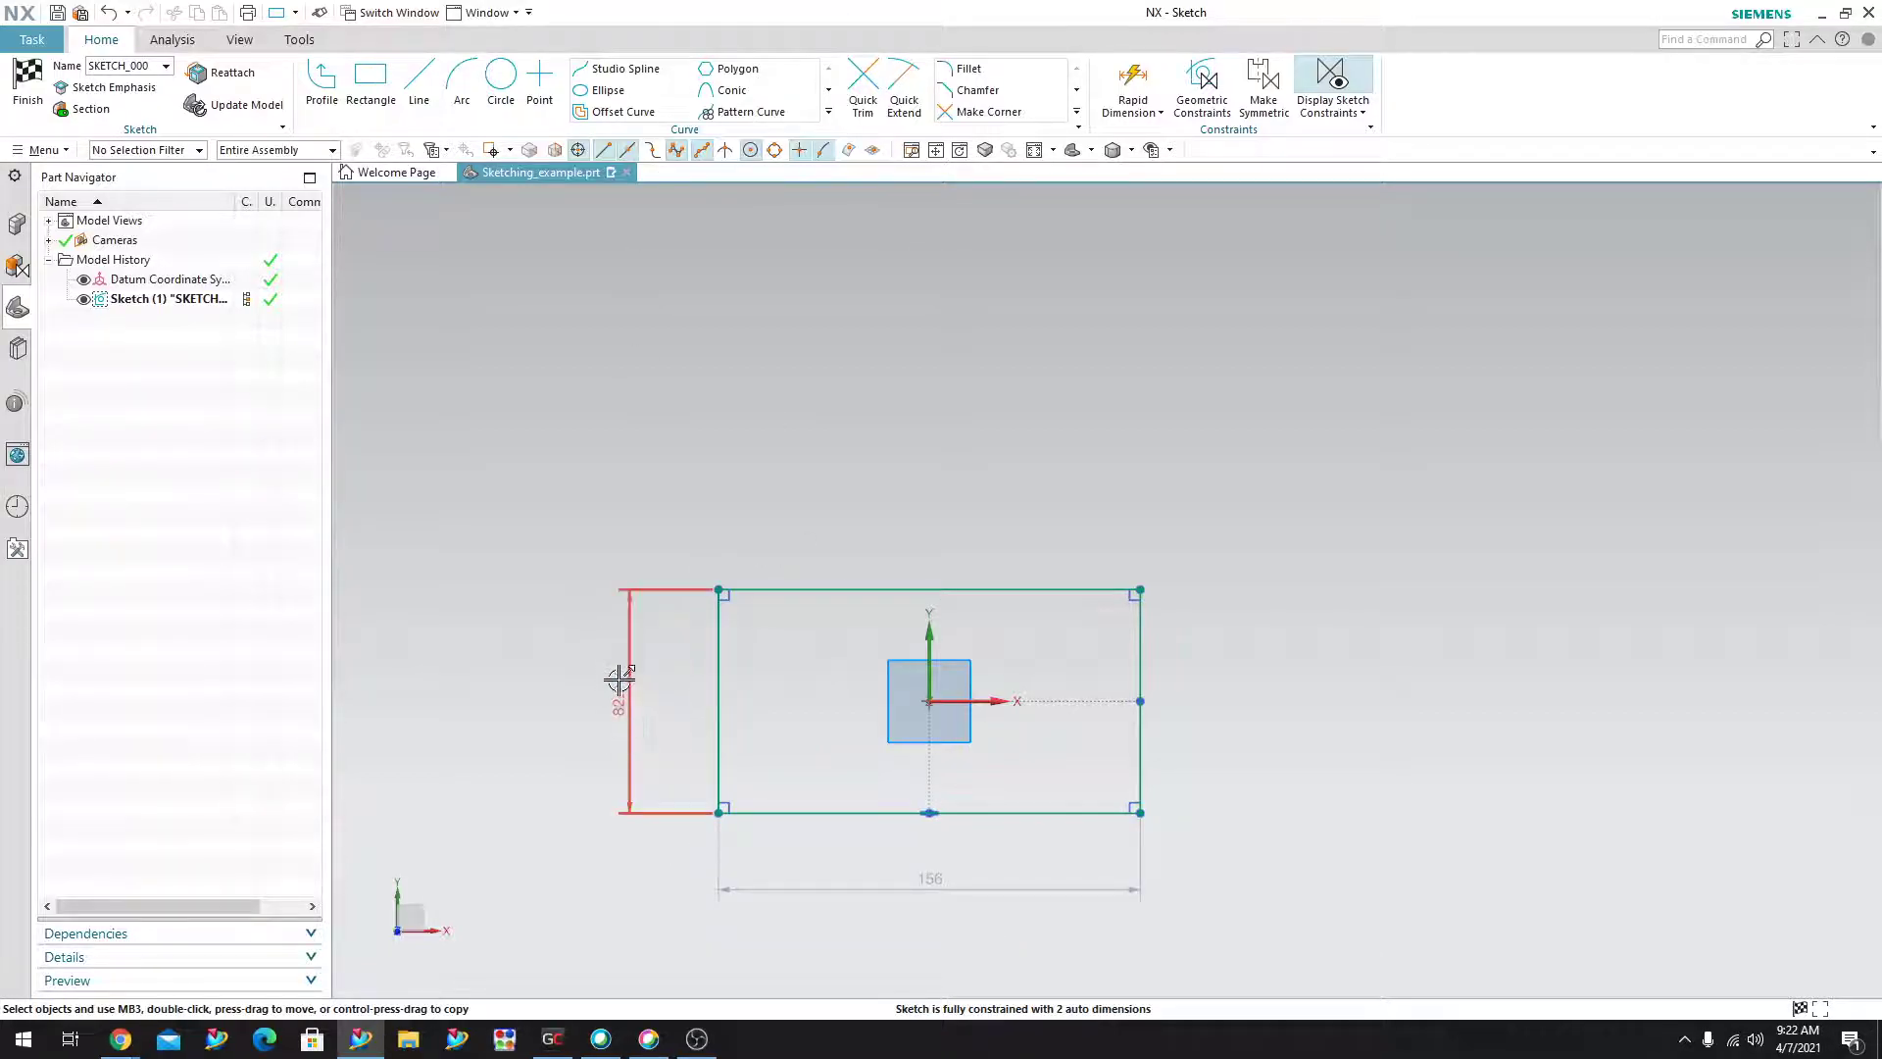
{"action": "left_click", "coordinate": [1506, 493]}
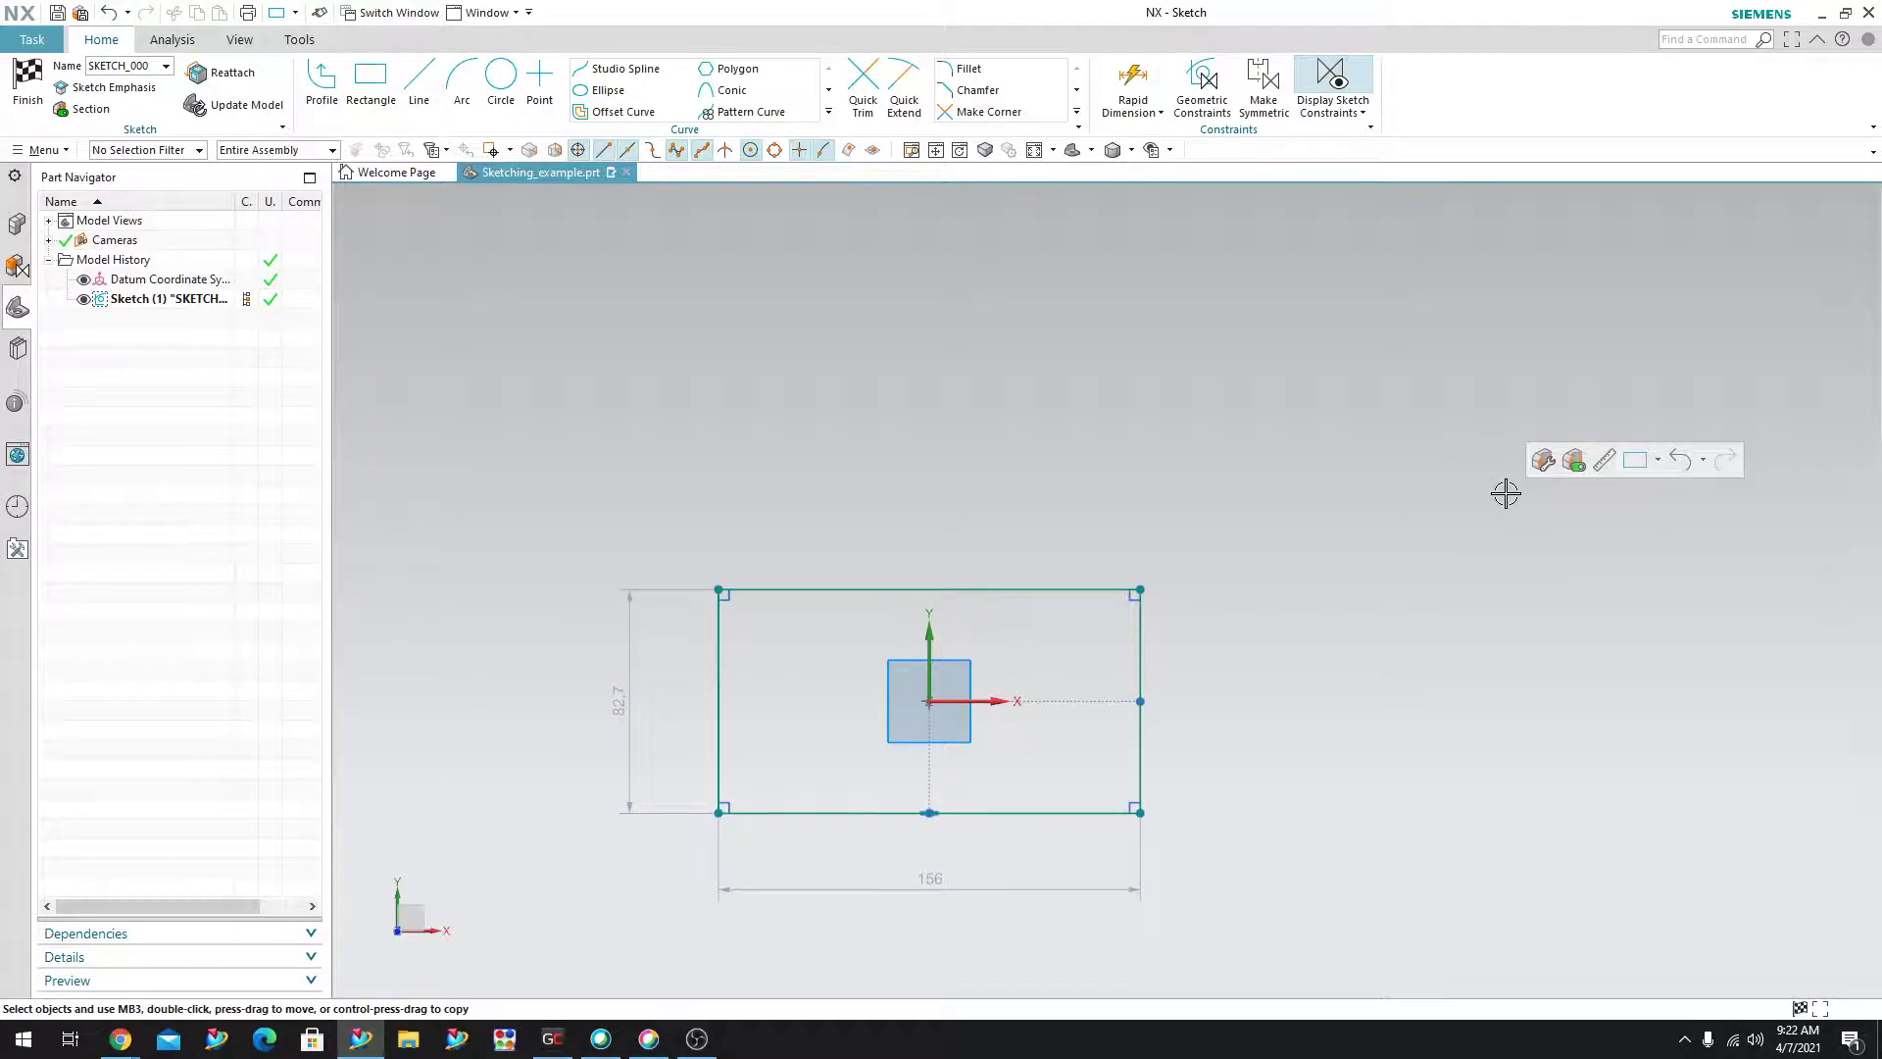
{"action": "key", "text": "ctrl+z"}
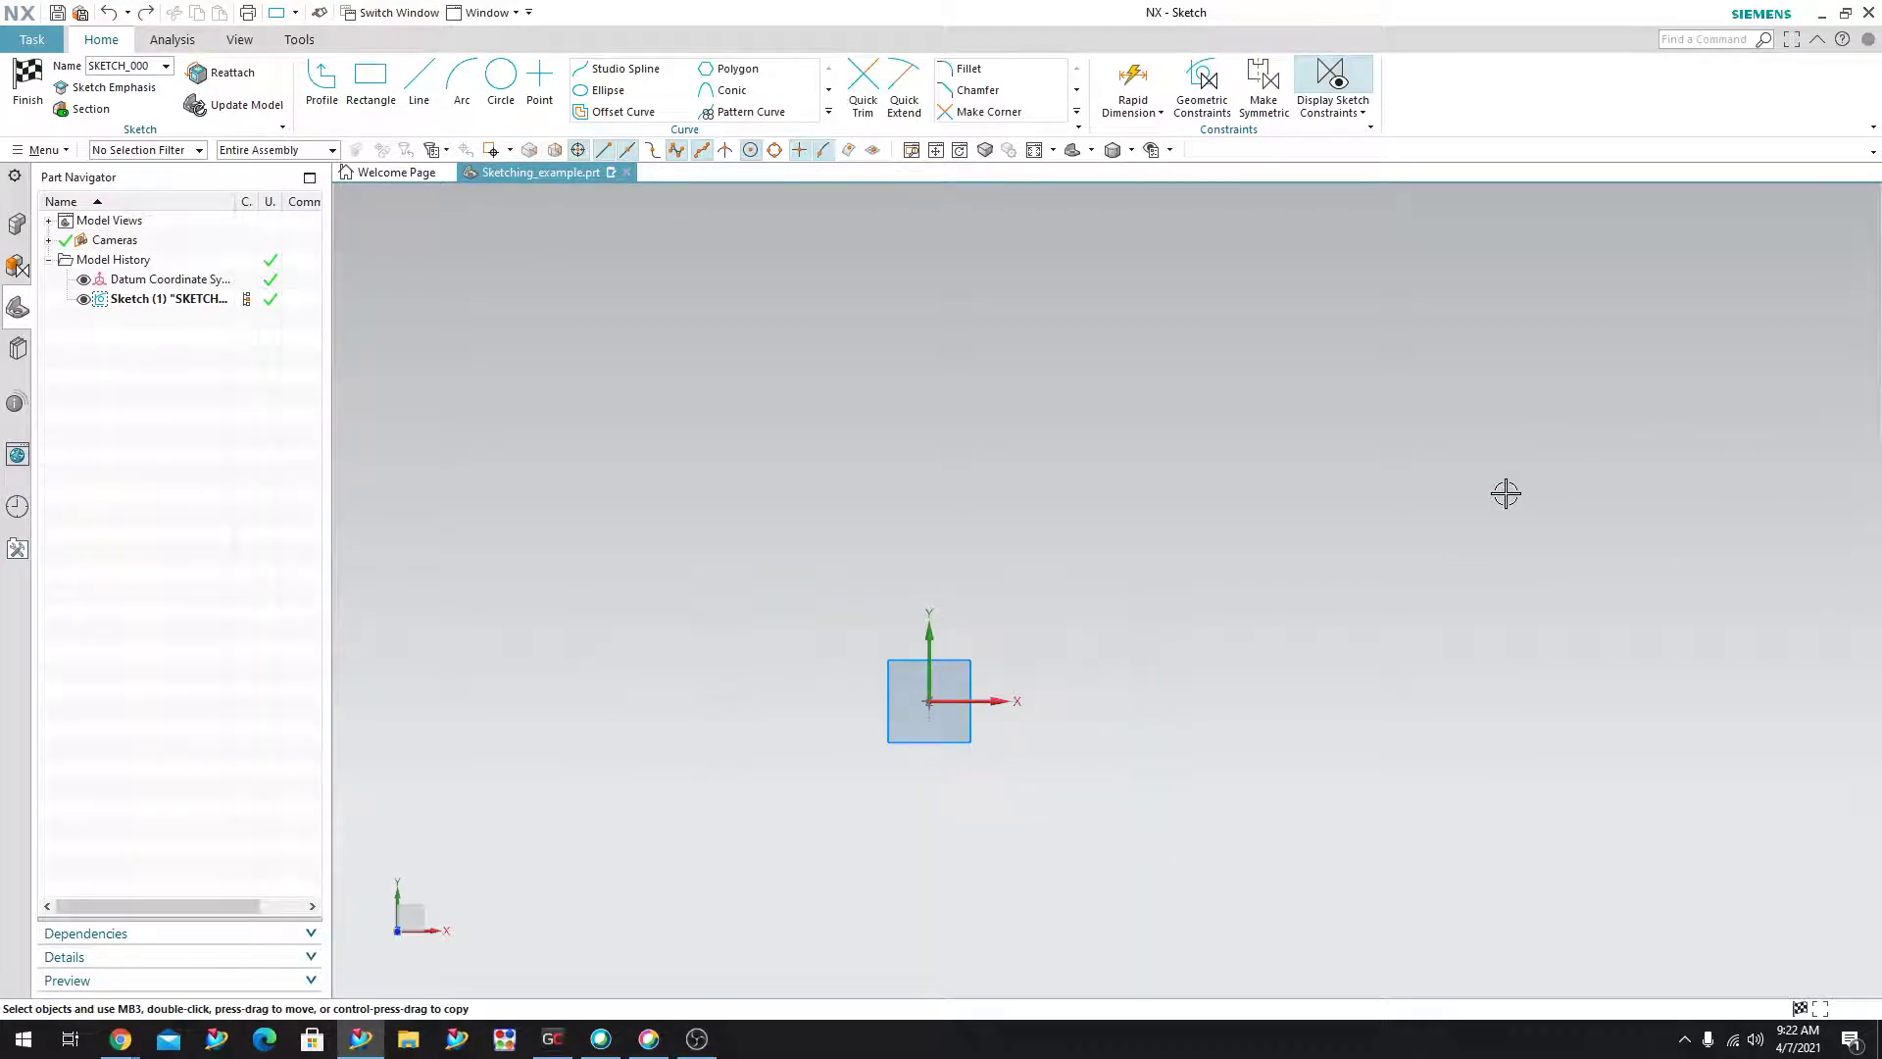
{"action": "left_click", "coordinate": [419, 80]}
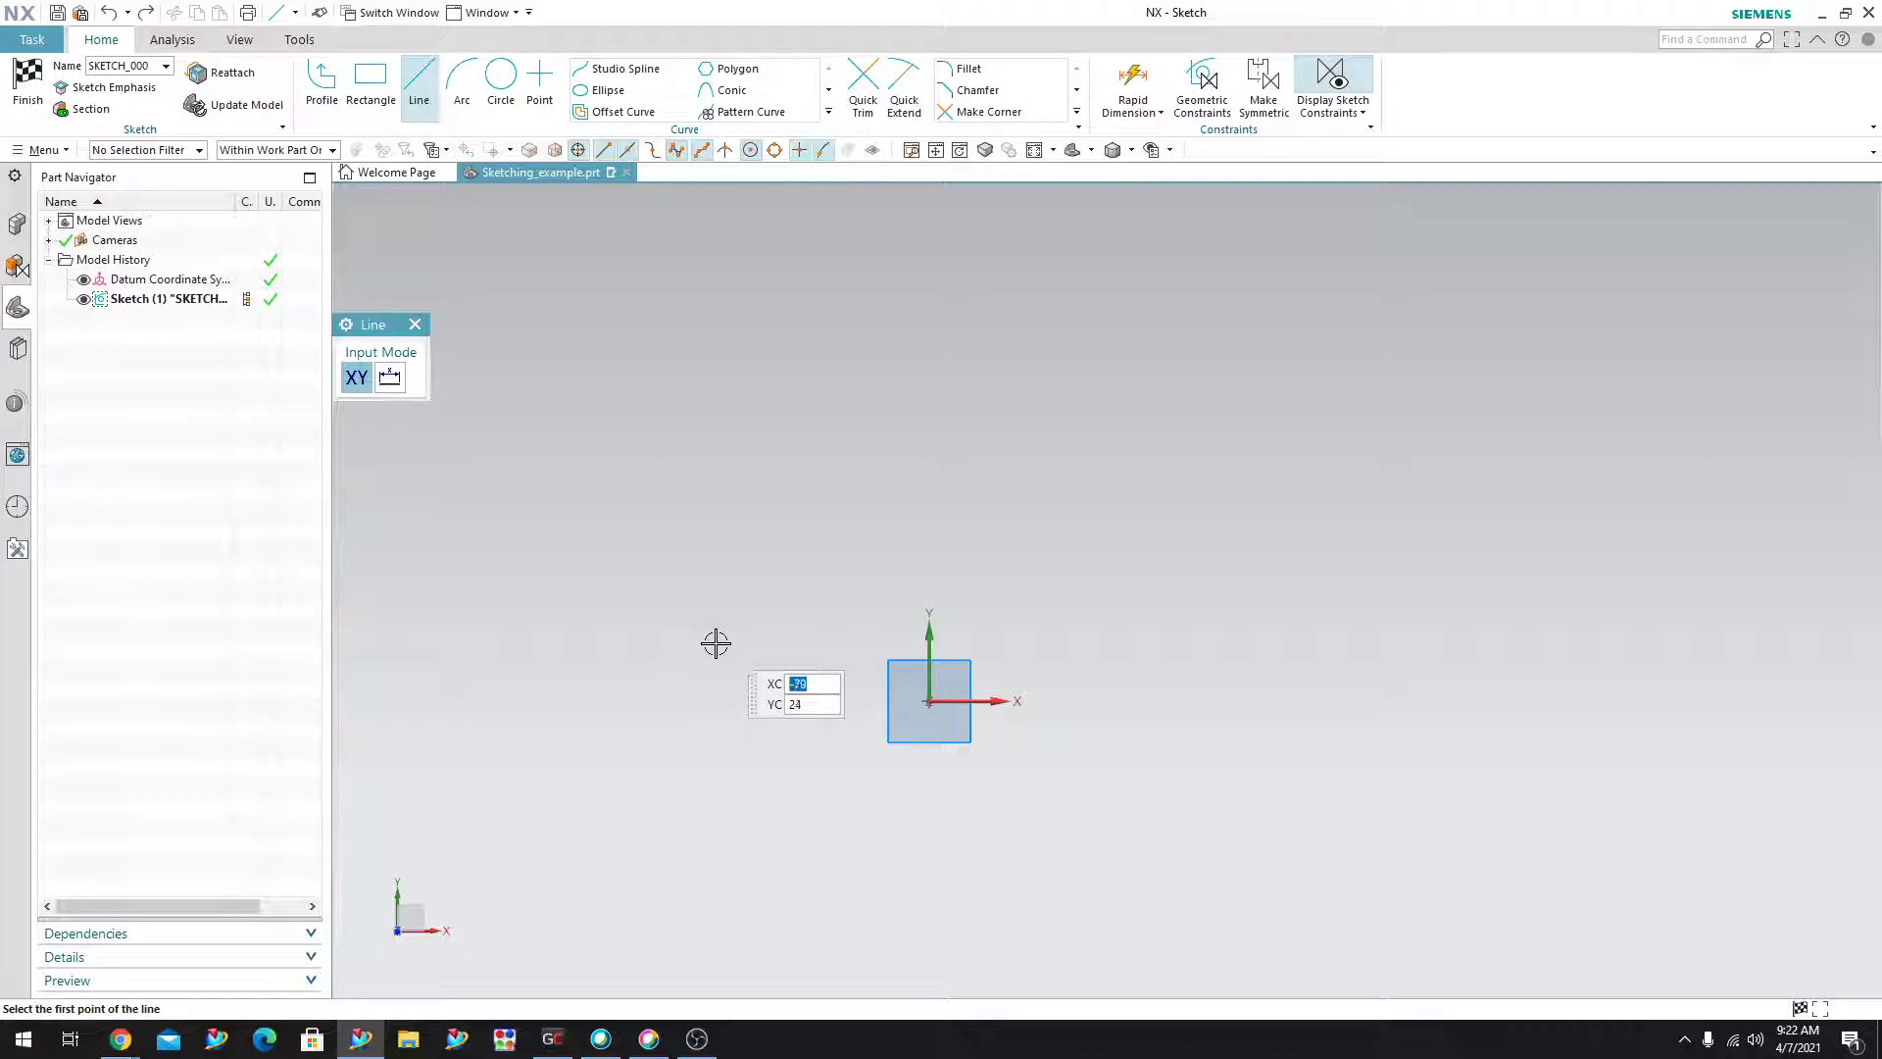
Draw trial left, top and 100-long right lines, then close Line and undo them.
{"action": "left_click", "coordinate": [712, 625]}
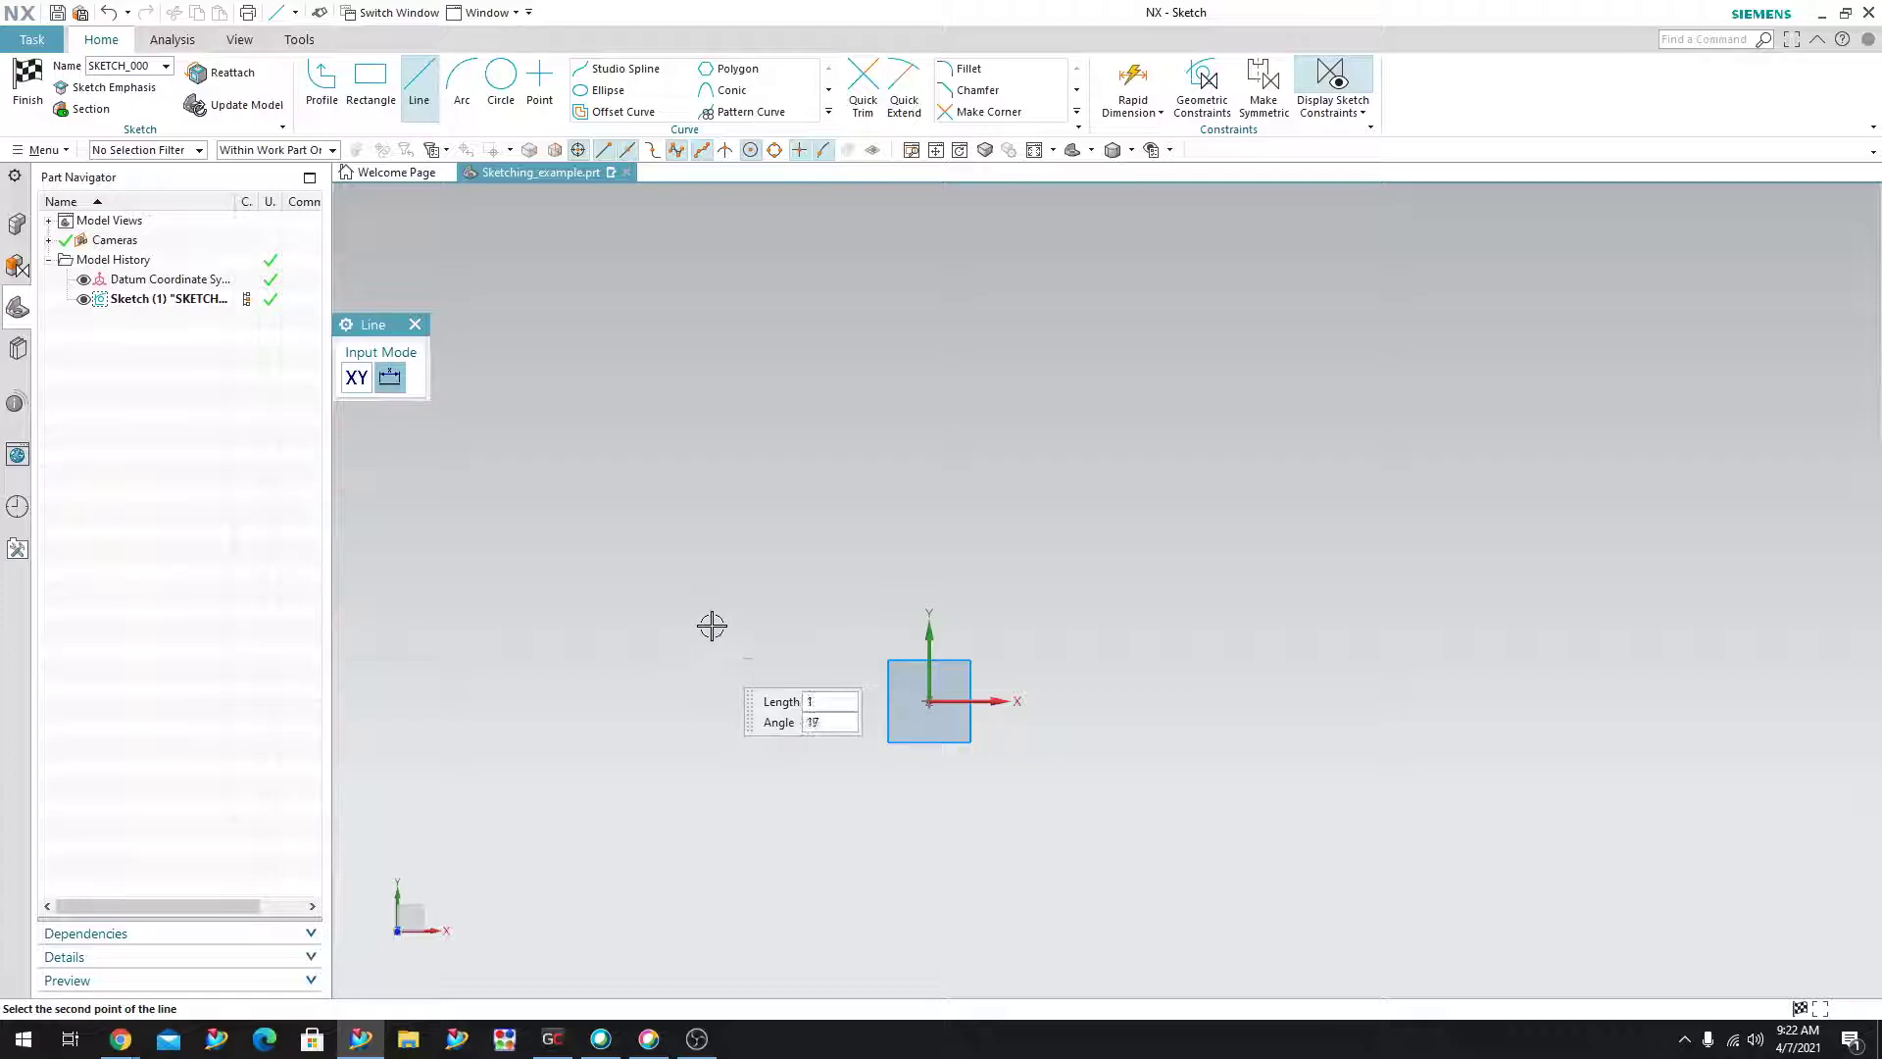
{"action": "left_click", "coordinate": [710, 511]}
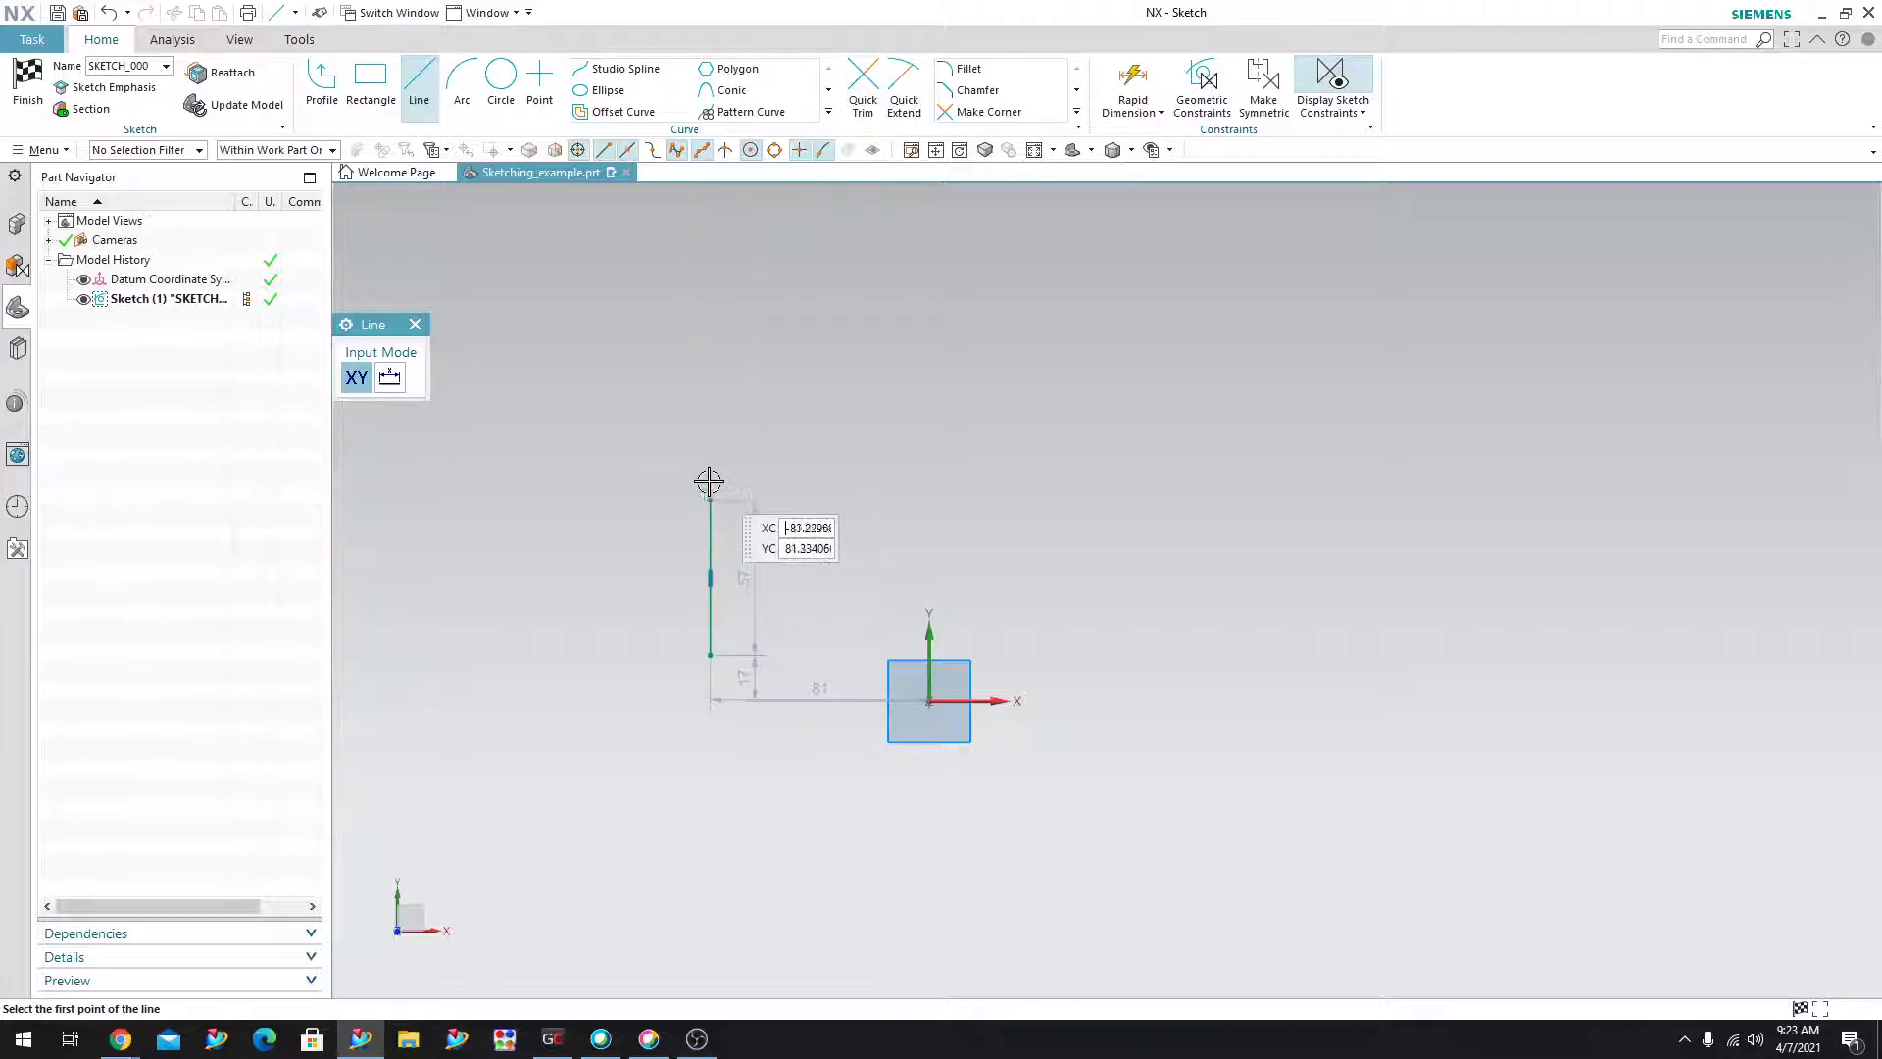
{"action": "left_click", "coordinate": [880, 351]}
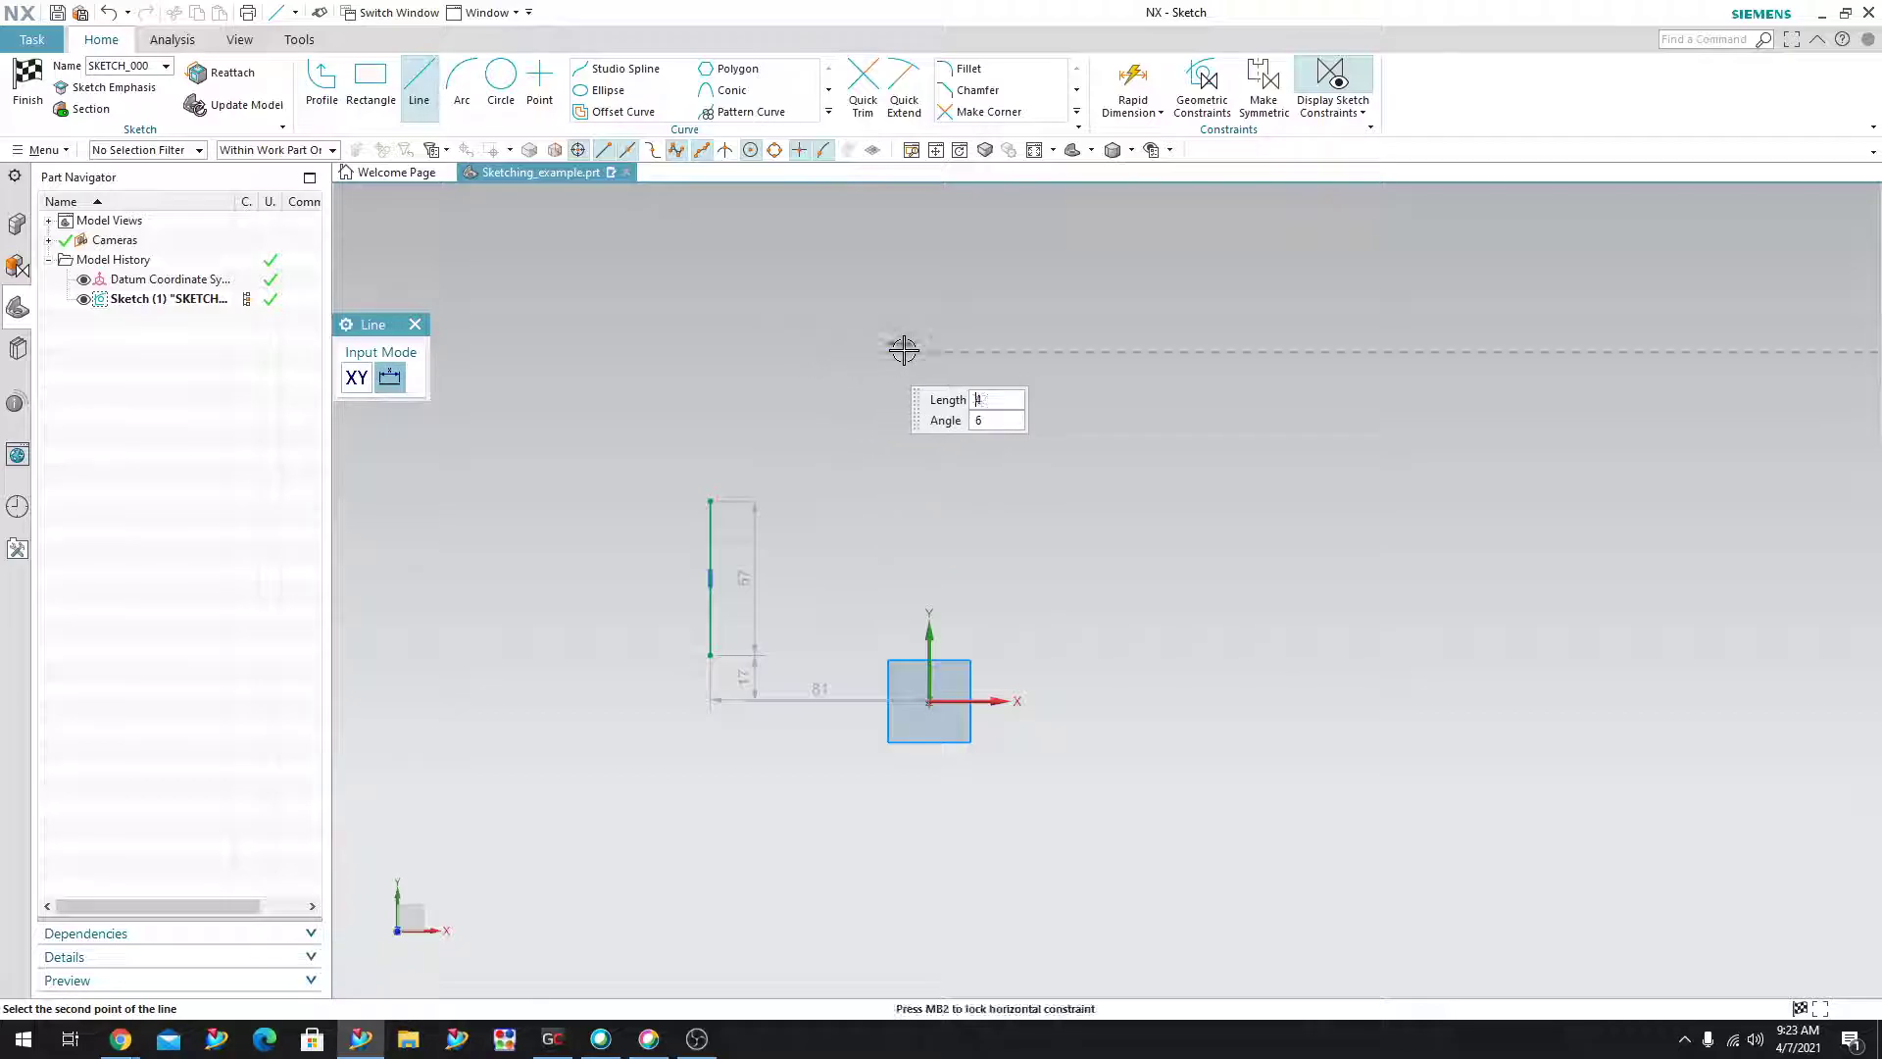
{"action": "left_click", "coordinate": [1083, 350]}
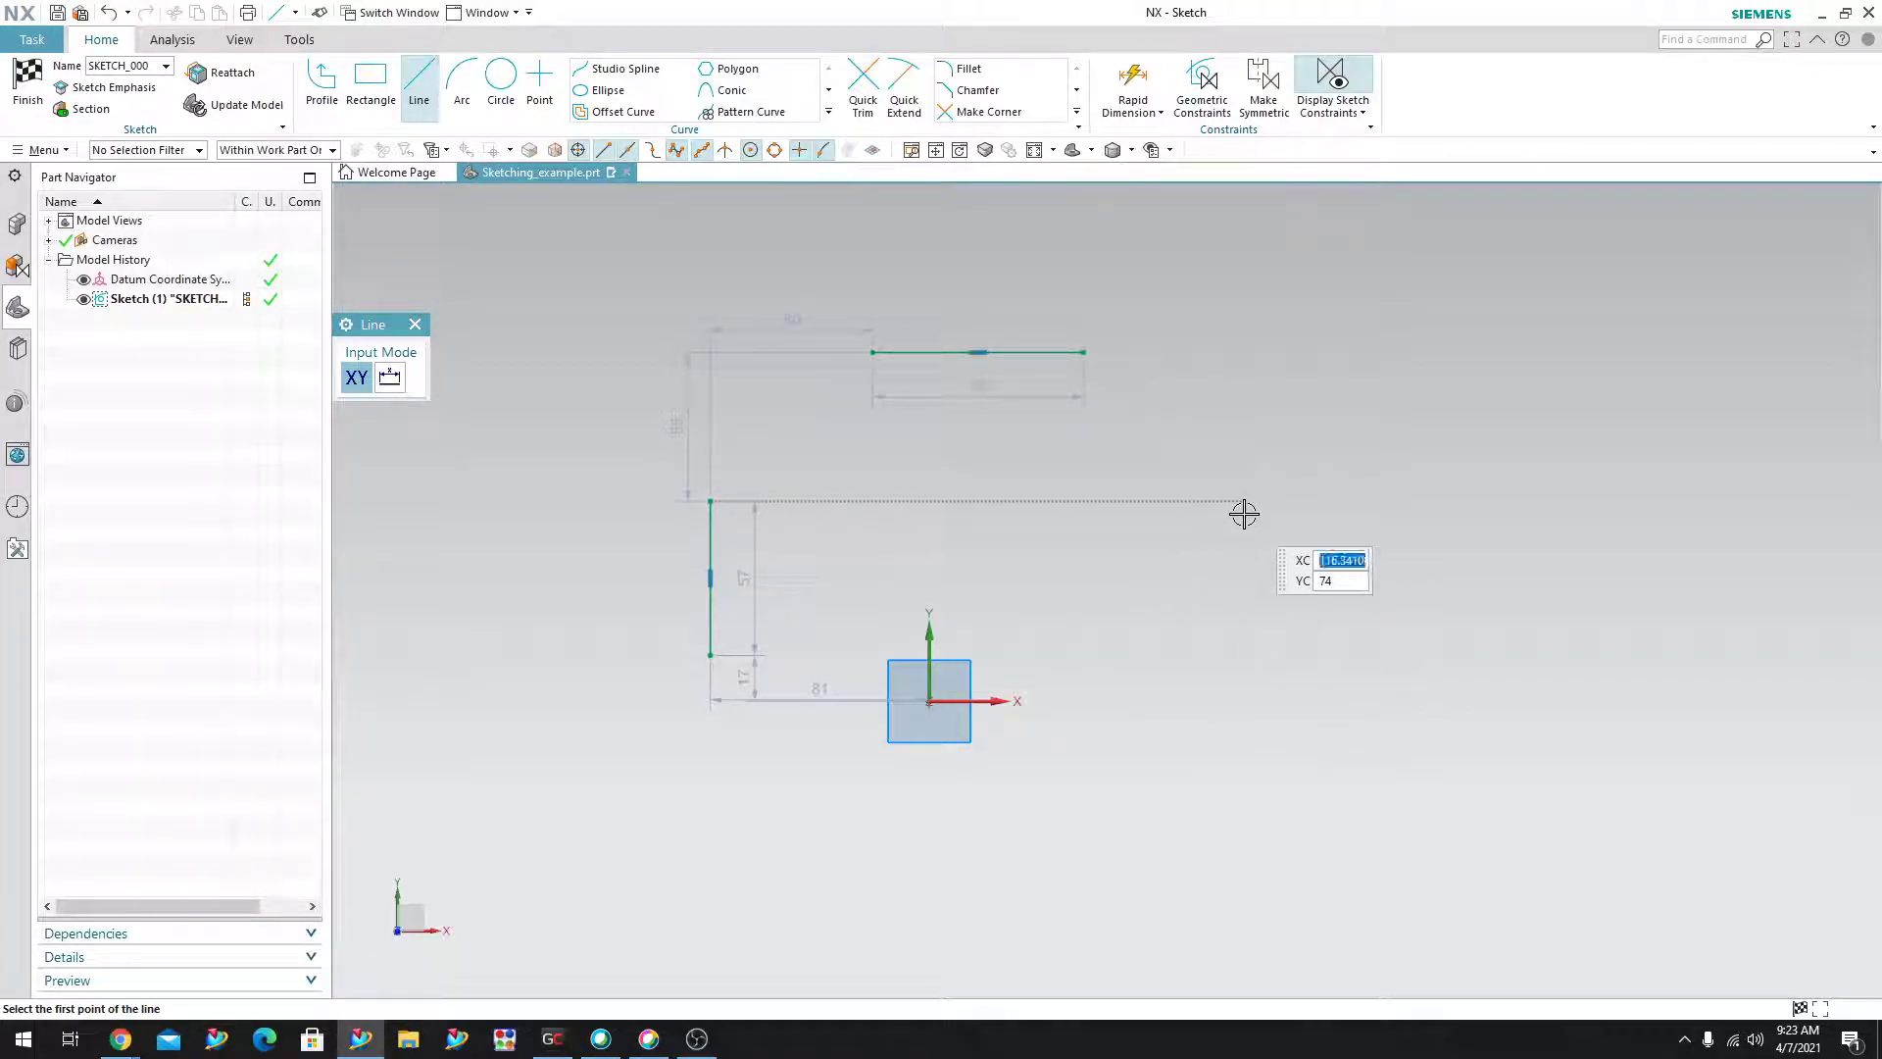
{"action": "left_click", "coordinate": [1246, 504]}
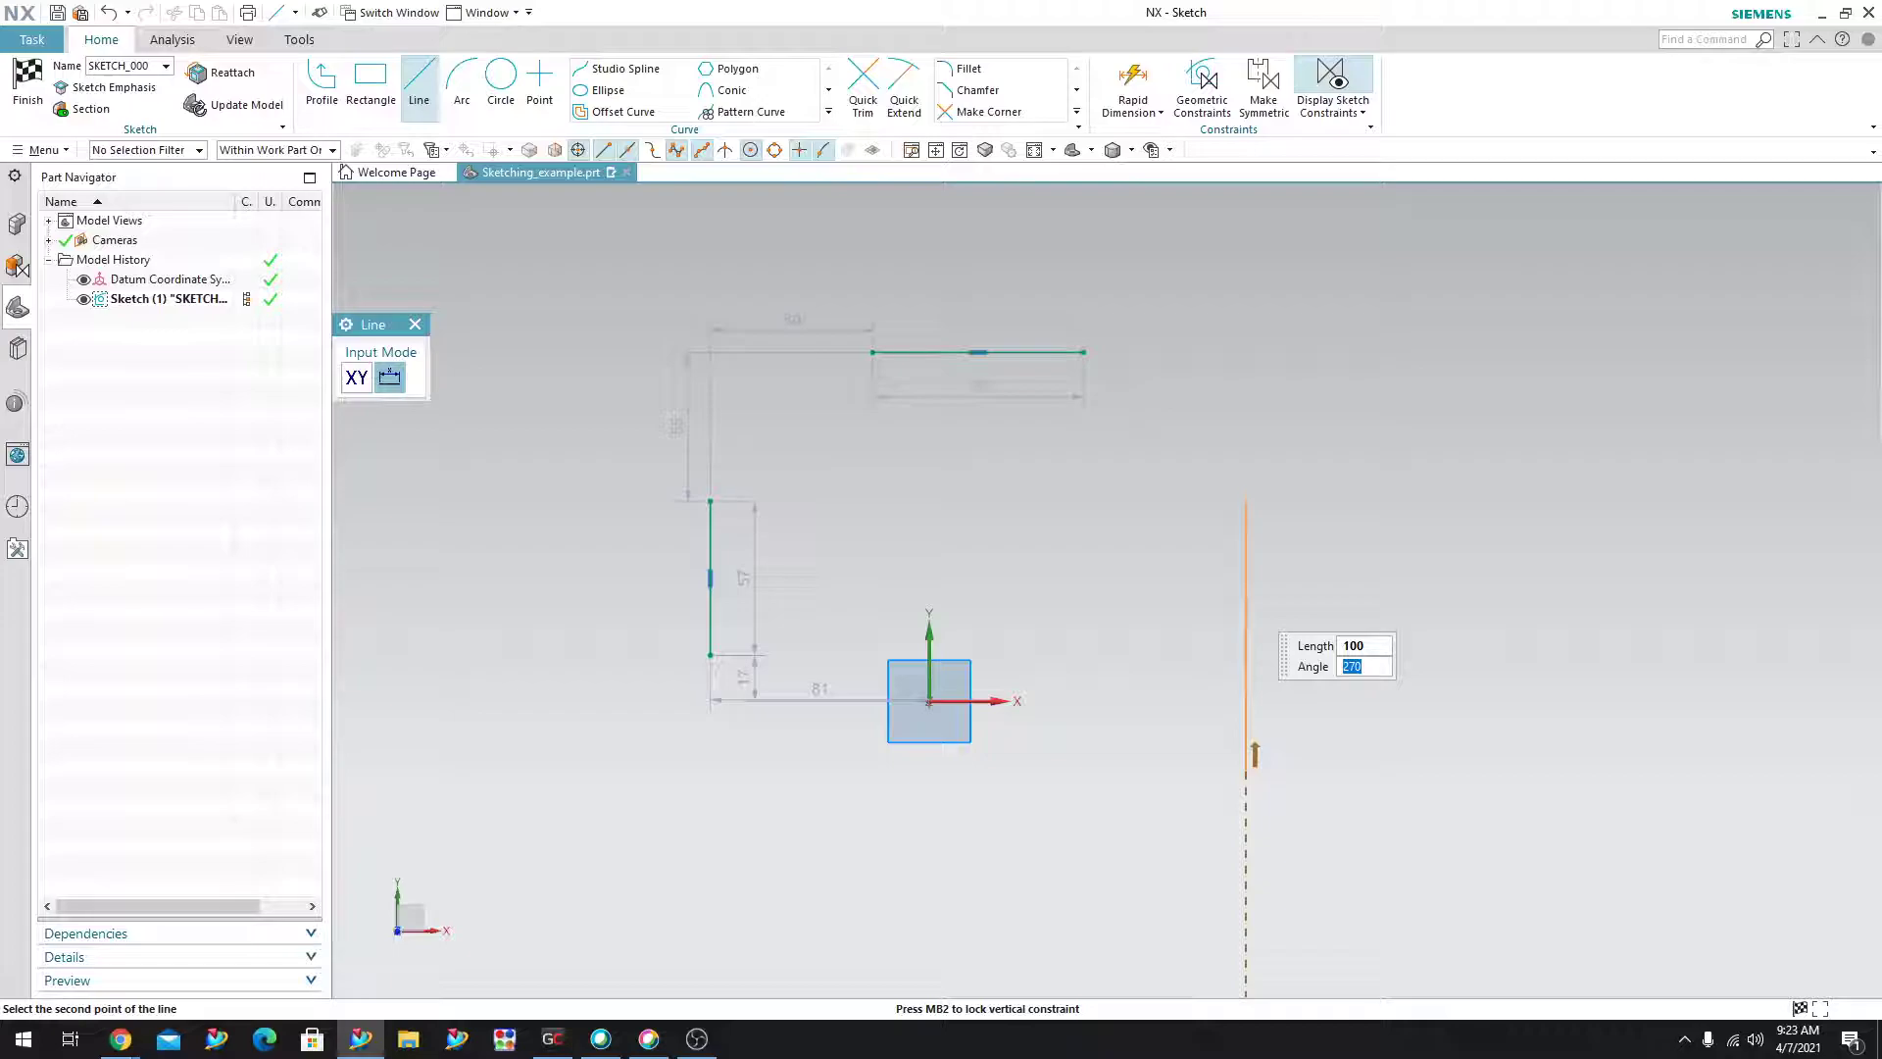
{"action": "key", "text": "Return"}
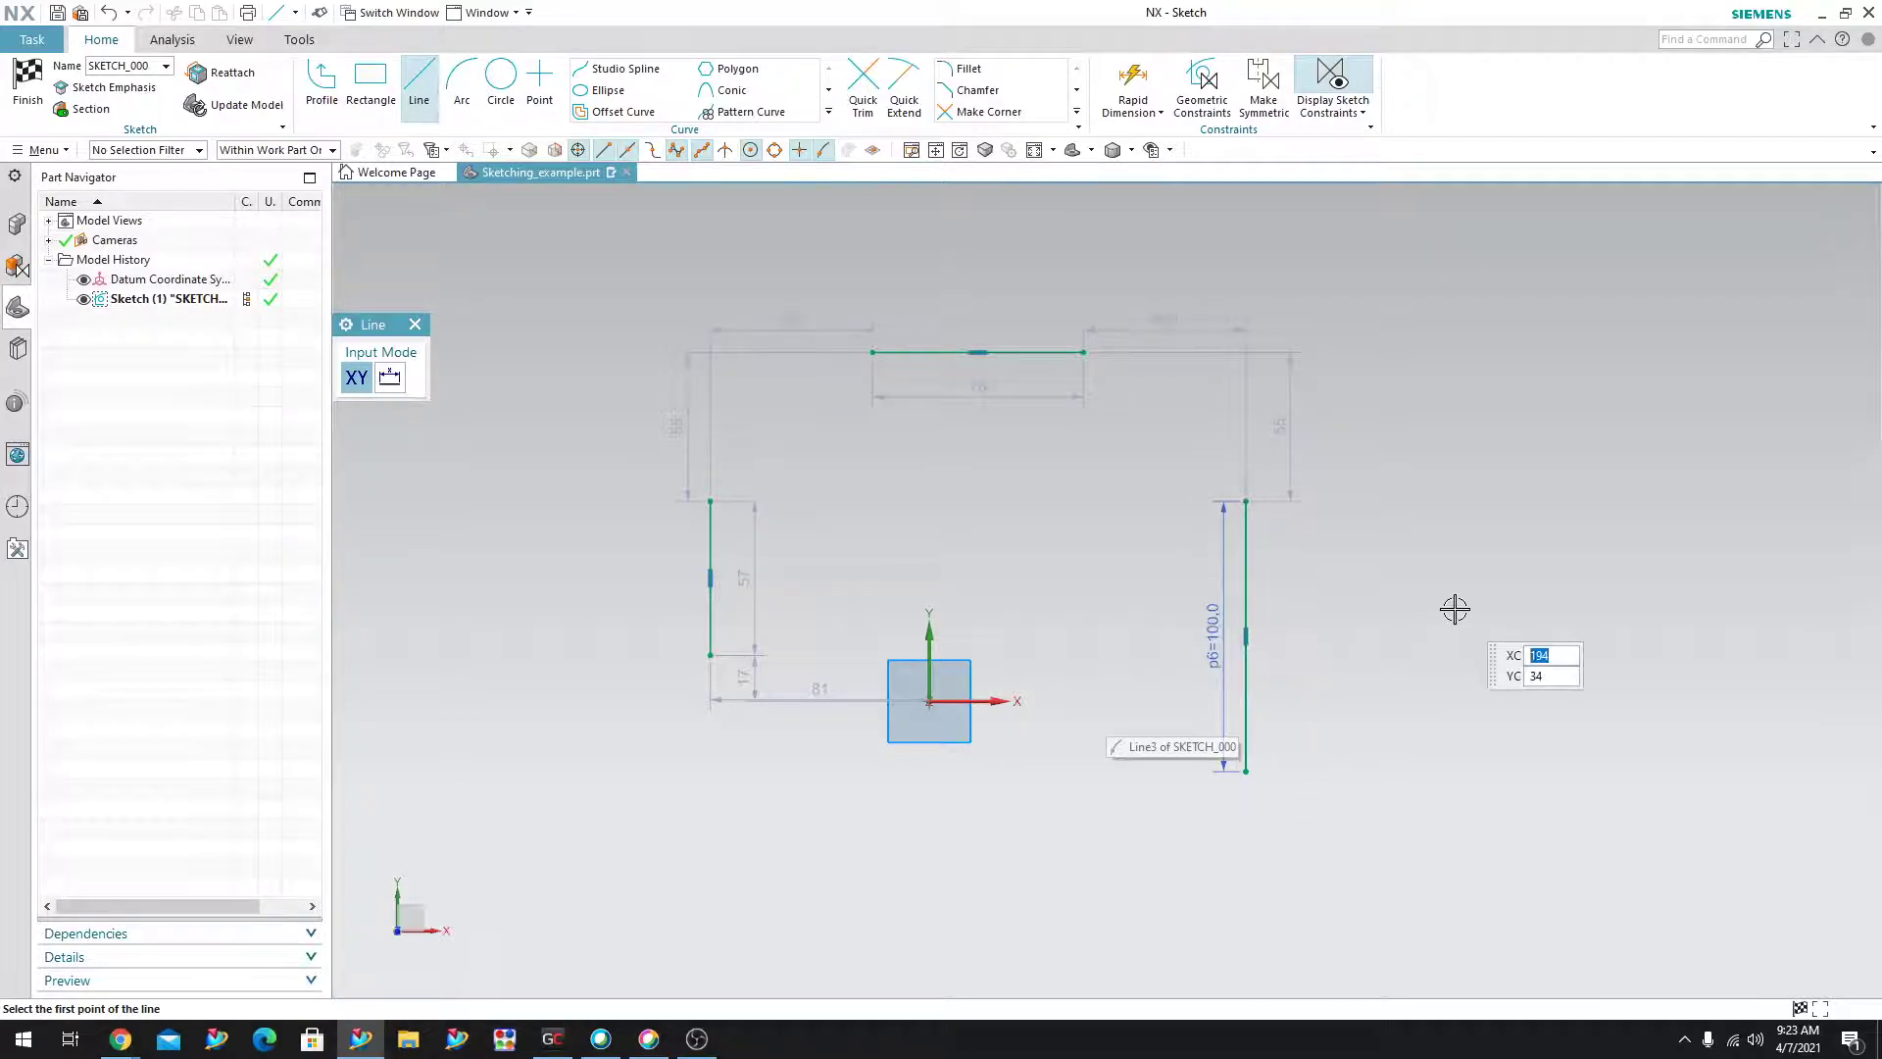
{"action": "left_click", "coordinate": [416, 325]}
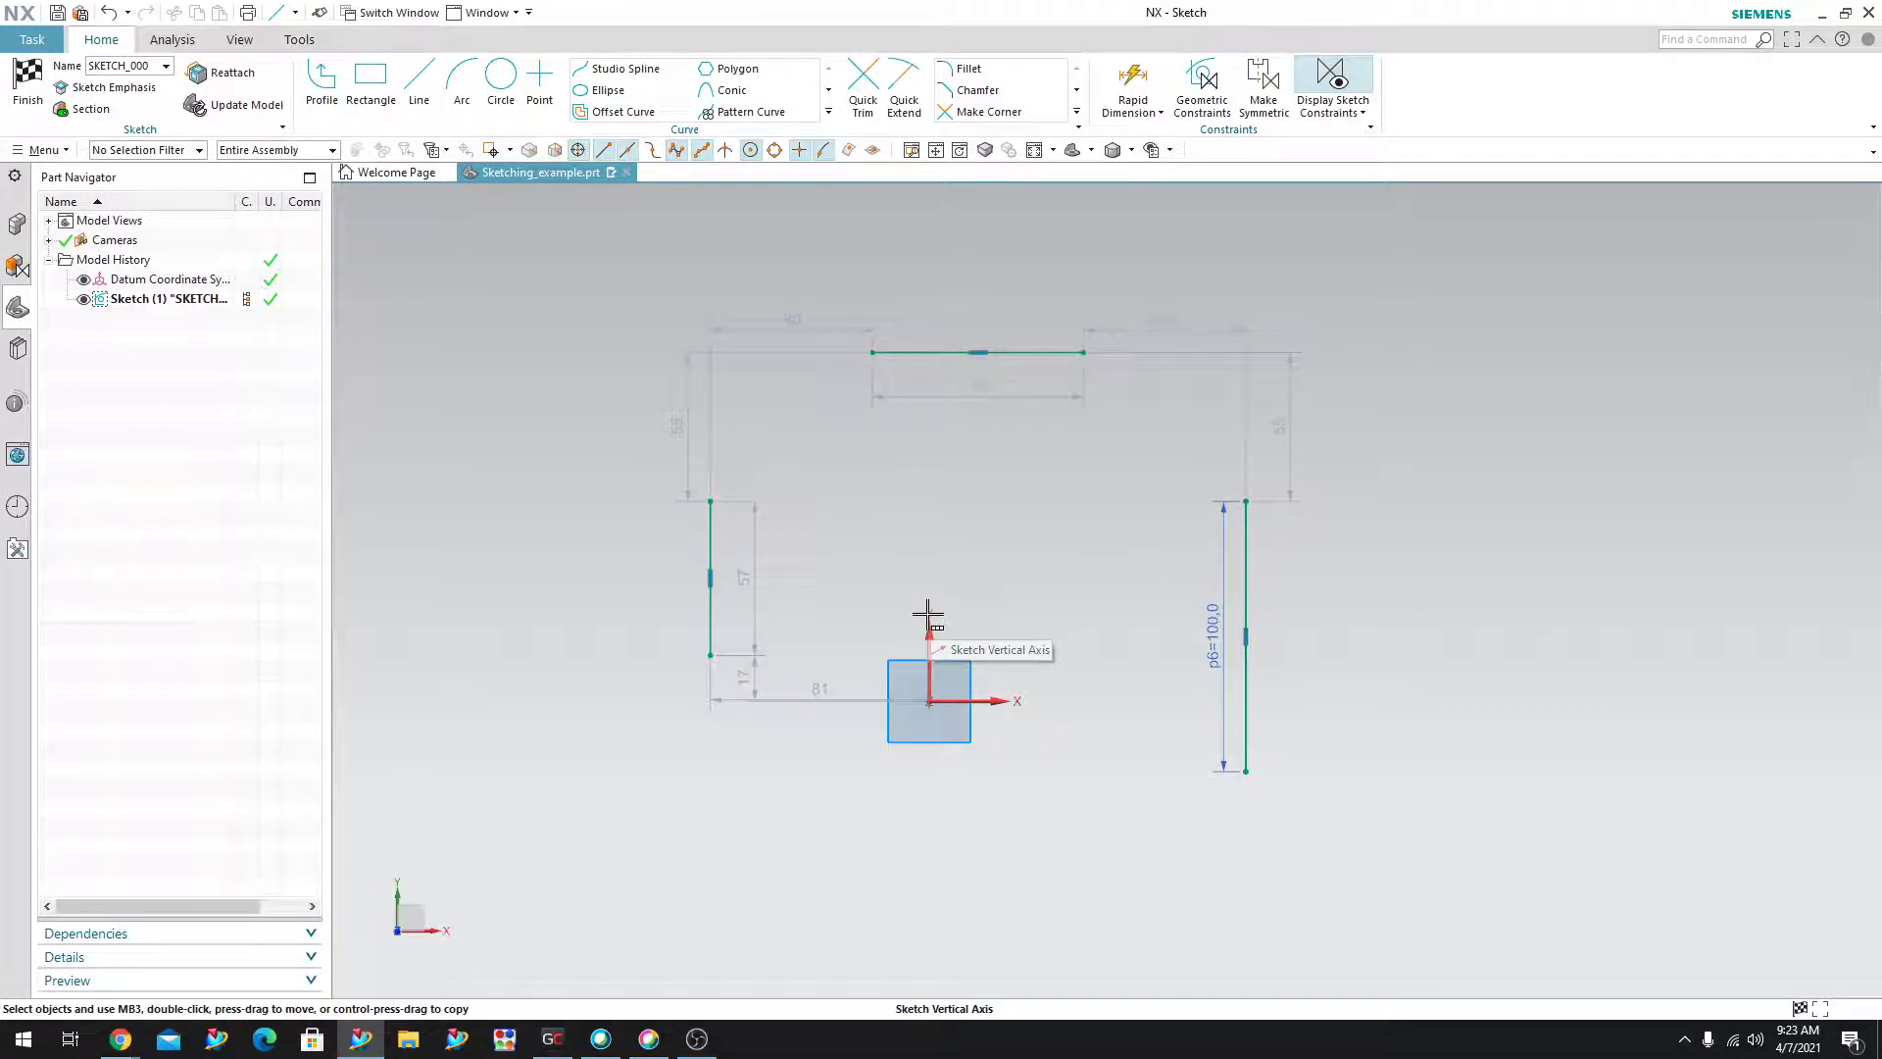
{"action": "key", "text": "ctrl+z"}
{"action": "key", "text": "ctrl+z"}
{"action": "key", "text": "ctrl+z"}
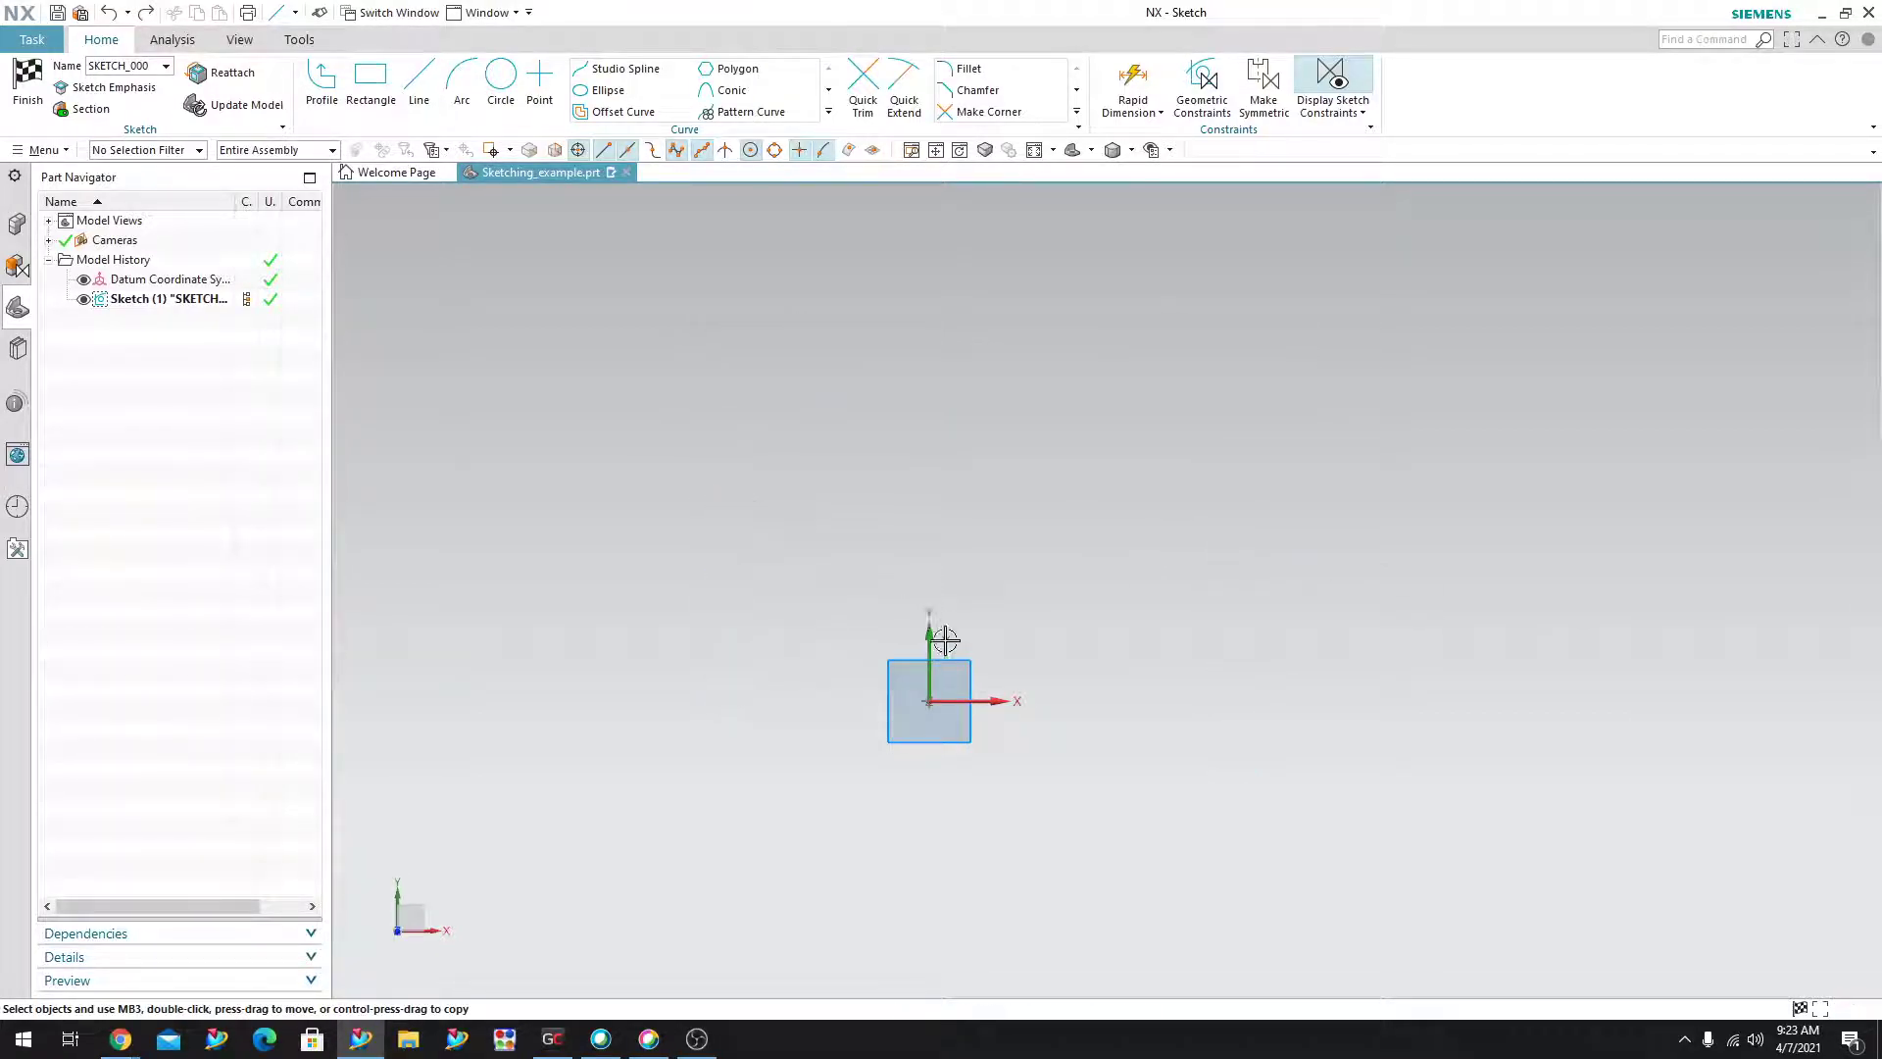
{"action": "left_click", "coordinate": [462, 84]}
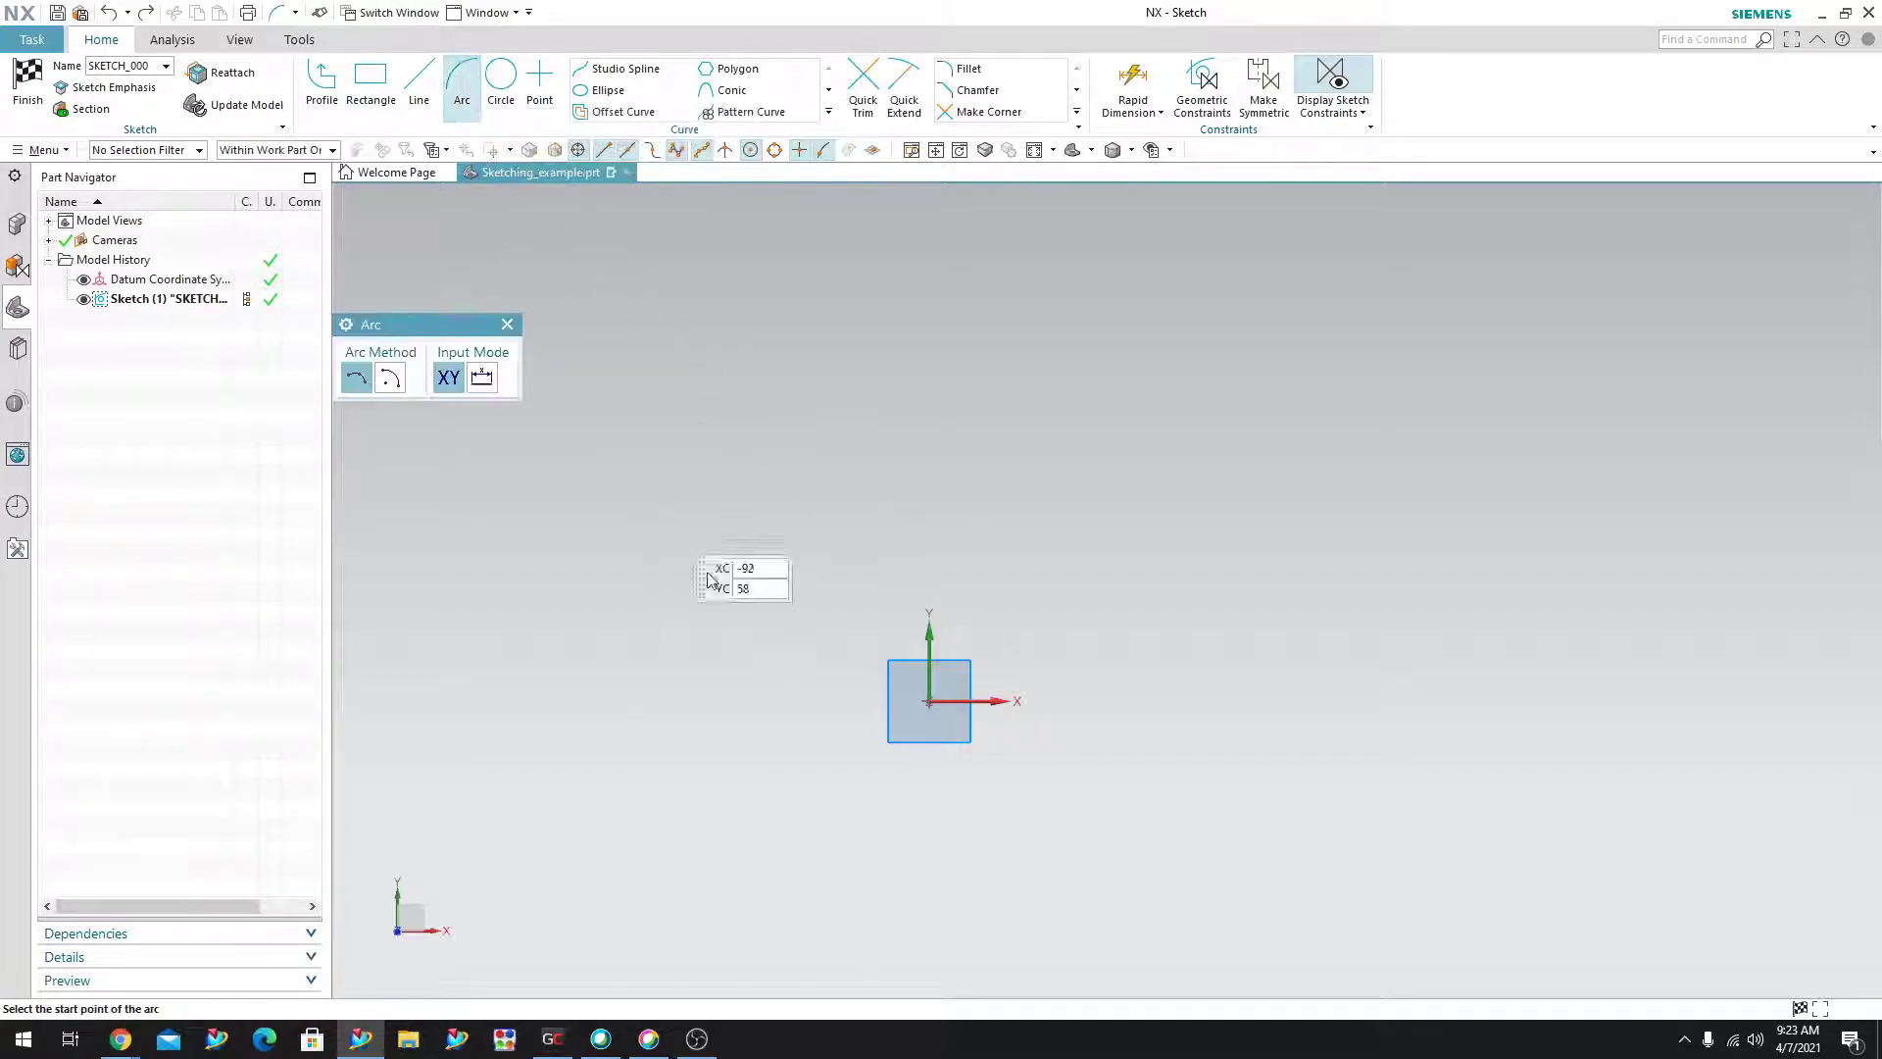
{"action": "left_click", "coordinate": [673, 513]}
{"action": "left_click", "coordinate": [1300, 514]}
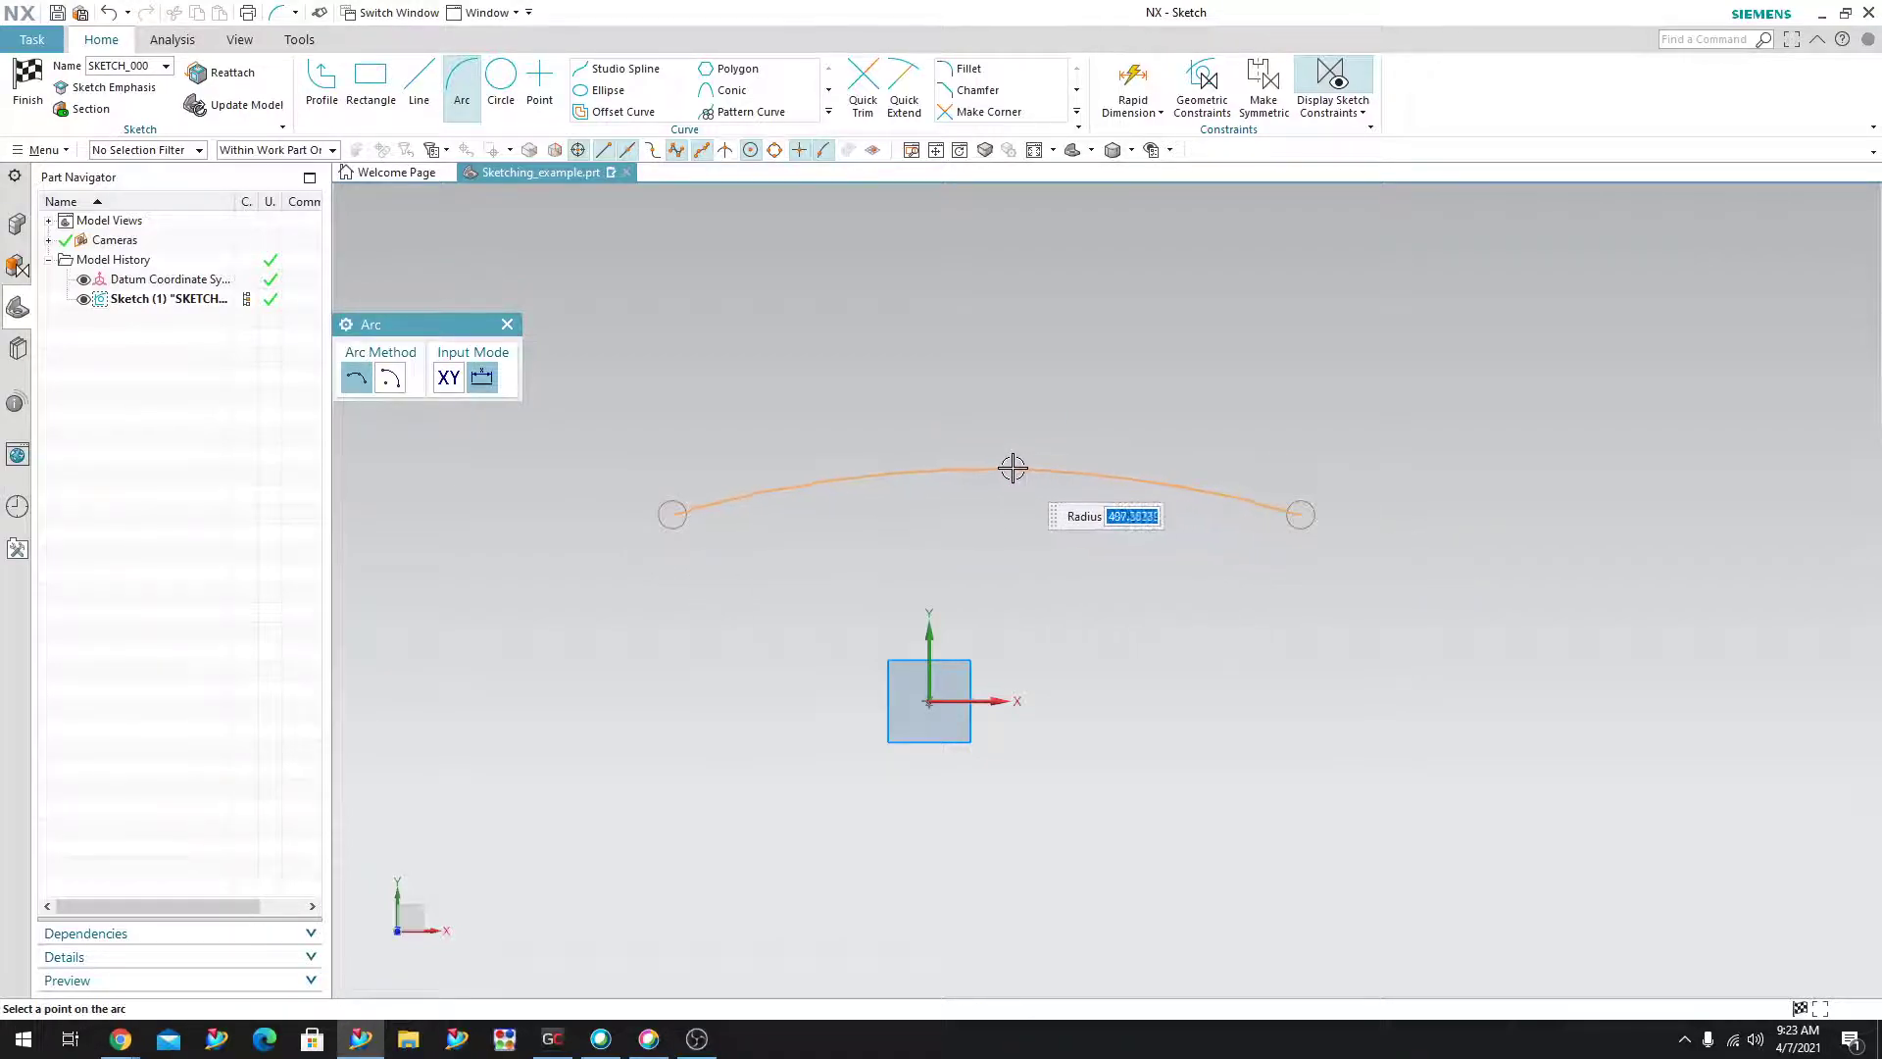
{"action": "left_click", "coordinate": [1020, 468]}
{"action": "key", "text": "Escape"}
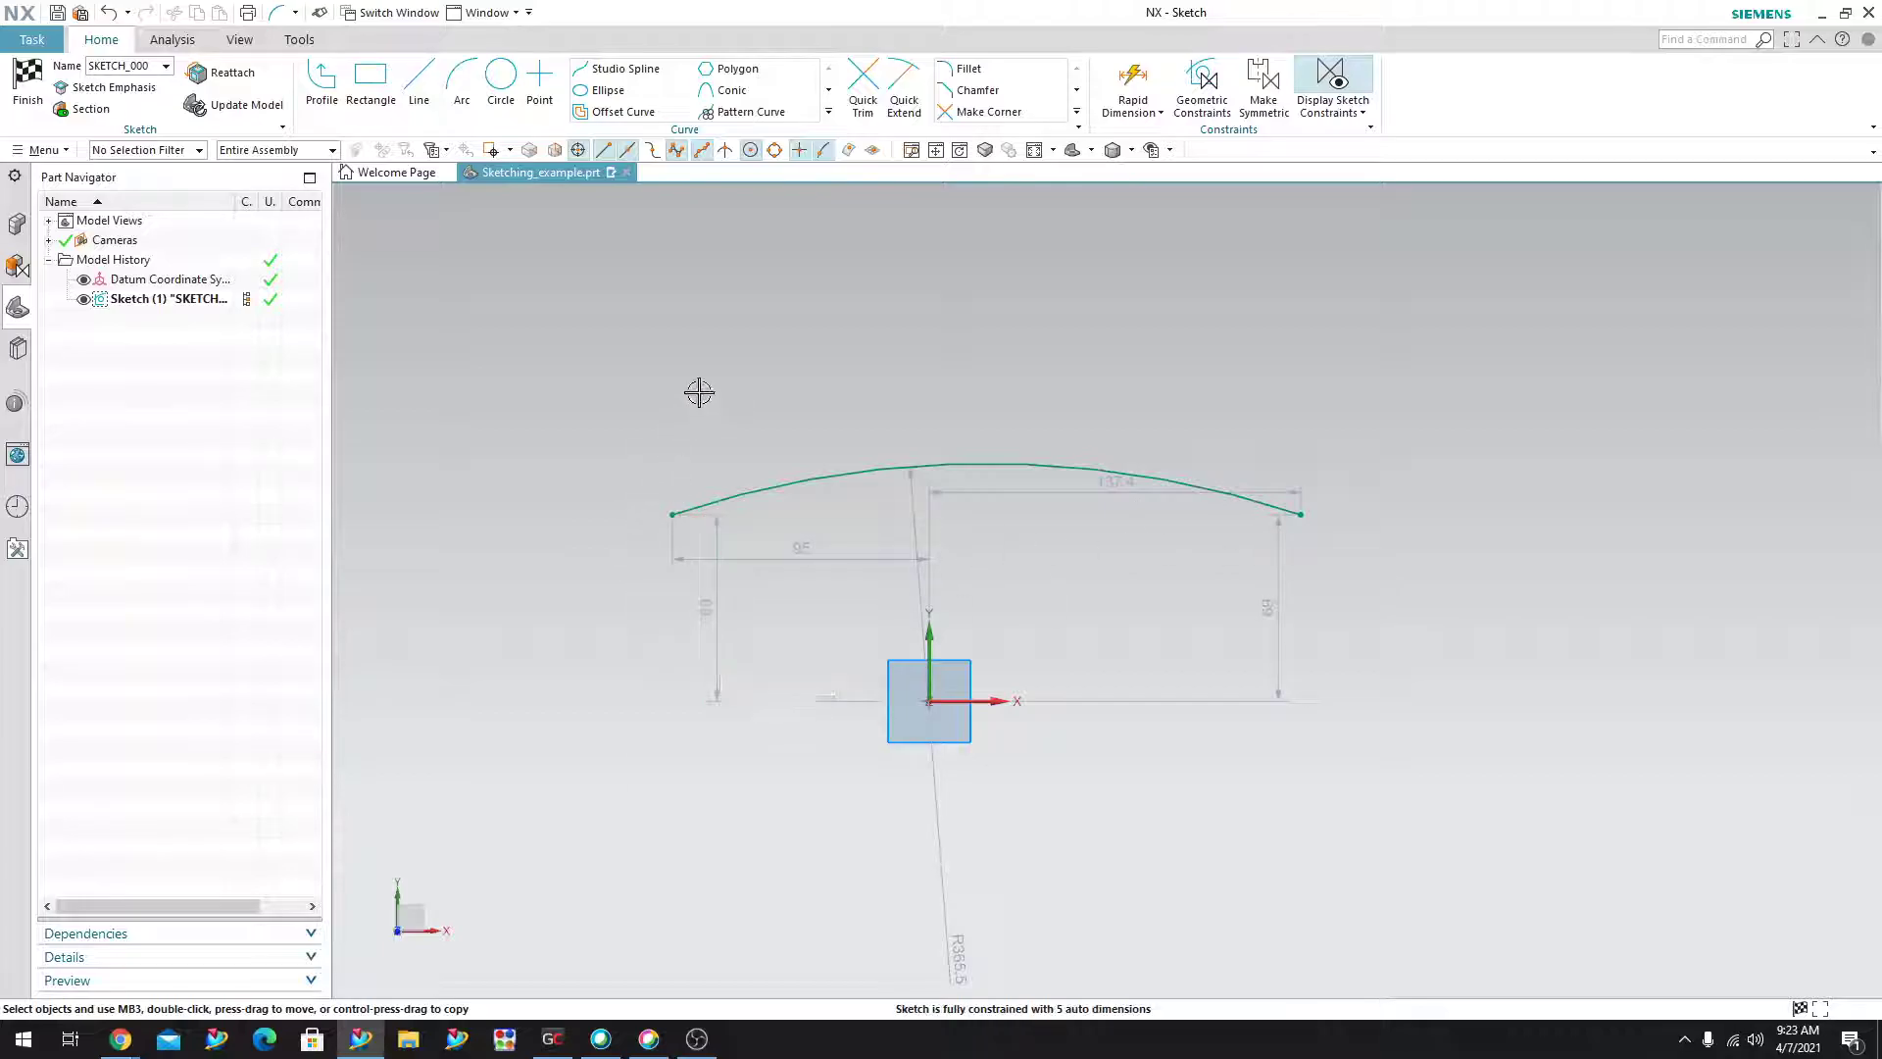
{"action": "key", "text": "ctrl+z"}
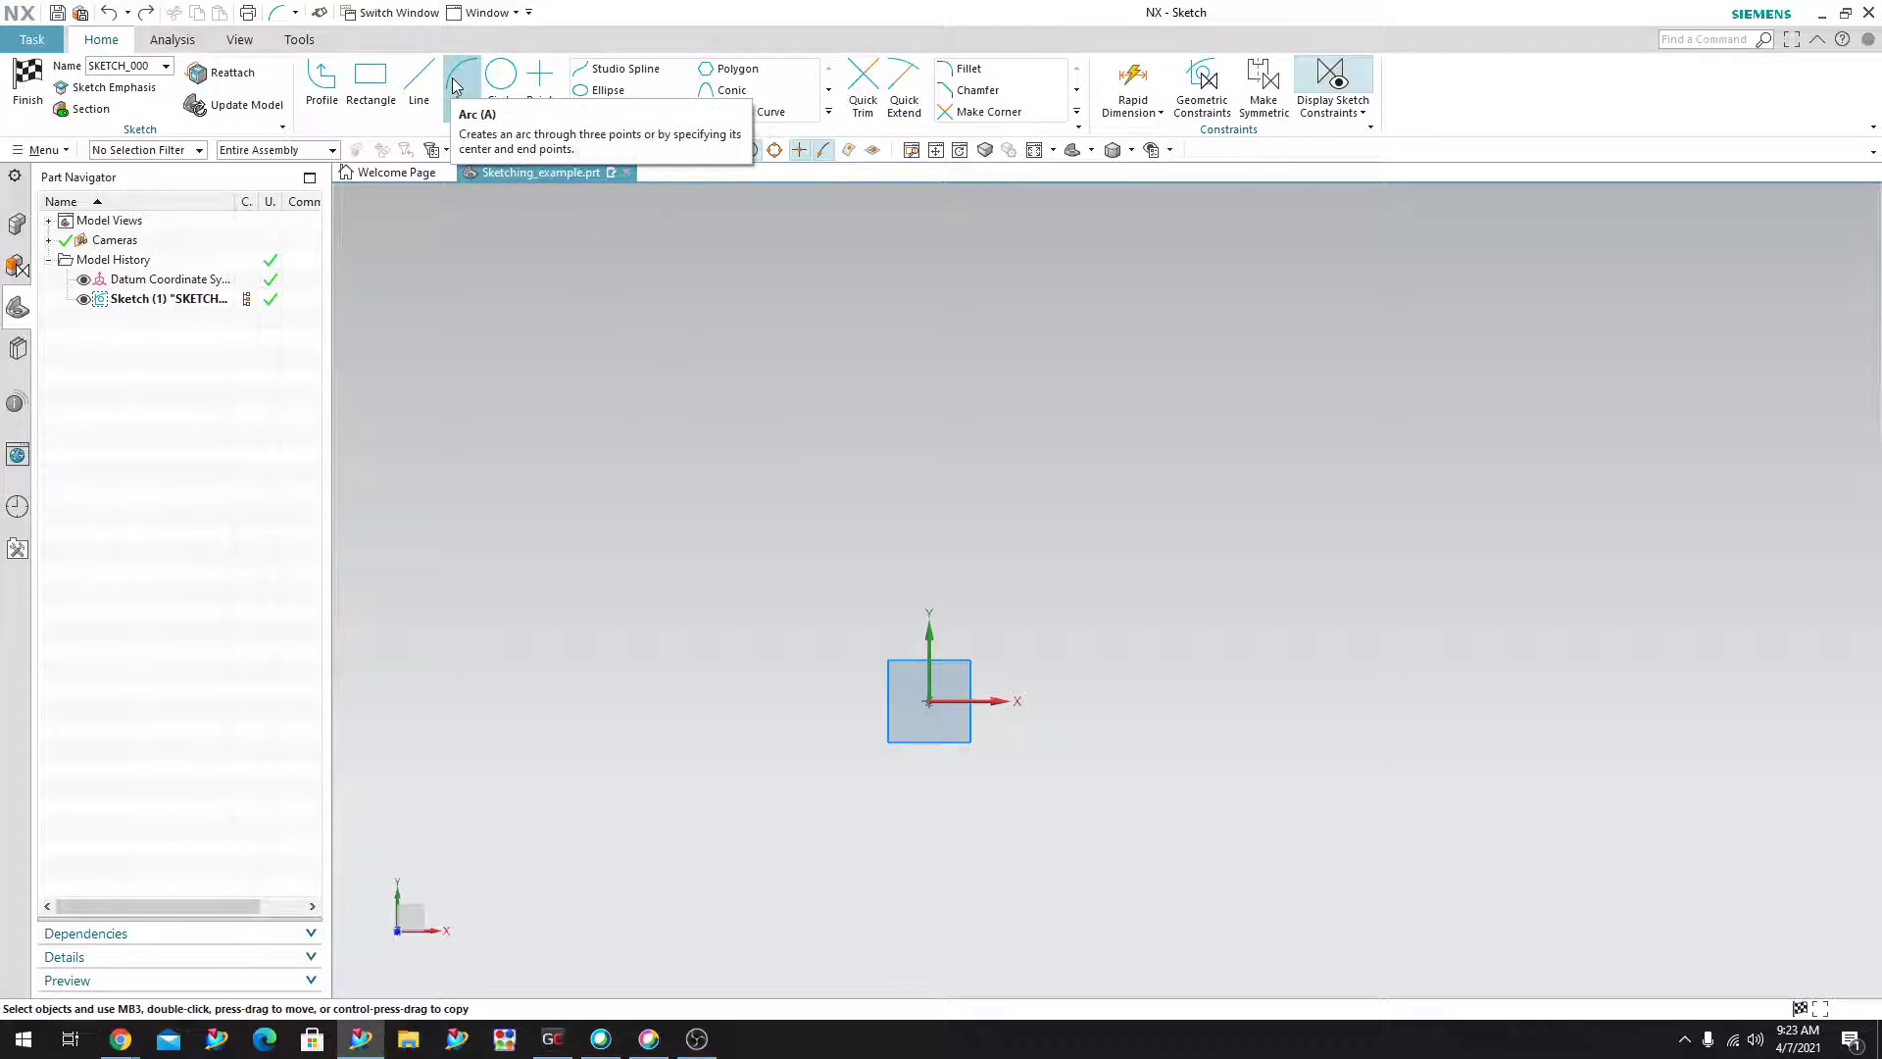
{"action": "key", "text": "o"}
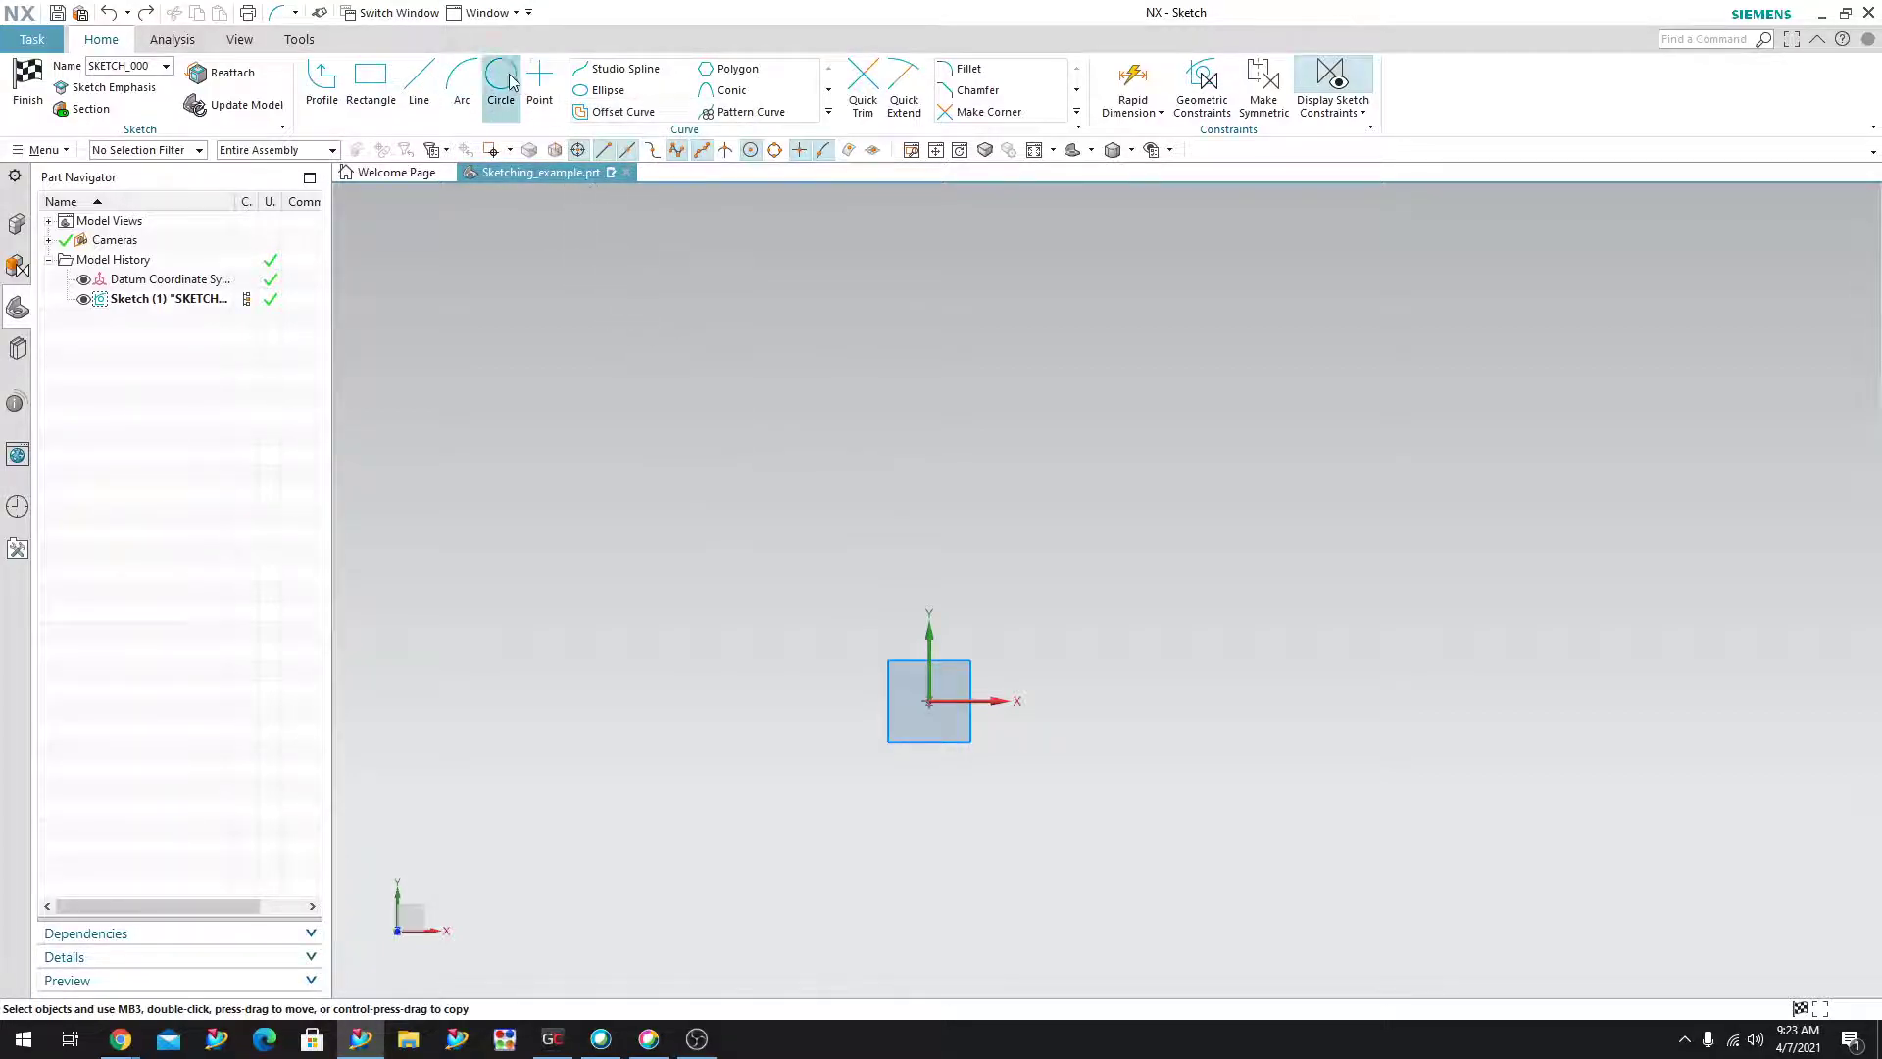
{"action": "left_click_drag", "start_coordinate": [437, 327], "coordinate": [292, 400]}
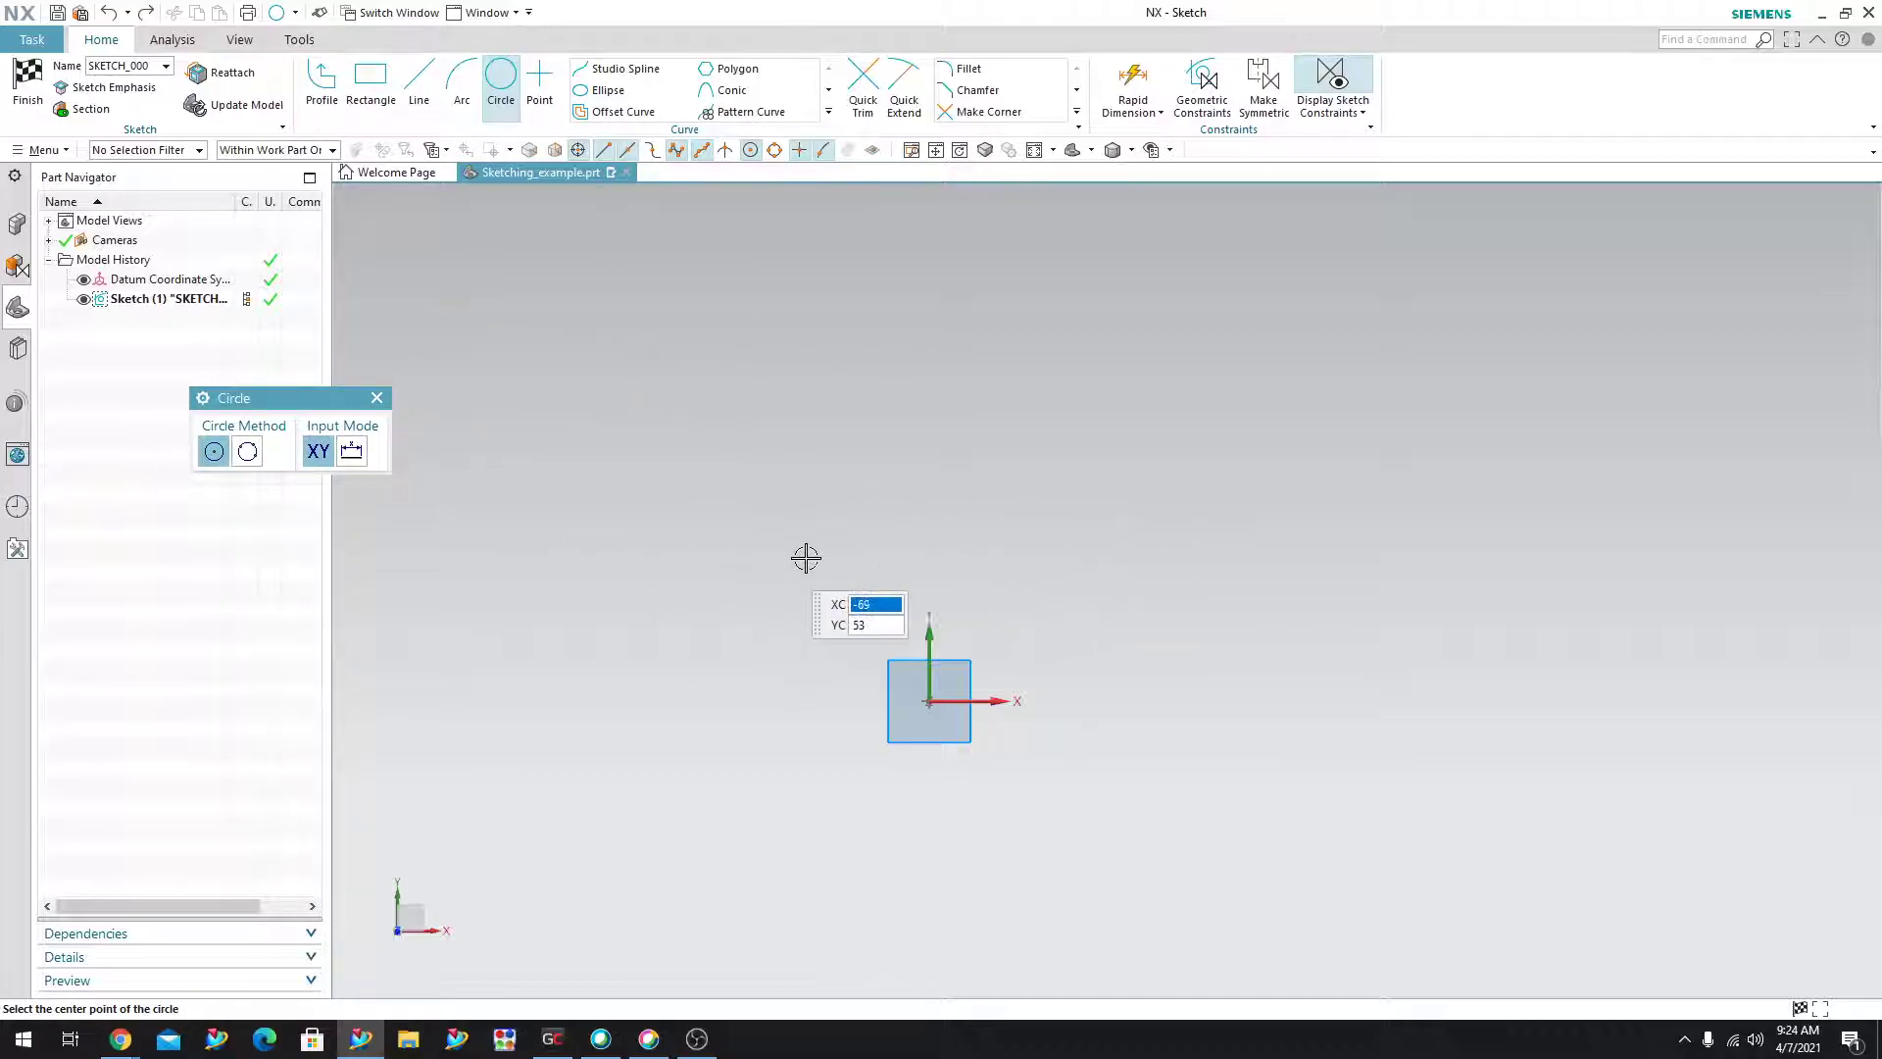
{"action": "left_click", "coordinate": [783, 512]}
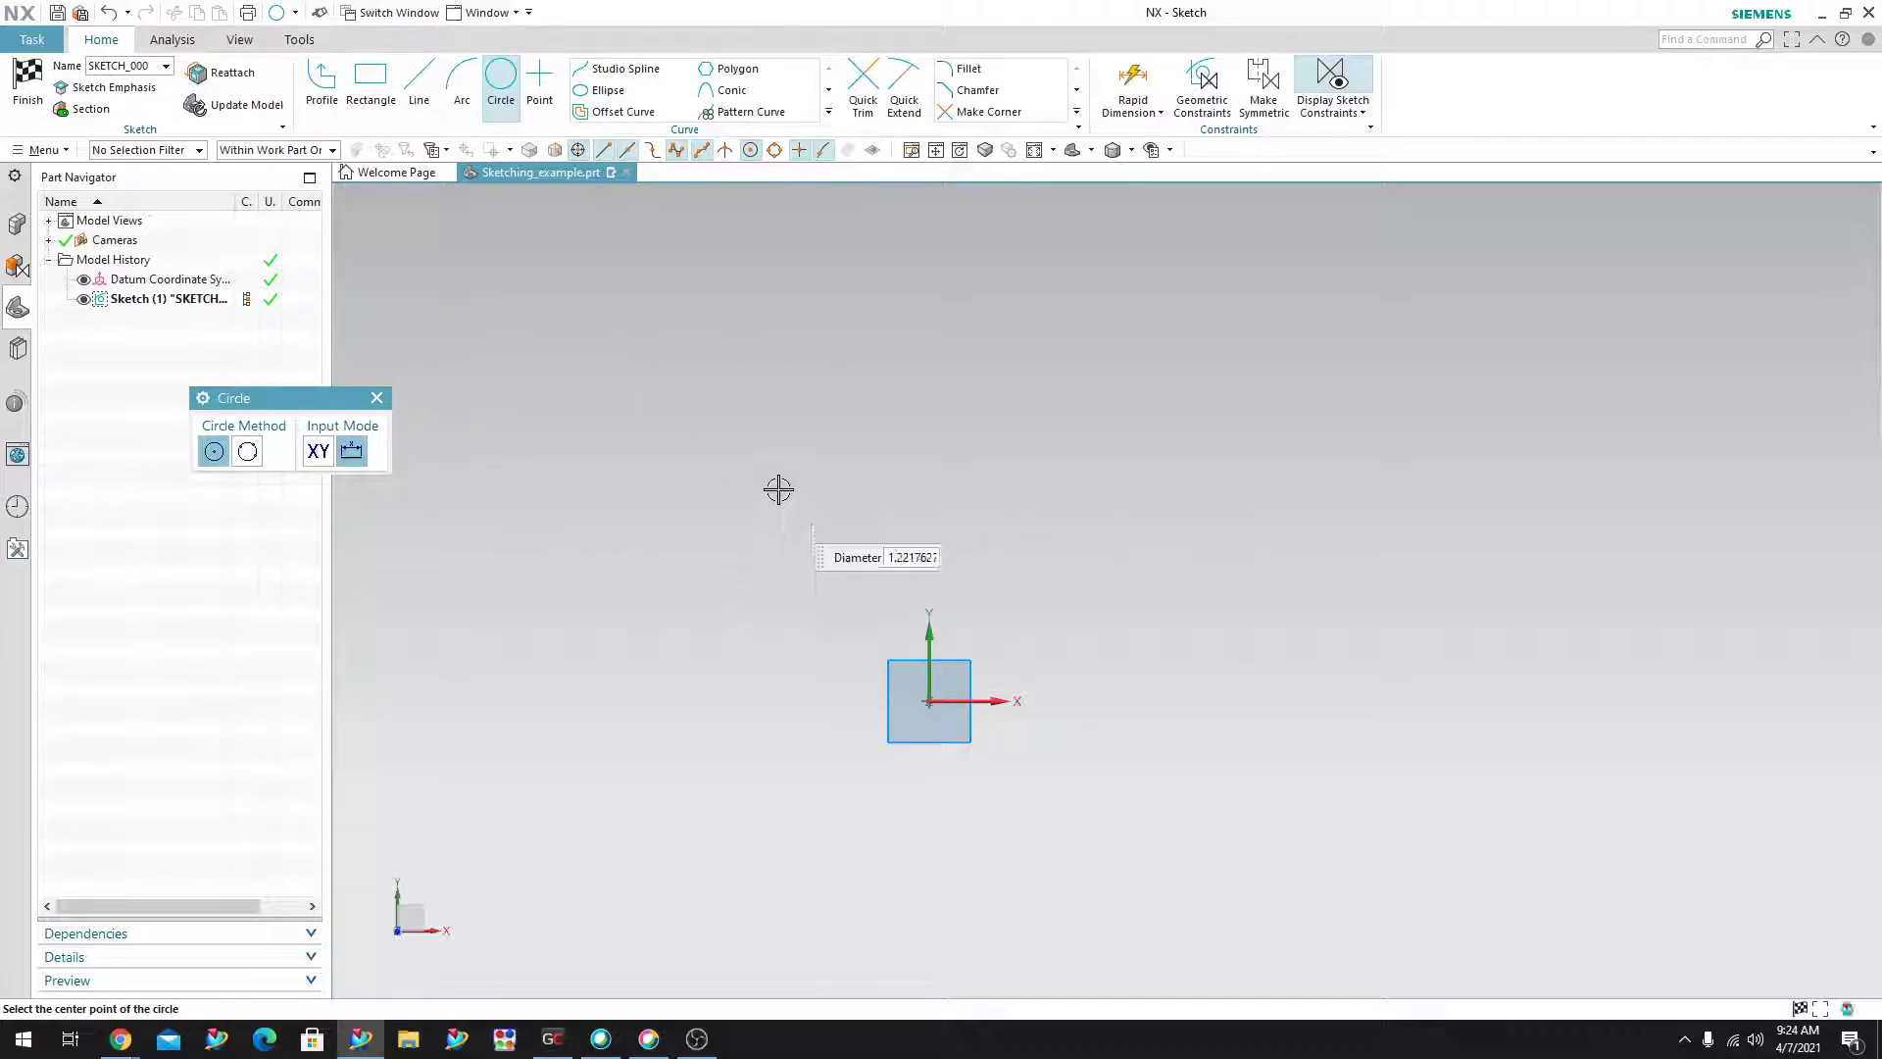
{"action": "left_click", "coordinate": [745, 365]}
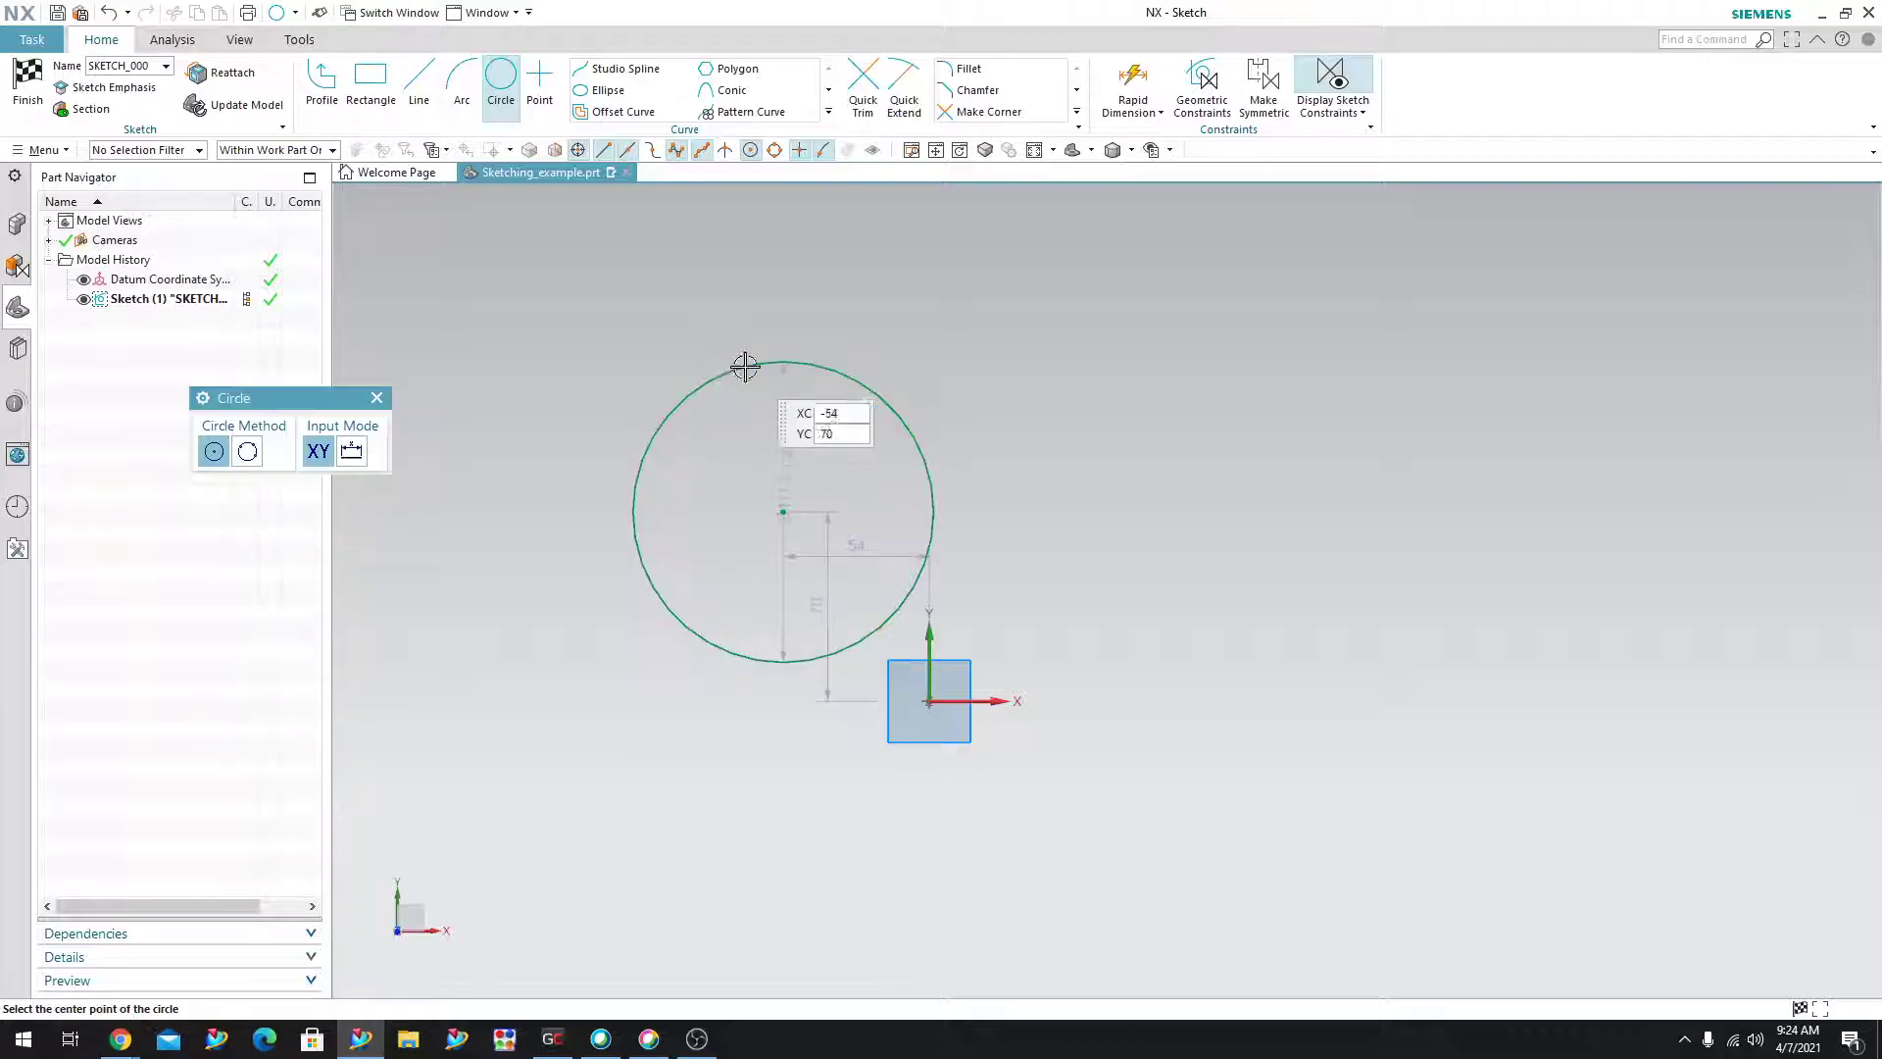
{"action": "left_click", "coordinate": [376, 398]}
{"action": "key", "text": "ctrl+z"}
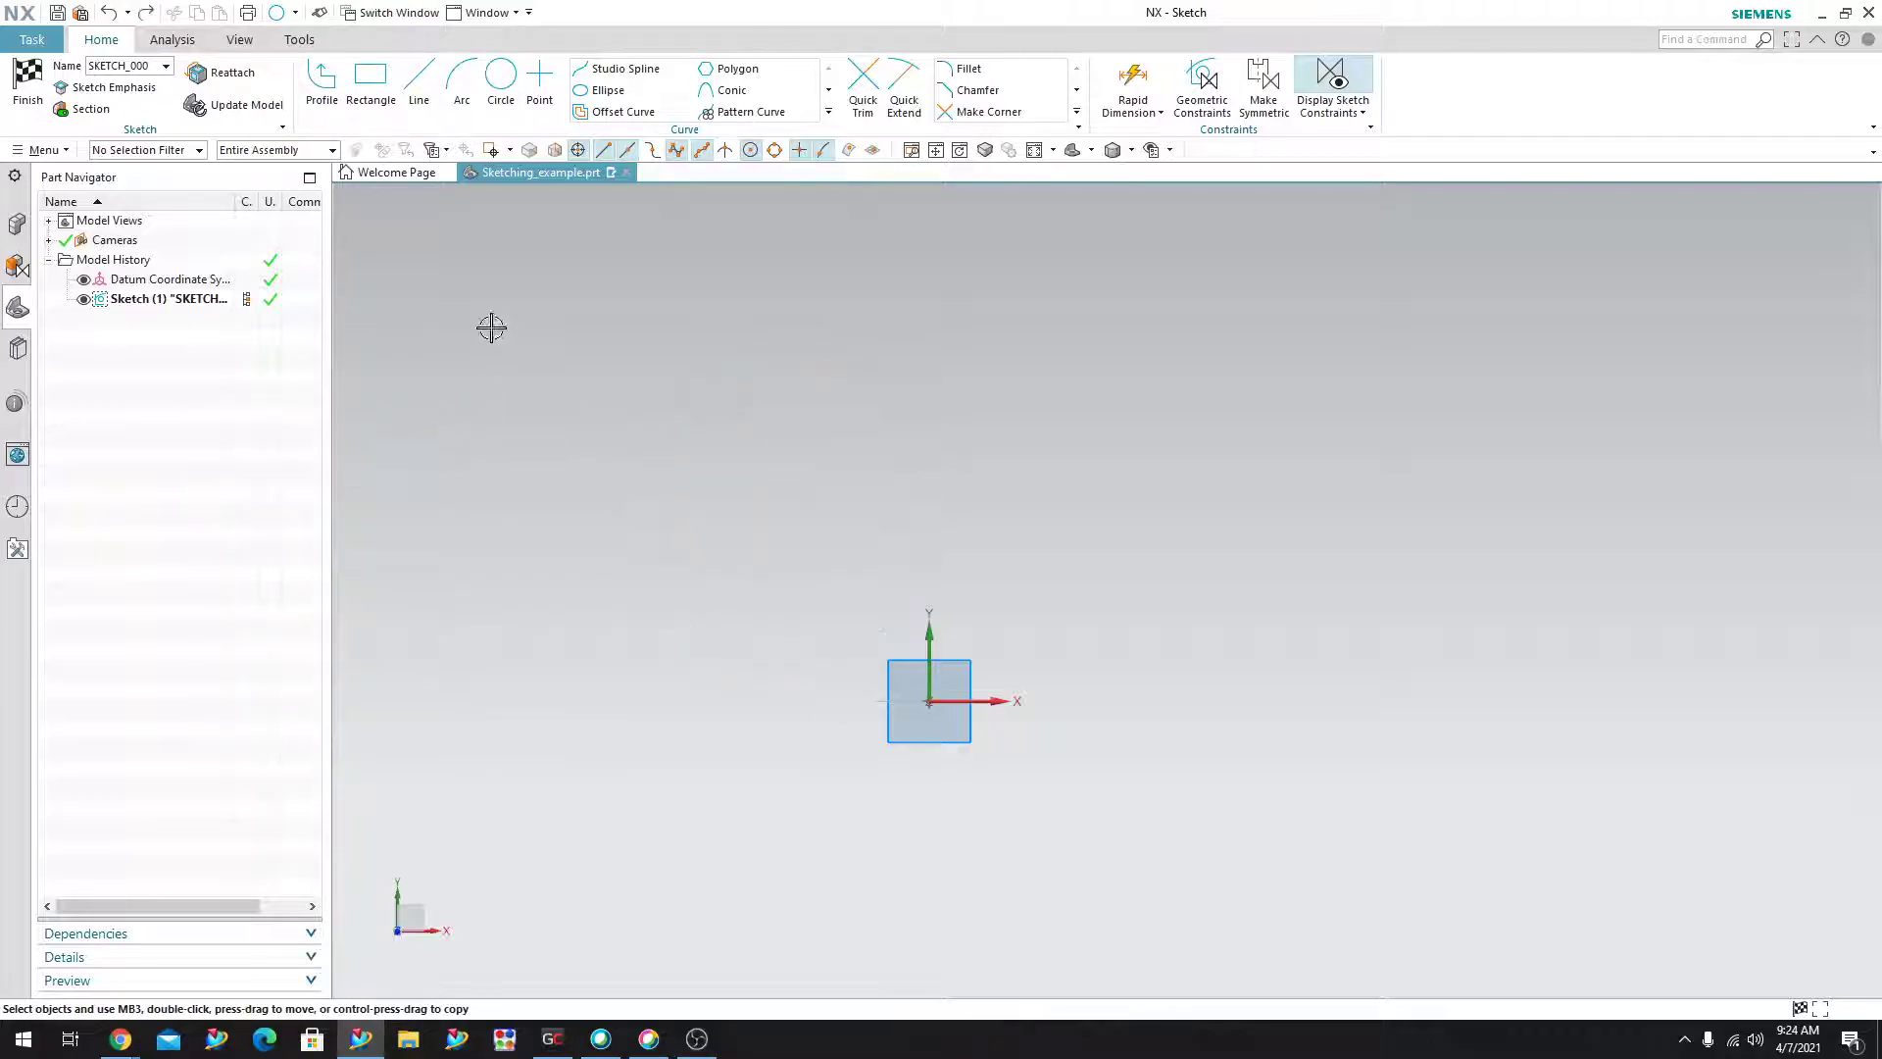
{"action": "left_click", "coordinate": [501, 91]}
{"action": "left_click", "coordinate": [574, 466]}
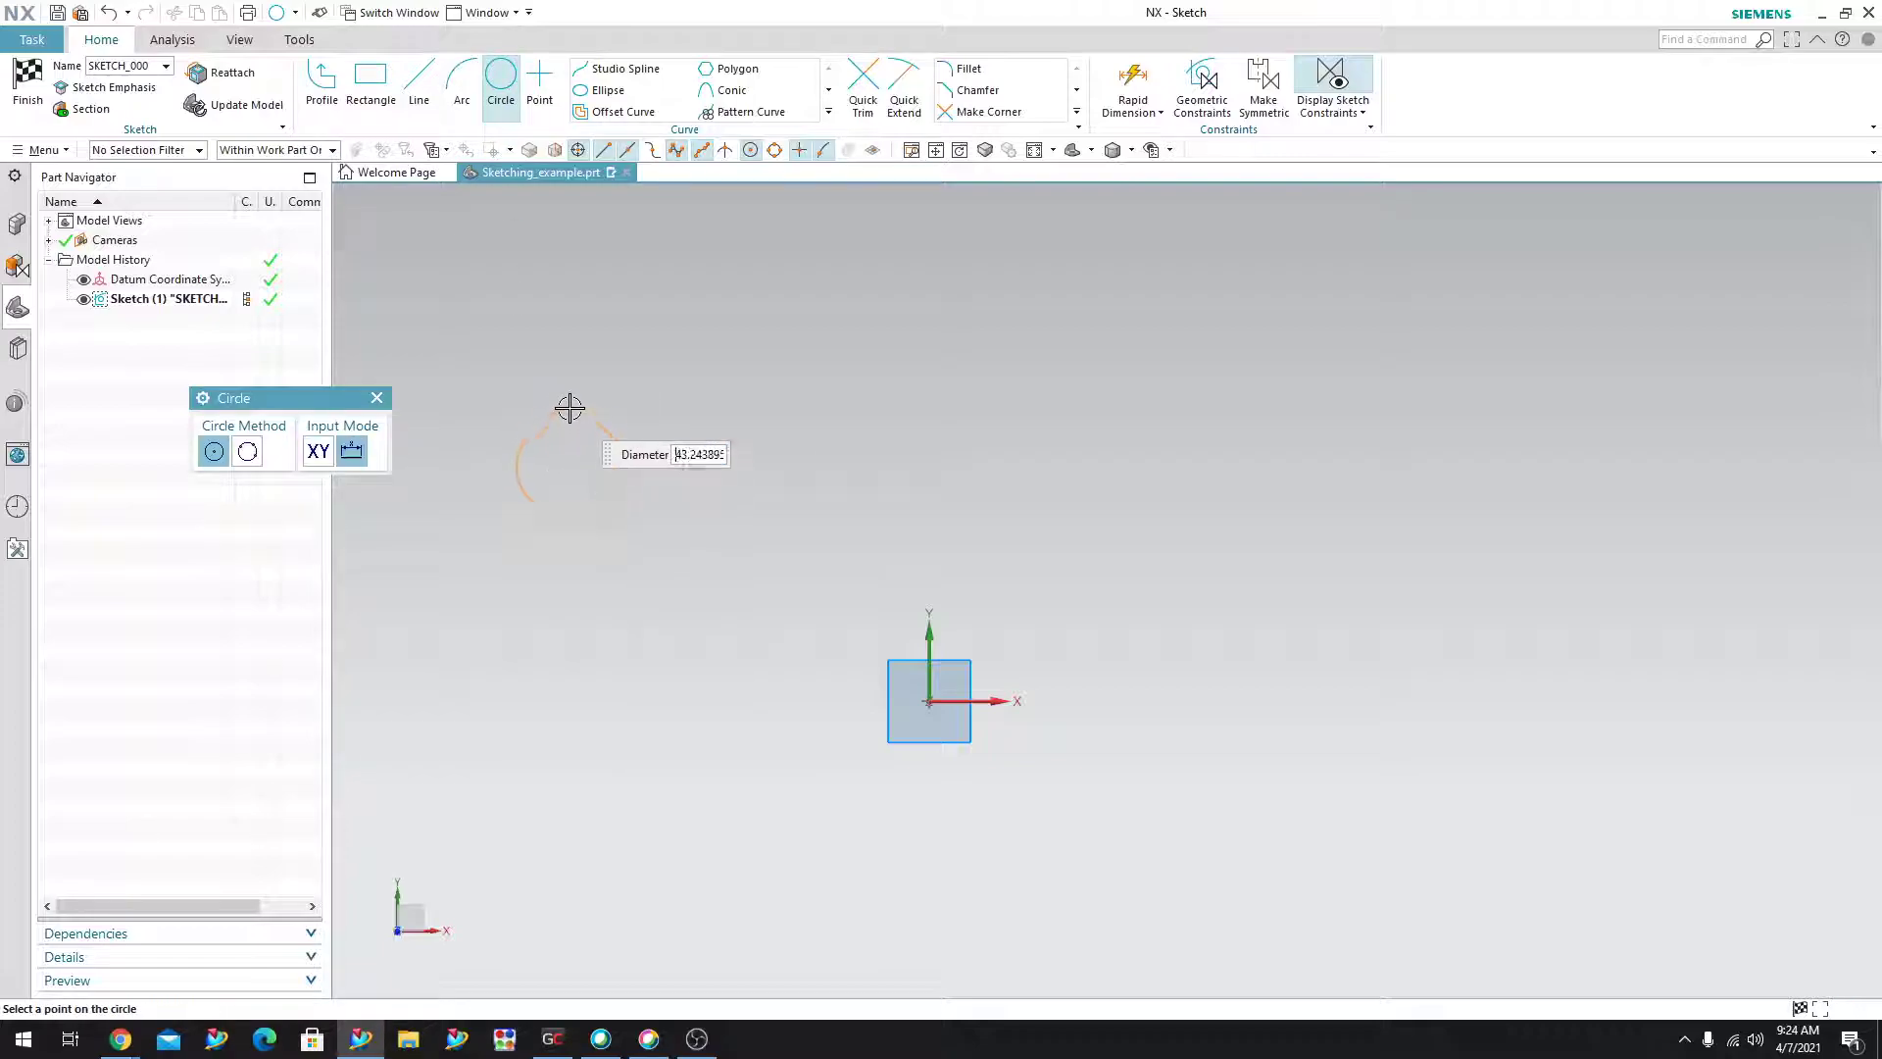
{"action": "type", "text": "120"}
{"action": "key", "text": "Return"}
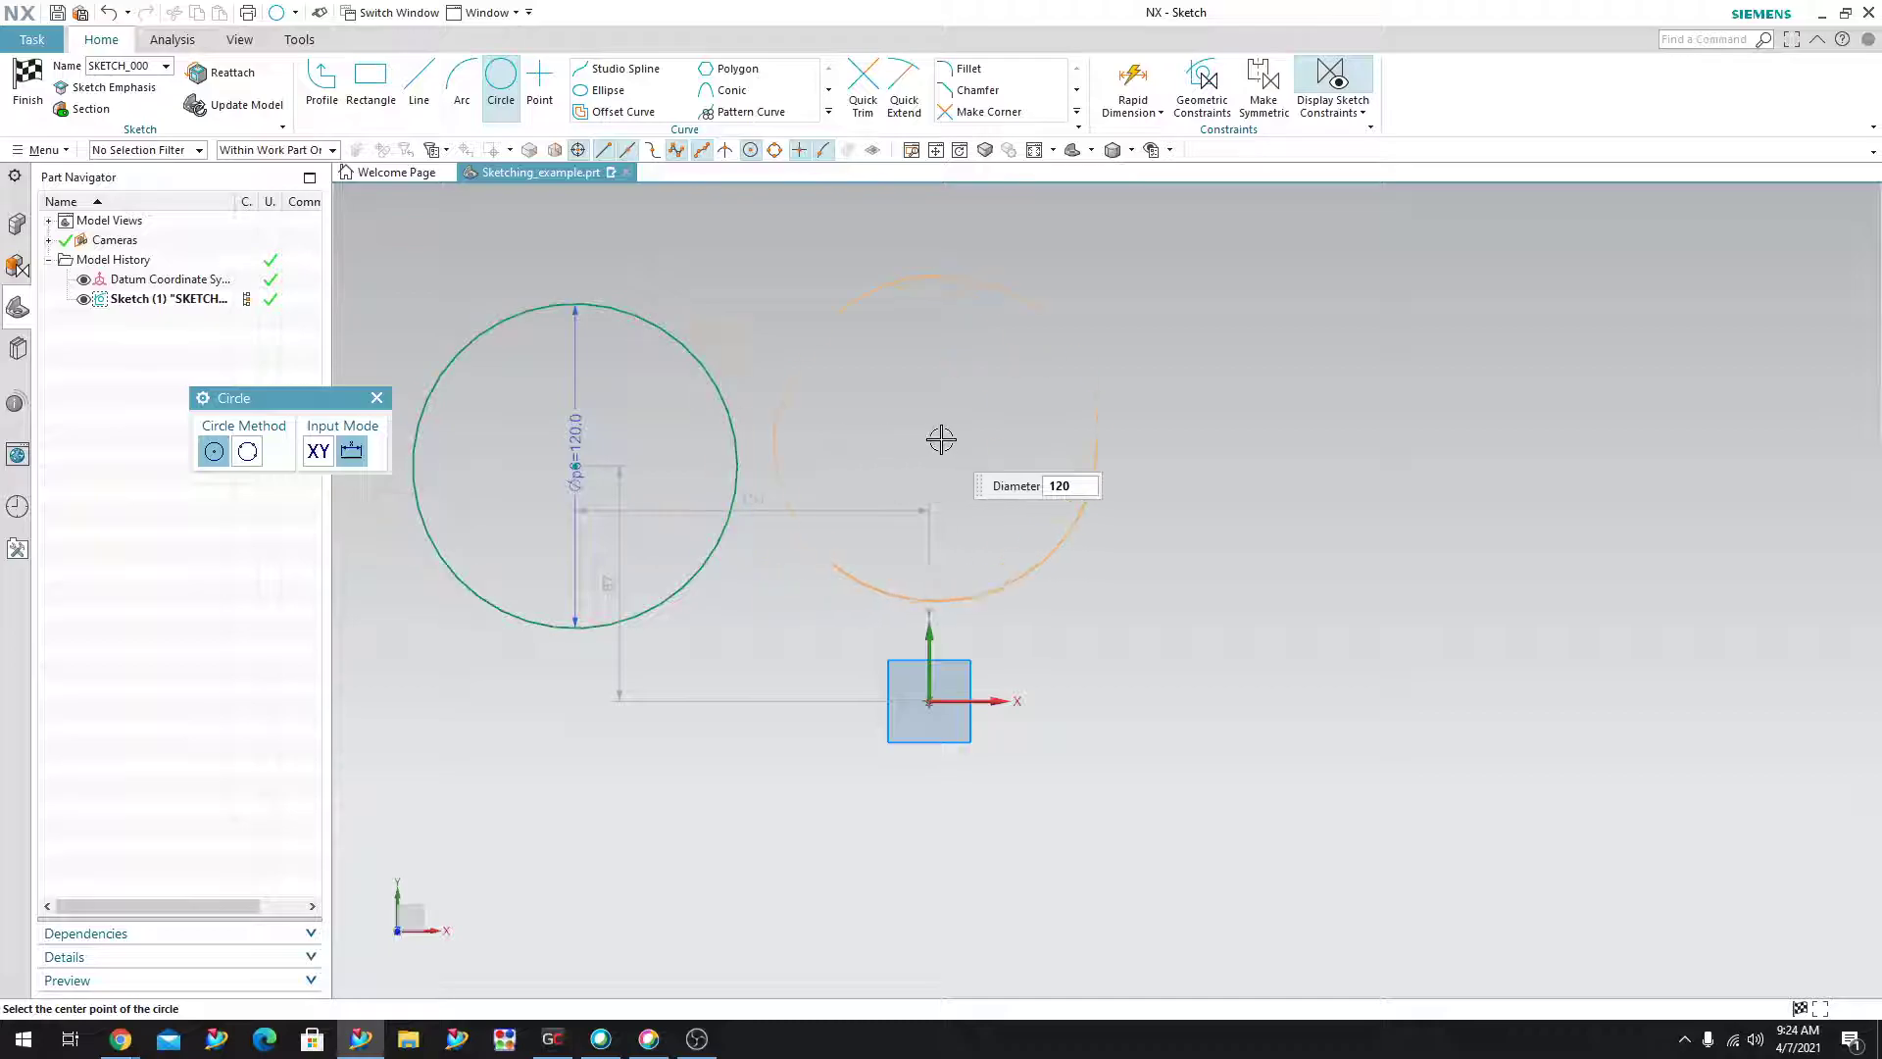
{"action": "left_click", "coordinate": [376, 399]}
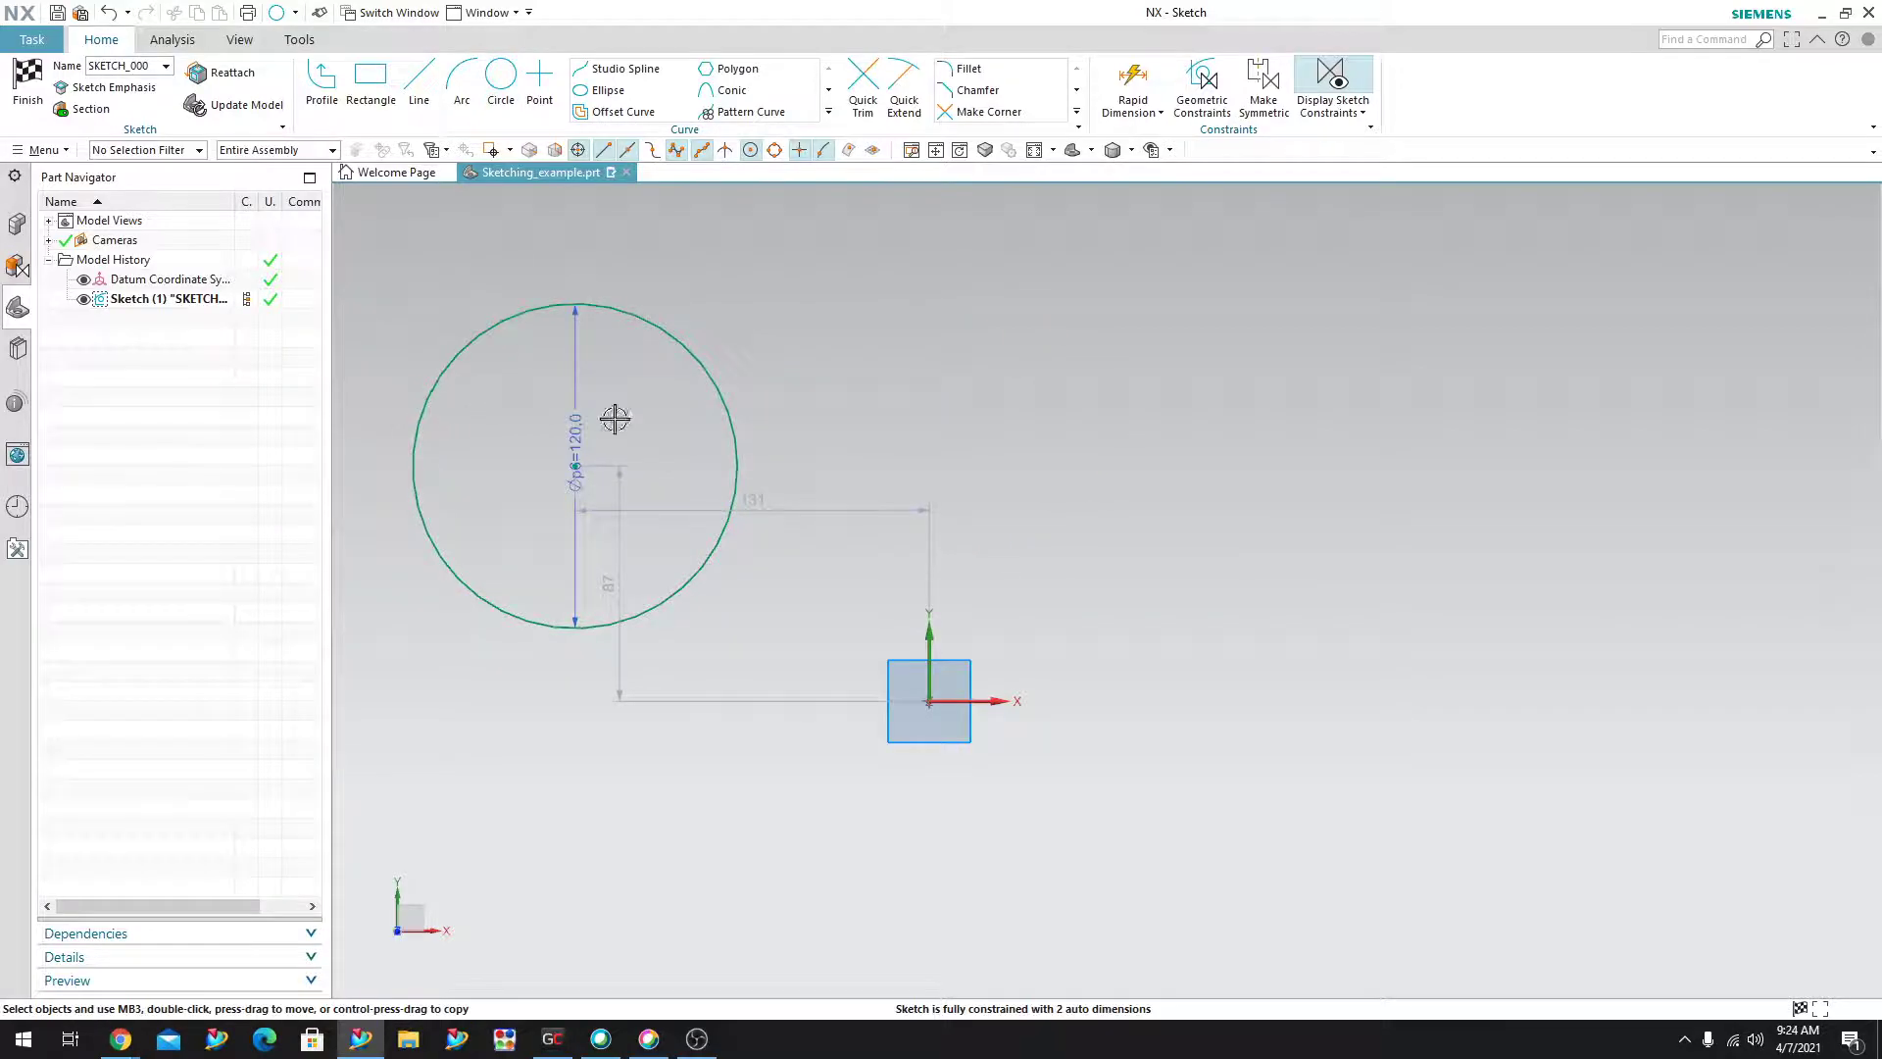
{"action": "mouse_move", "coordinate": [576, 353]}
{"action": "left_mouse_down"}
{"action": "mouse_move", "coordinate": [638, 425]}
{"action": "mouse_move", "coordinate": [605, 420]}
{"action": "mouse_move", "coordinate": [659, 427]}
{"action": "left_mouse_up"}
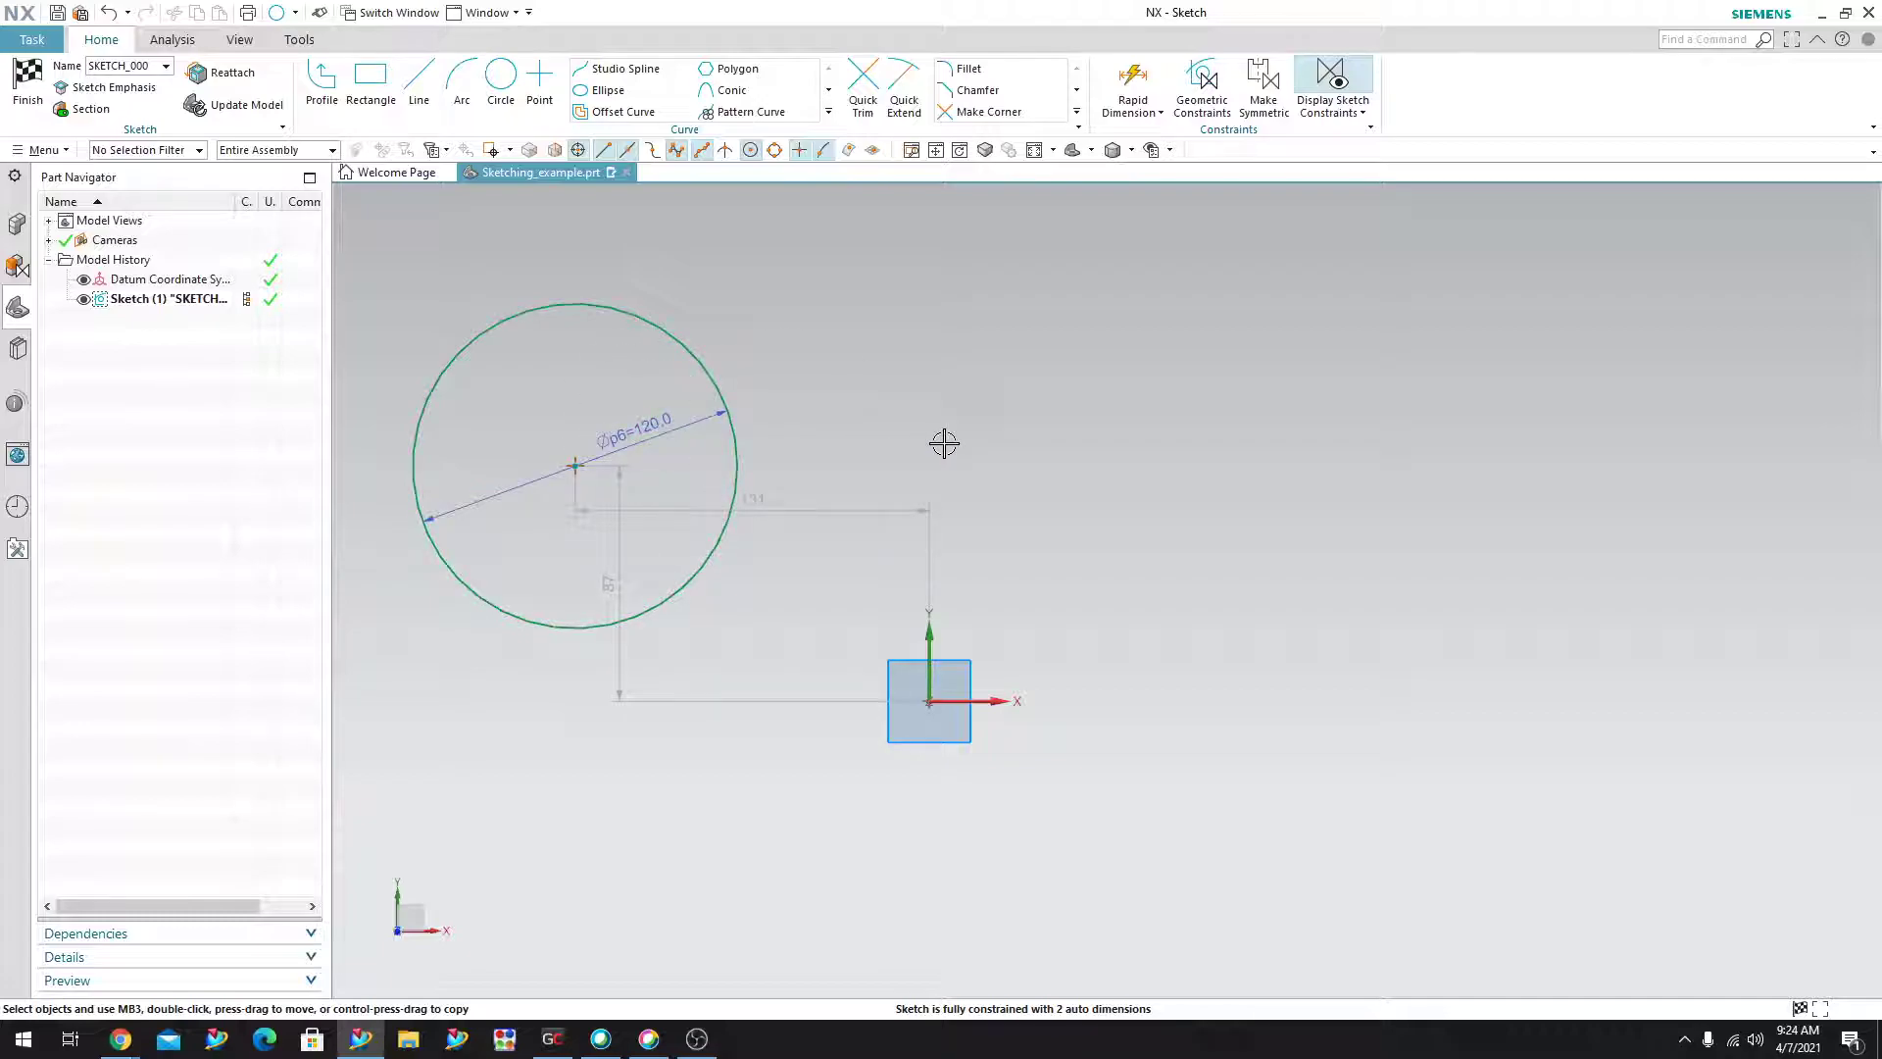
{"action": "key", "text": "ctrl+z"}
{"action": "key", "text": "ctrl+z"}
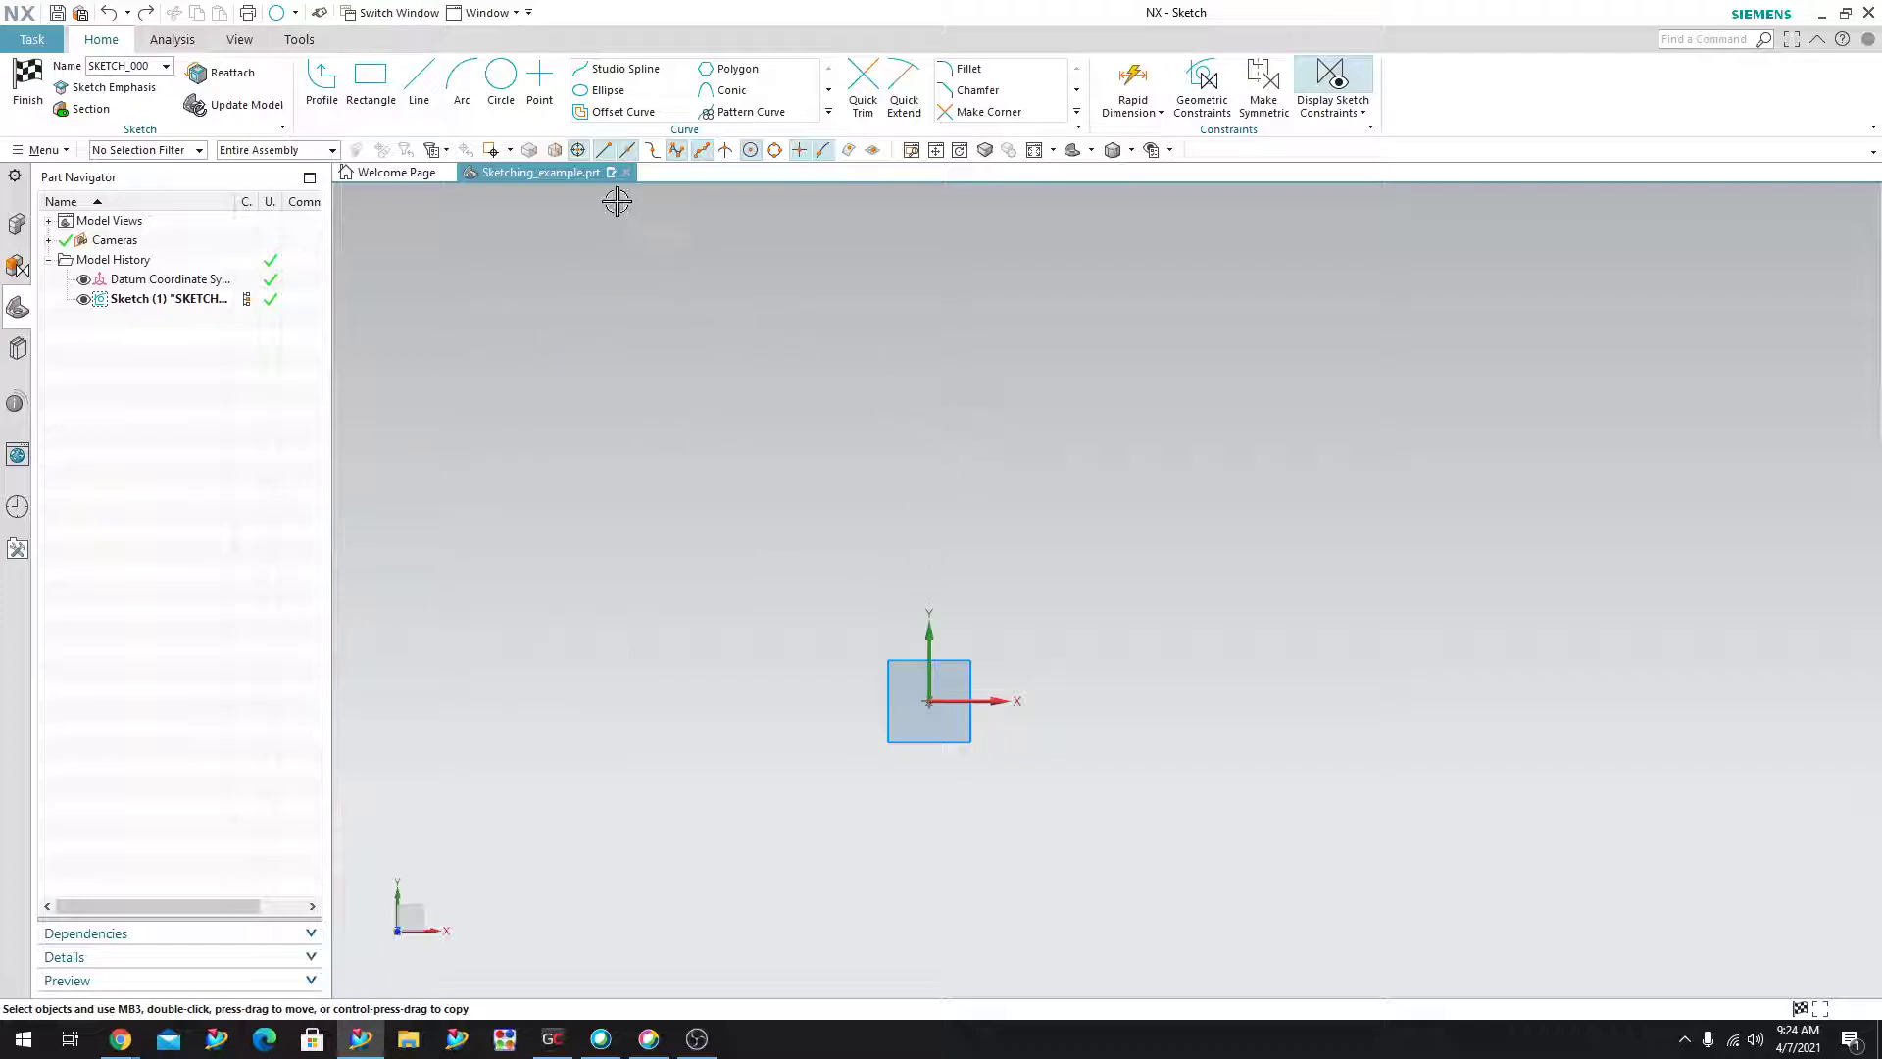
Place sketch points above, left, below and right of the origin with the Point tool.
{"action": "left_click", "coordinate": [541, 88]}
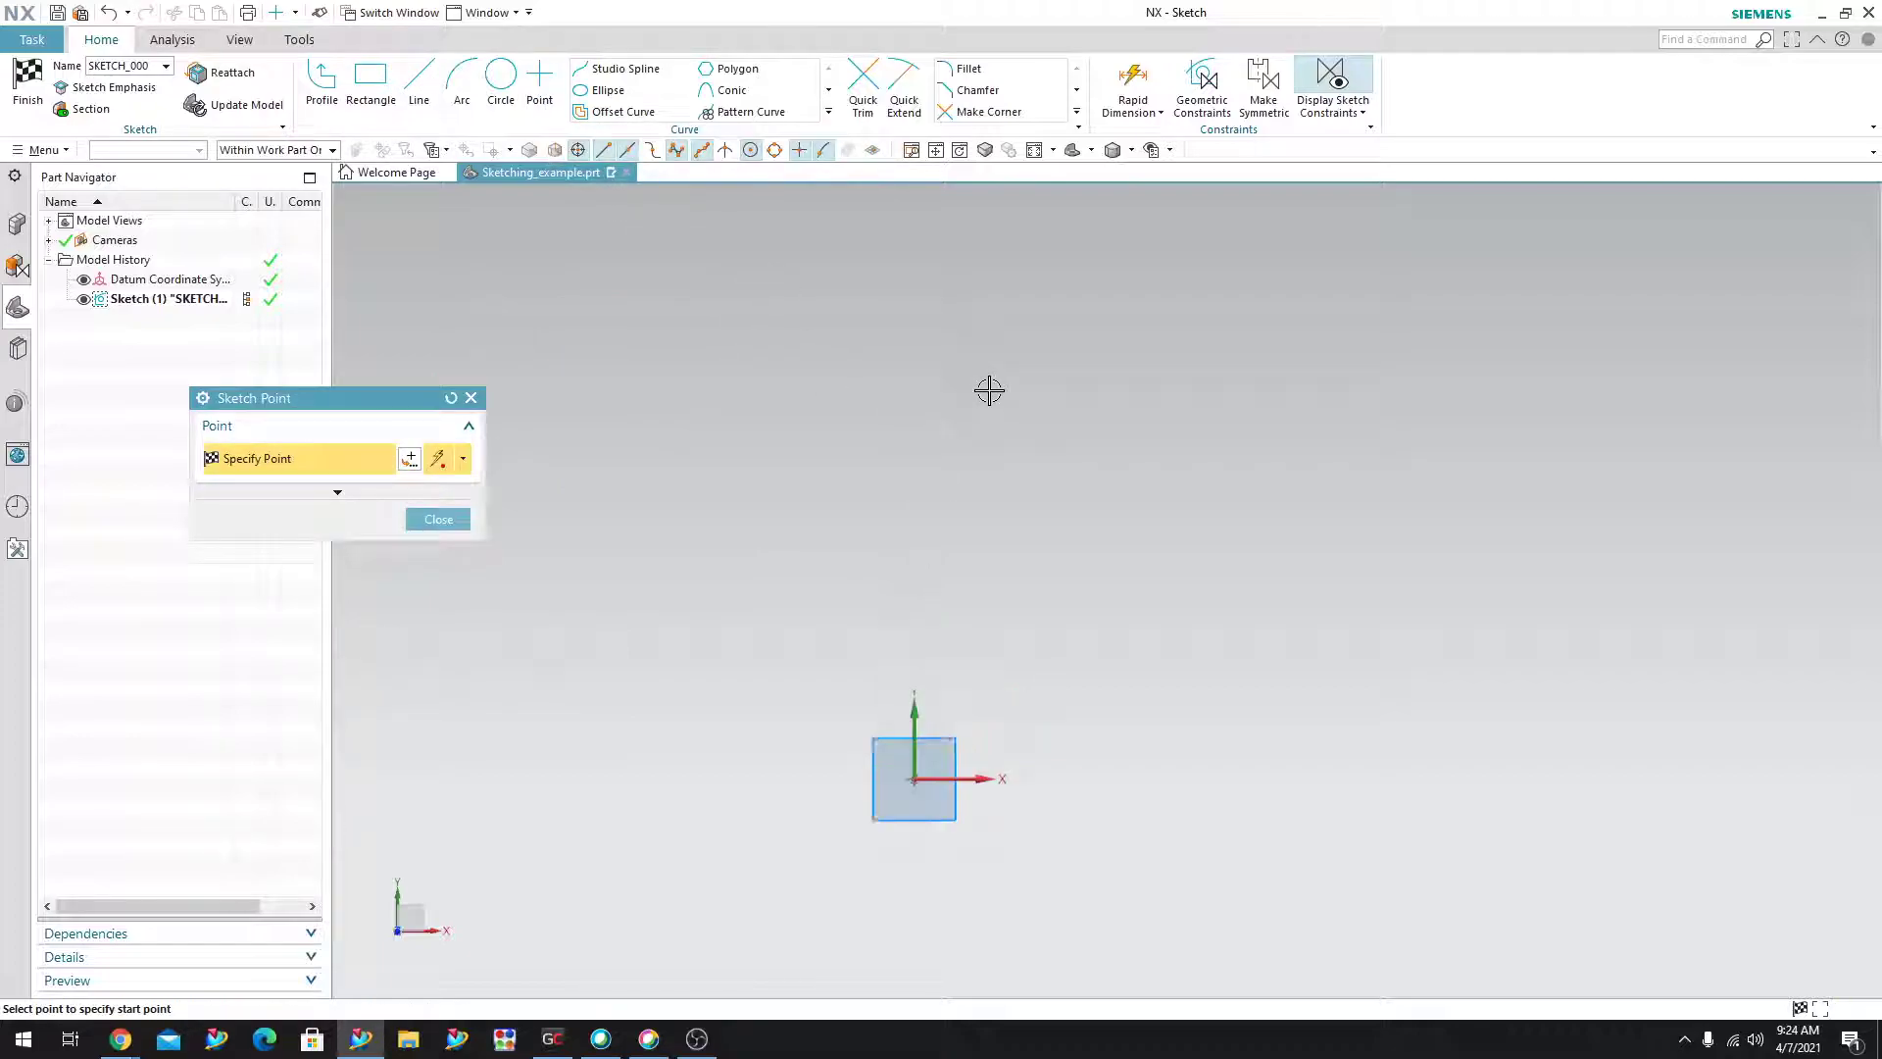
{"action": "left_click", "coordinate": [931, 383]}
{"action": "left_click", "coordinate": [693, 504]}
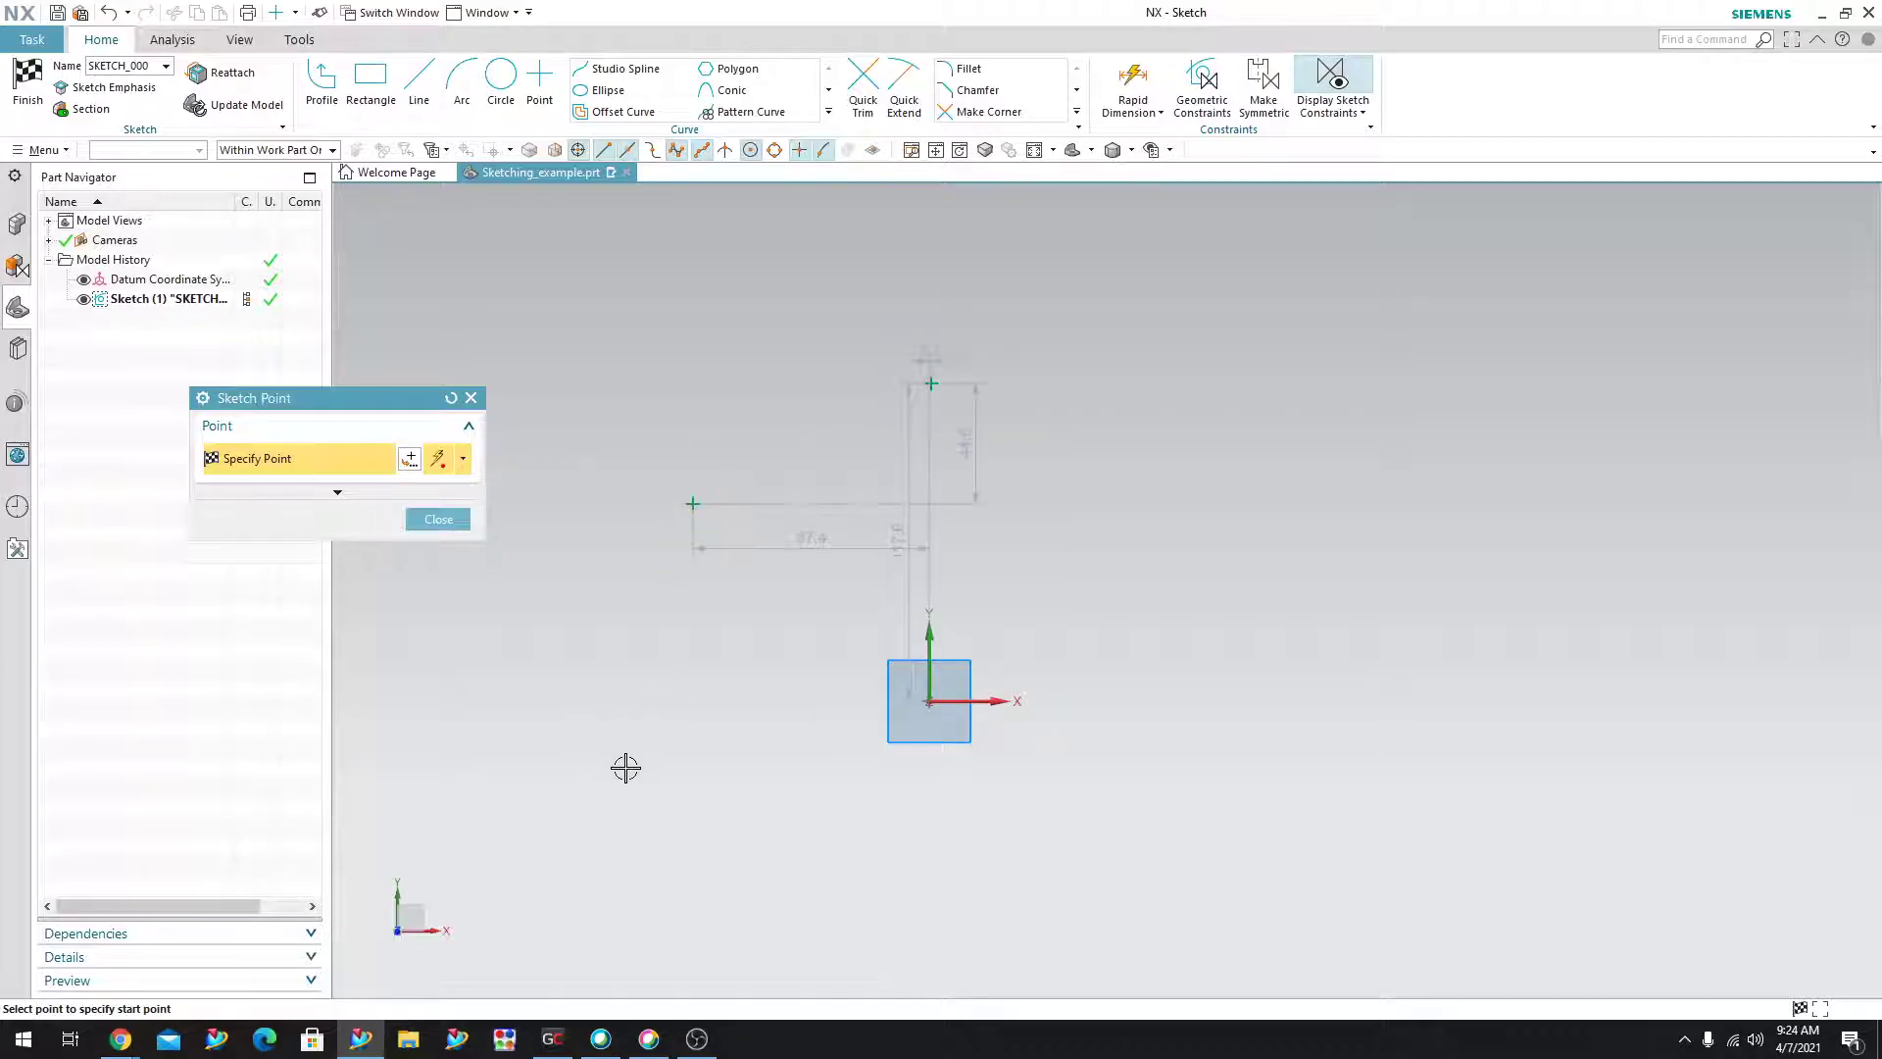
{"action": "left_click", "coordinate": [625, 768]}
{"action": "left_click", "coordinate": [760, 890]}
{"action": "left_click", "coordinate": [938, 965]}
{"action": "left_click", "coordinate": [1159, 929]}
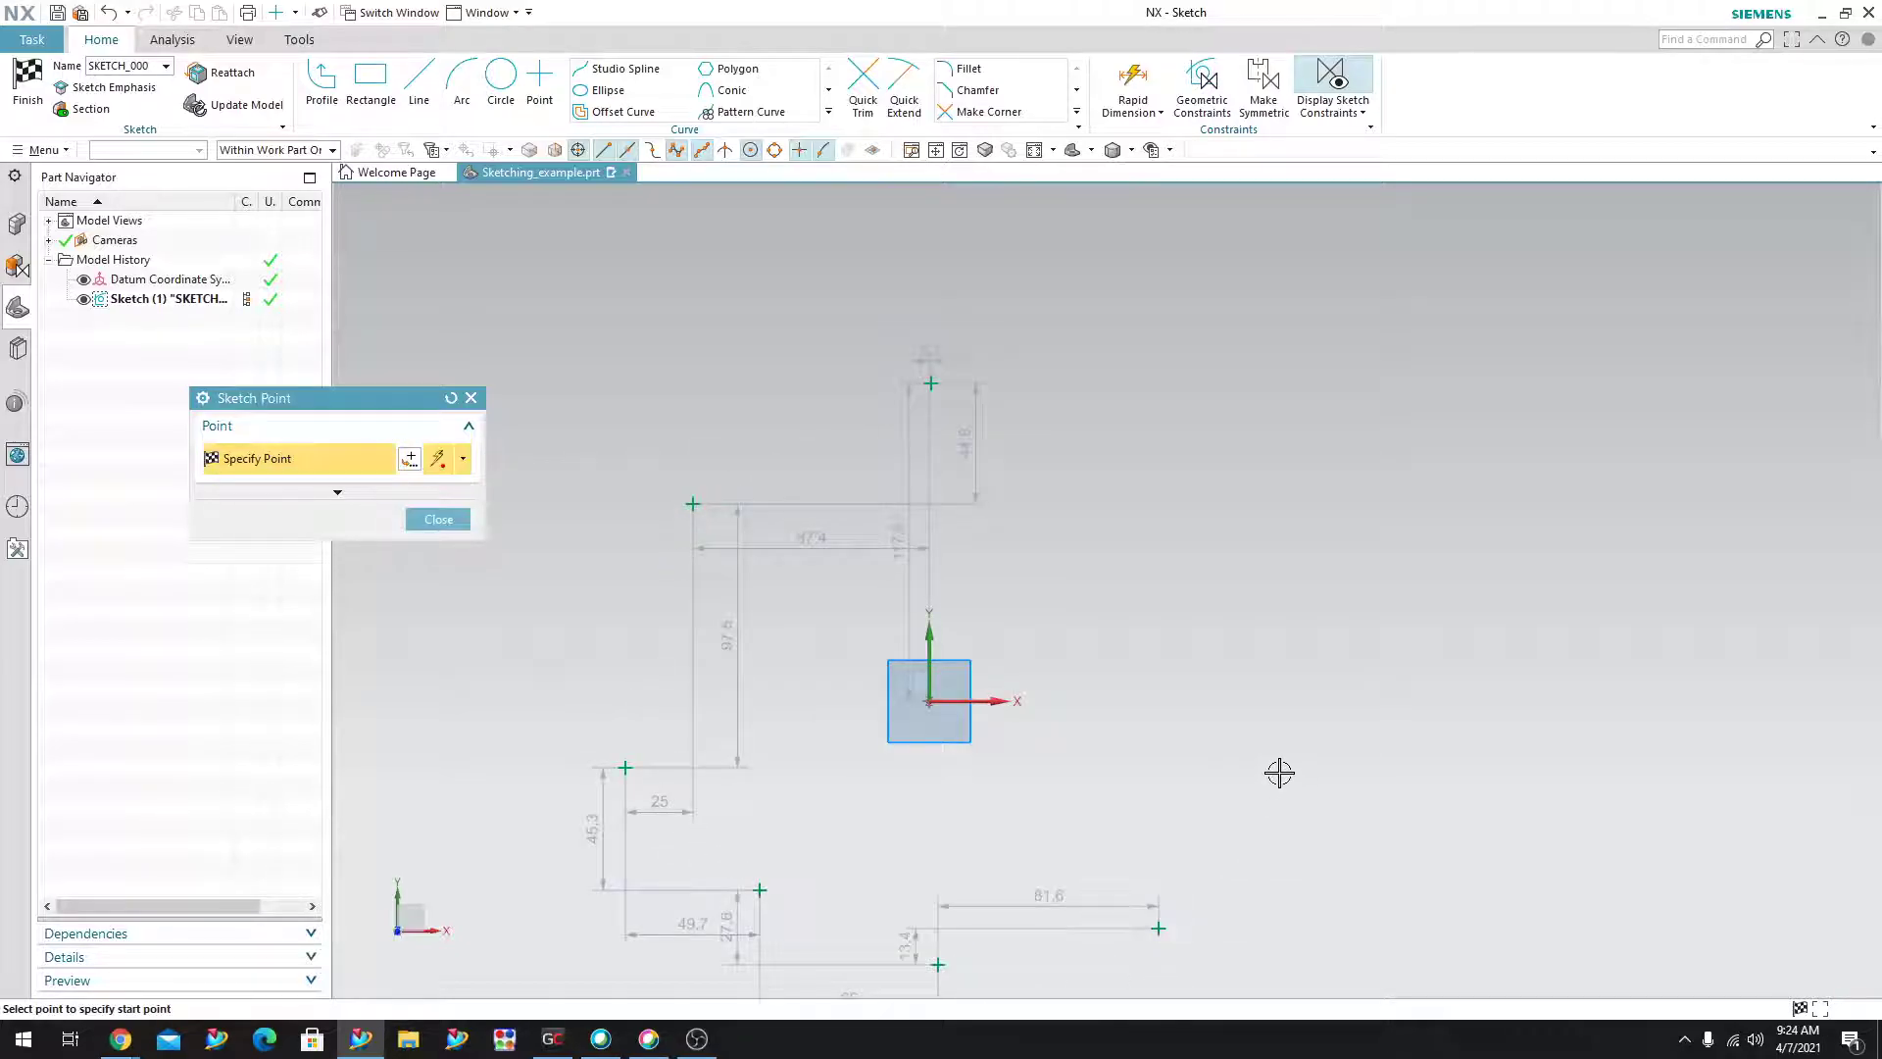
{"action": "left_click", "coordinate": [1279, 773]}
{"action": "left_click", "coordinate": [1284, 639]}
Add more points across the upper right and top, close Point, and undo the last change.
{"action": "left_click", "coordinate": [1236, 546]}
{"action": "left_click", "coordinate": [1169, 437]}
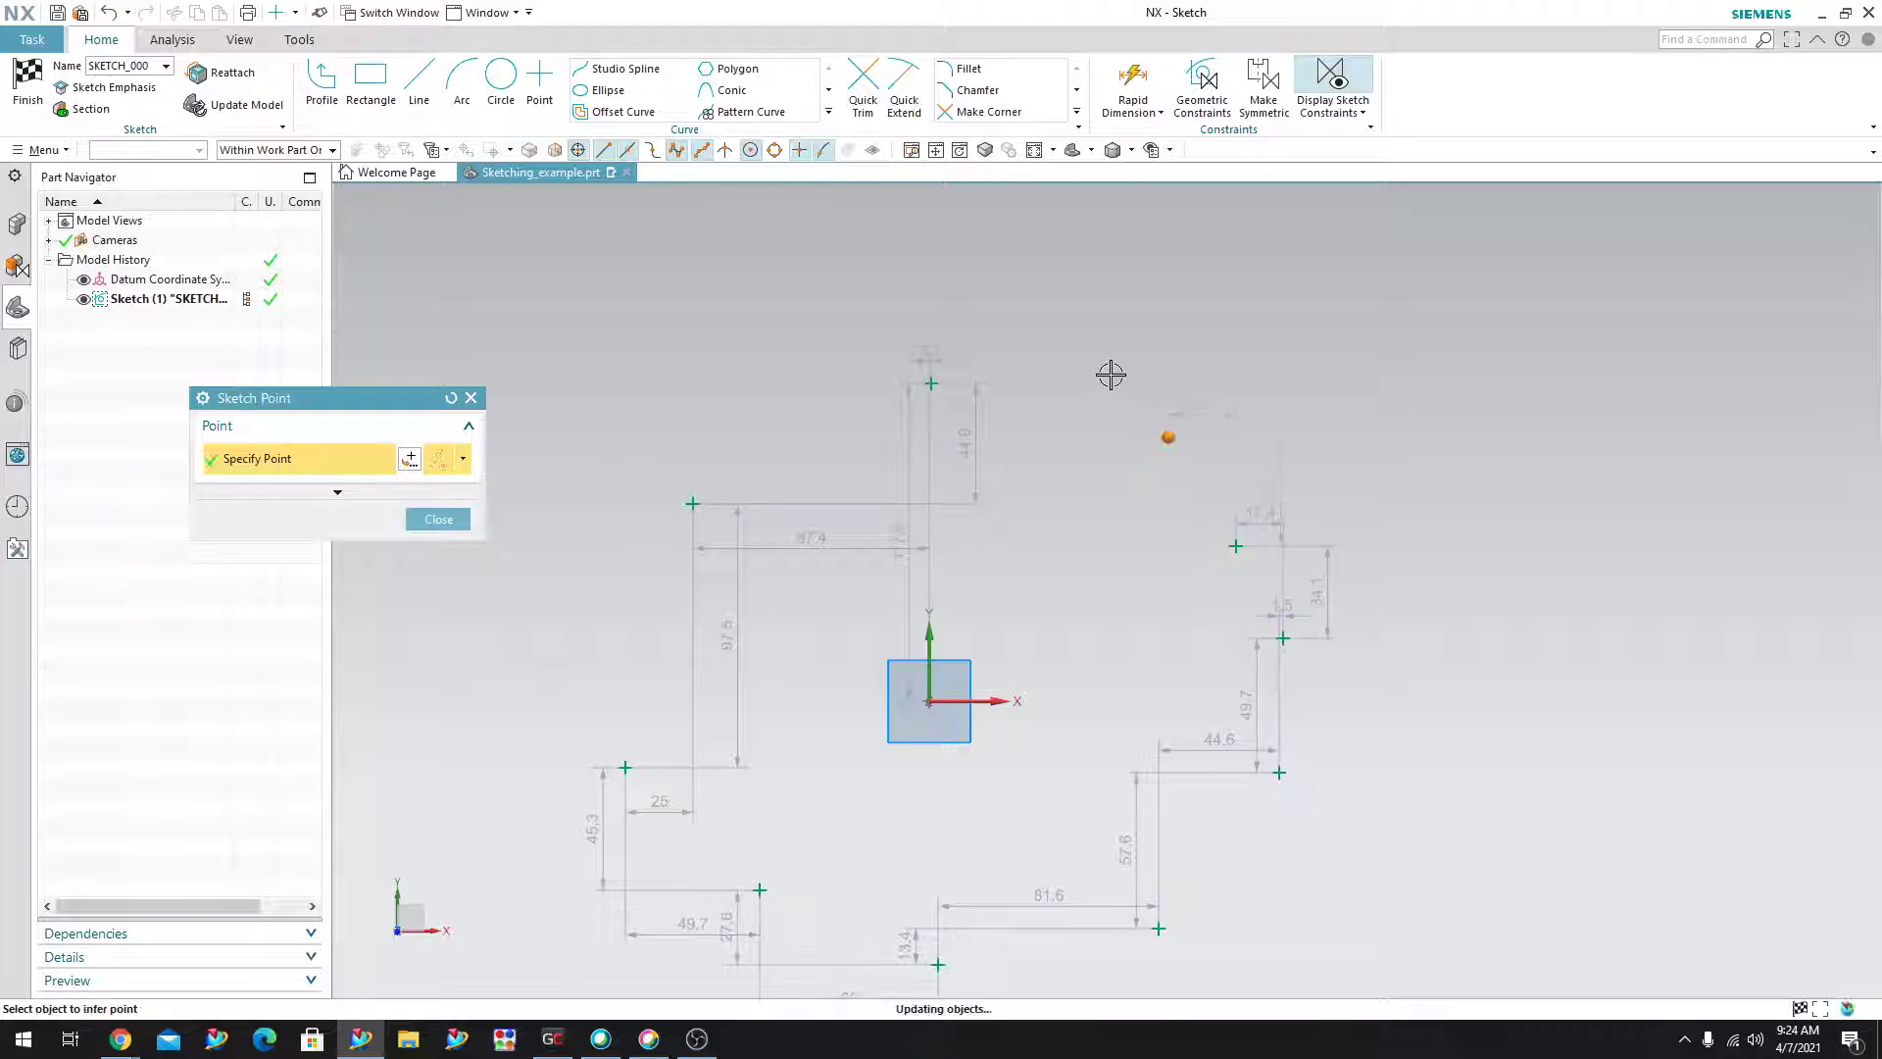
{"action": "left_click", "coordinate": [1085, 358]}
{"action": "left_click", "coordinate": [1041, 323]}
{"action": "left_click", "coordinate": [971, 279]}
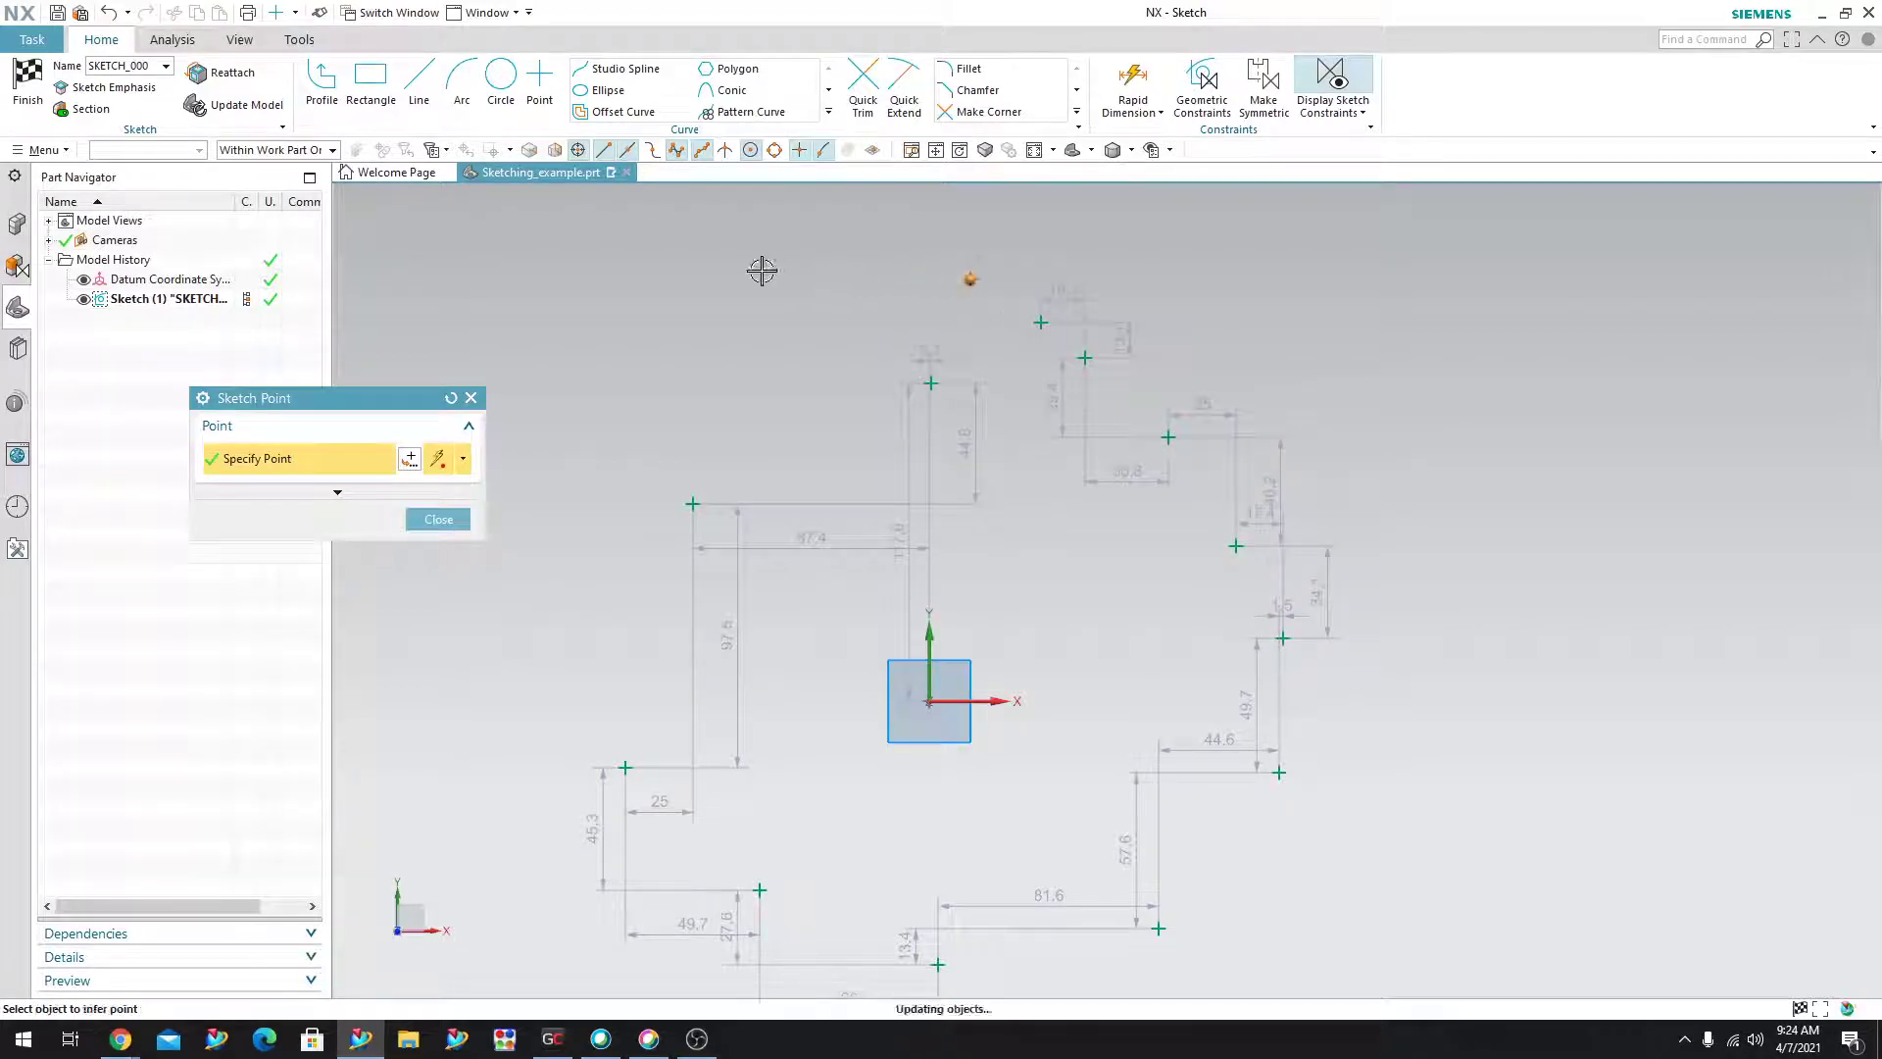
{"action": "left_click", "coordinate": [762, 271]}
{"action": "left_click", "coordinate": [673, 355]}
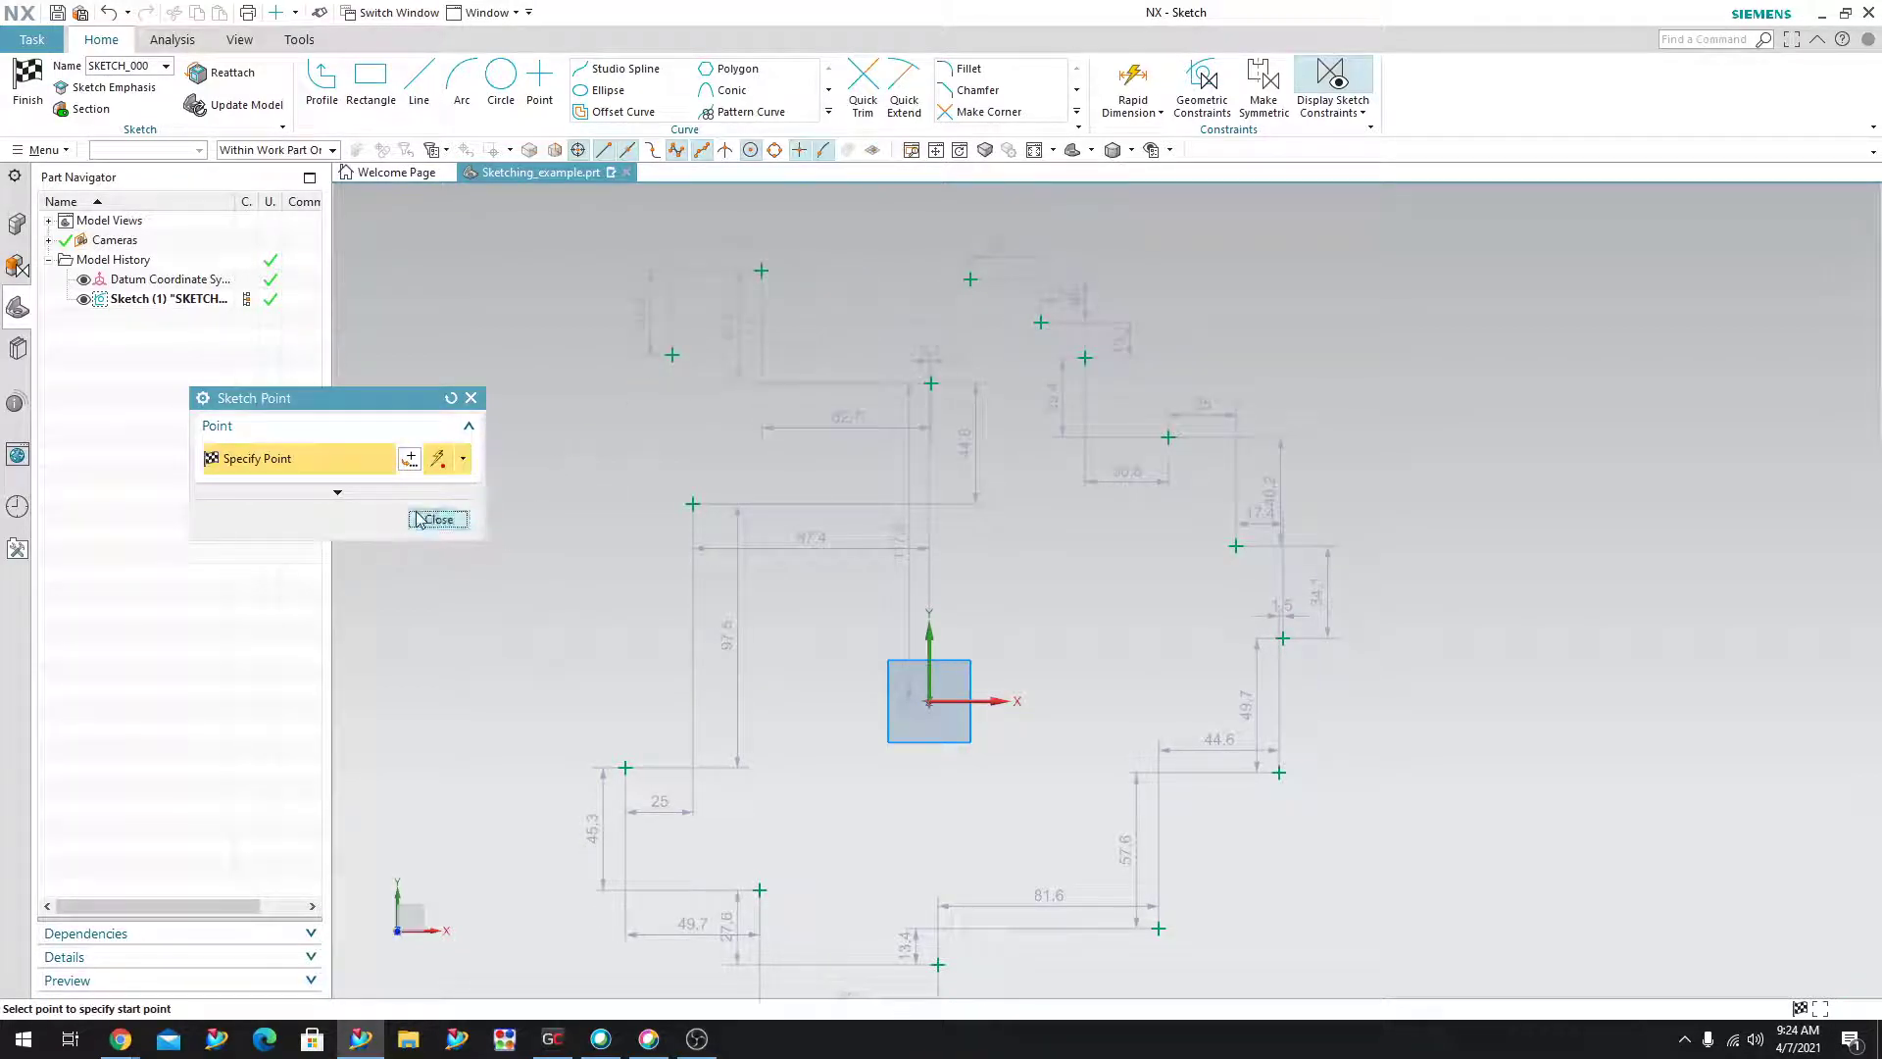
{"action": "left_click", "coordinate": [435, 518]}
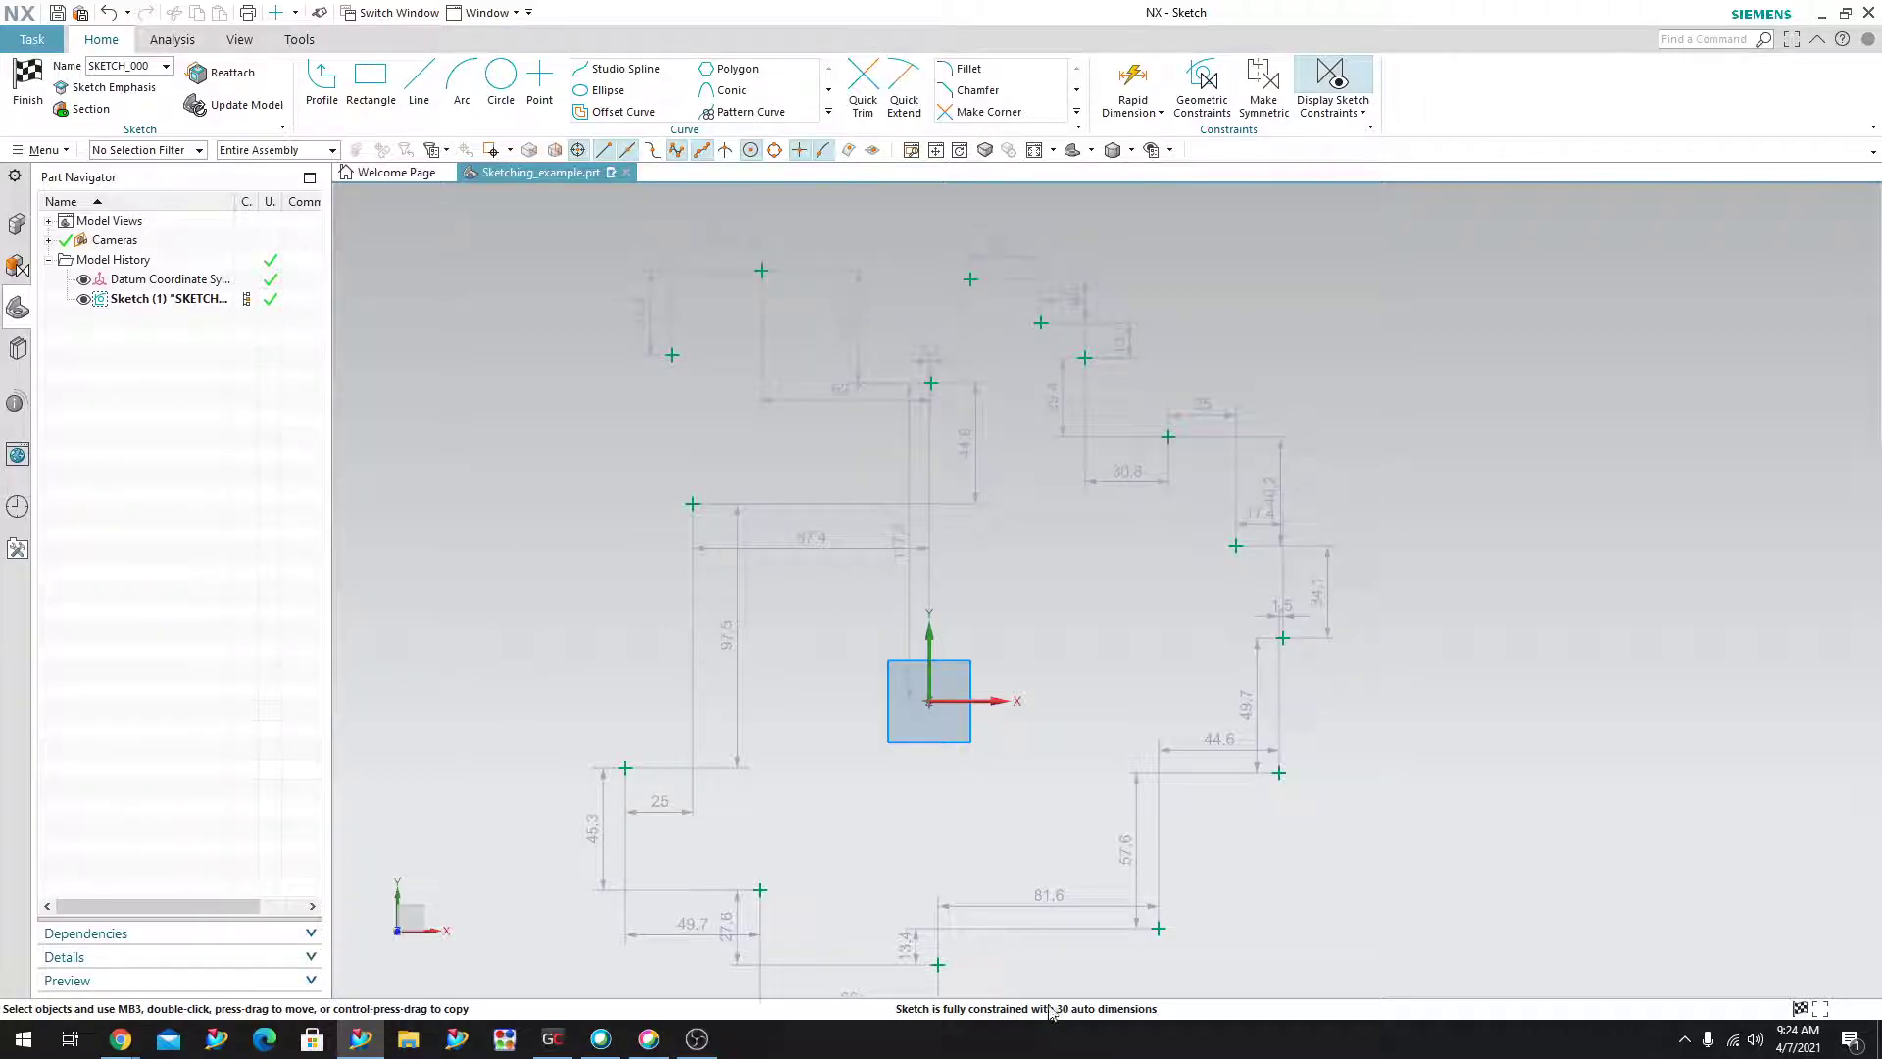
{"action": "key", "text": "ctrl"}
{"action": "key", "text": "ctrl"}
{"action": "key", "text": "ctrl"}
{"action": "key", "text": "ctrl"}
{"action": "key", "text": "ctrl"}
{"action": "key", "text": "ctrl"}
{"action": "key", "text": "ctrl"}
{"action": "key", "text": "ctrl"}
{"action": "key", "text": "ctrl"}
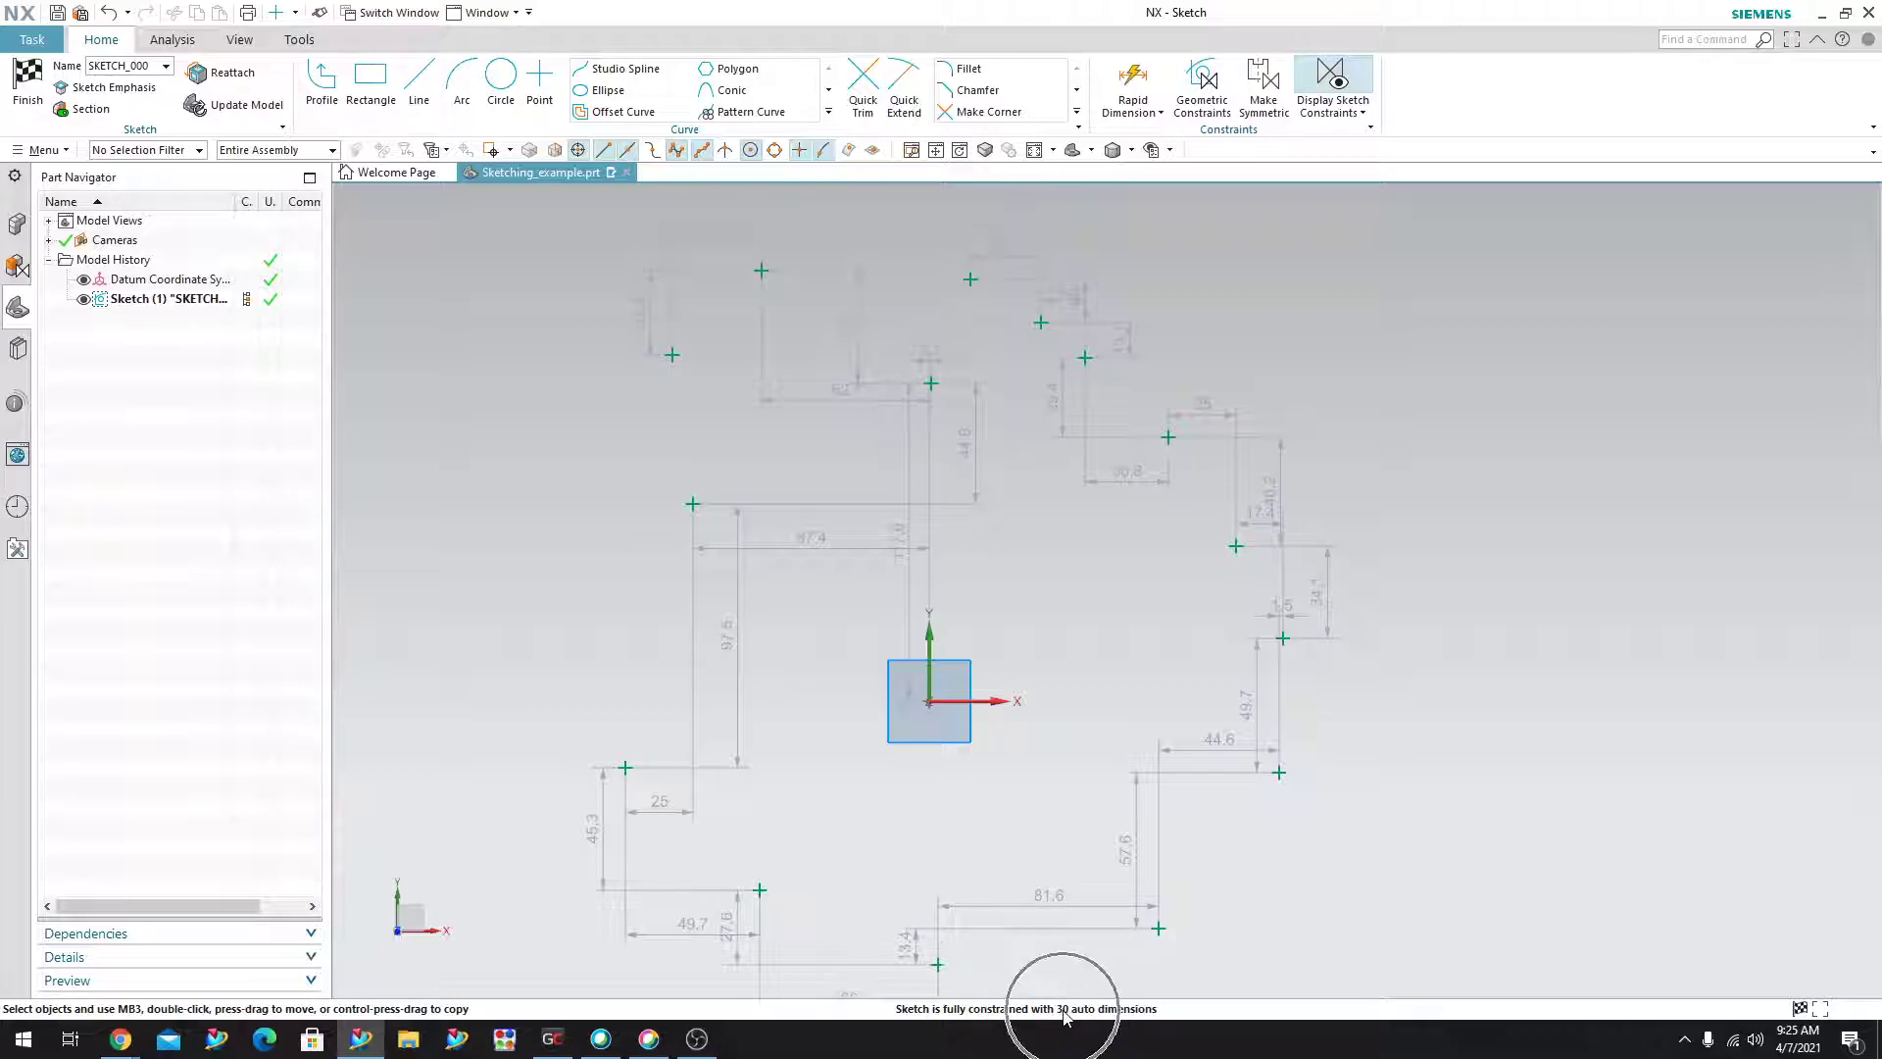
{"action": "key", "text": "ctrl"}
{"action": "key", "text": "ctrl+z"}
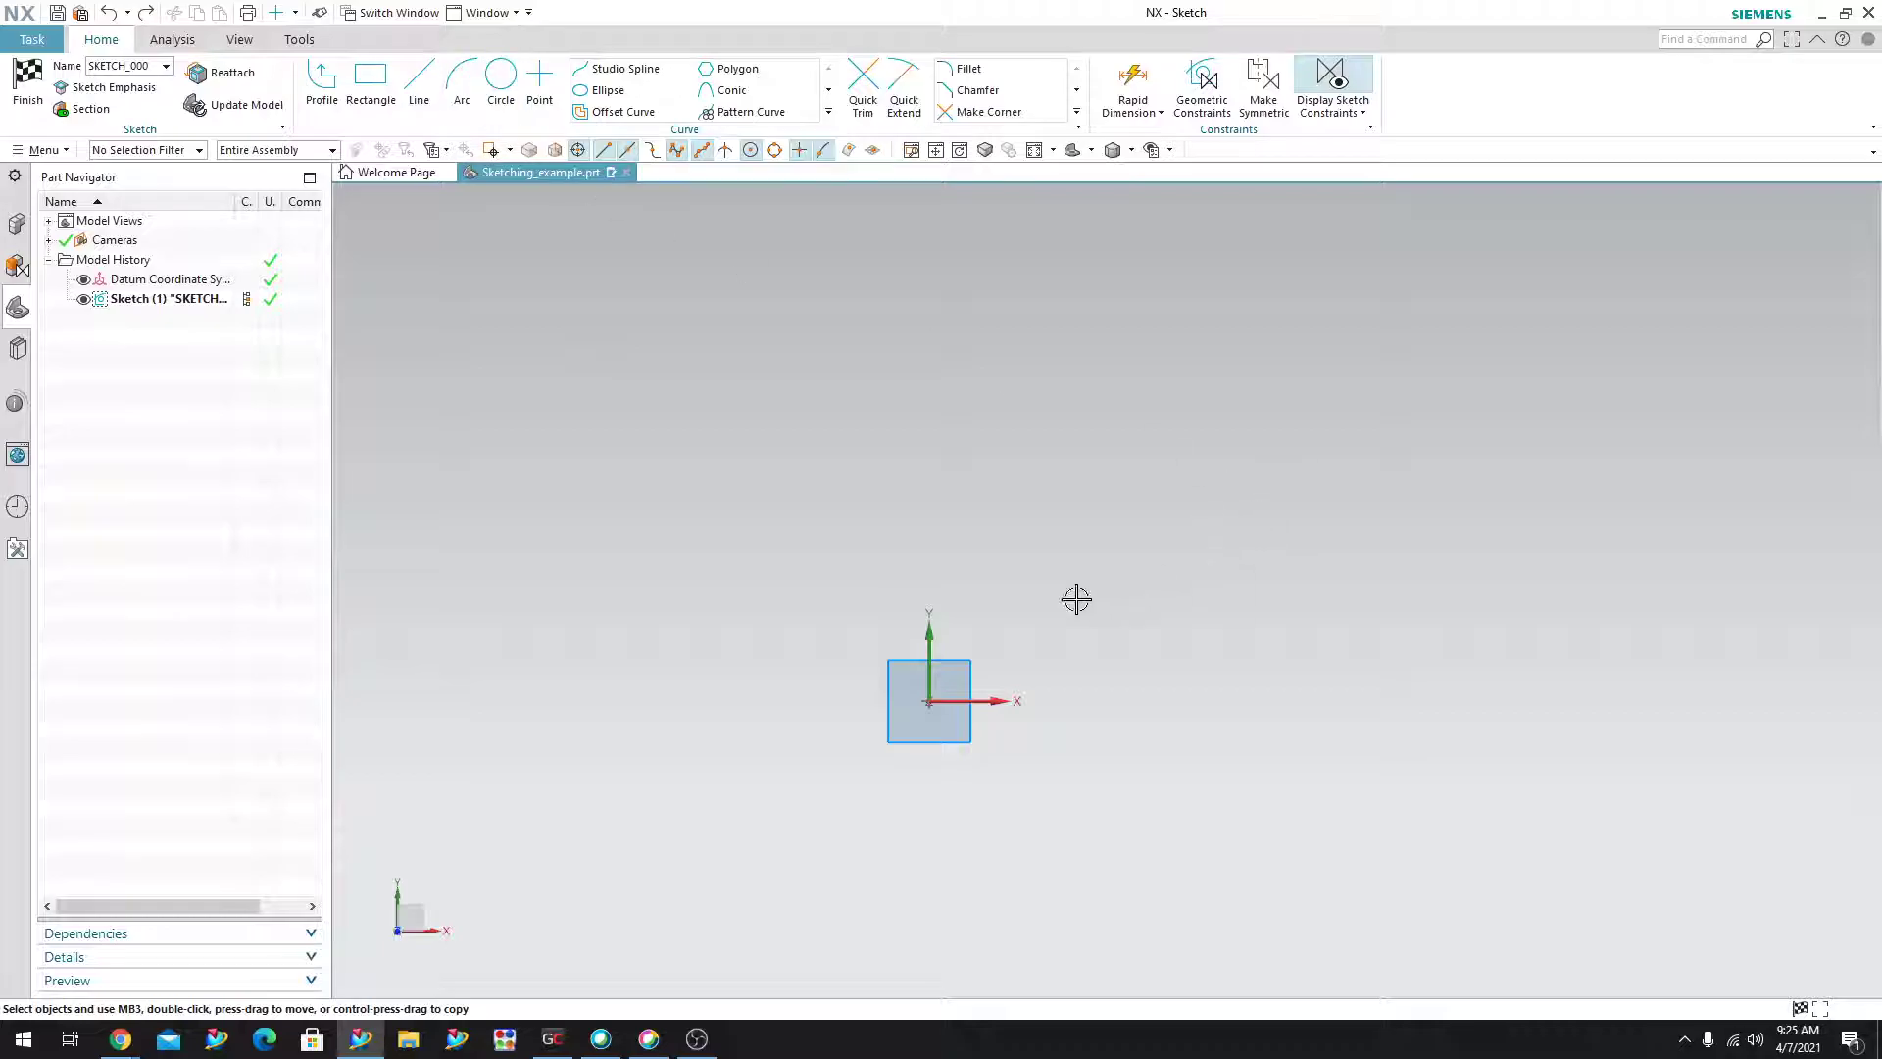
Pan the empty sketch view slightly.
{"action": "middle_click_drag", "start_coordinate": [1076, 601], "coordinate": [944, 605], "text": "shift"}
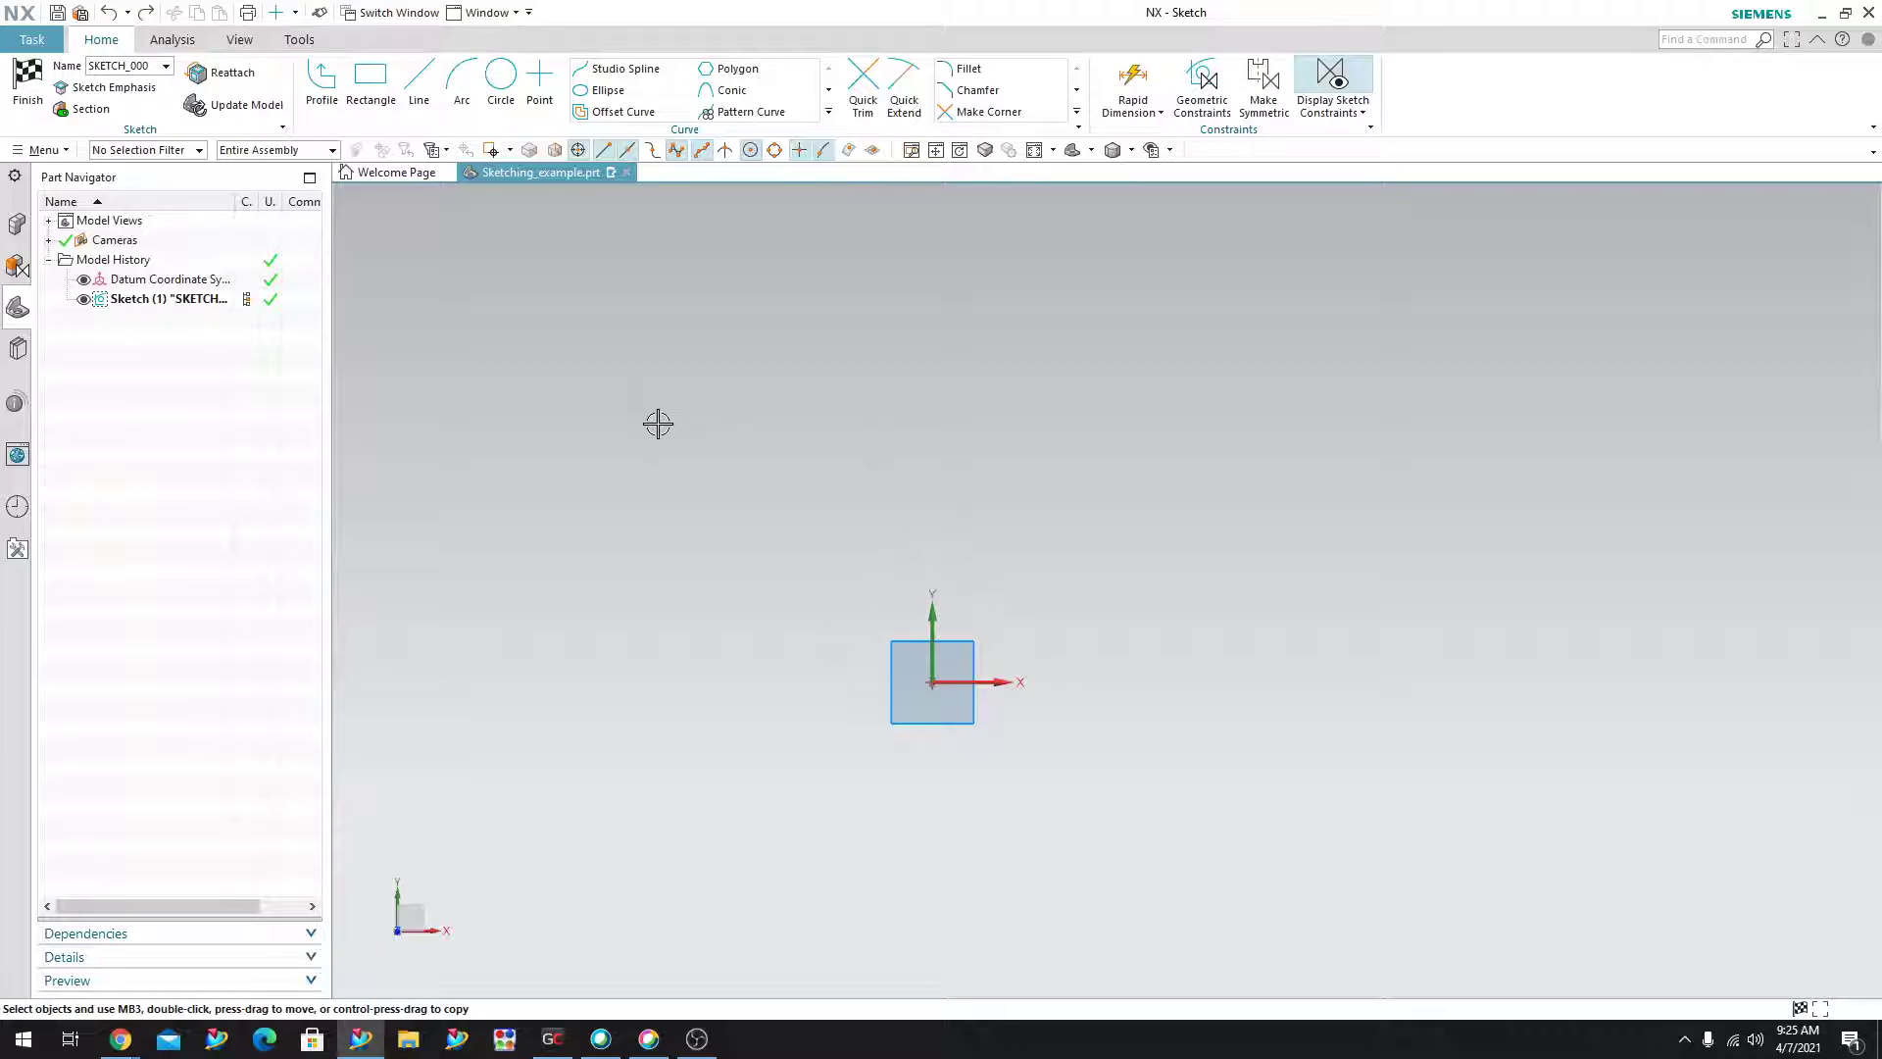
Draw a larger circle left of the origin and a smaller circle to its right.
{"action": "left_click", "coordinate": [501, 80]}
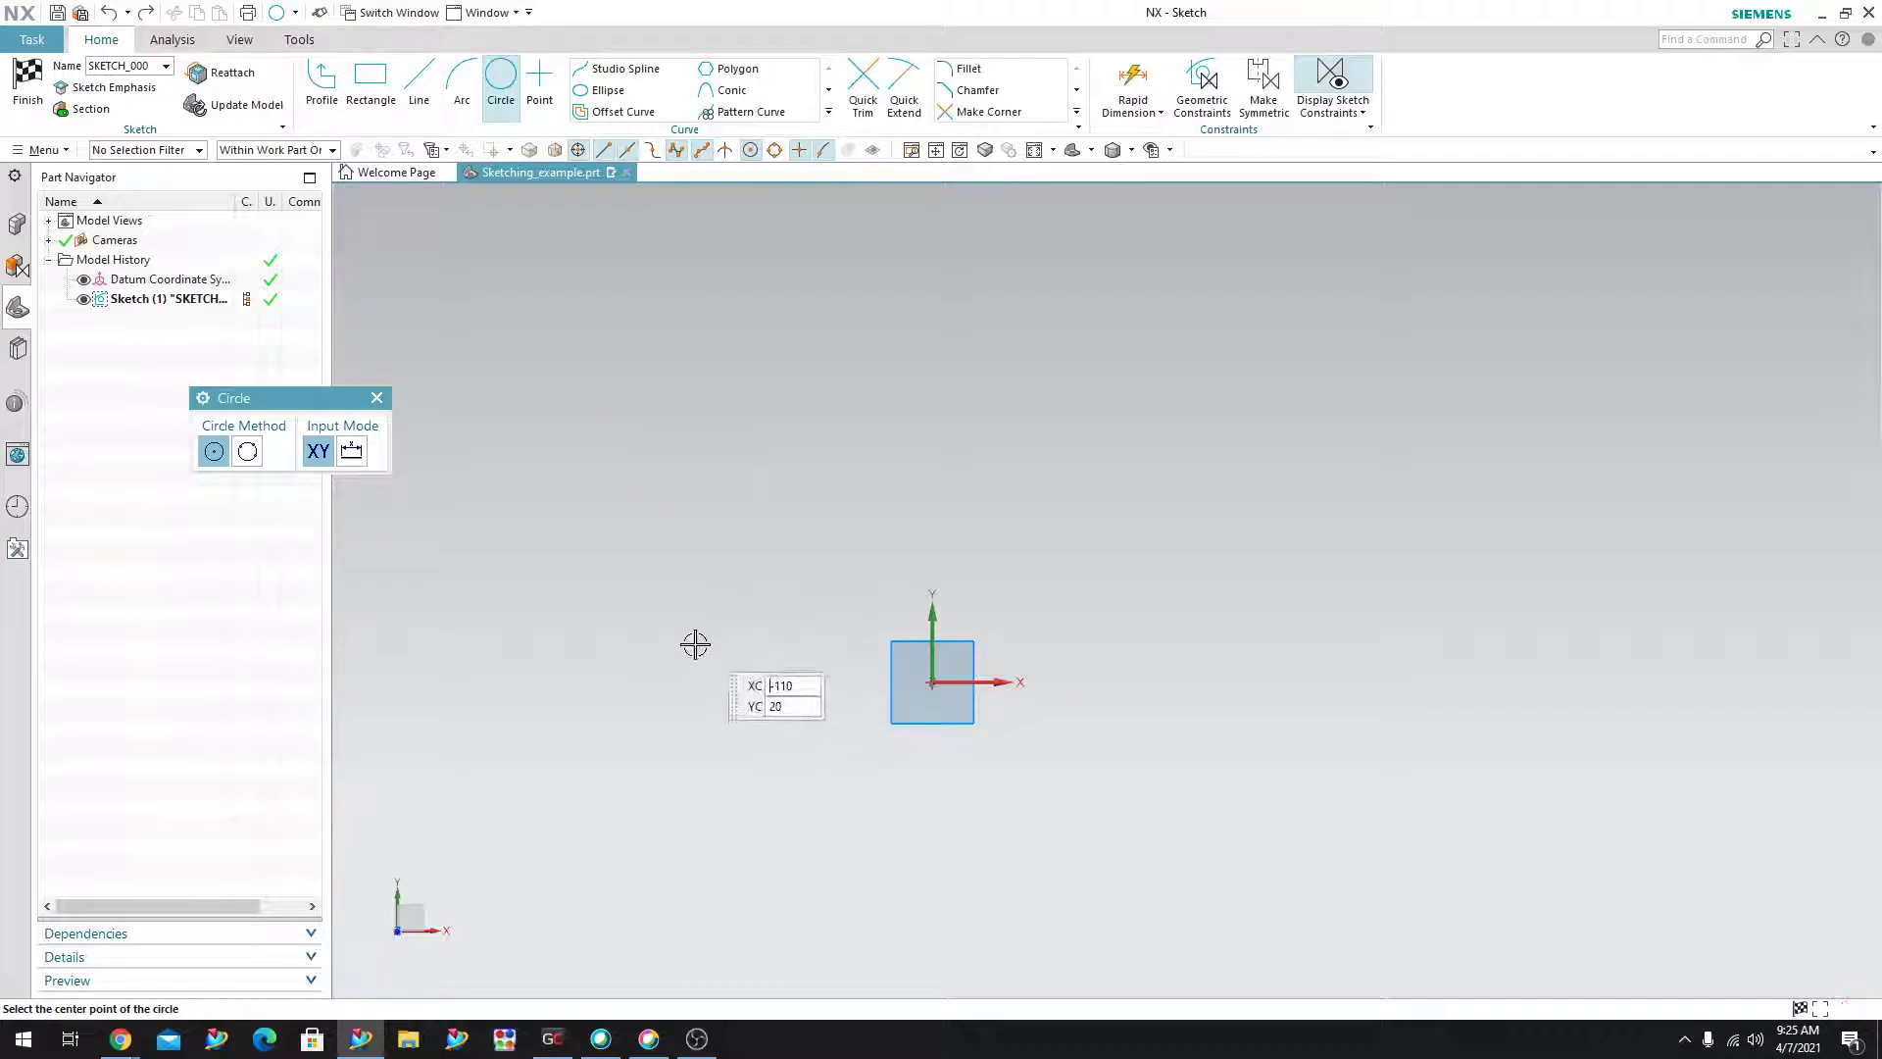
{"action": "left_click", "coordinate": [694, 639]}
{"action": "left_click", "coordinate": [659, 573]}
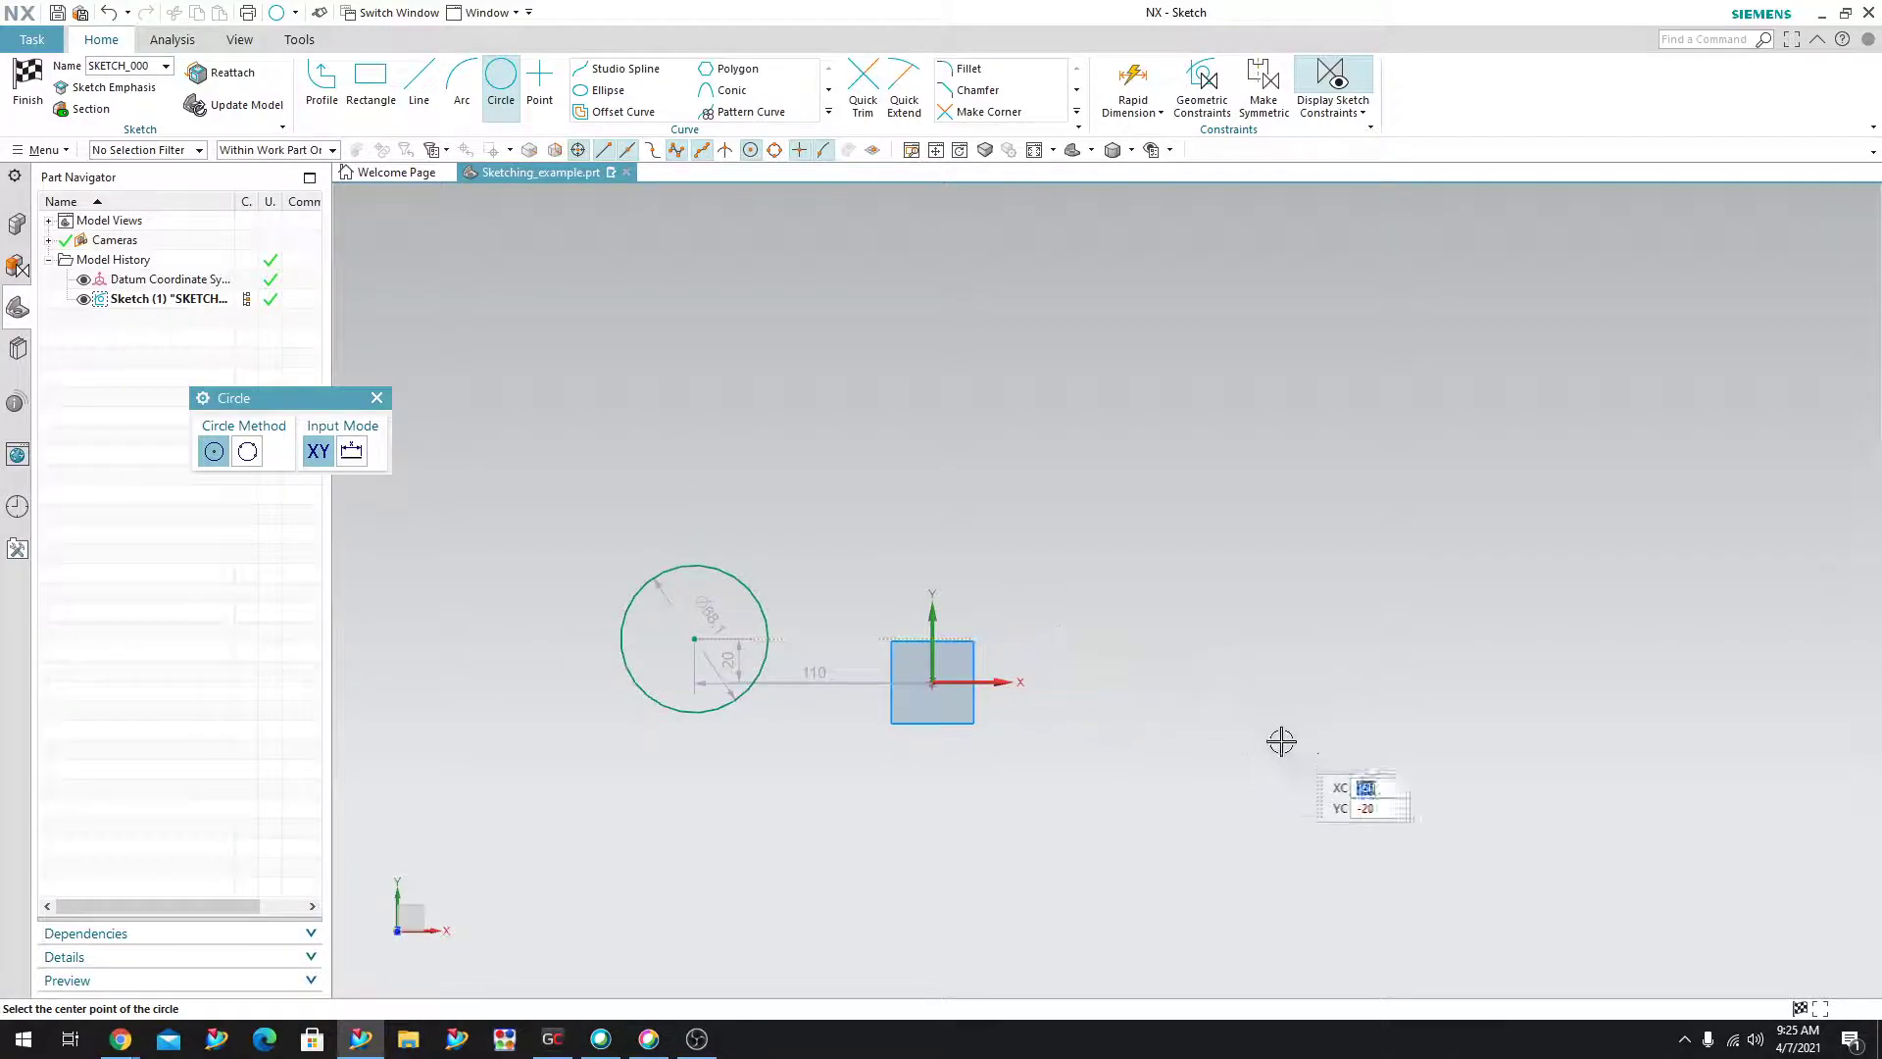
{"action": "left_click", "coordinate": [1278, 736]}
{"action": "left_click", "coordinate": [1256, 698]}
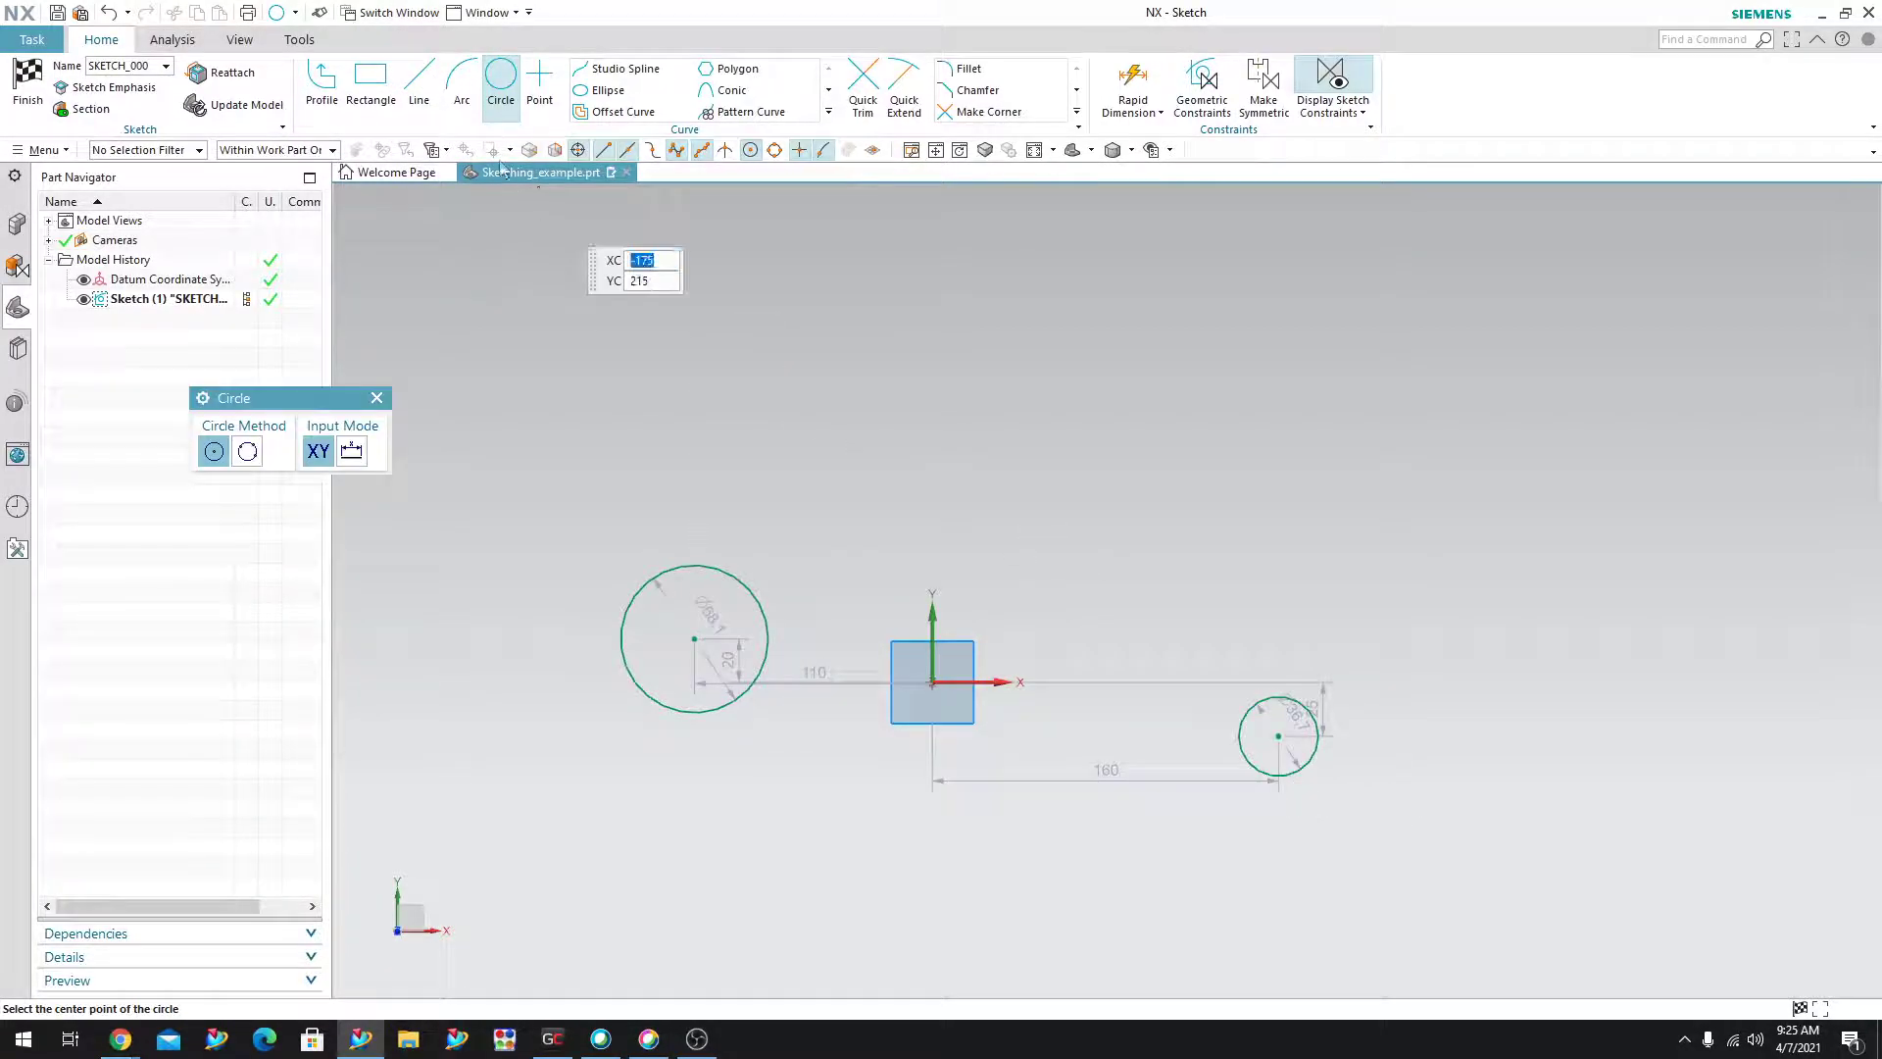
Draw a long upper line and a separate long lower line spanning both circles.
{"action": "left_click", "coordinate": [322, 80]}
{"action": "left_click", "coordinate": [651, 401]}
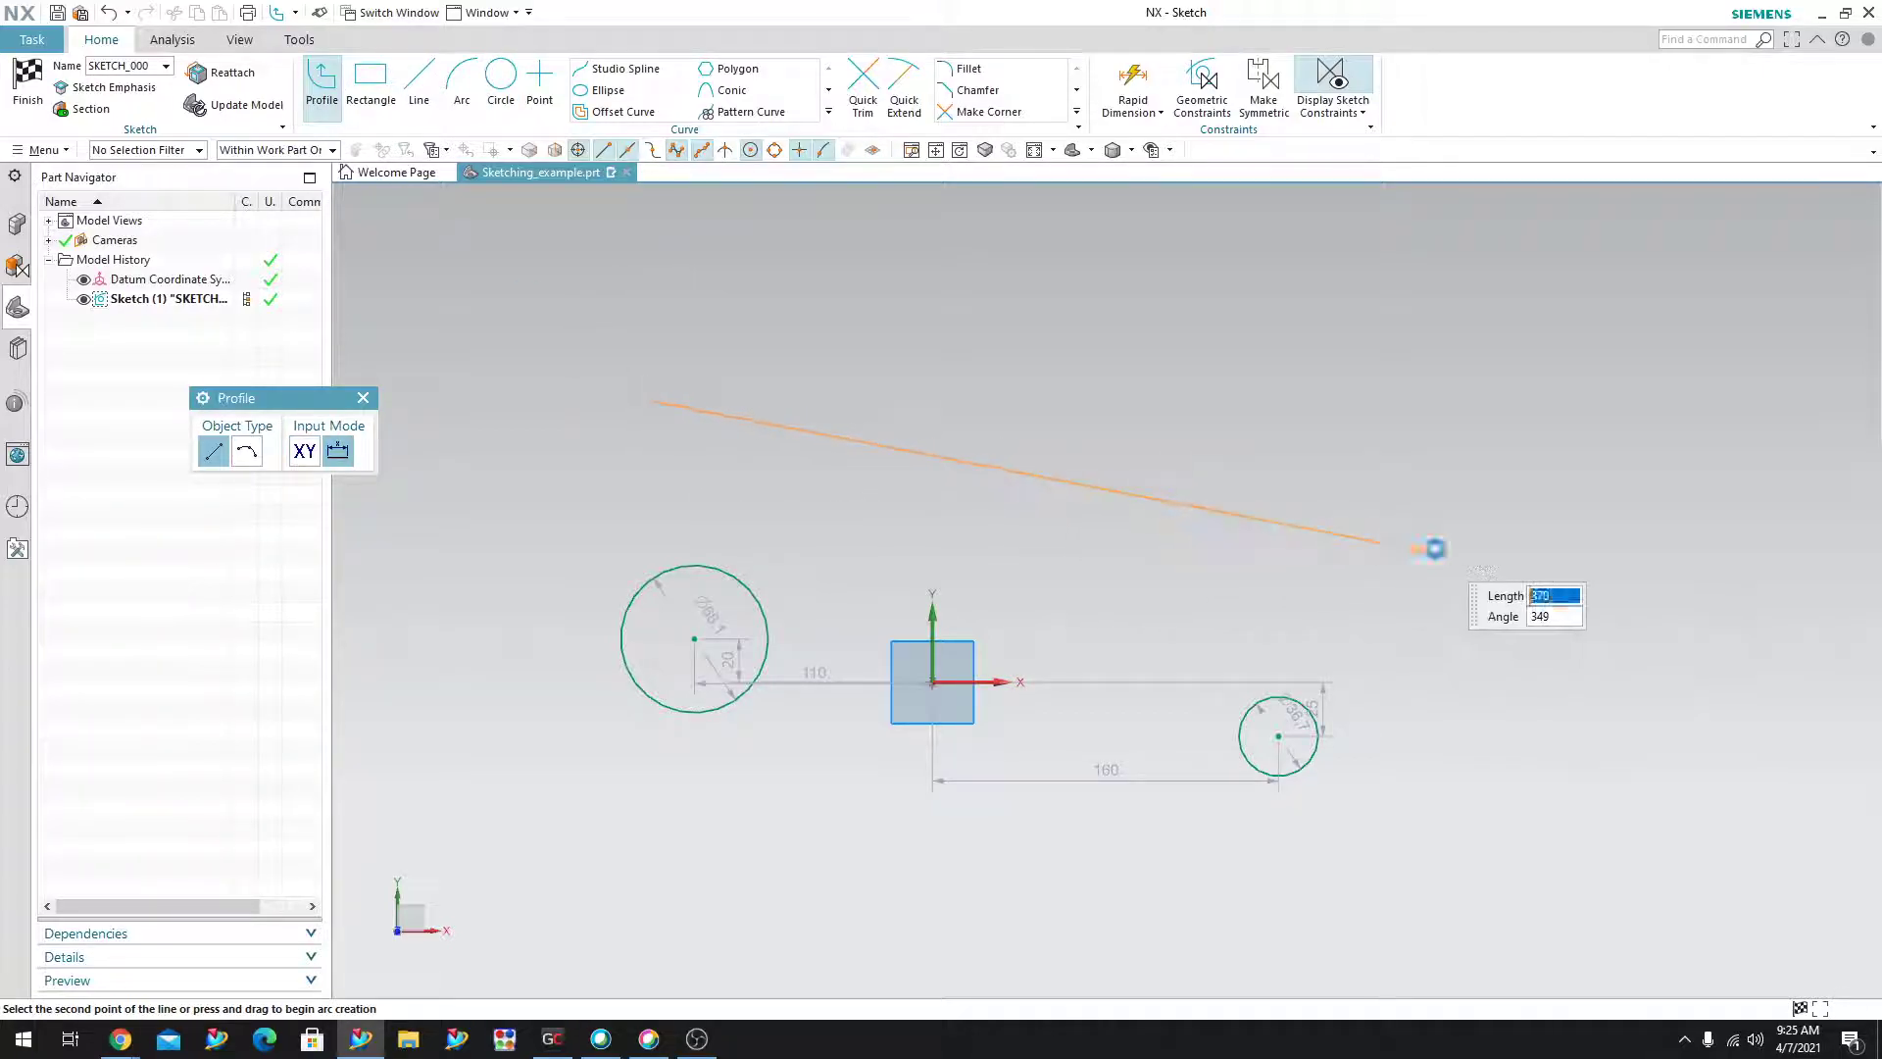
{"action": "left_click", "coordinate": [1437, 553]}
{"action": "key", "text": "Escape"}
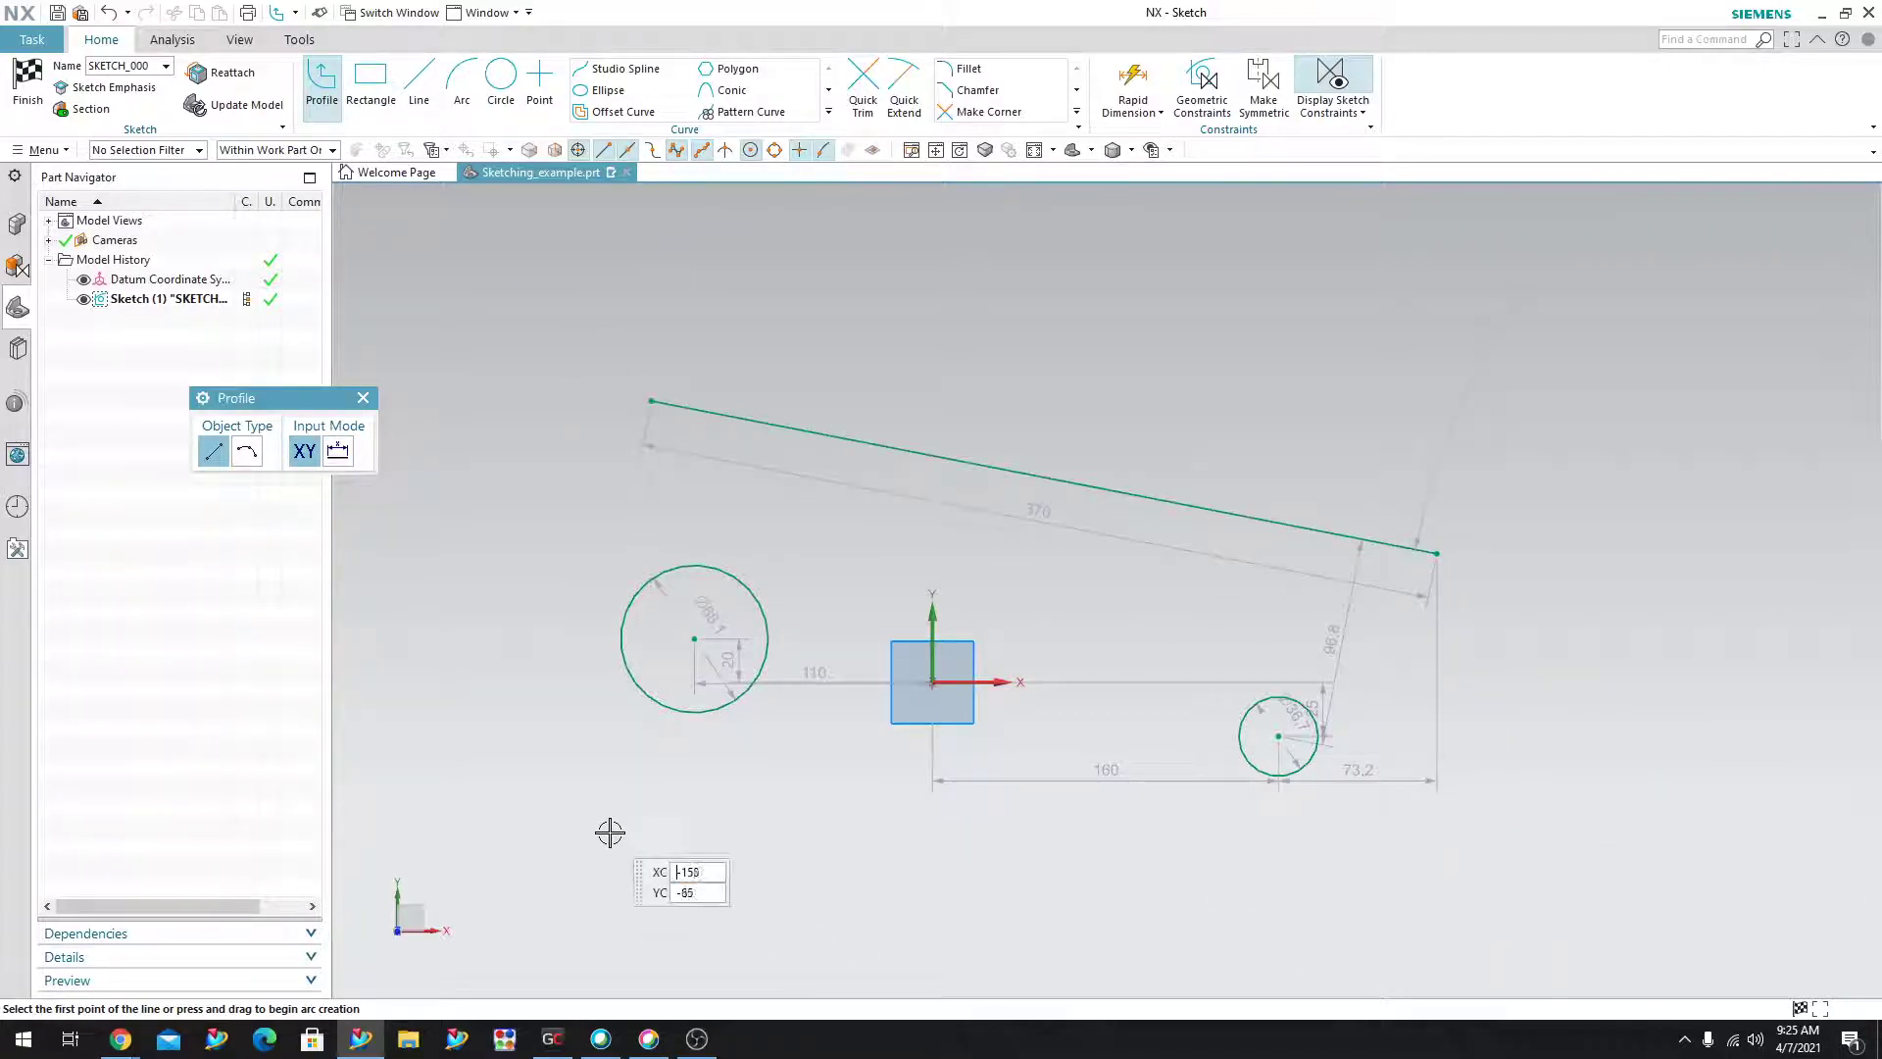
{"action": "left_click", "coordinate": [652, 957]}
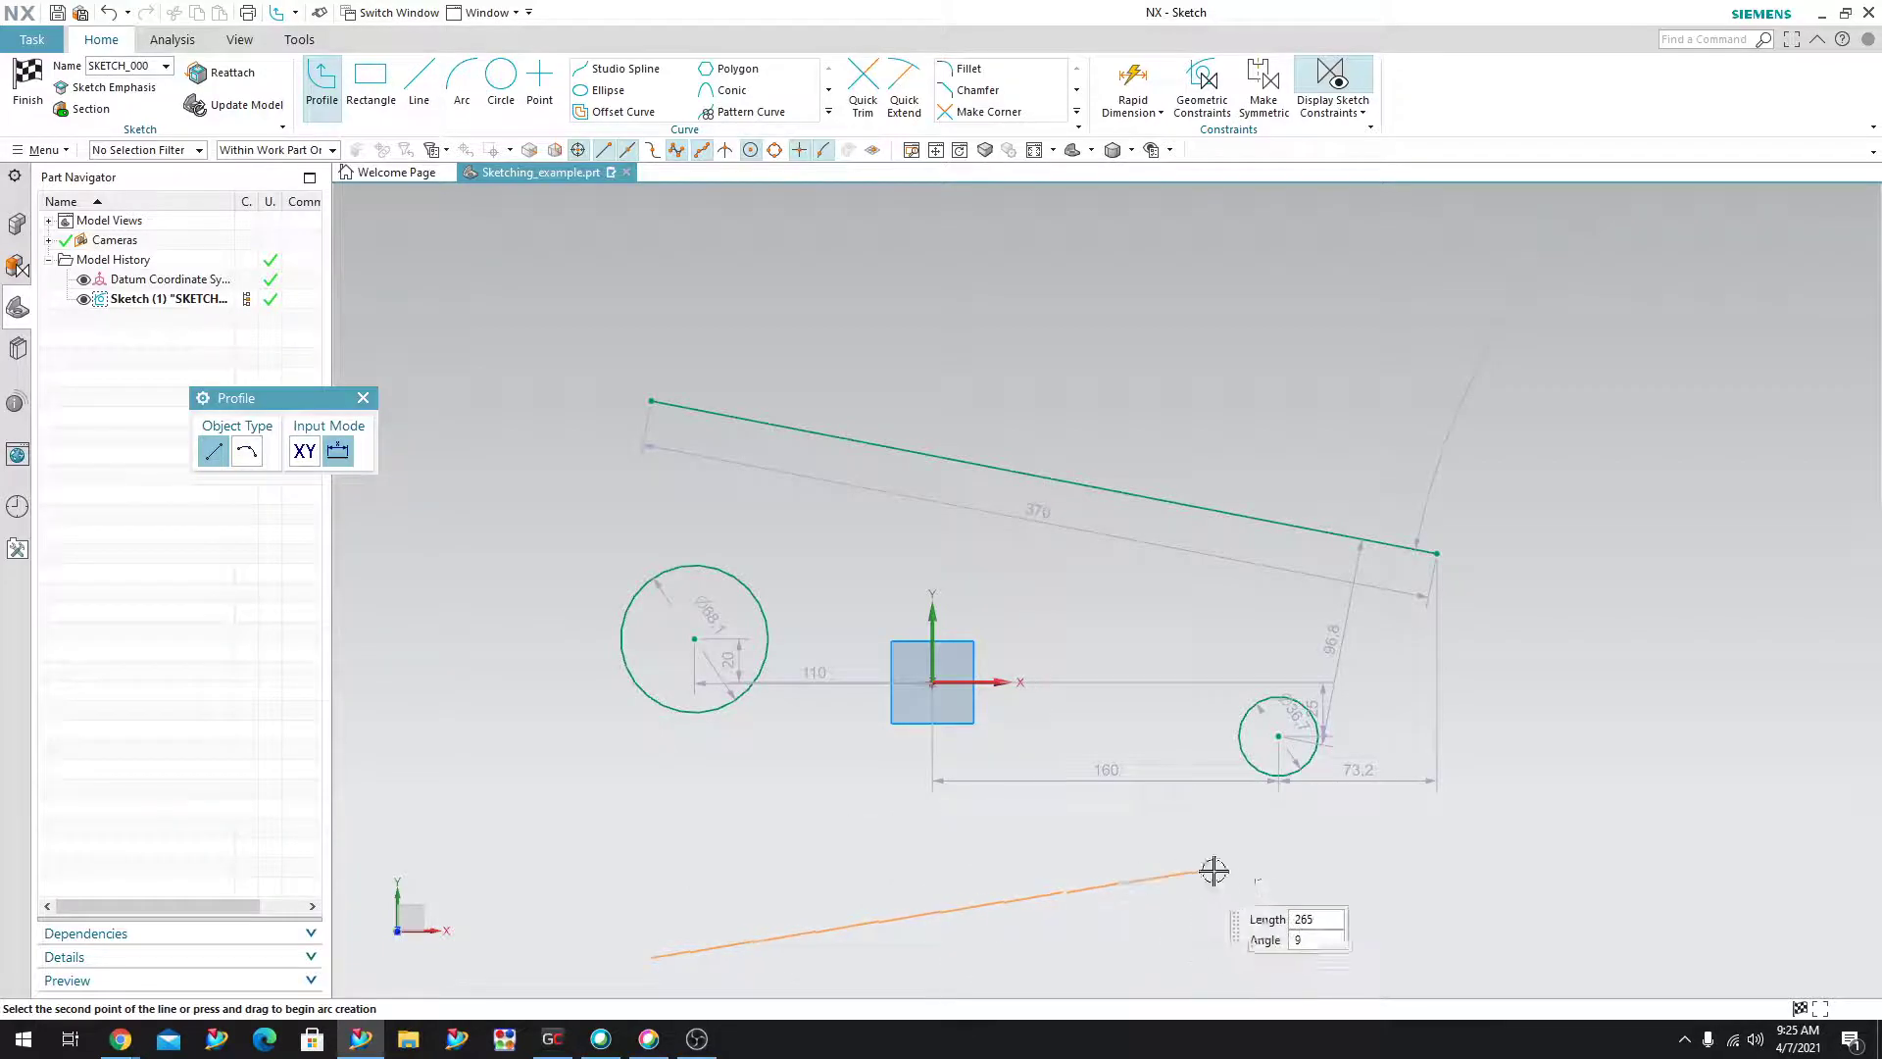
{"action": "left_click", "coordinate": [1467, 859]}
{"action": "key", "text": "Escape"}
{"action": "key", "text": "Escape"}
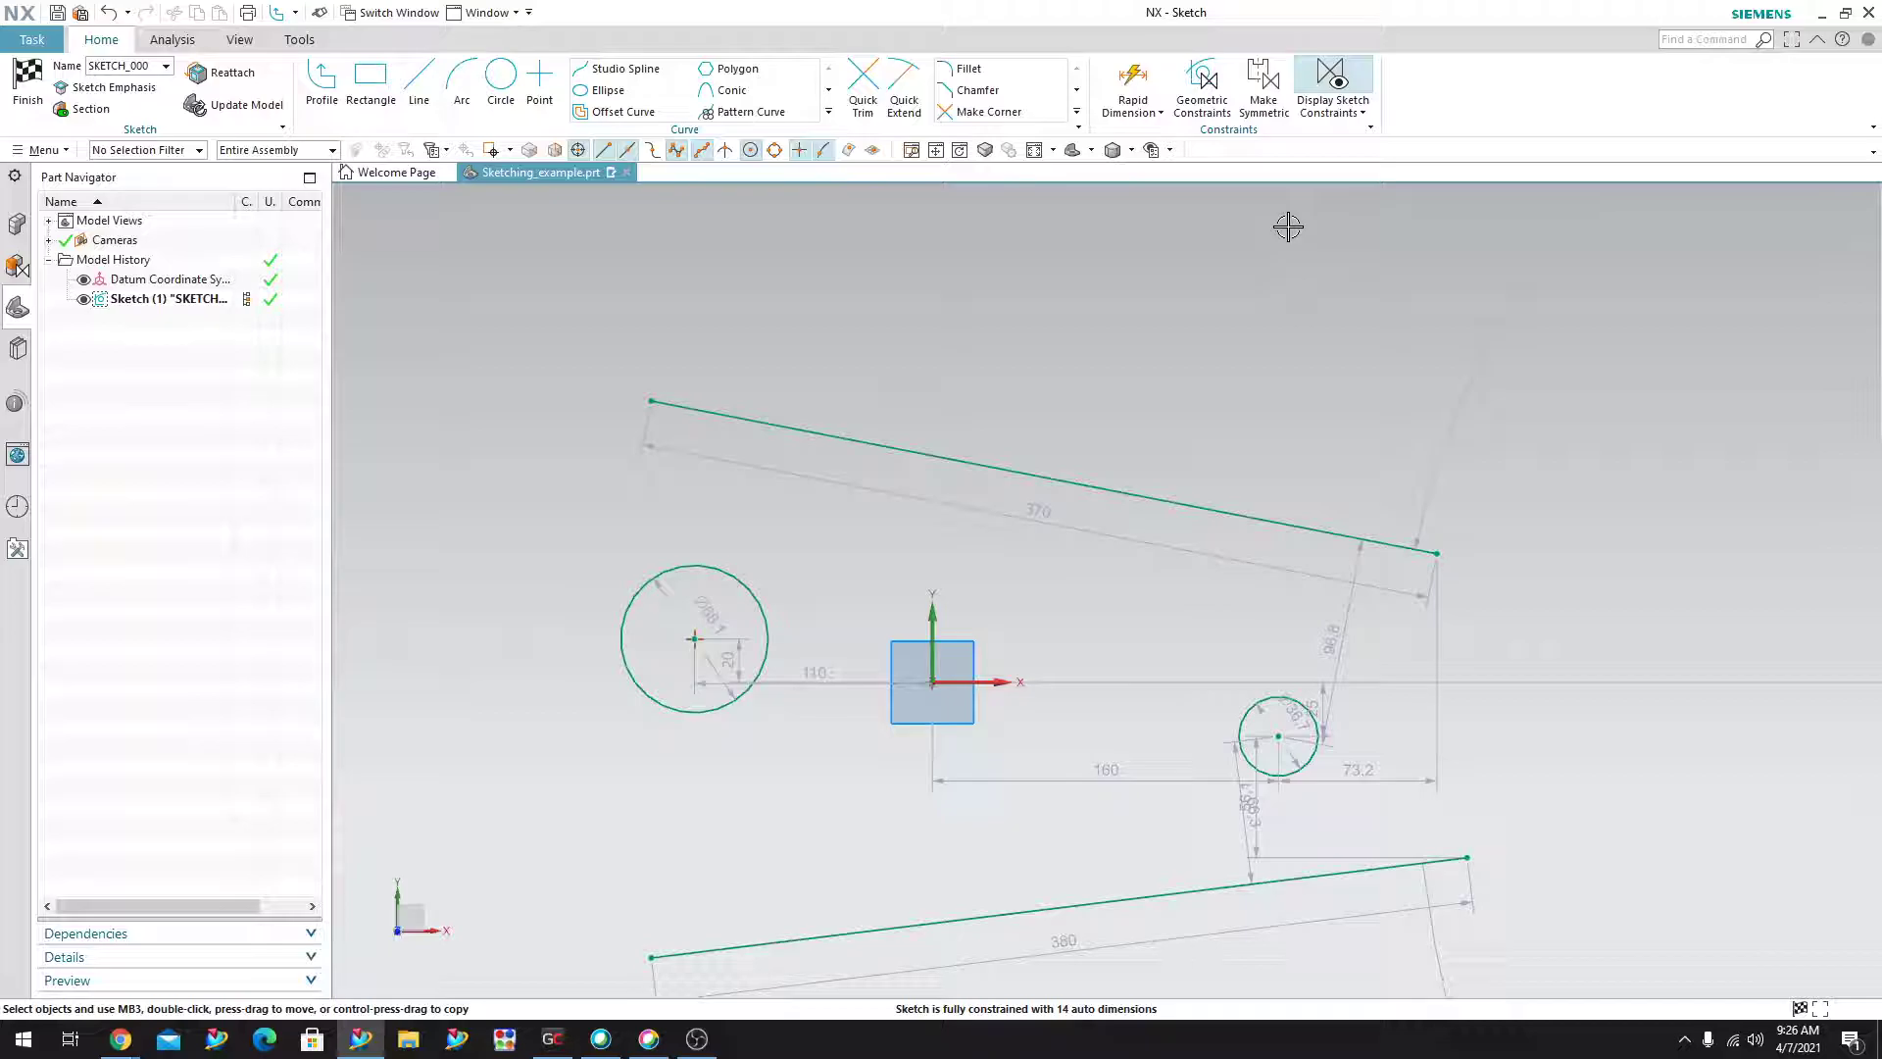
Open Geometric Constraints with C, park the dialog top right, and pick Point on Curve.
{"action": "key", "text": "c"}
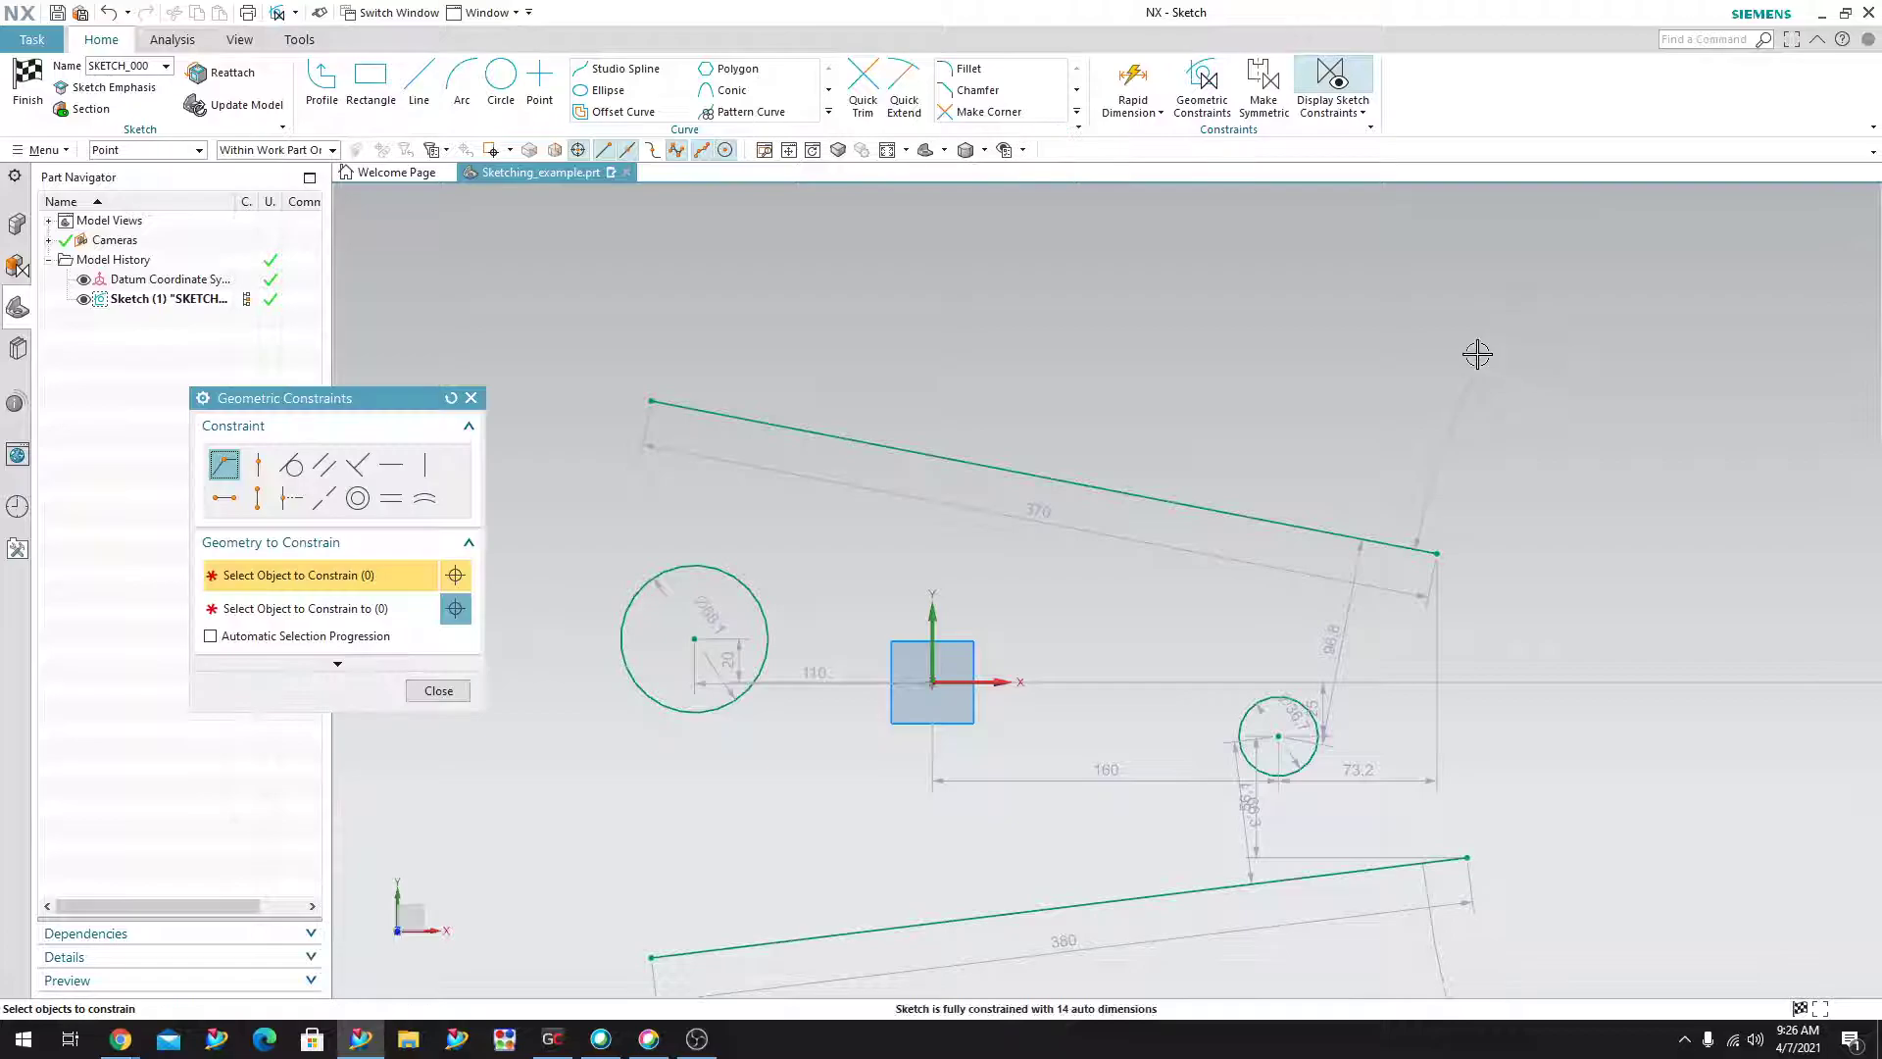
{"action": "left_click_drag", "start_coordinate": [313, 400], "coordinate": [1672, 253]}
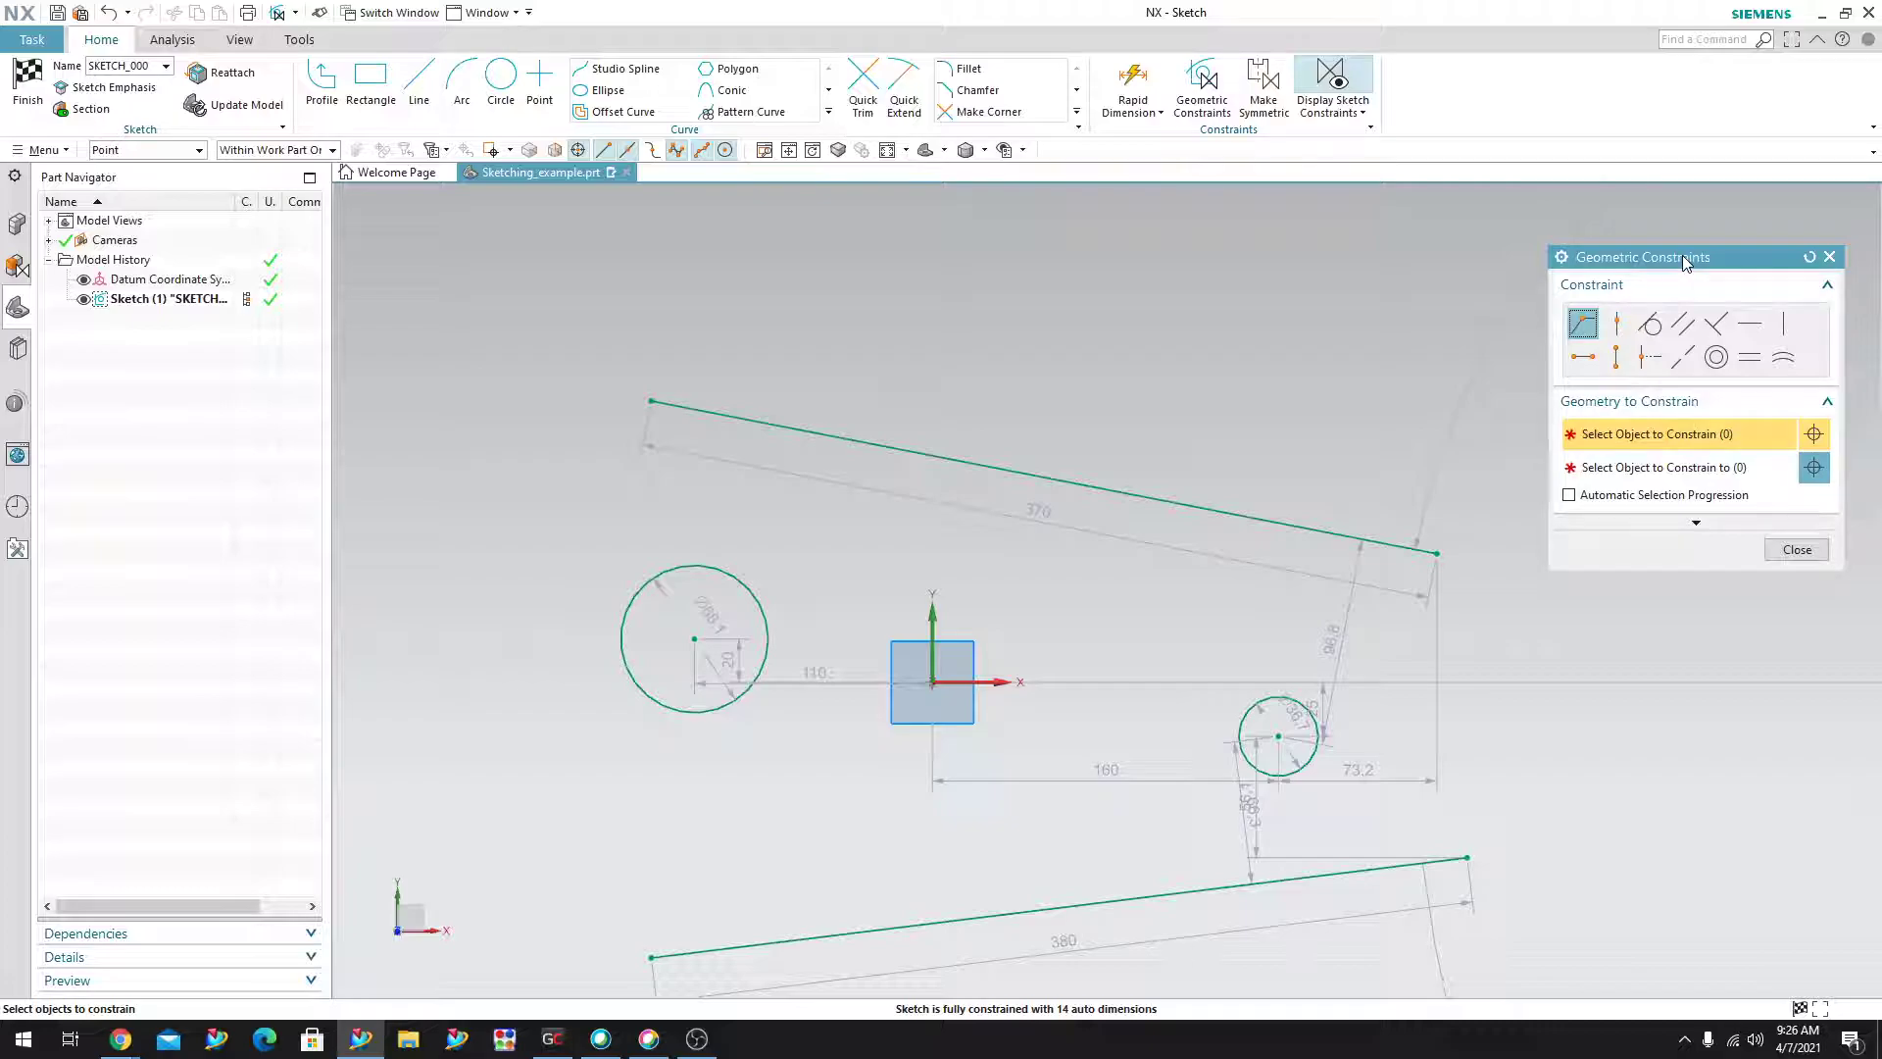
{"action": "left_click_drag", "start_coordinate": [1683, 257], "coordinate": [1685, 227]}
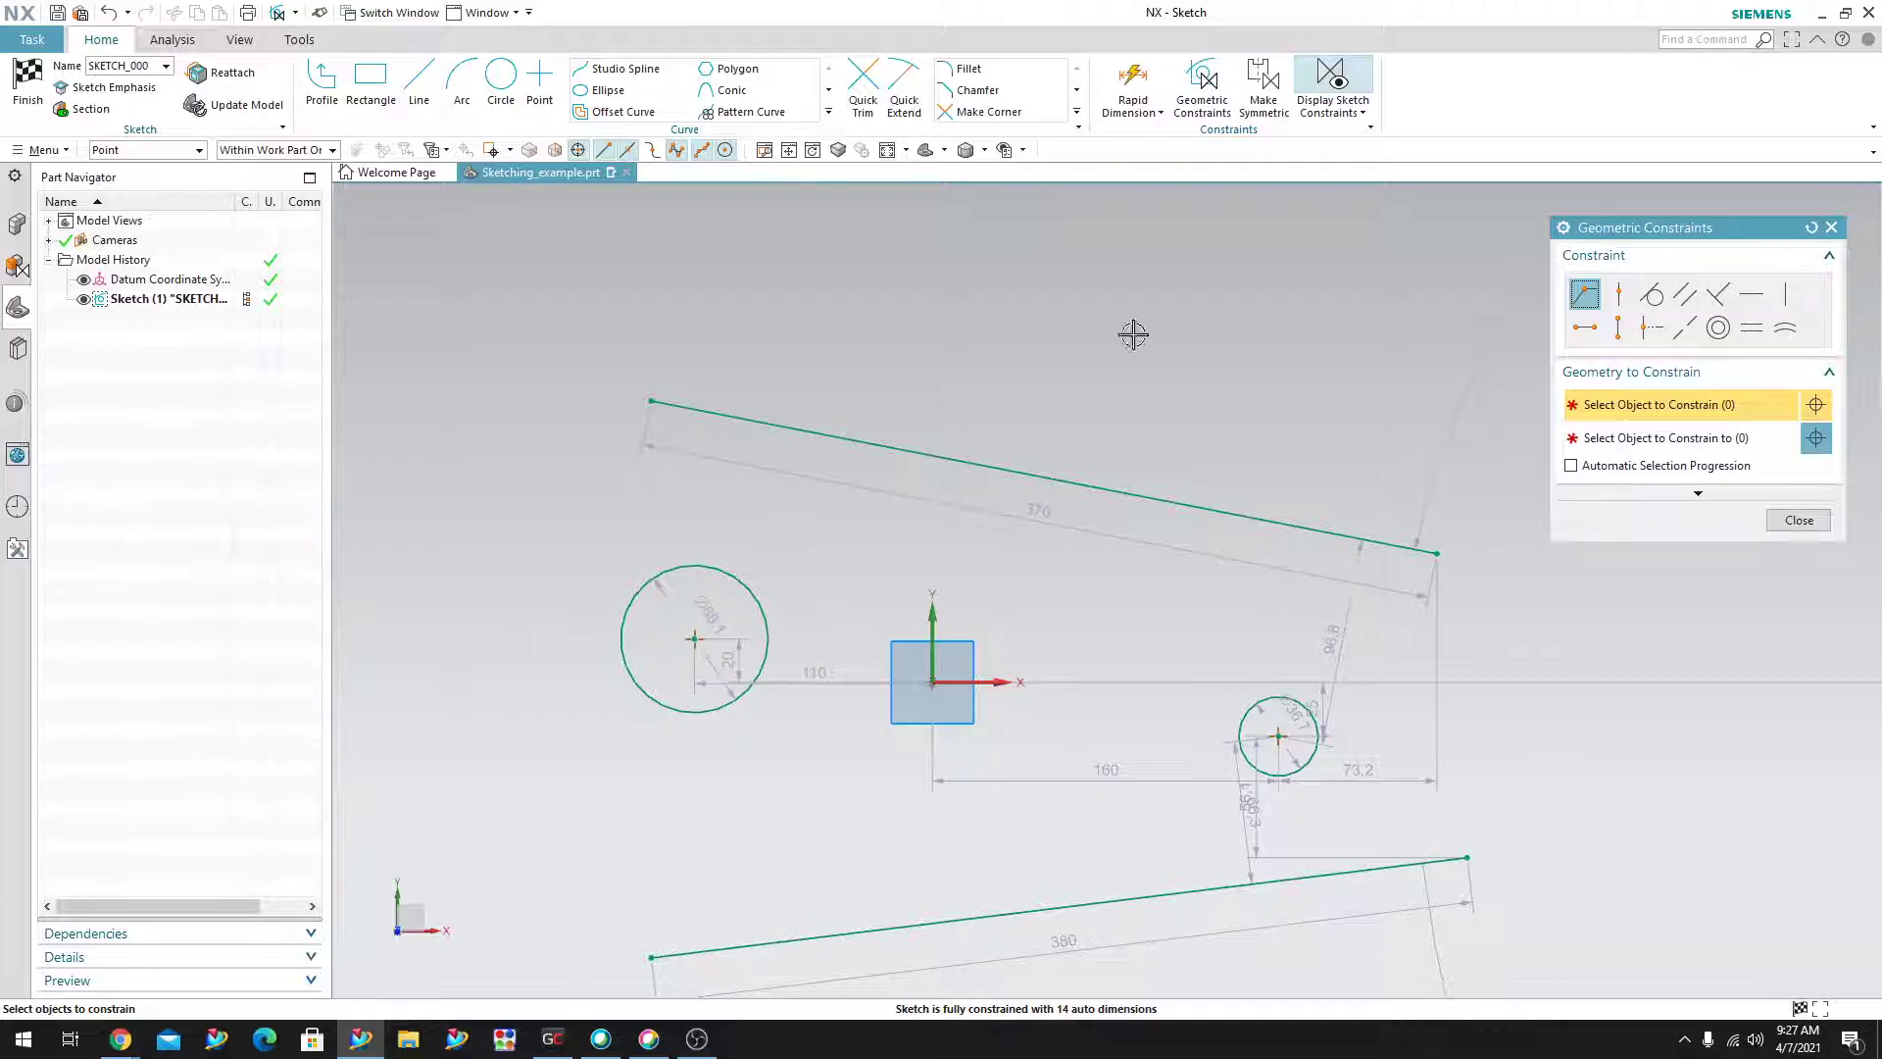
{"action": "left_click", "coordinate": [1619, 294]}
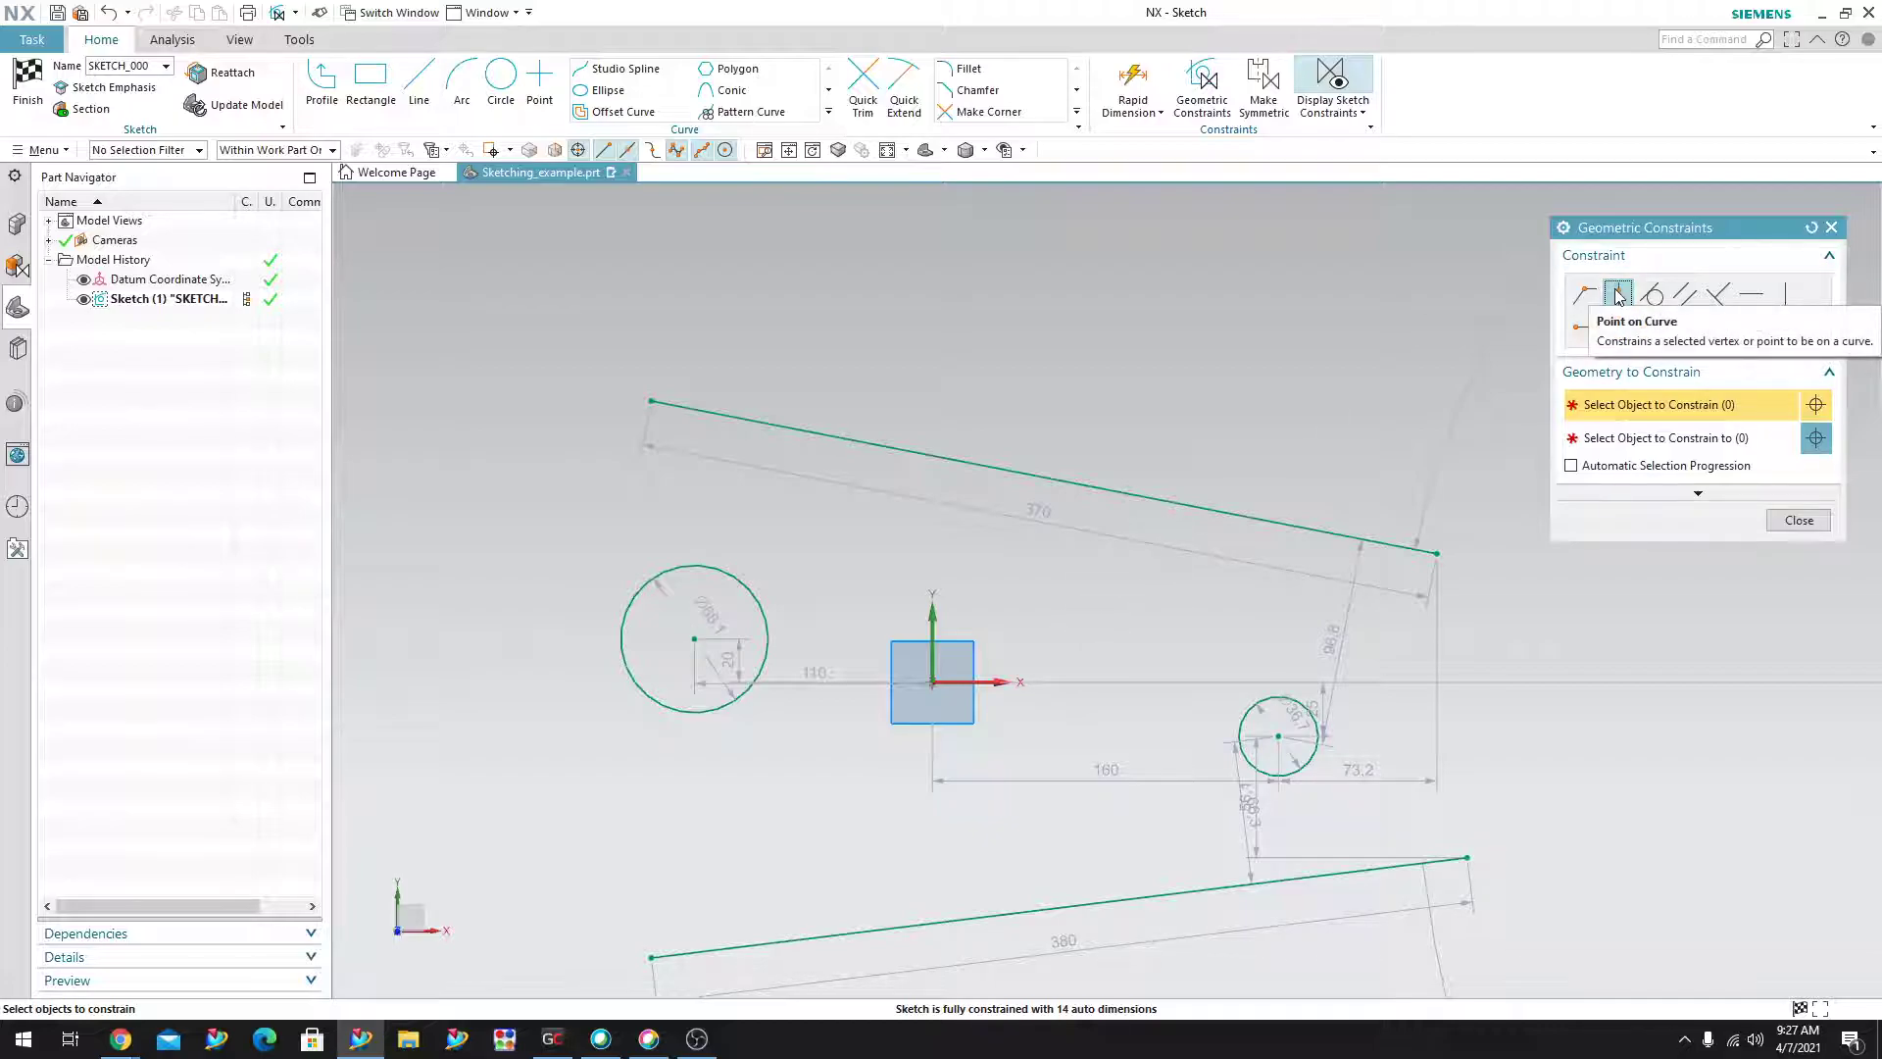
Constrain the small and large circle centres onto the datum X axis.
{"action": "left_click", "coordinate": [1280, 736]}
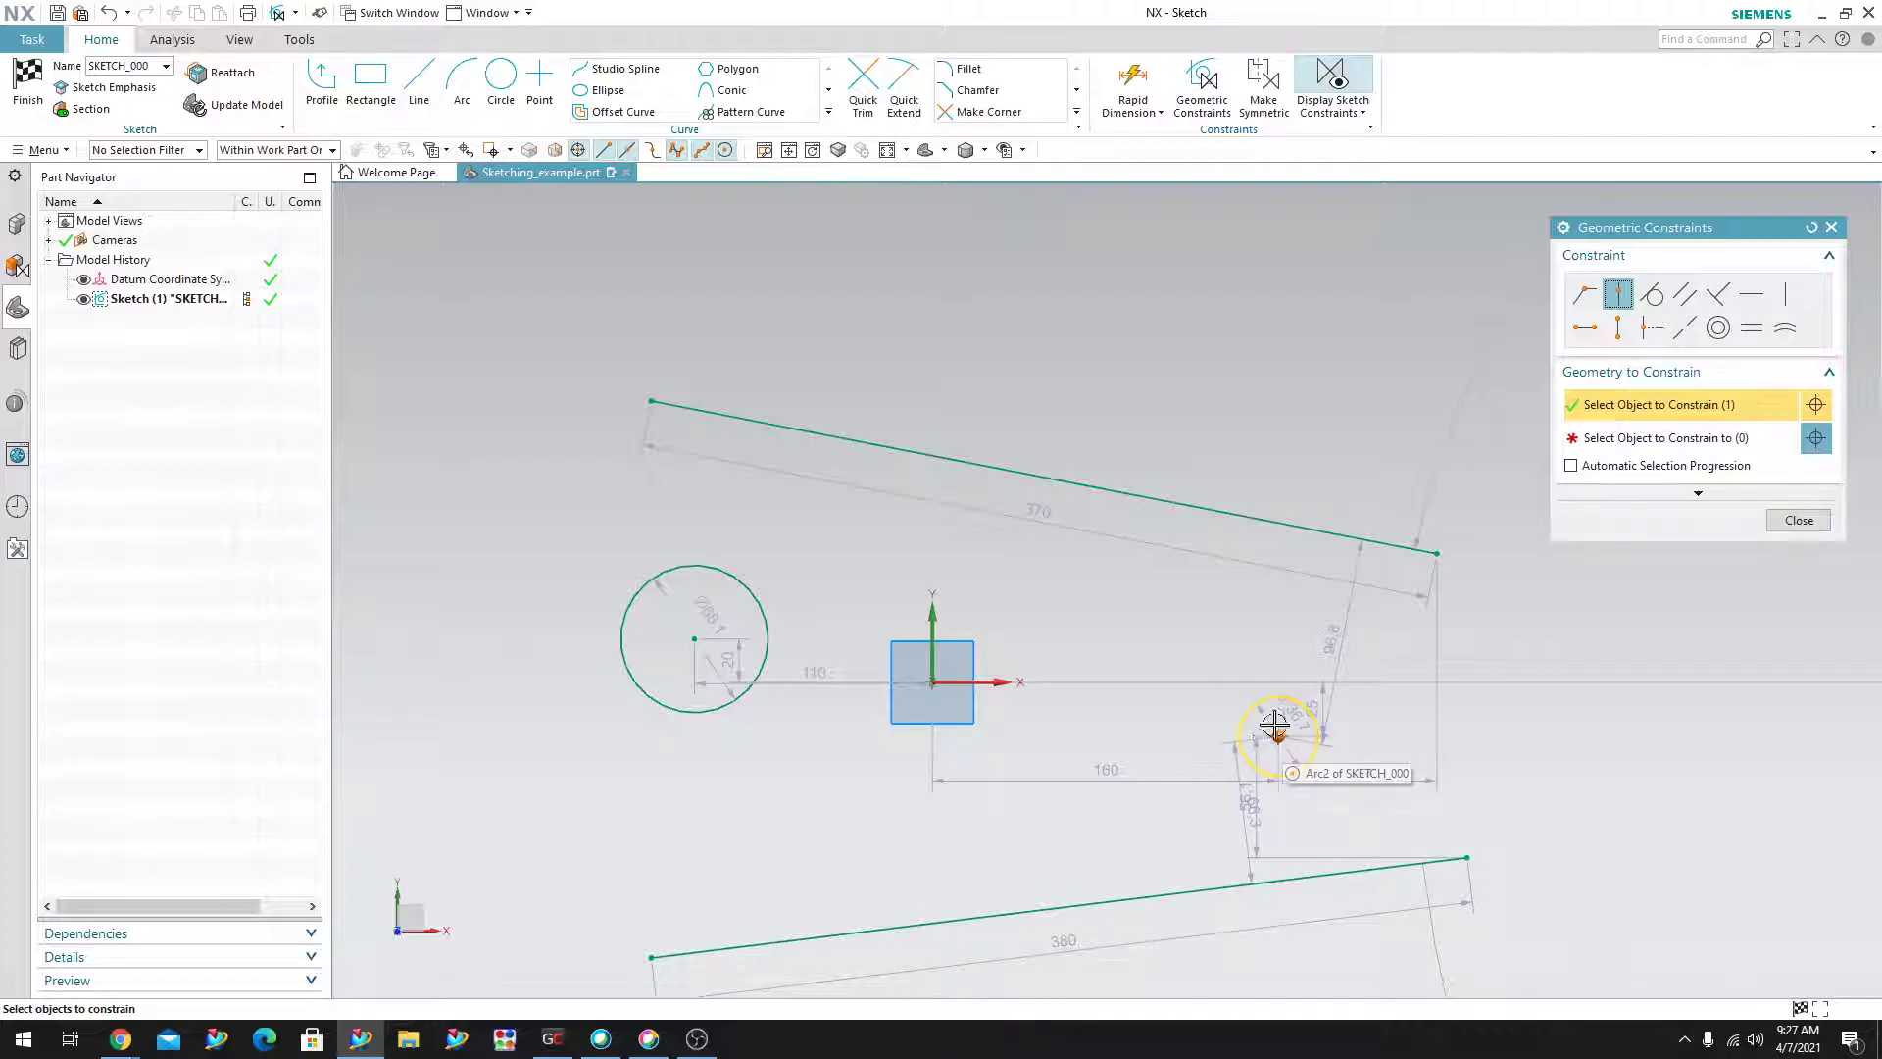
{"action": "left_click", "coordinate": [1600, 443]}
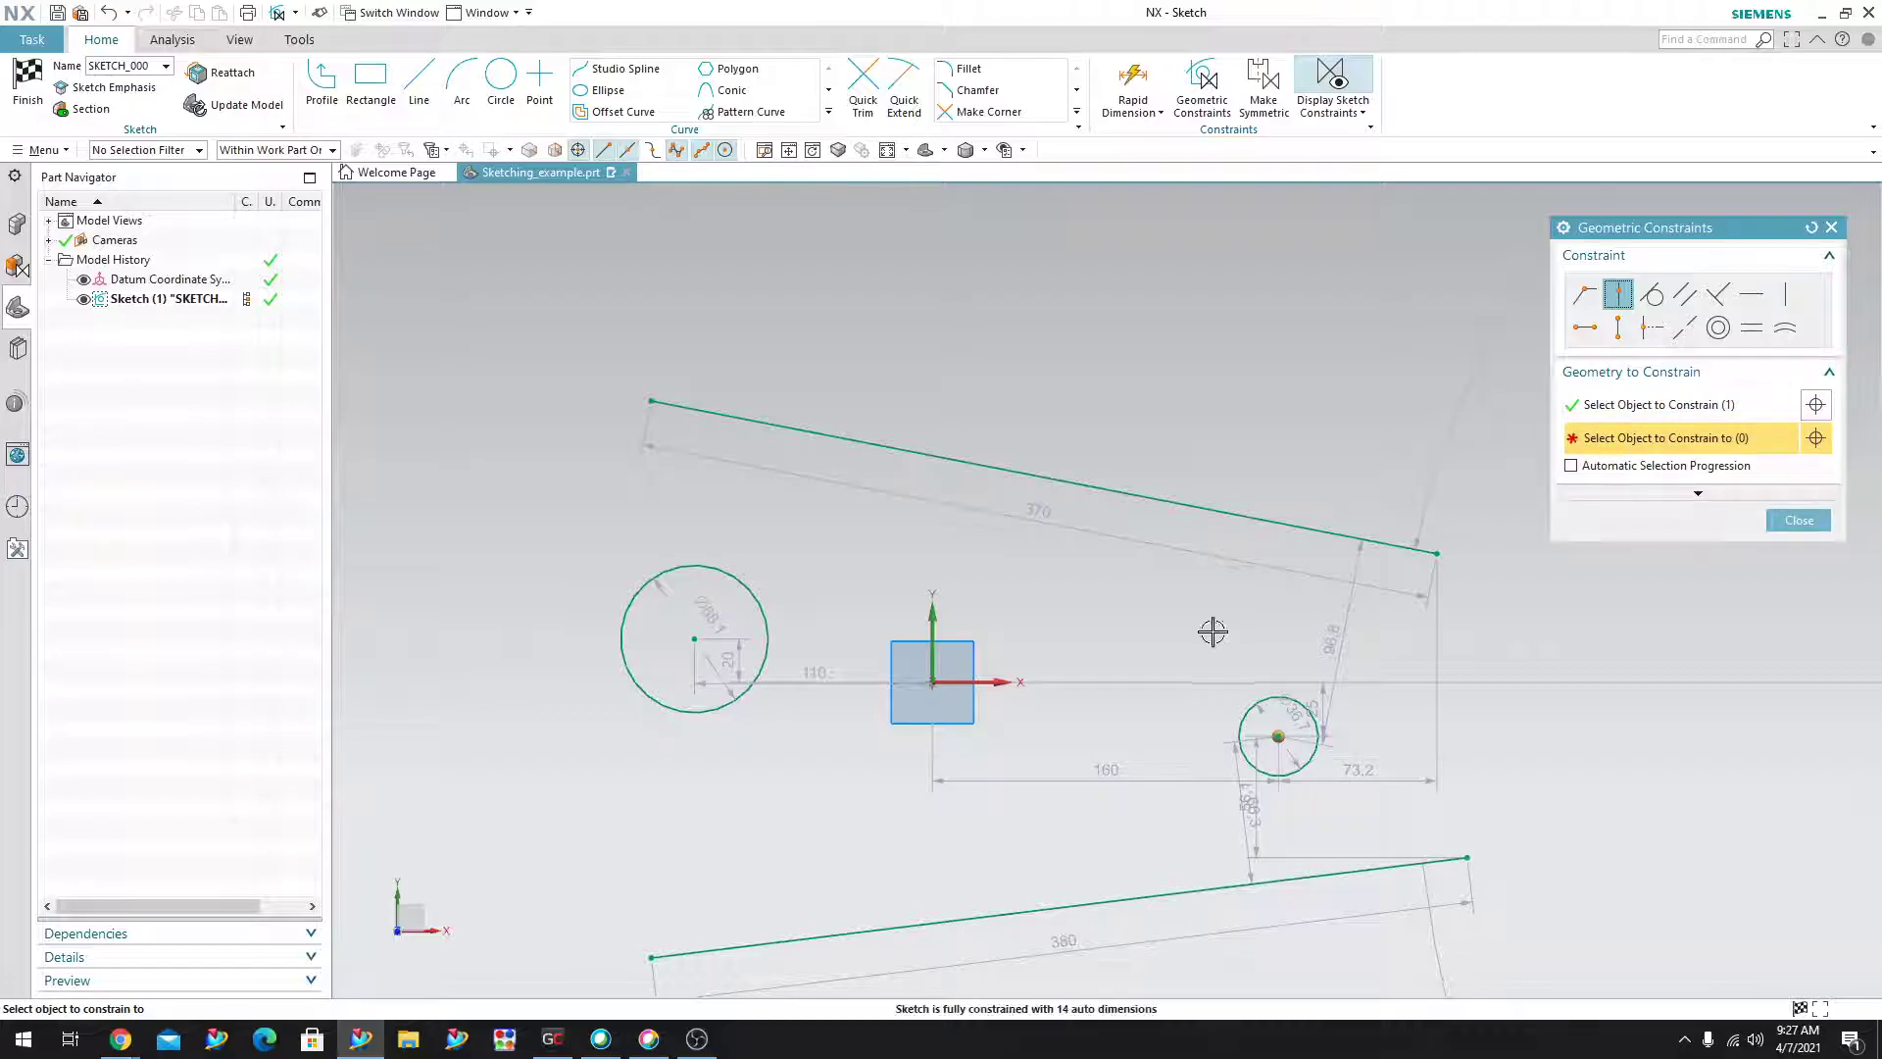
{"action": "left_click", "coordinate": [991, 680]}
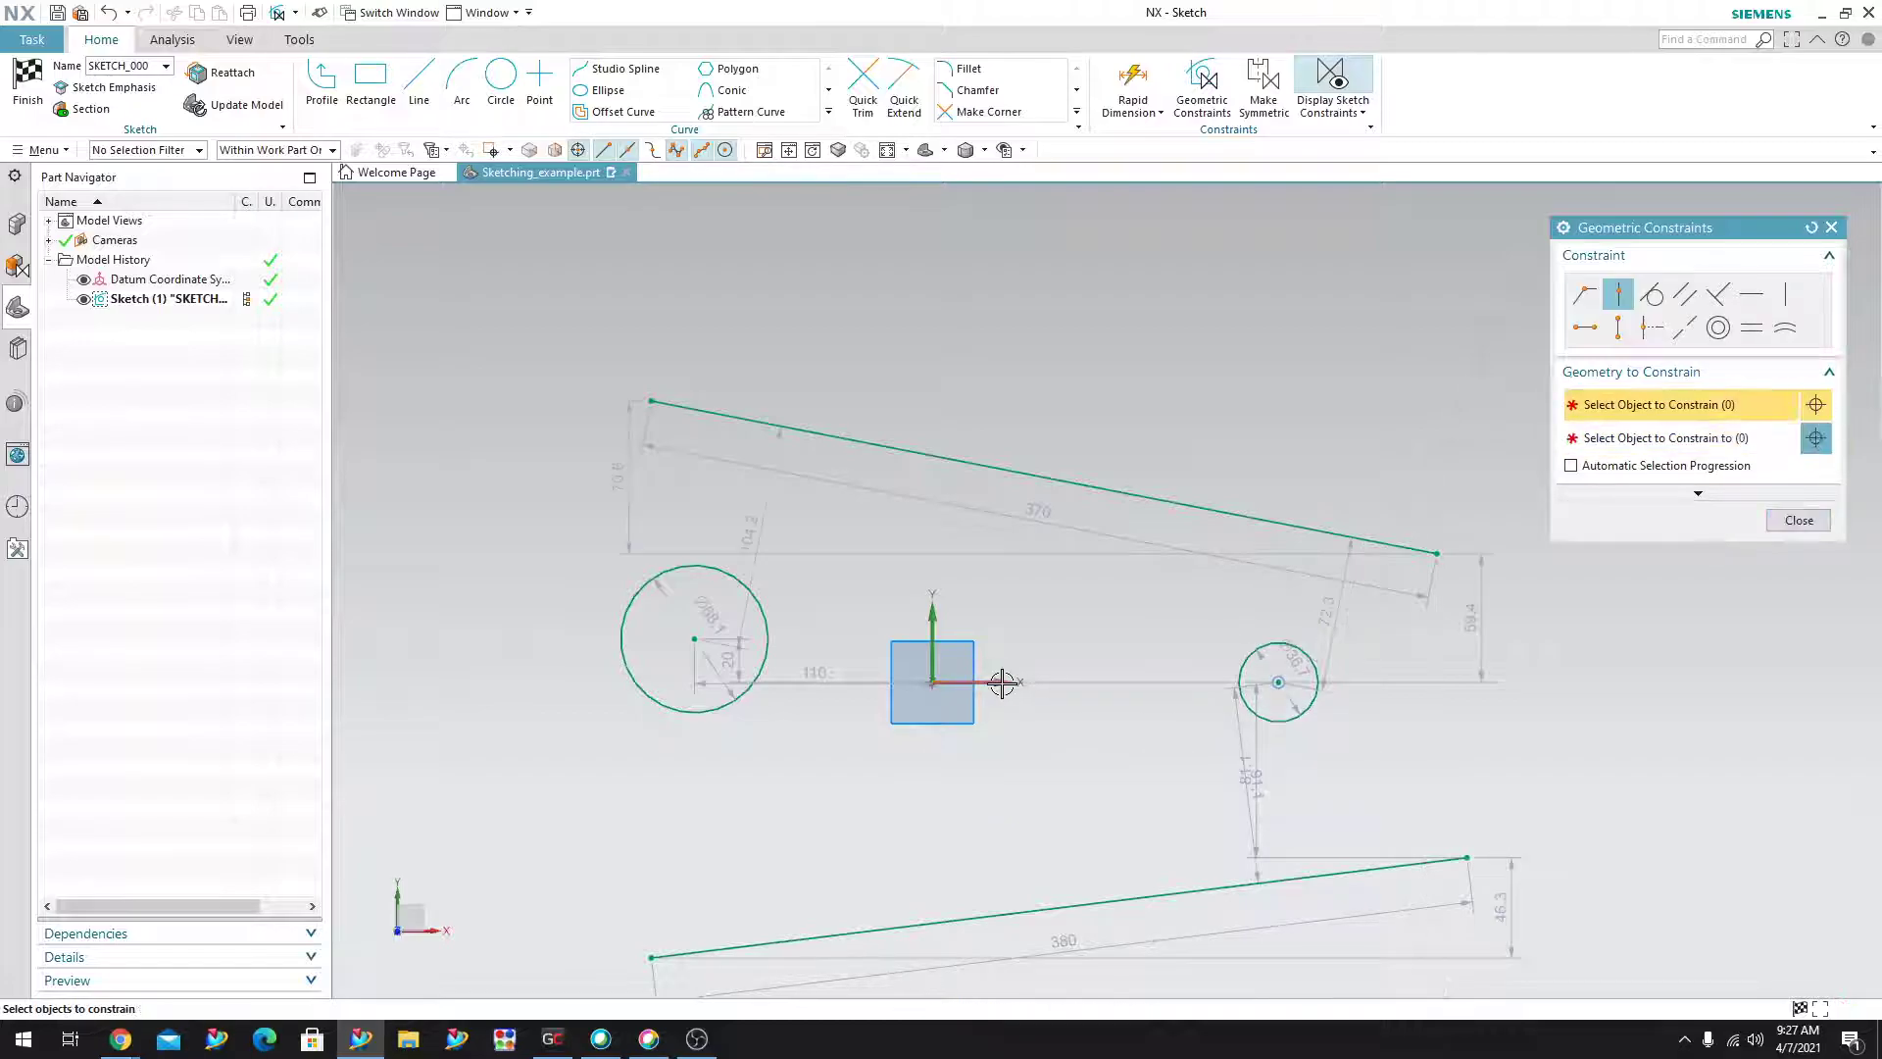
{"action": "left_click", "coordinate": [696, 638]}
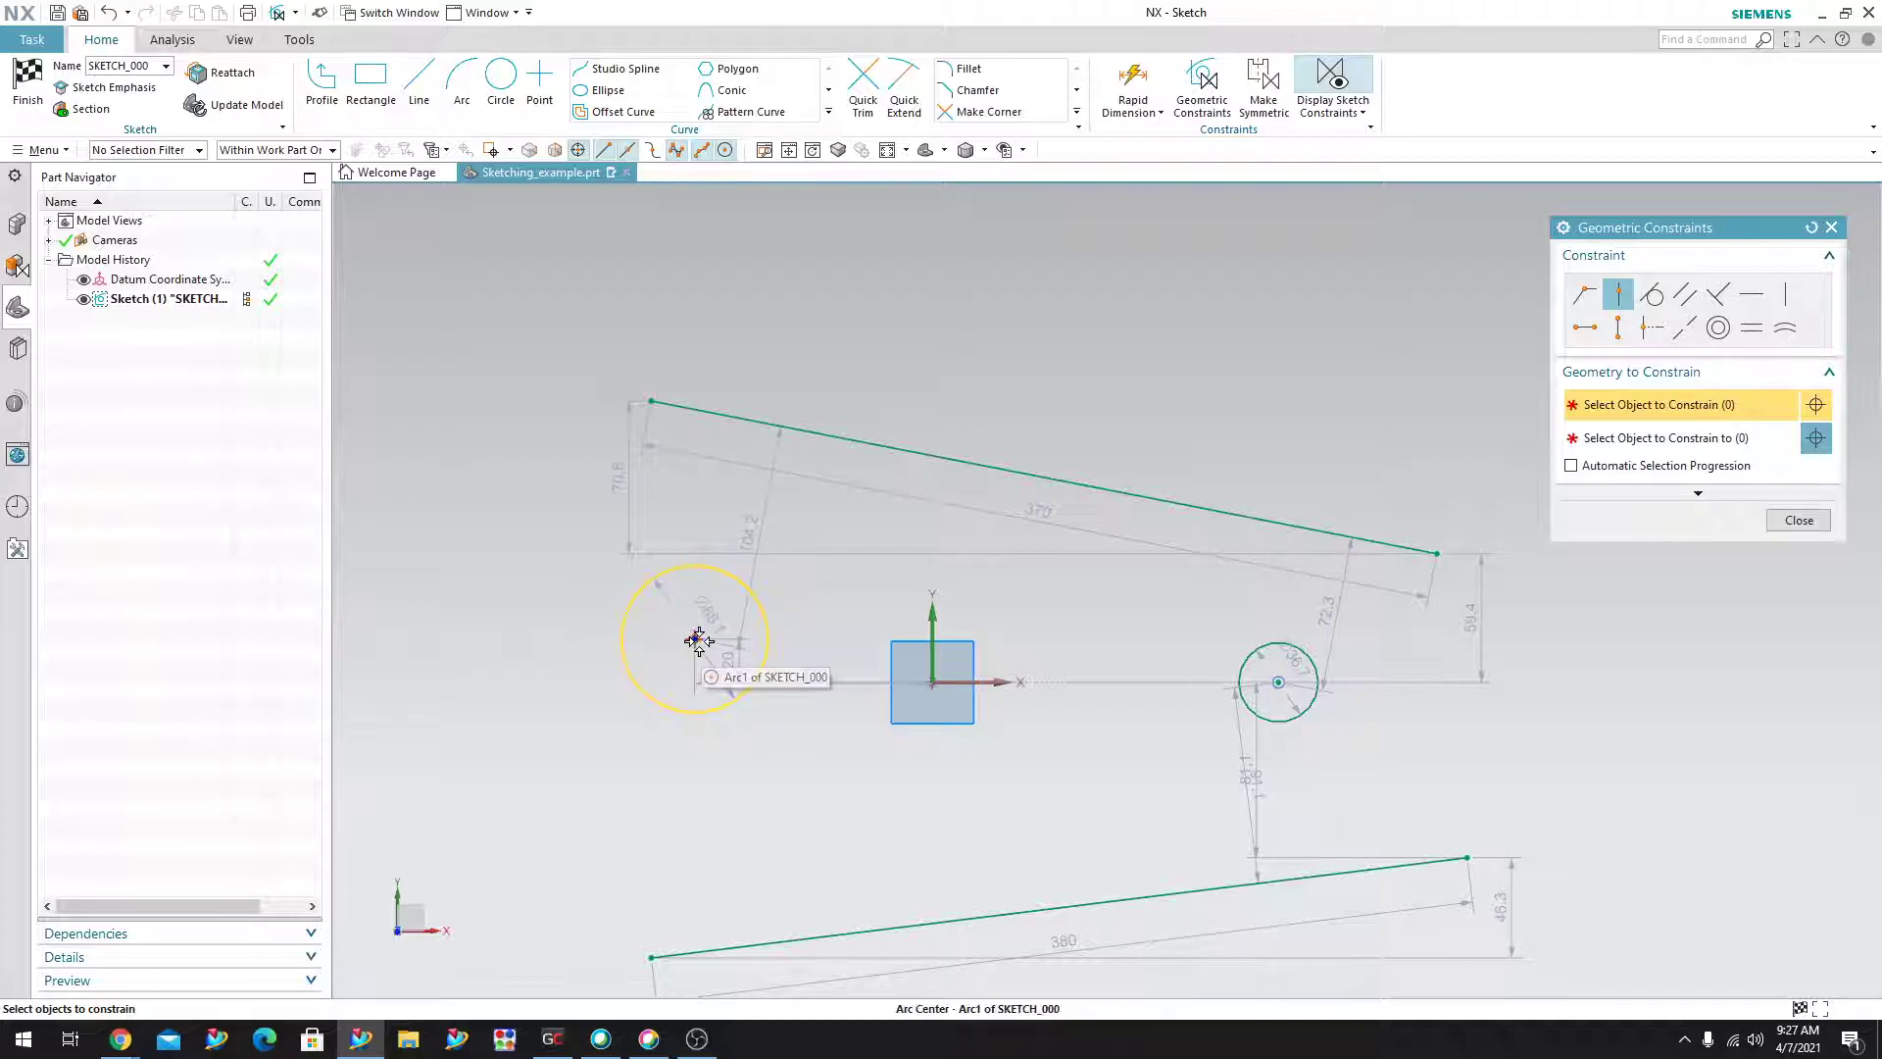
{"action": "left_click", "coordinate": [1596, 449]}
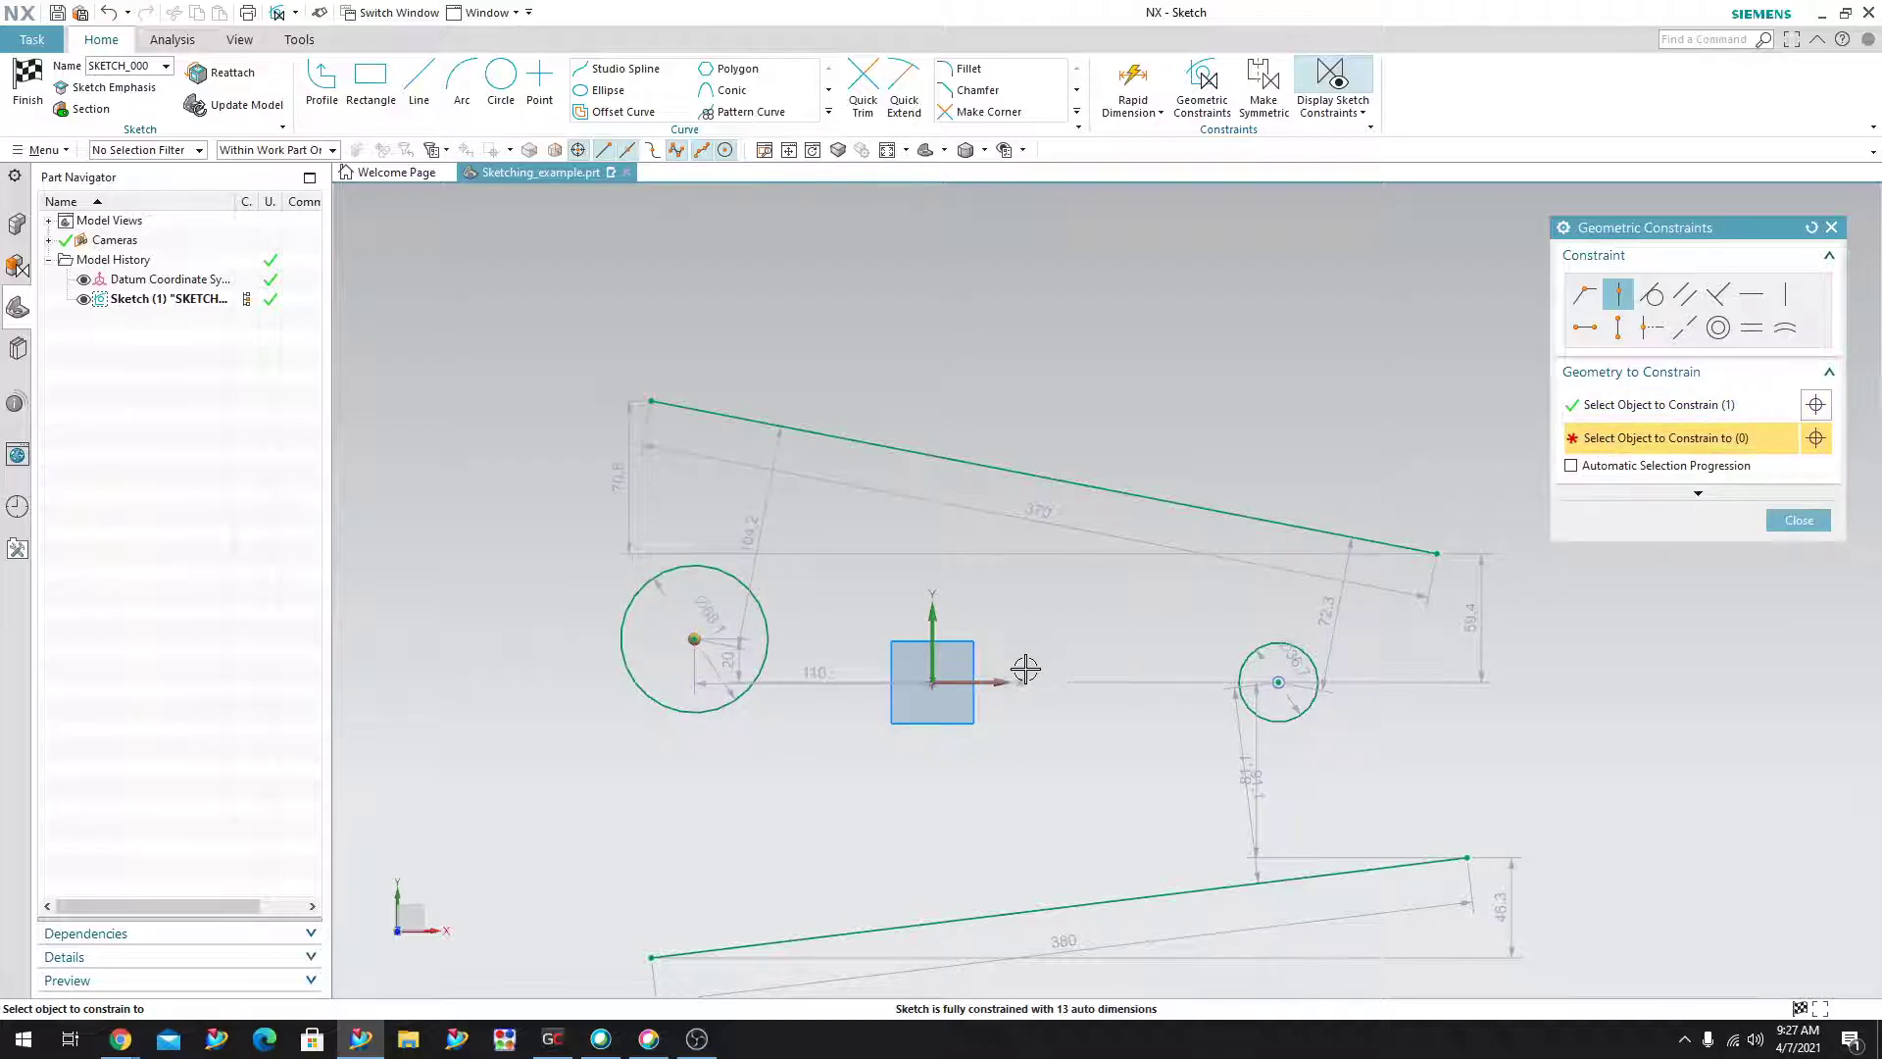
{"action": "left_click", "coordinate": [984, 682]}
{"action": "scroll", "coordinate": [897, 686], "scroll_direction": "up", "scroll_amount": 3}
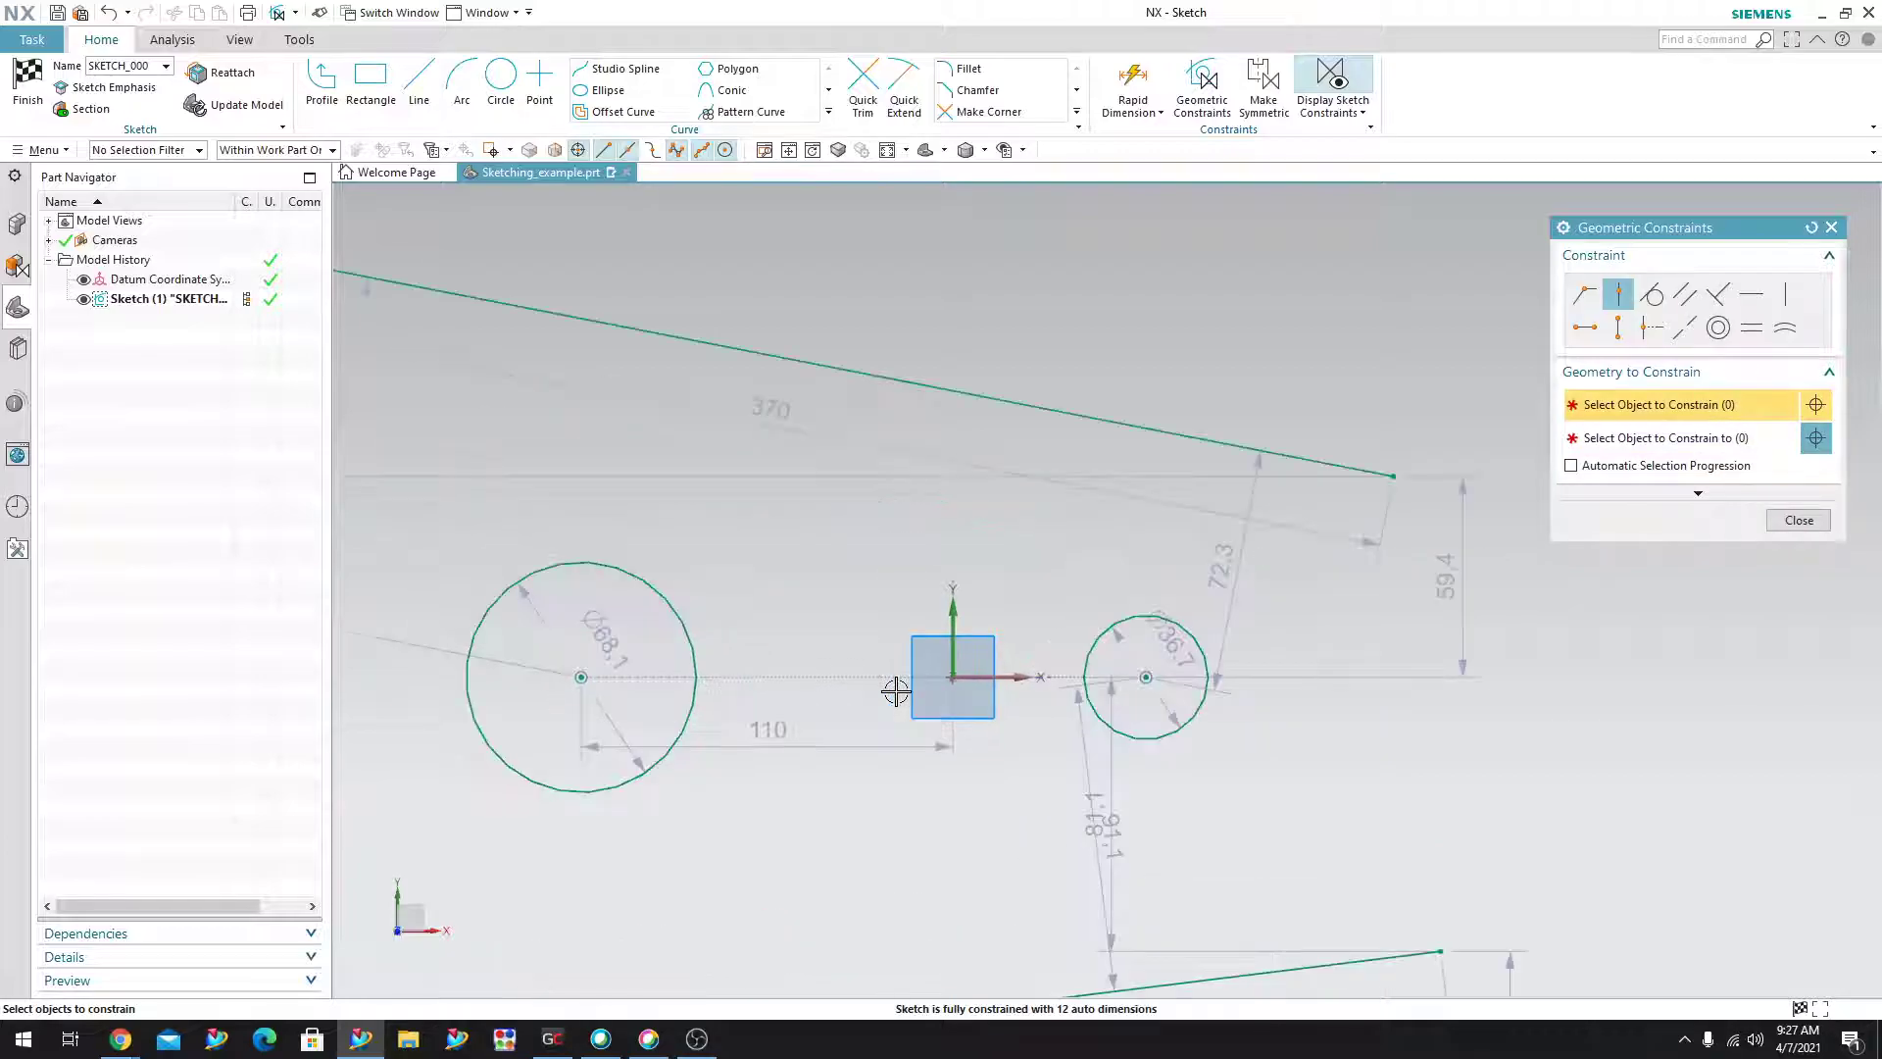
{"action": "scroll", "coordinate": [843, 680], "scroll_direction": "down", "scroll_amount": 2}
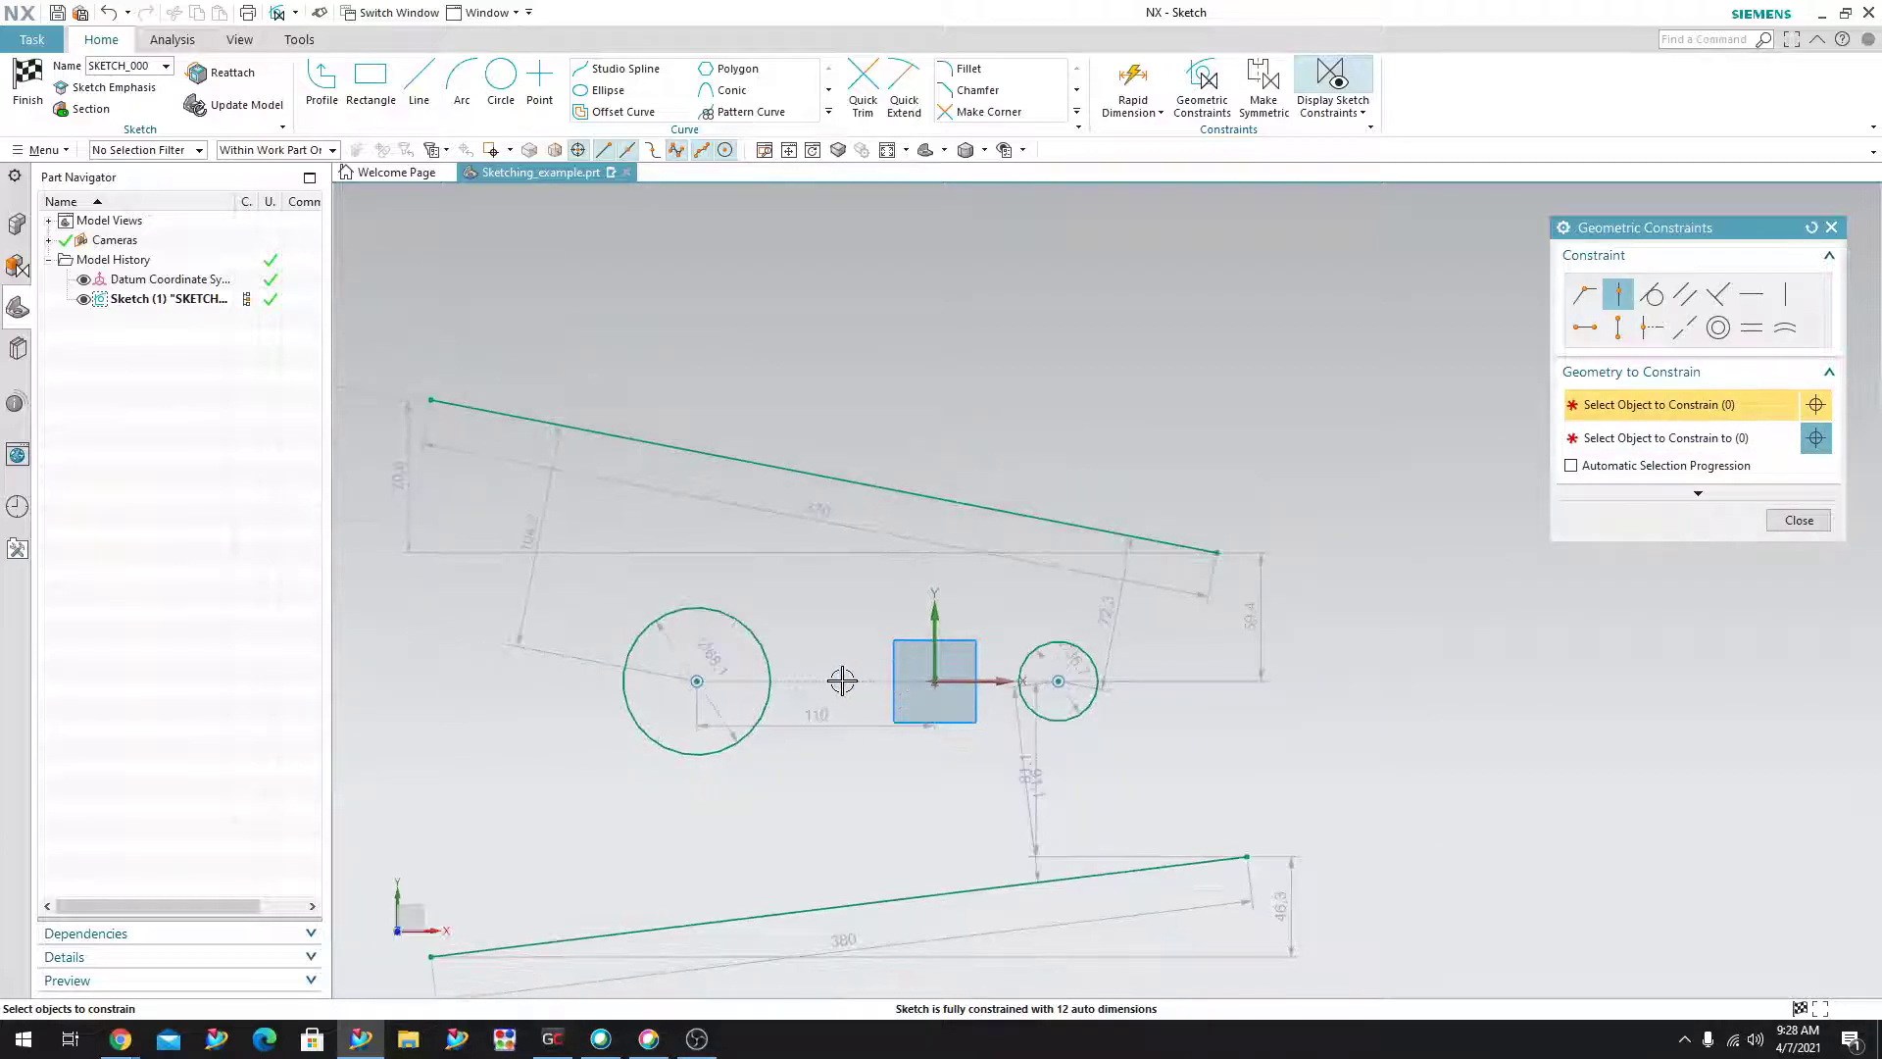
{"action": "scroll", "coordinate": [814, 686], "scroll_direction": "up", "scroll_amount": 1}
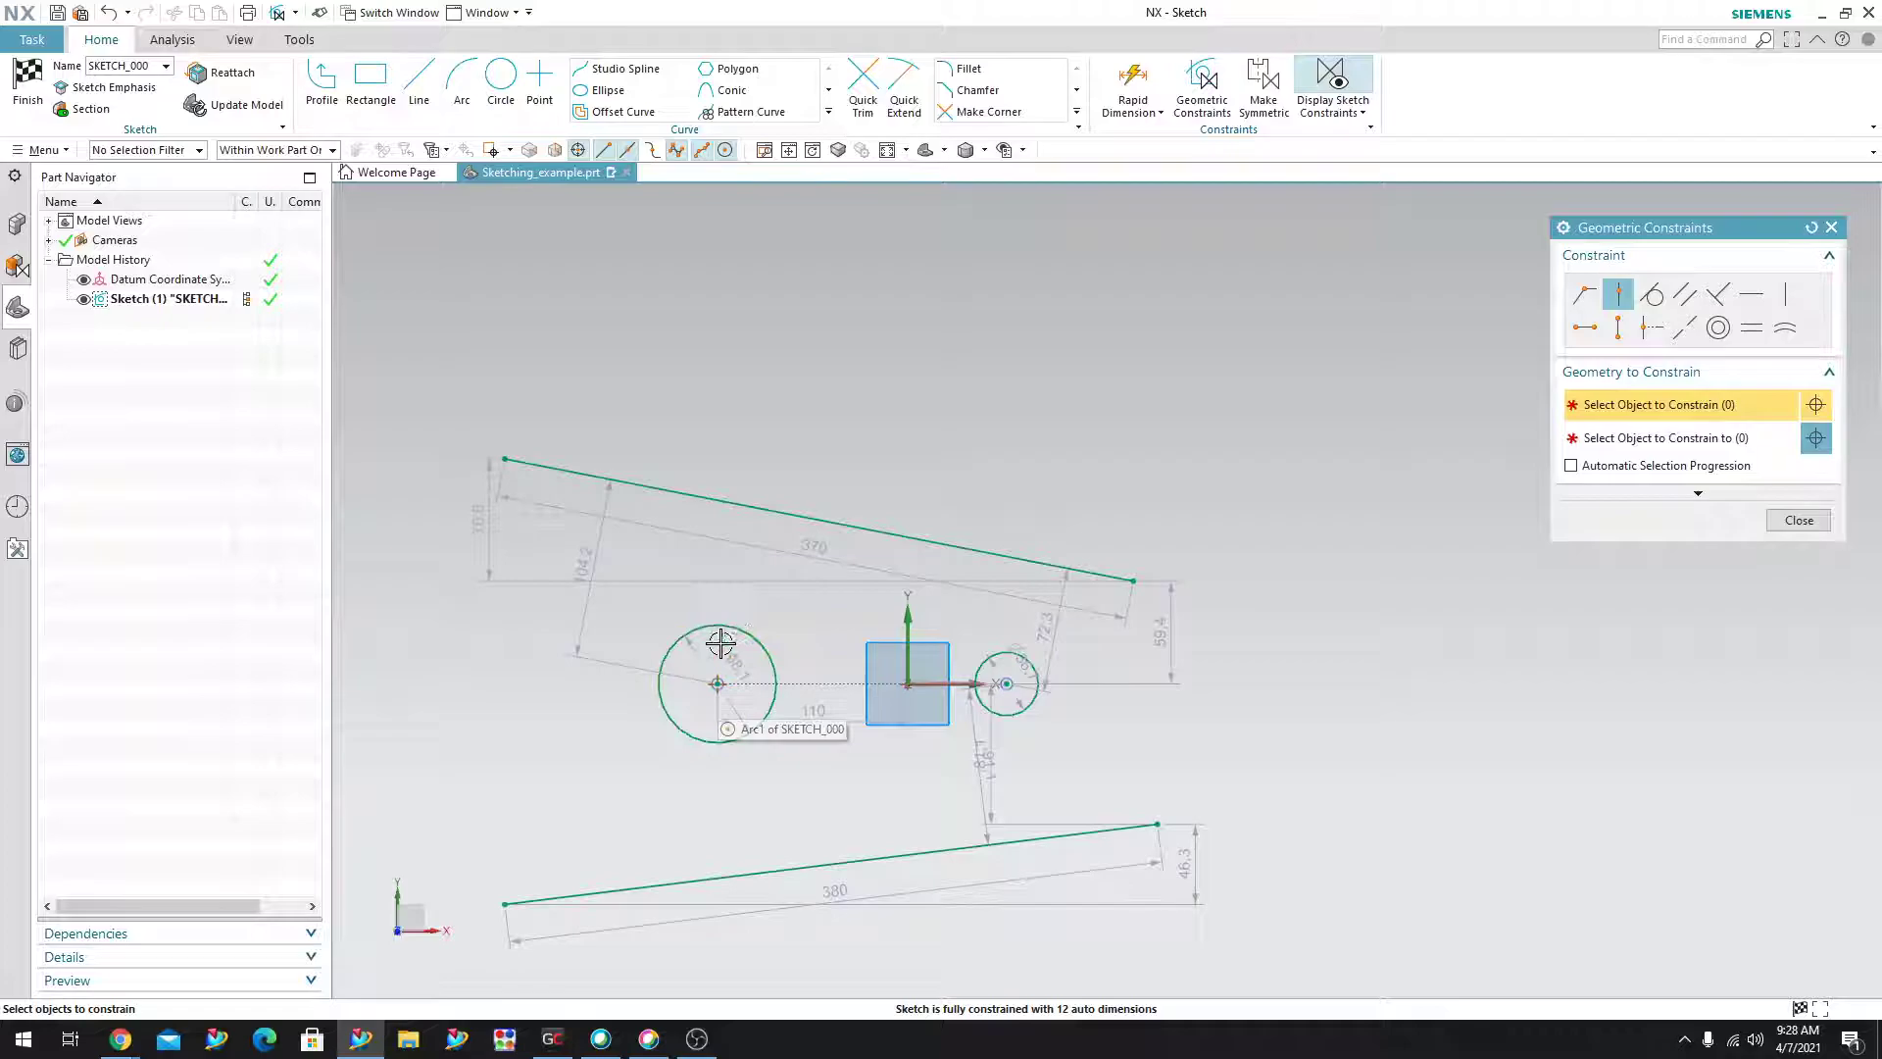
Make the top and bottom lines tangent to the large left circle.
{"action": "left_click", "coordinate": [1655, 295]}
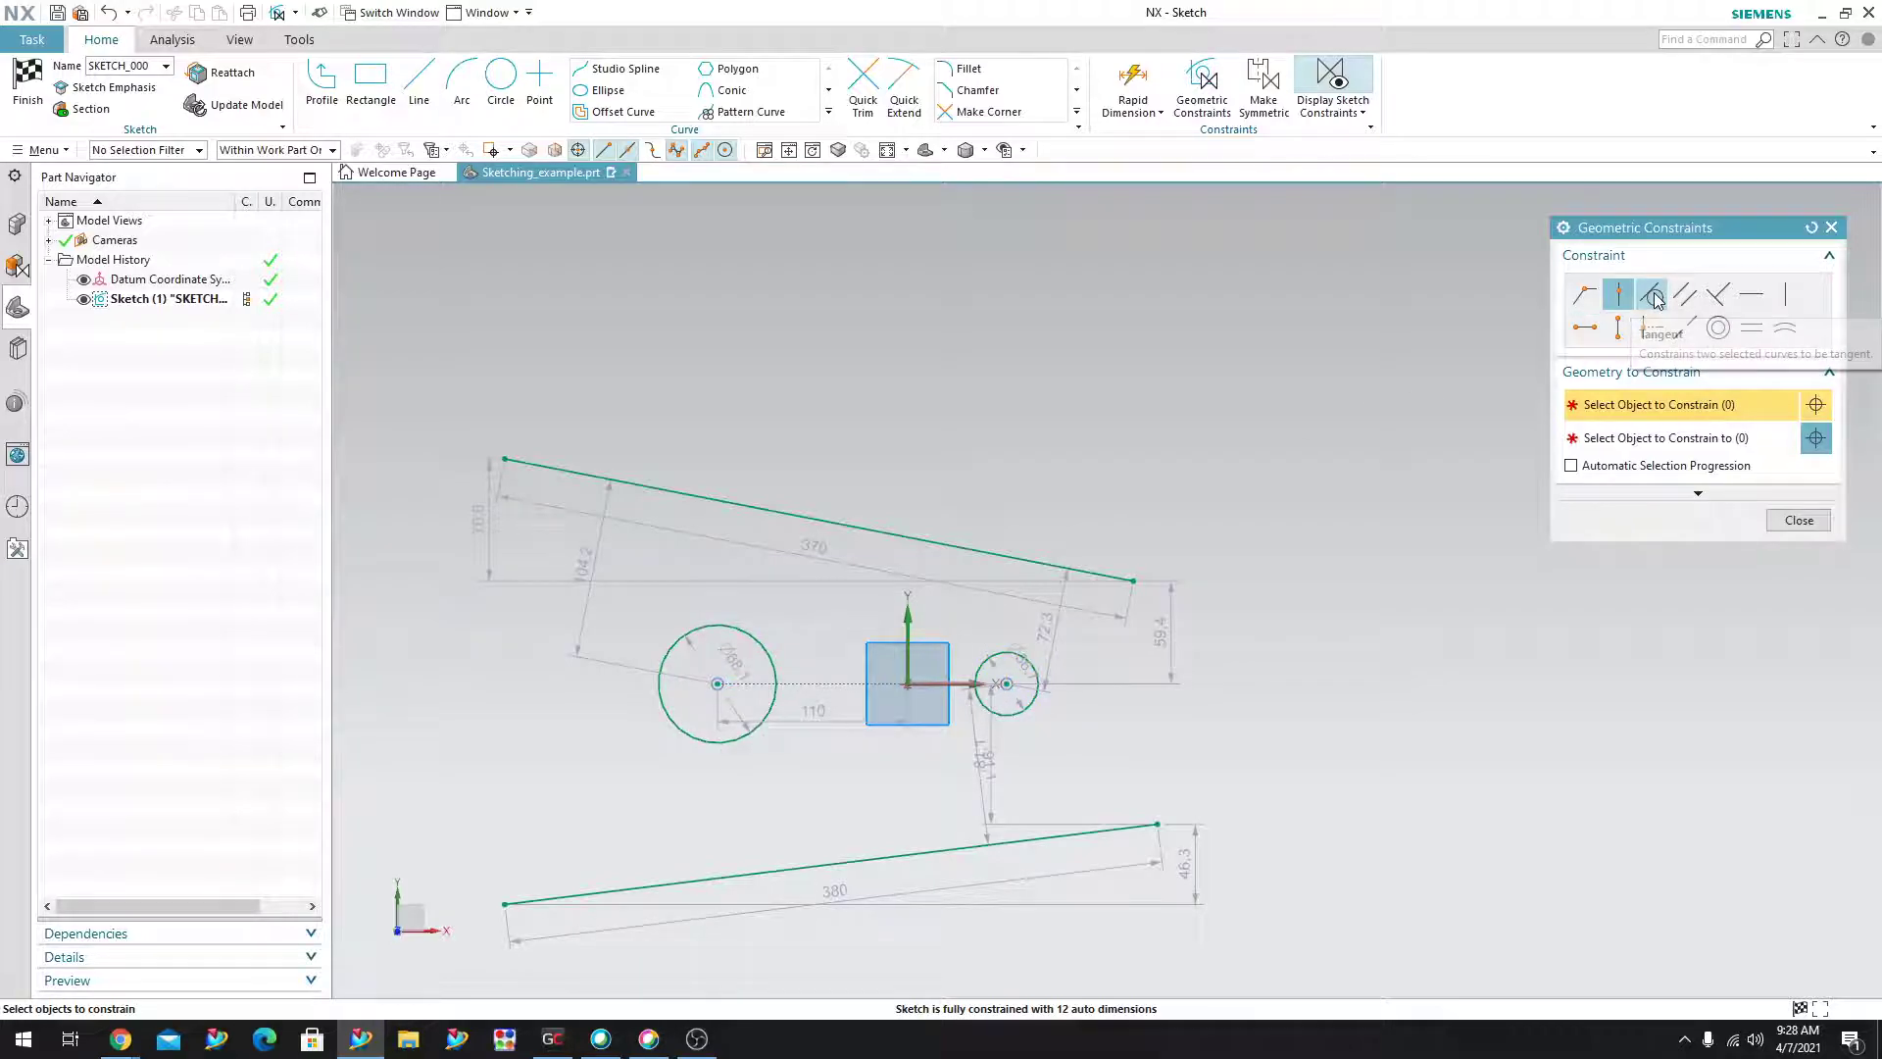
{"action": "left_click", "coordinate": [692, 495]}
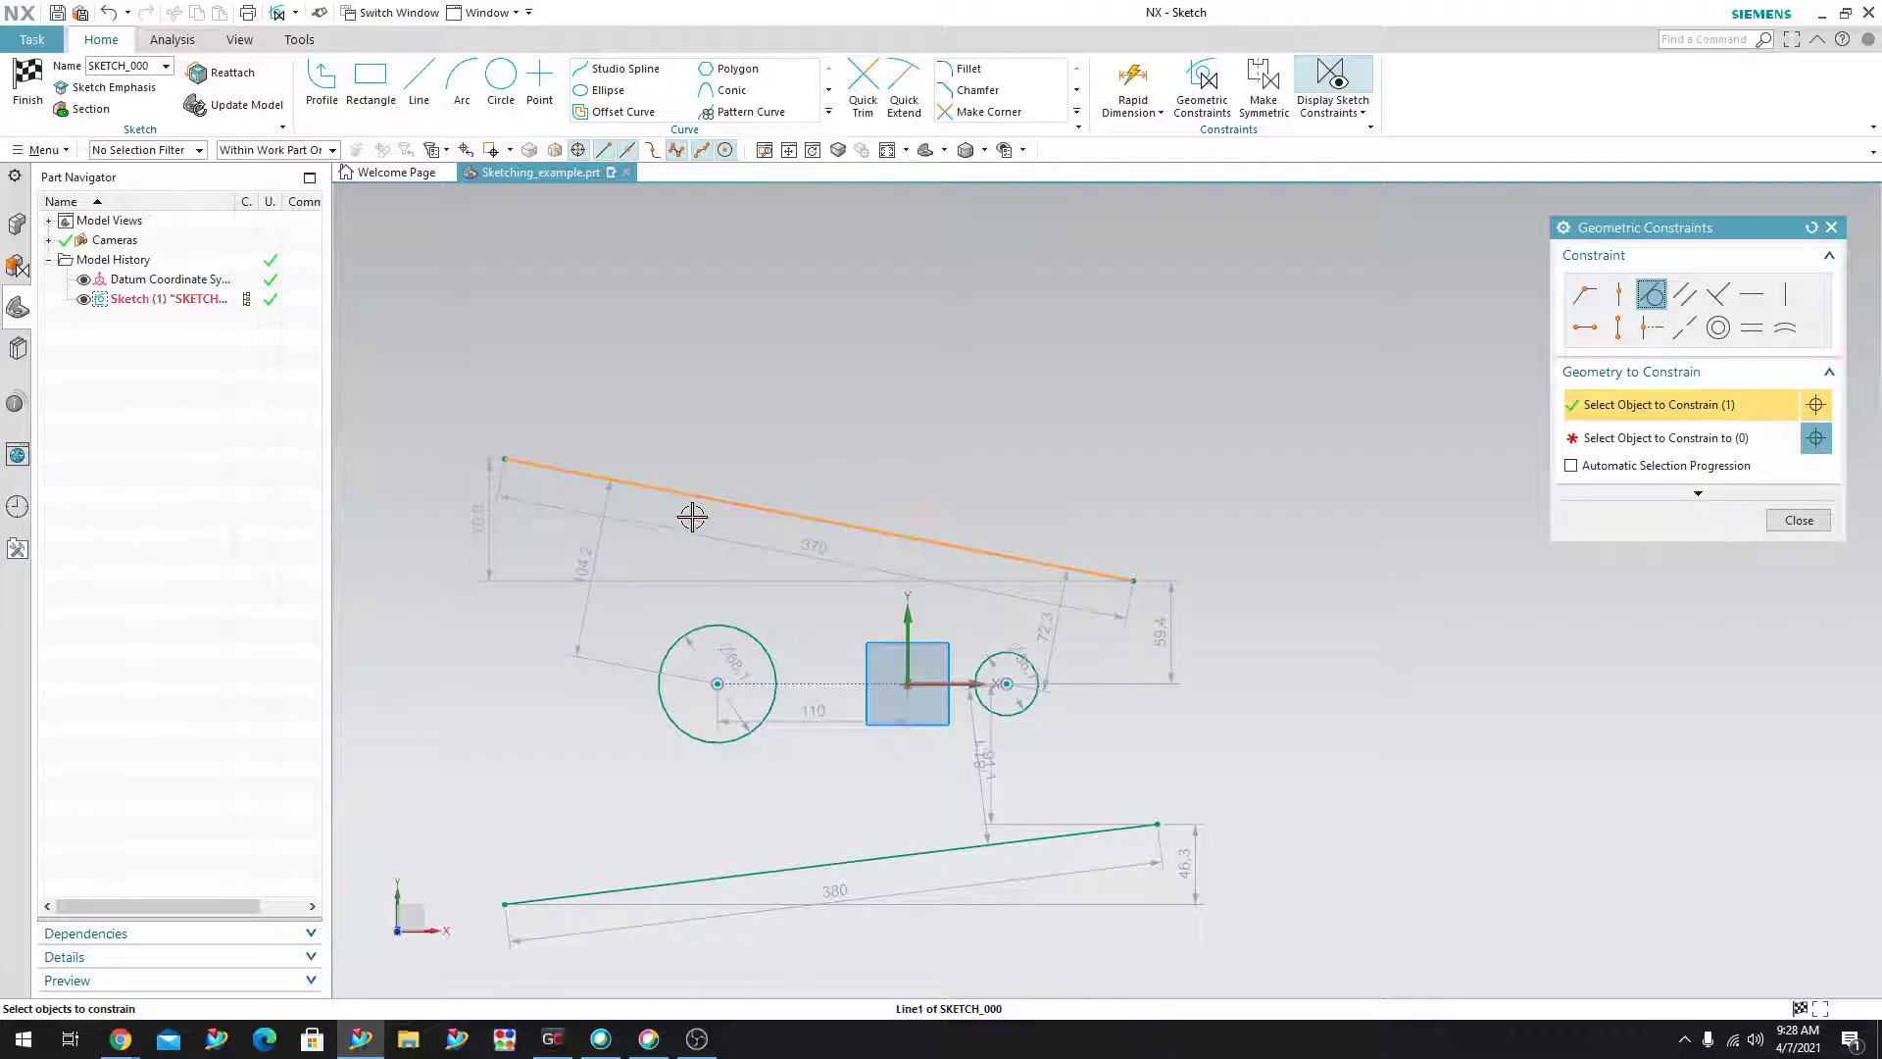
{"action": "left_click", "coordinate": [729, 626]}
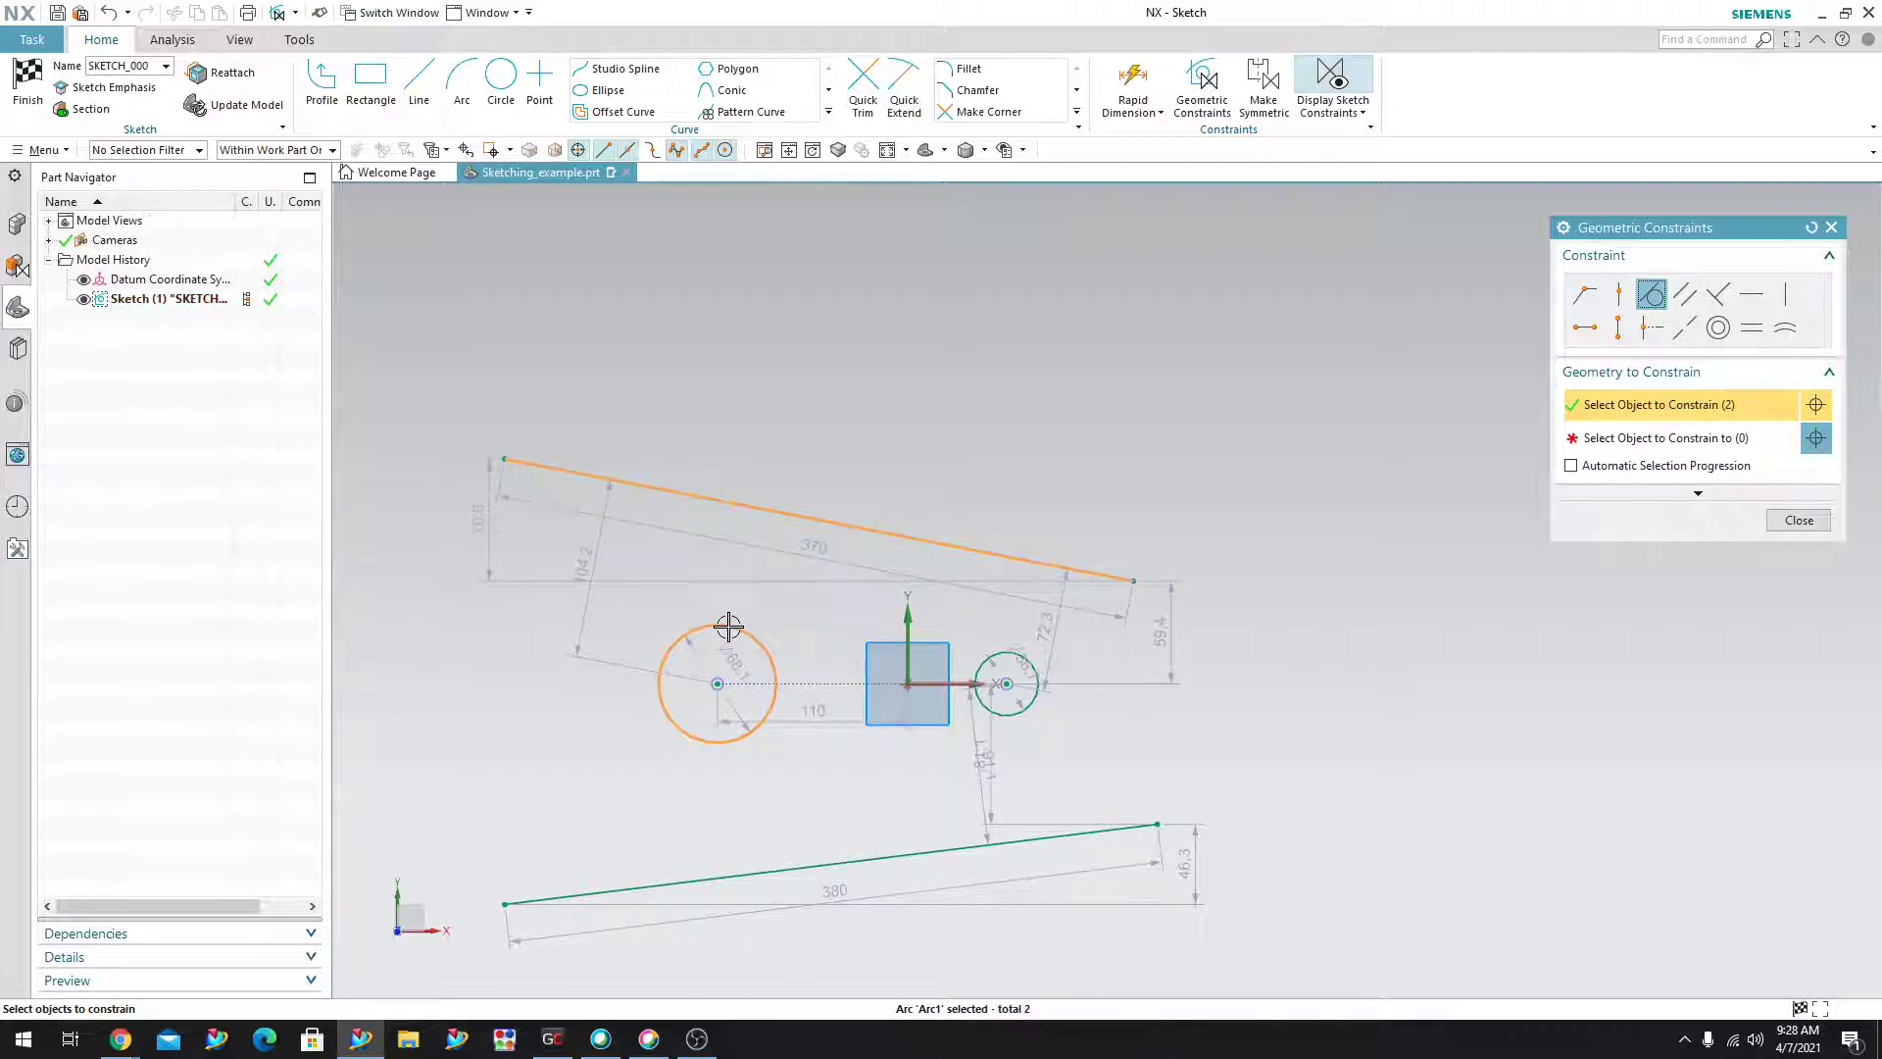
{"action": "left_click", "coordinate": [745, 638]}
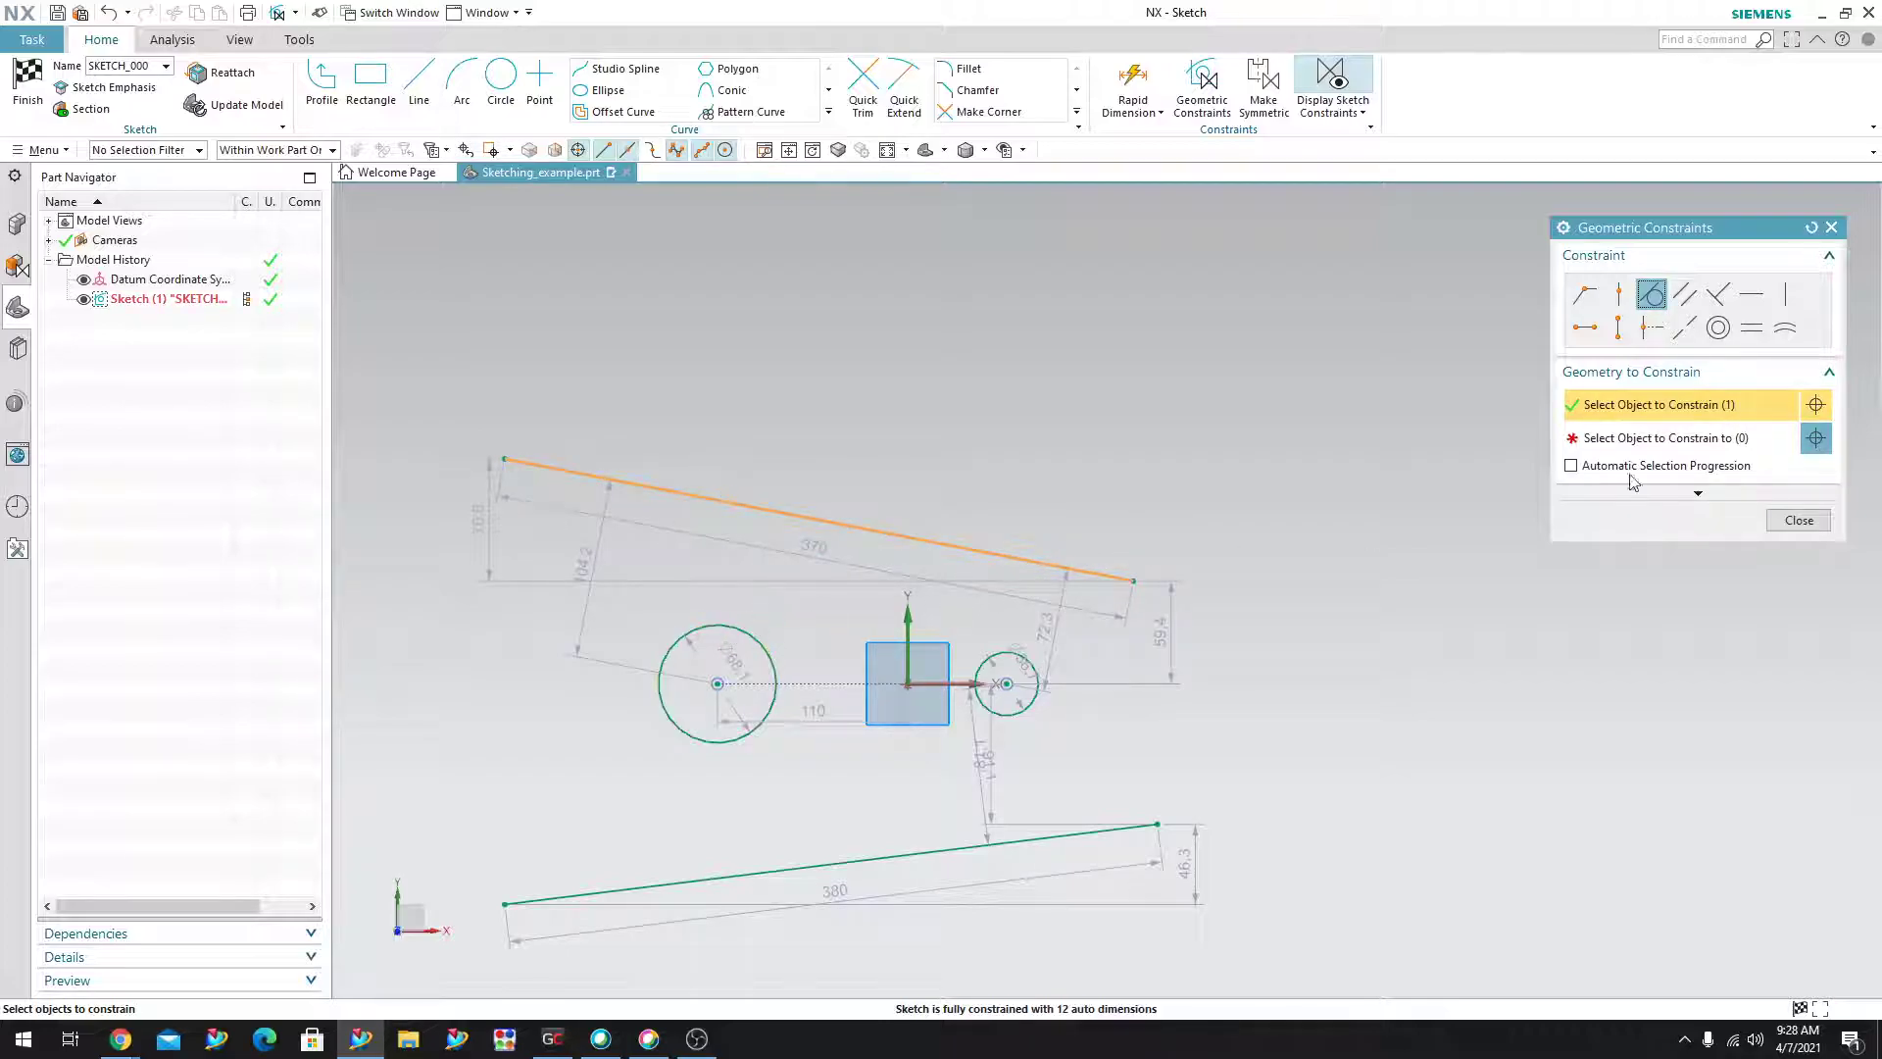
{"action": "middle_click", "coordinate": [754, 632]}
{"action": "left_click", "coordinate": [749, 630]}
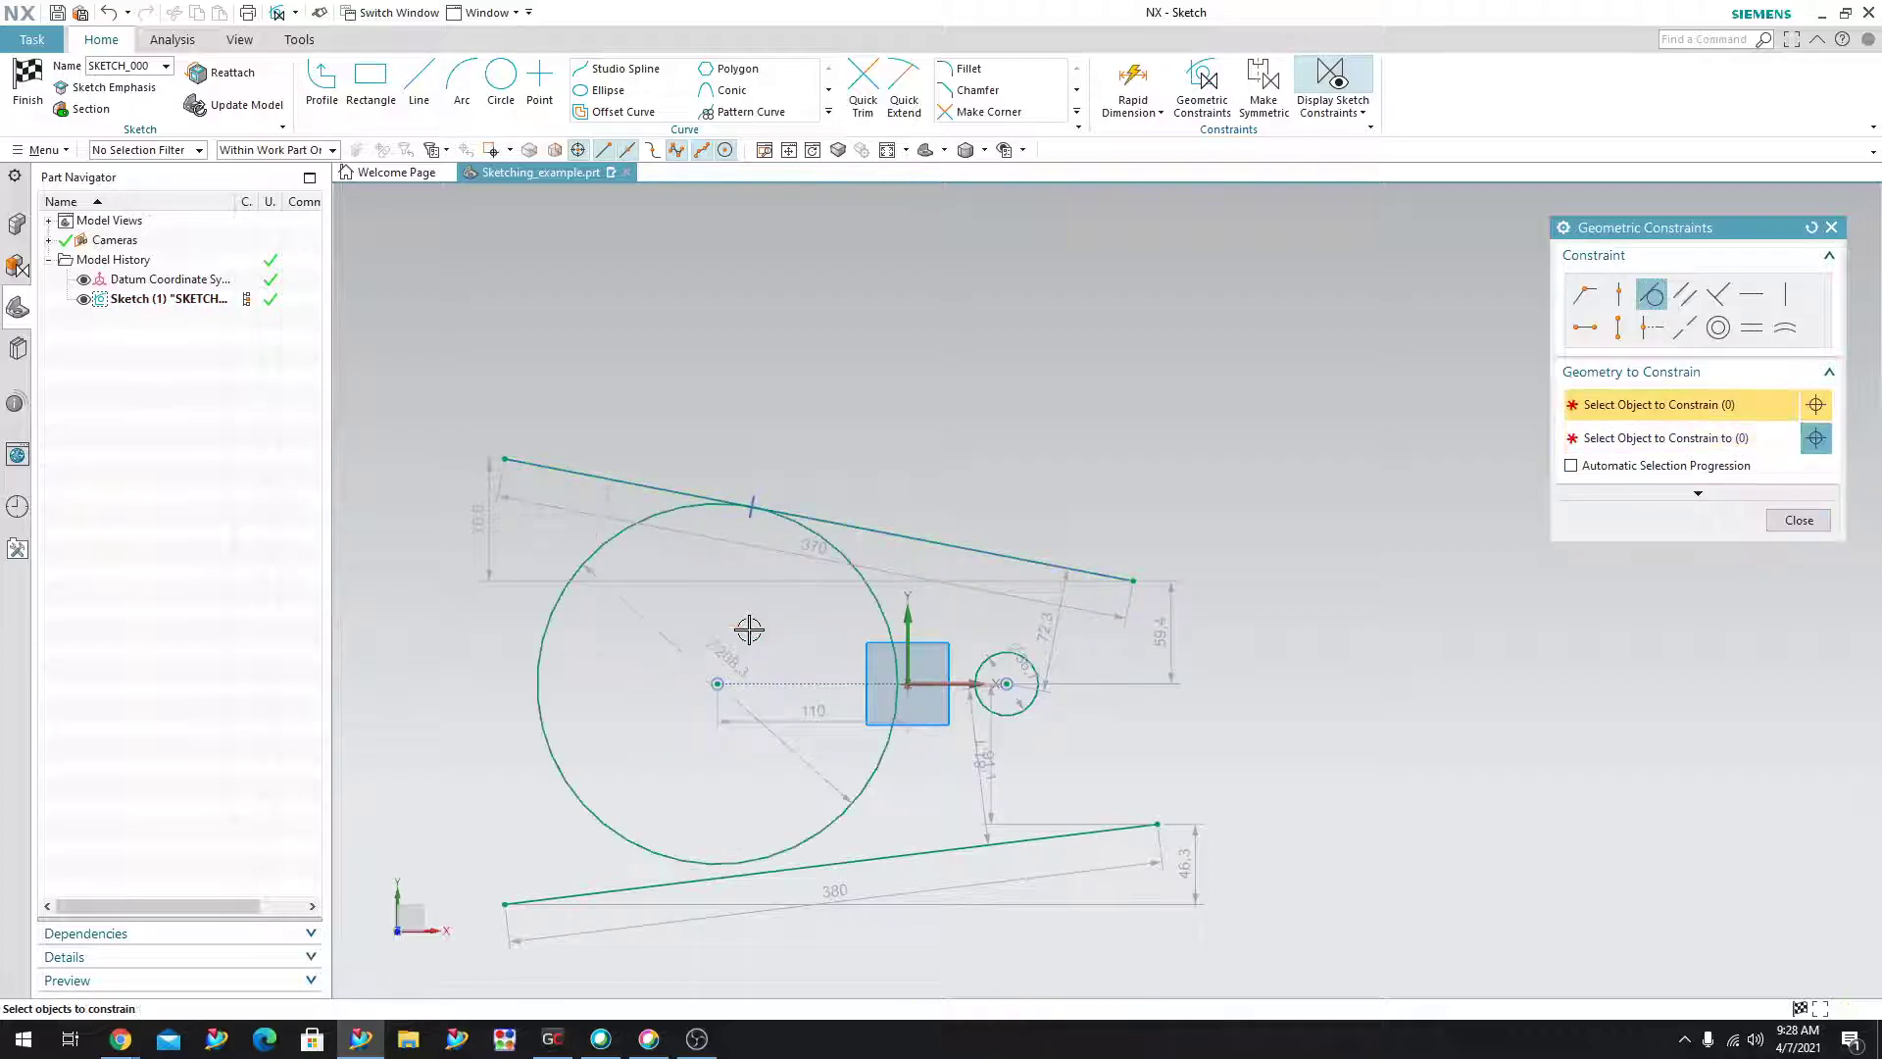
{"action": "left_click", "coordinate": [714, 879]}
{"action": "left_click", "coordinate": [700, 867]}
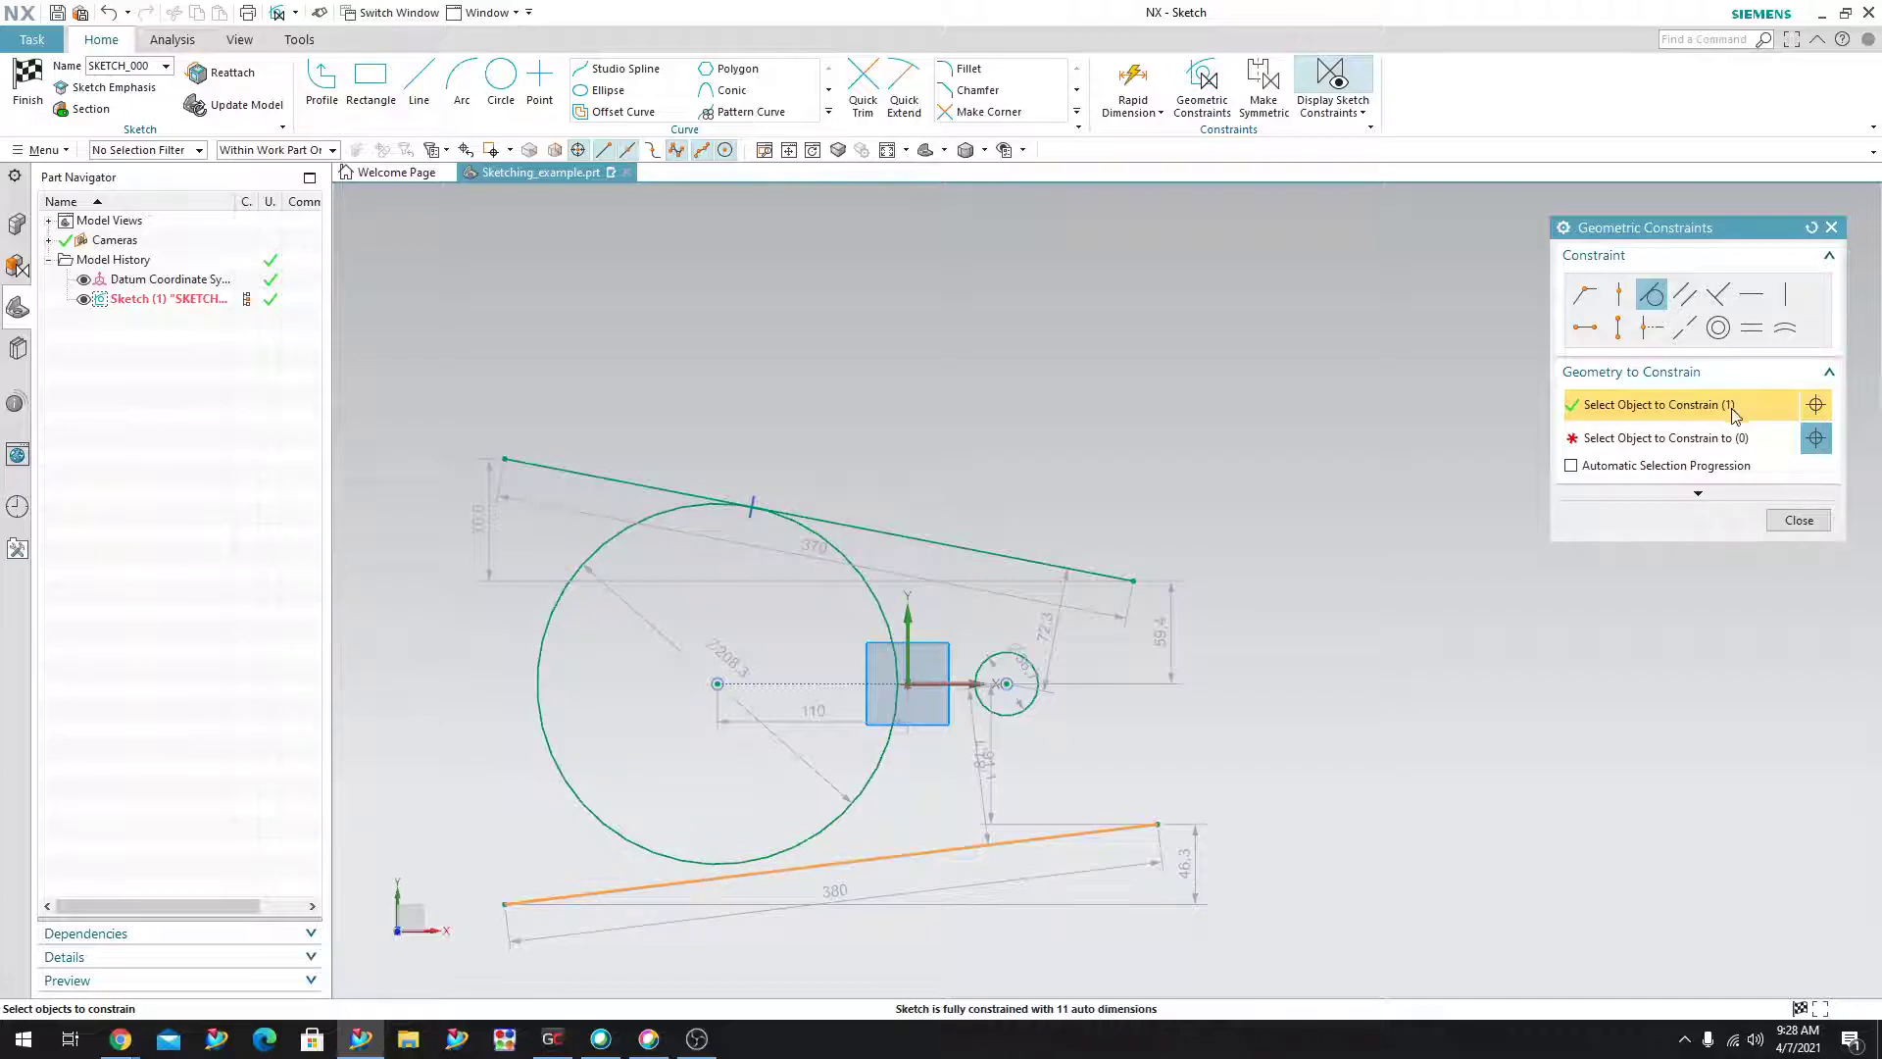
{"action": "left_click", "coordinate": [1734, 437]}
{"action": "left_click", "coordinate": [828, 824]}
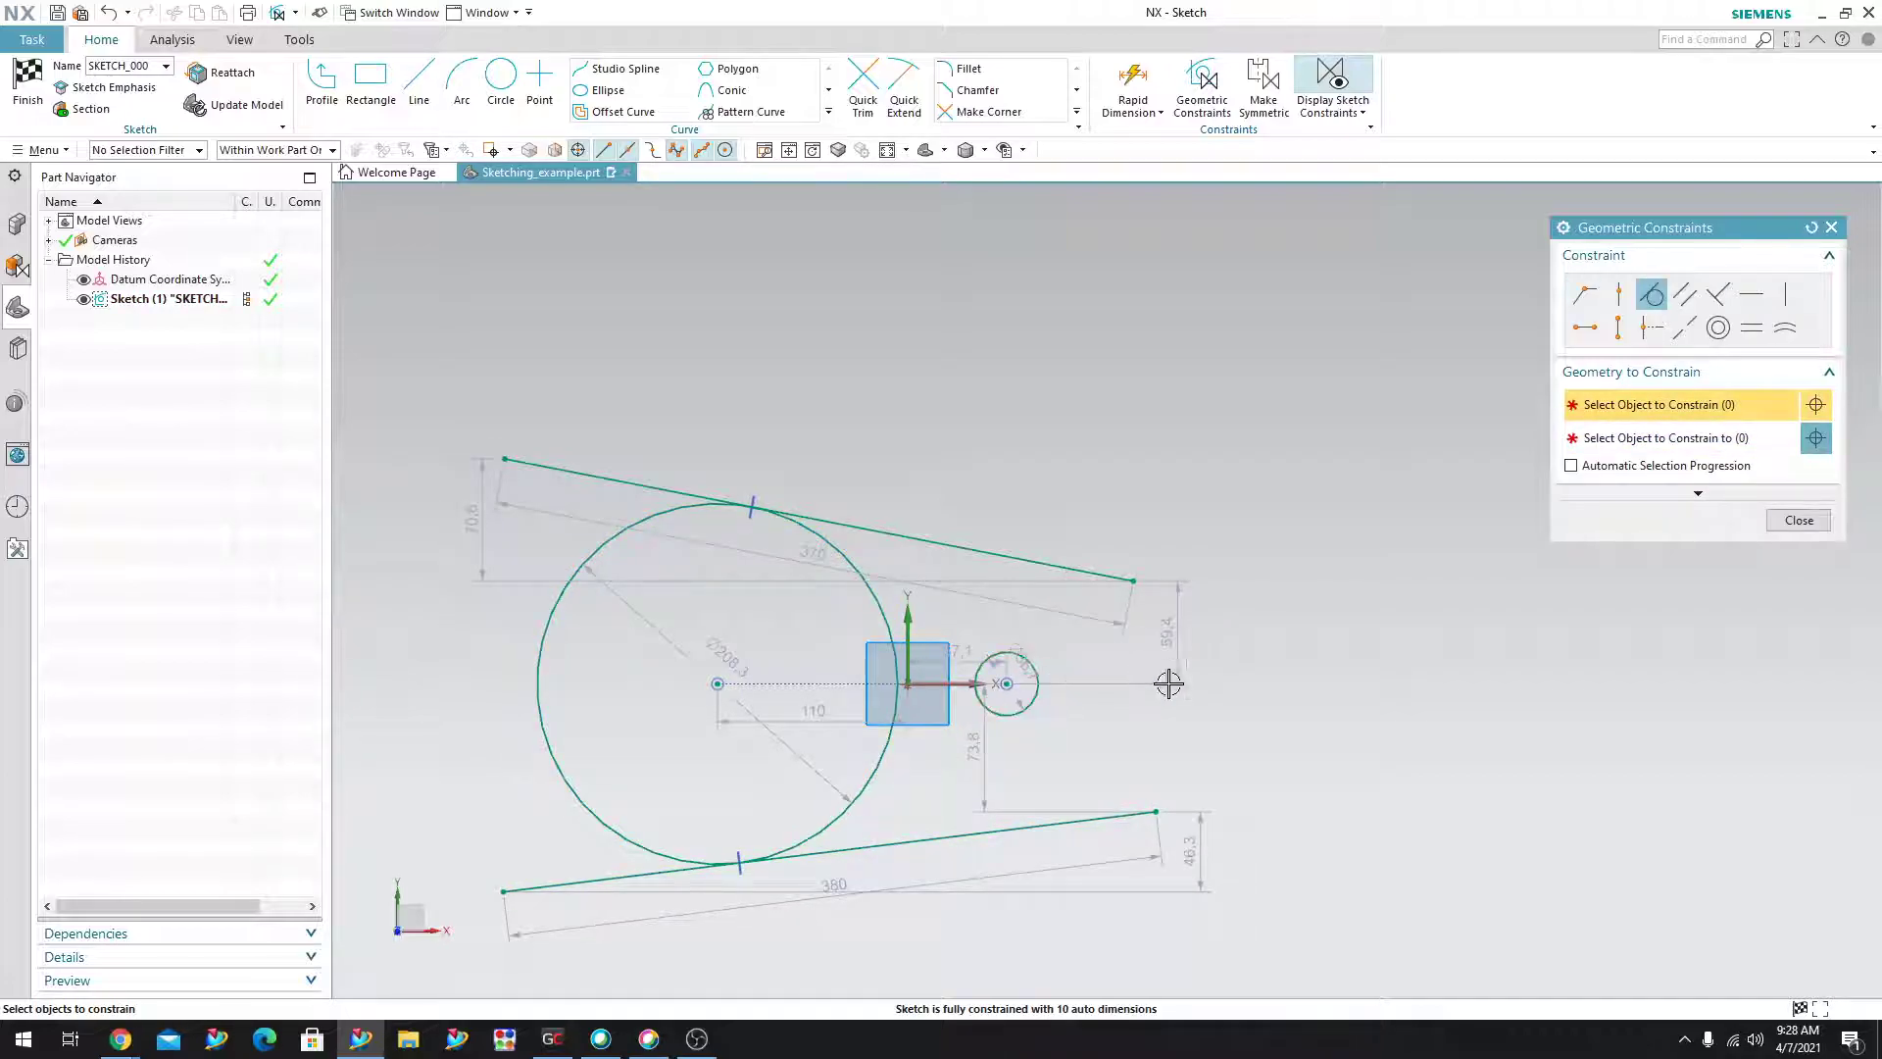
Make the small circle tangent to the top line and, after a conflict warning, the bottom line.
{"action": "left_click", "coordinate": [1025, 662]}
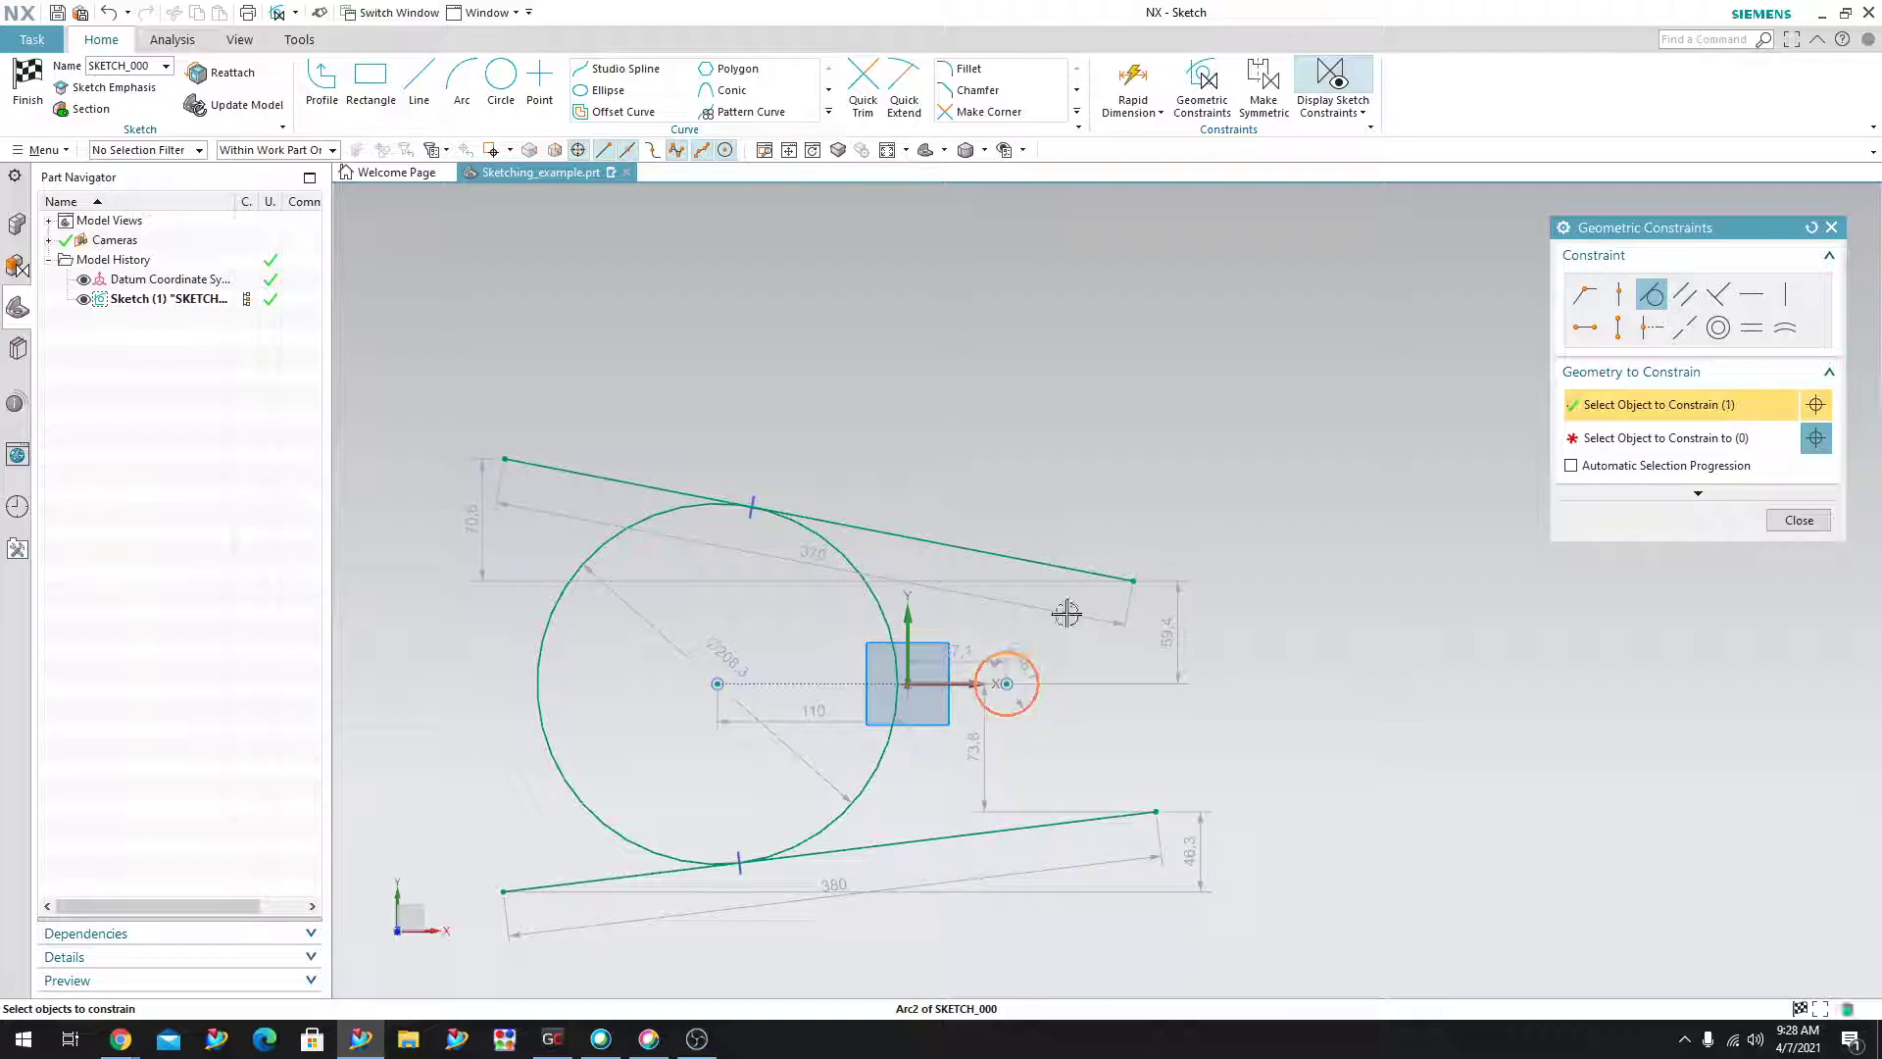
{"action": "left_click", "coordinate": [1633, 447]}
{"action": "left_click", "coordinate": [1063, 557]}
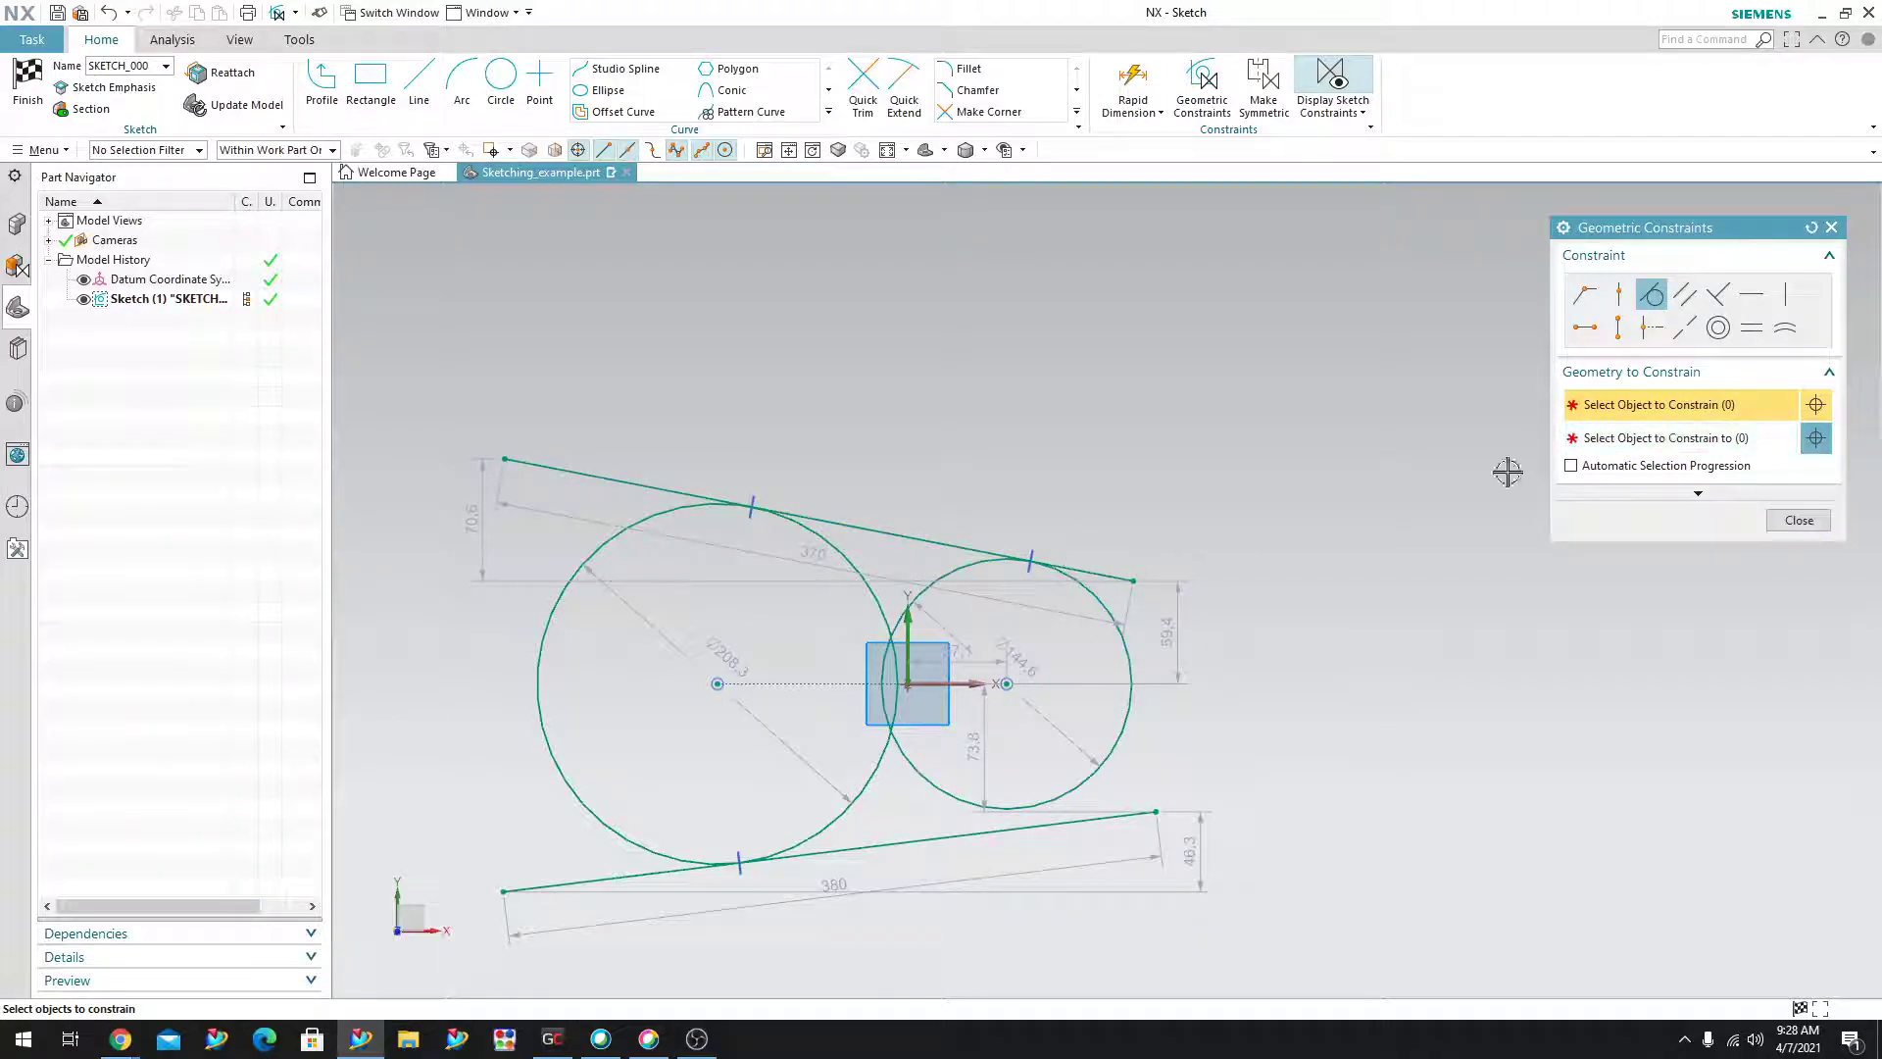
{"action": "left_click", "coordinate": [1130, 711]}
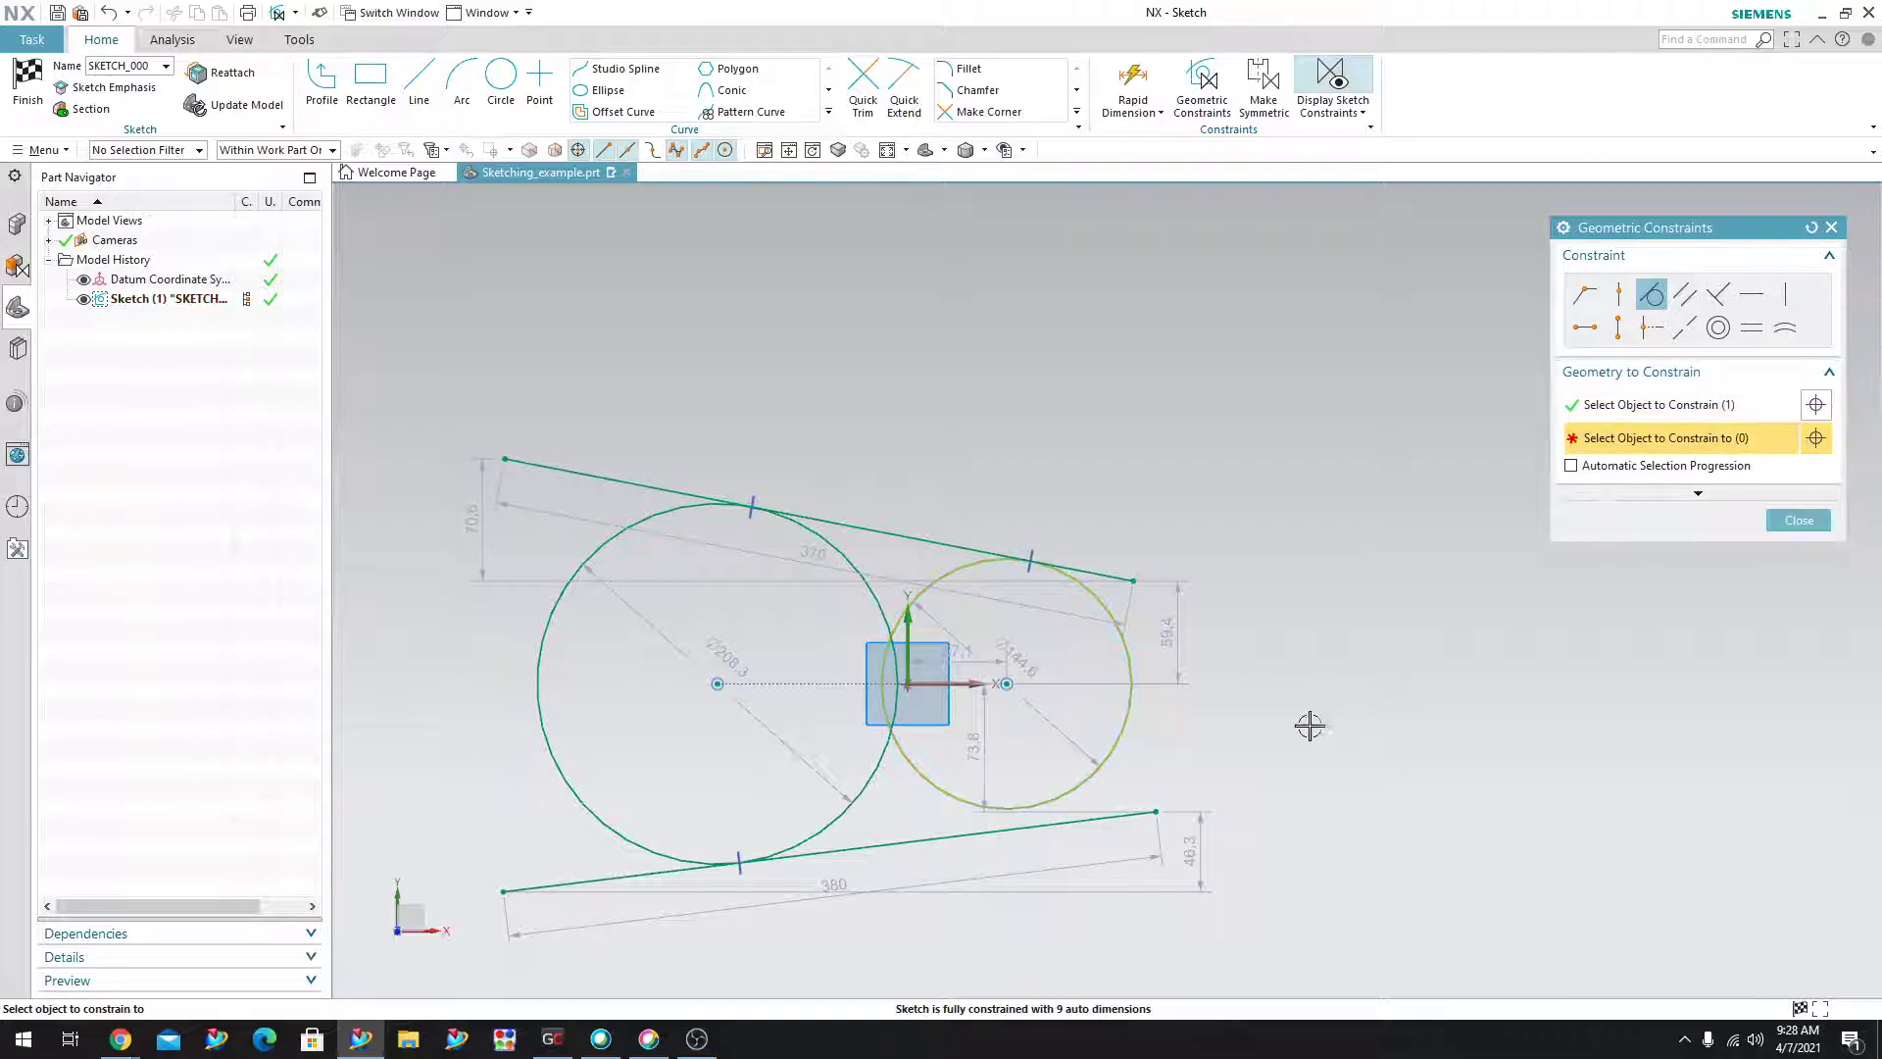
{"action": "left_click", "coordinate": [1130, 812]}
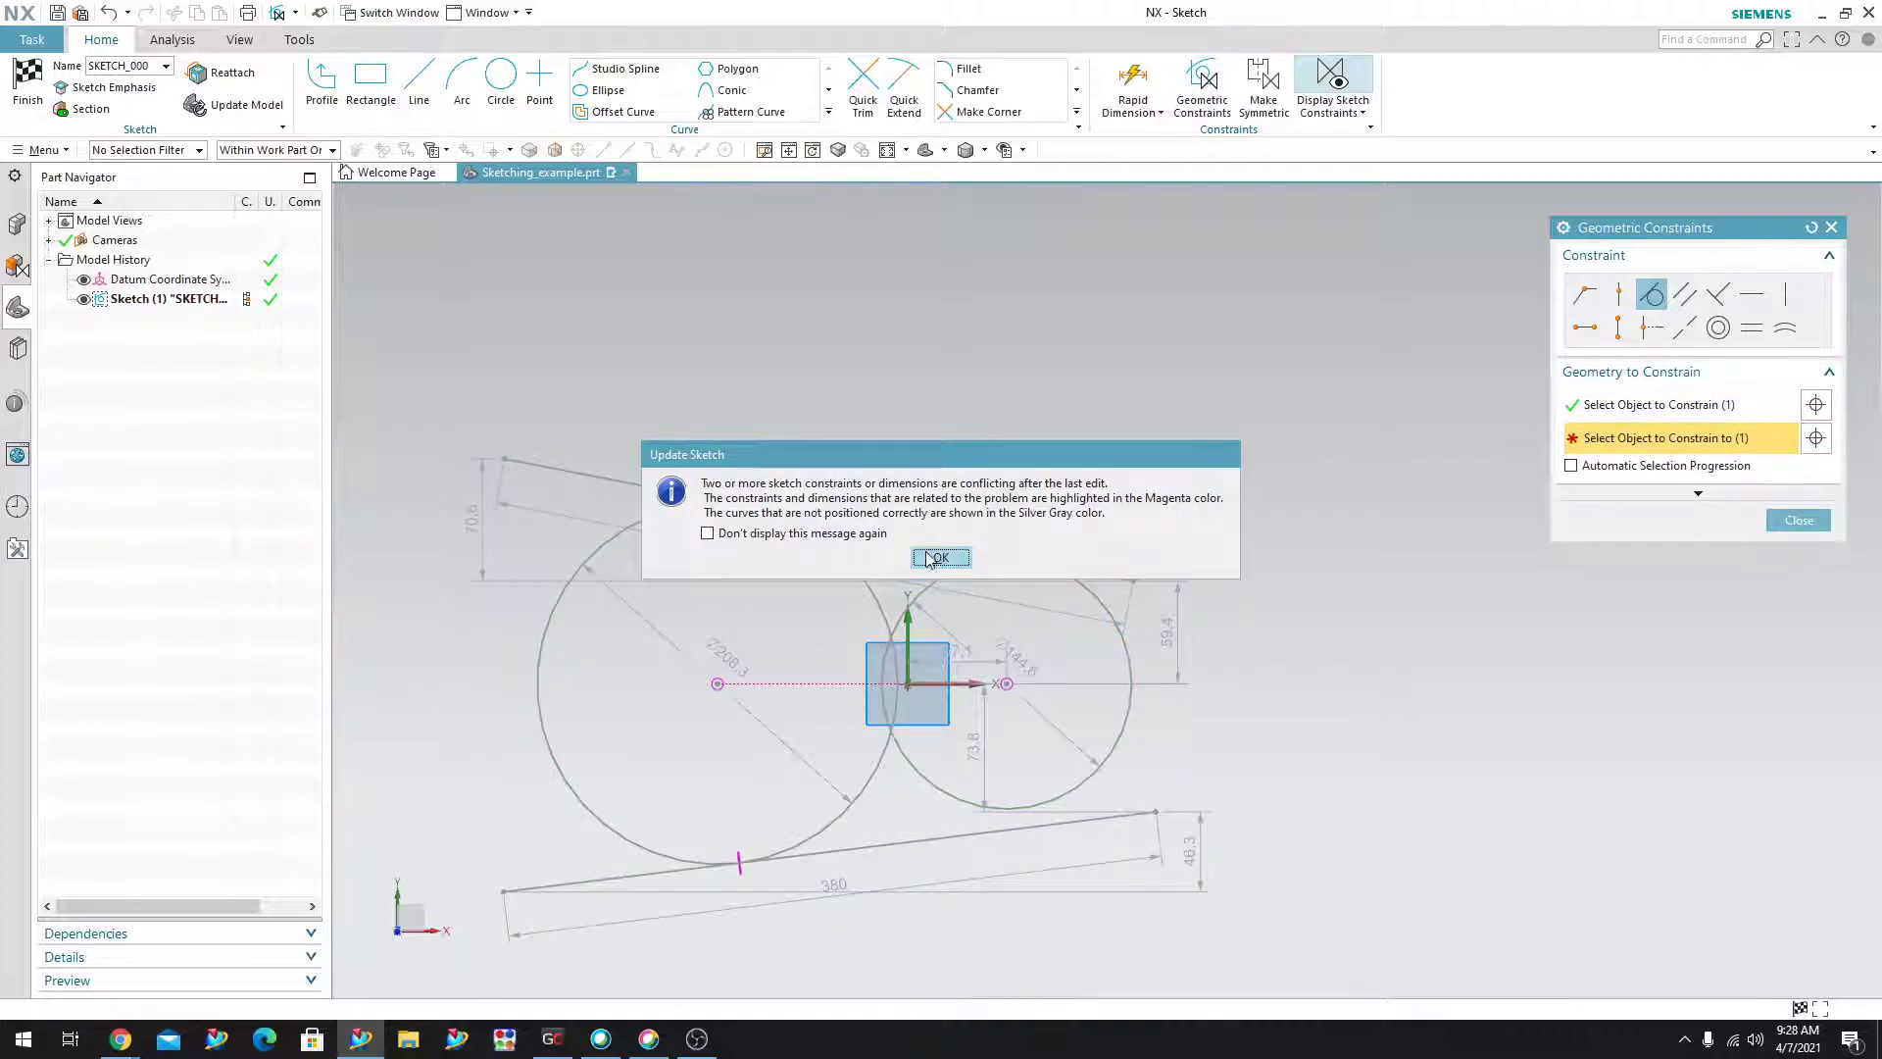
{"action": "left_click", "coordinate": [936, 557]}
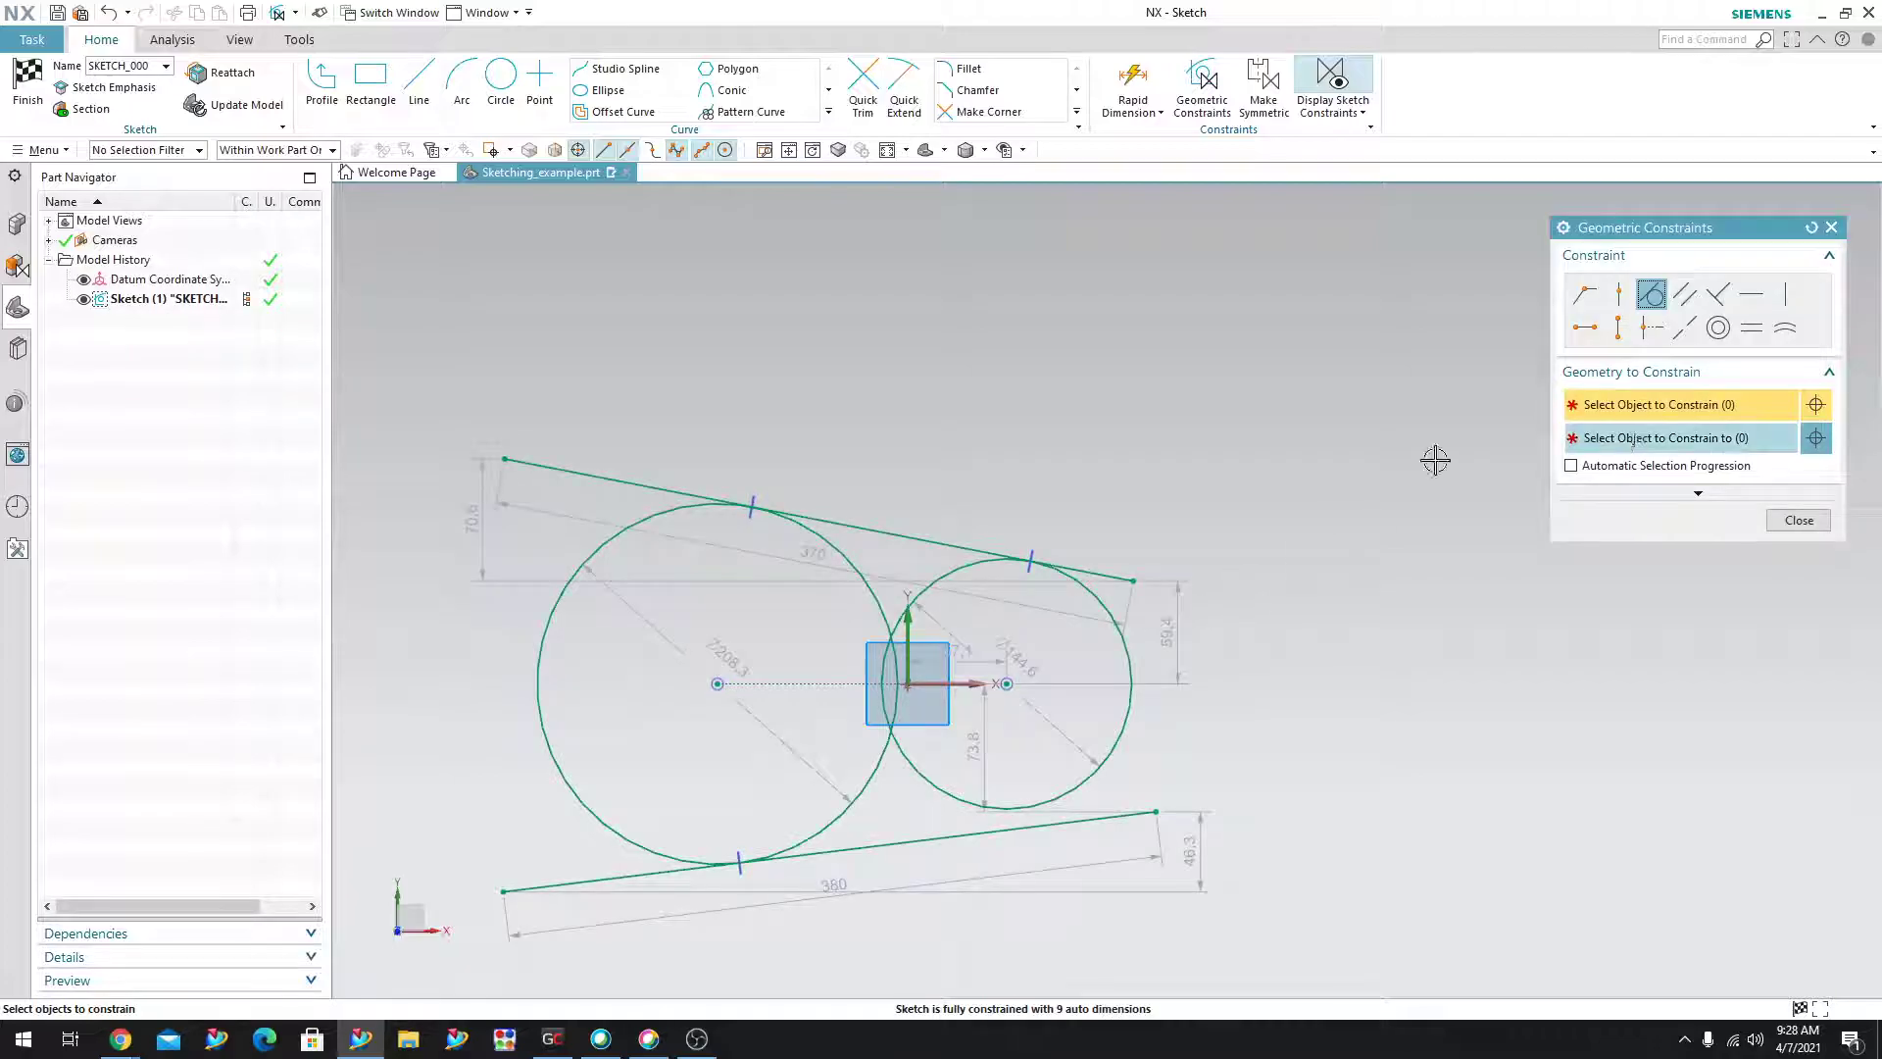
{"action": "left_click", "coordinate": [1031, 813]}
{"action": "left_click", "coordinate": [1628, 441]}
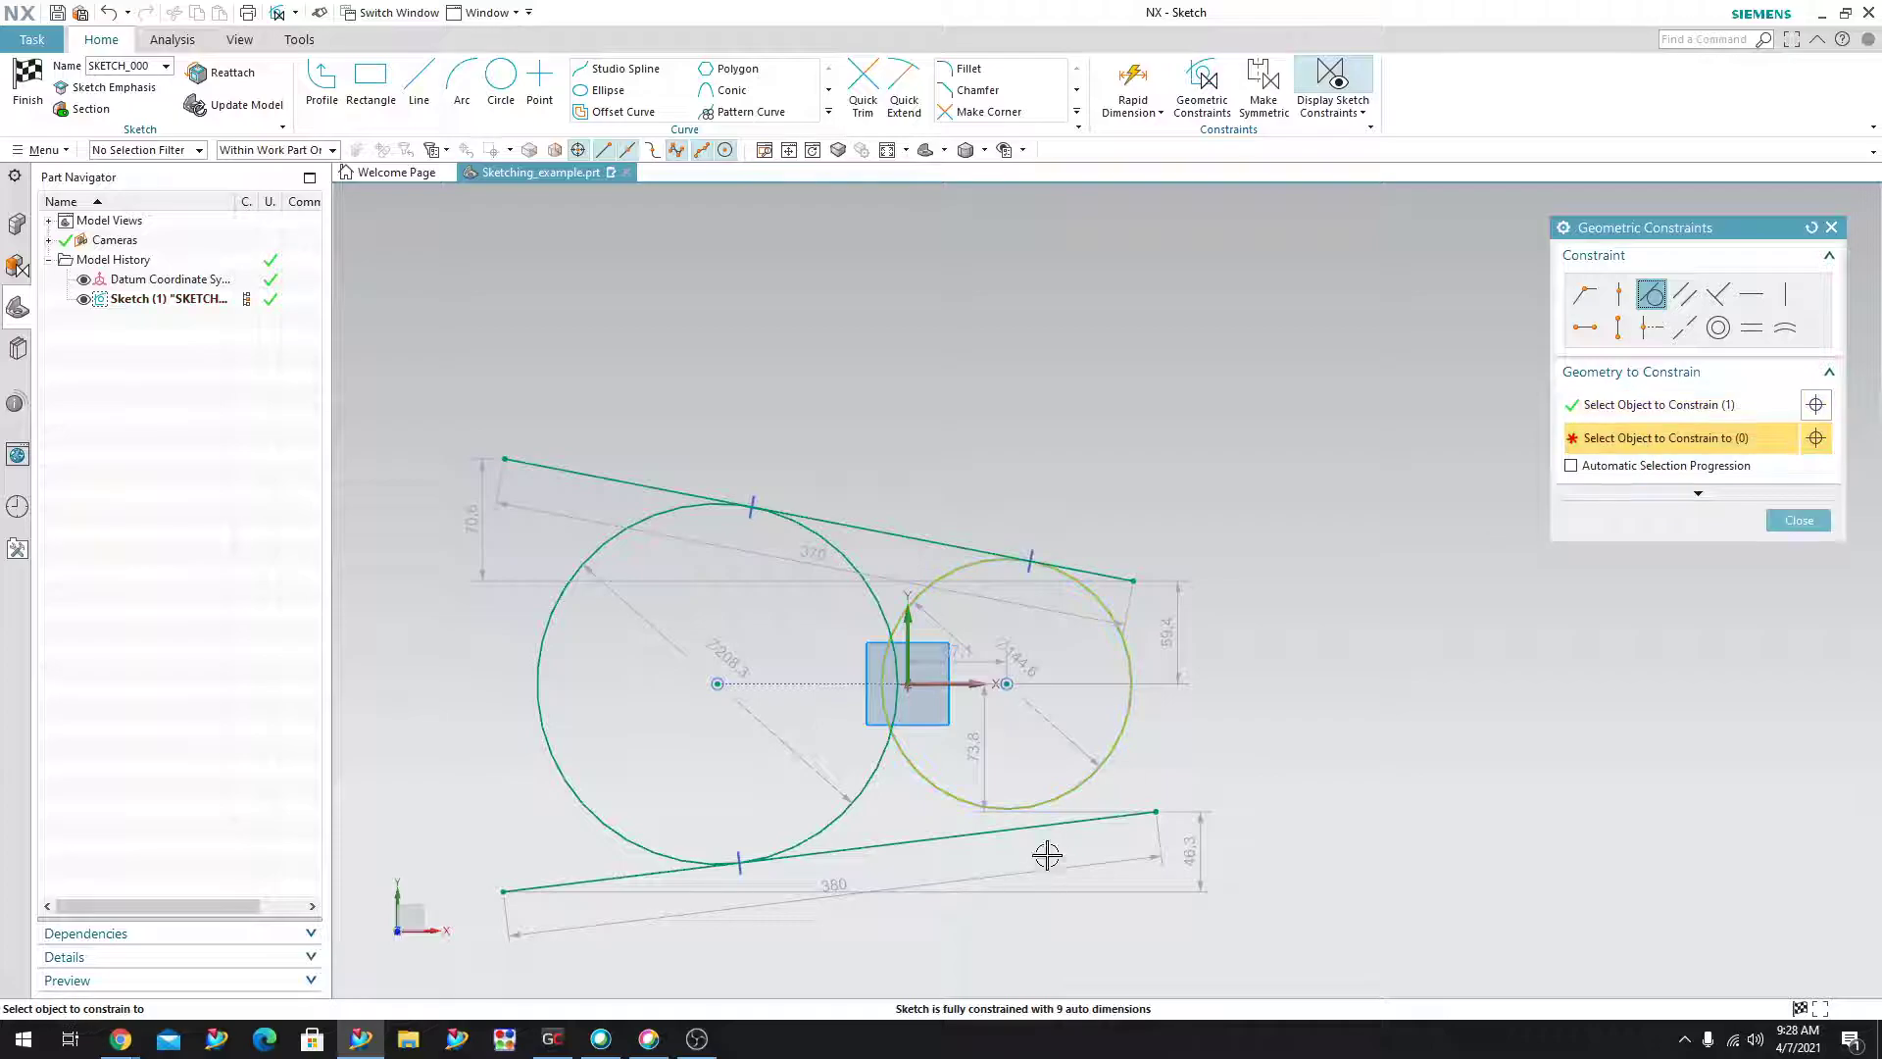
{"action": "left_click", "coordinate": [1076, 823]}
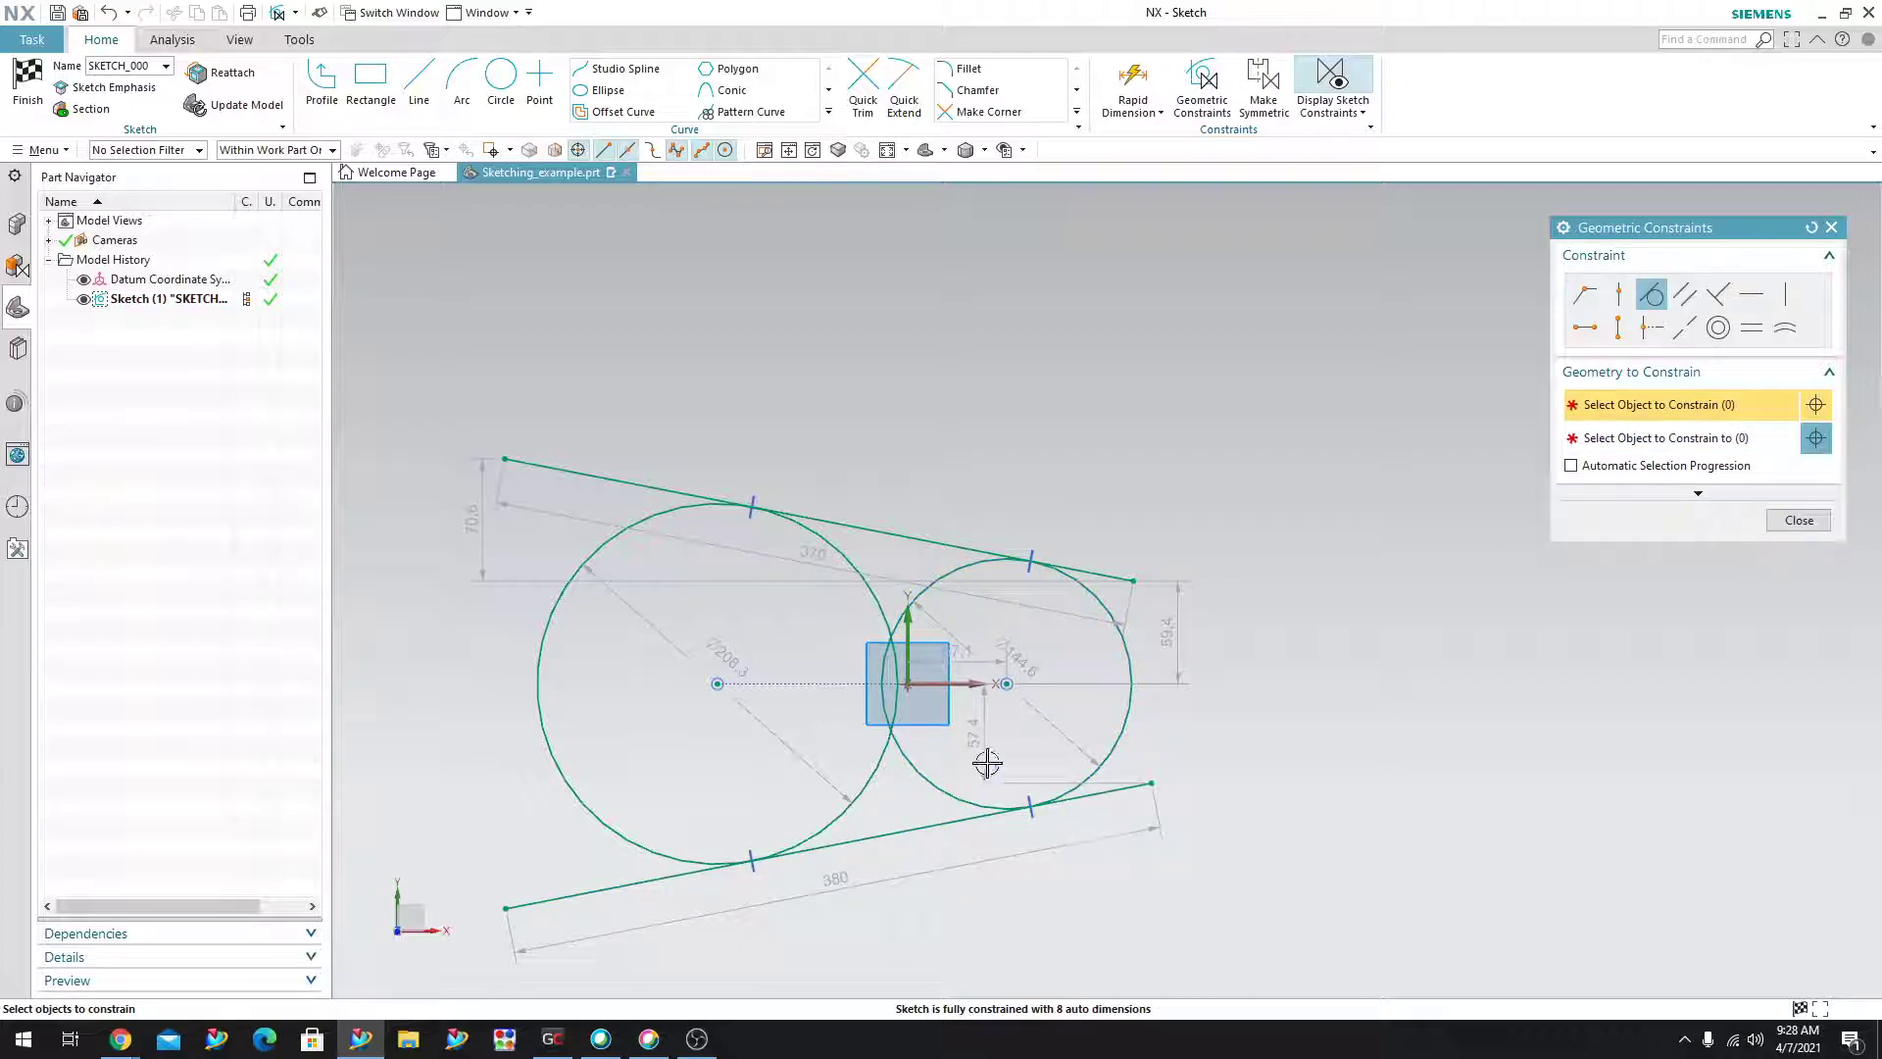
{"action": "left_click", "coordinate": [1820, 523]}
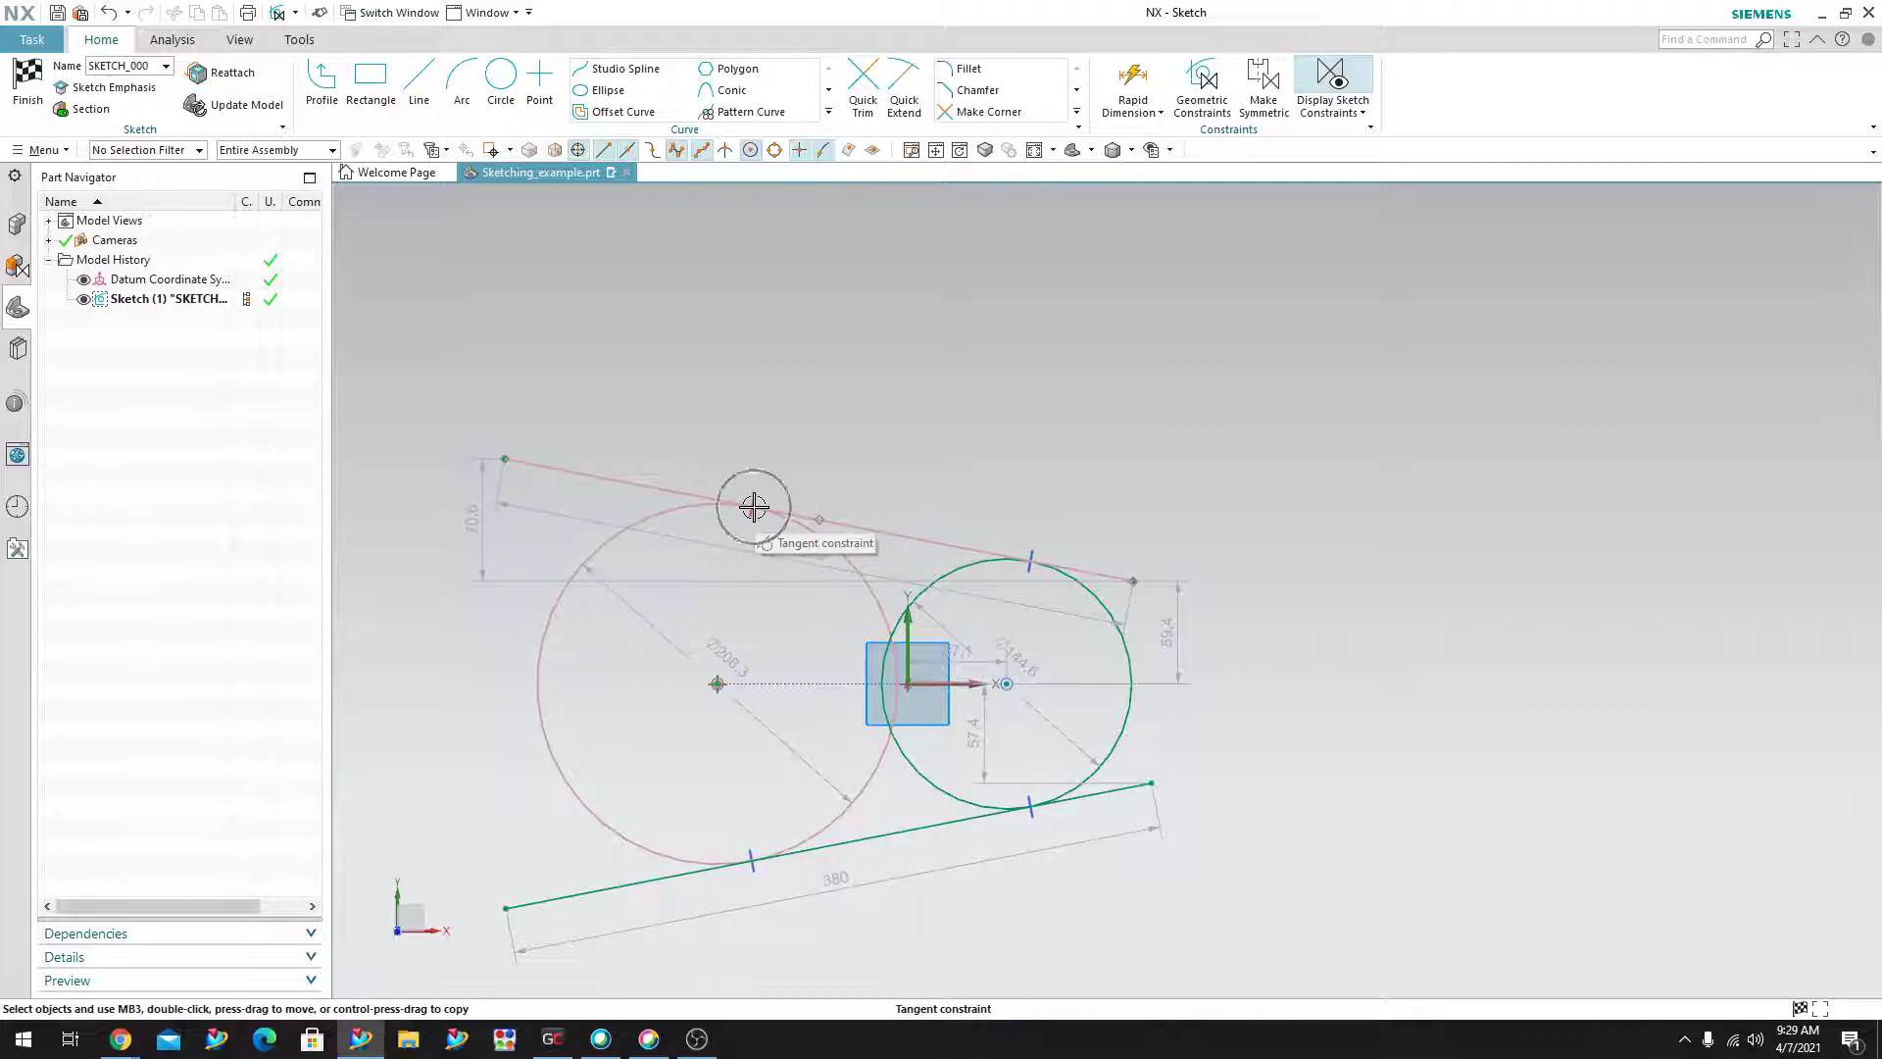
Make the top line tangent to the left circle and check the sketch stays fully constrained.
{"action": "left_click", "coordinate": [753, 508]}
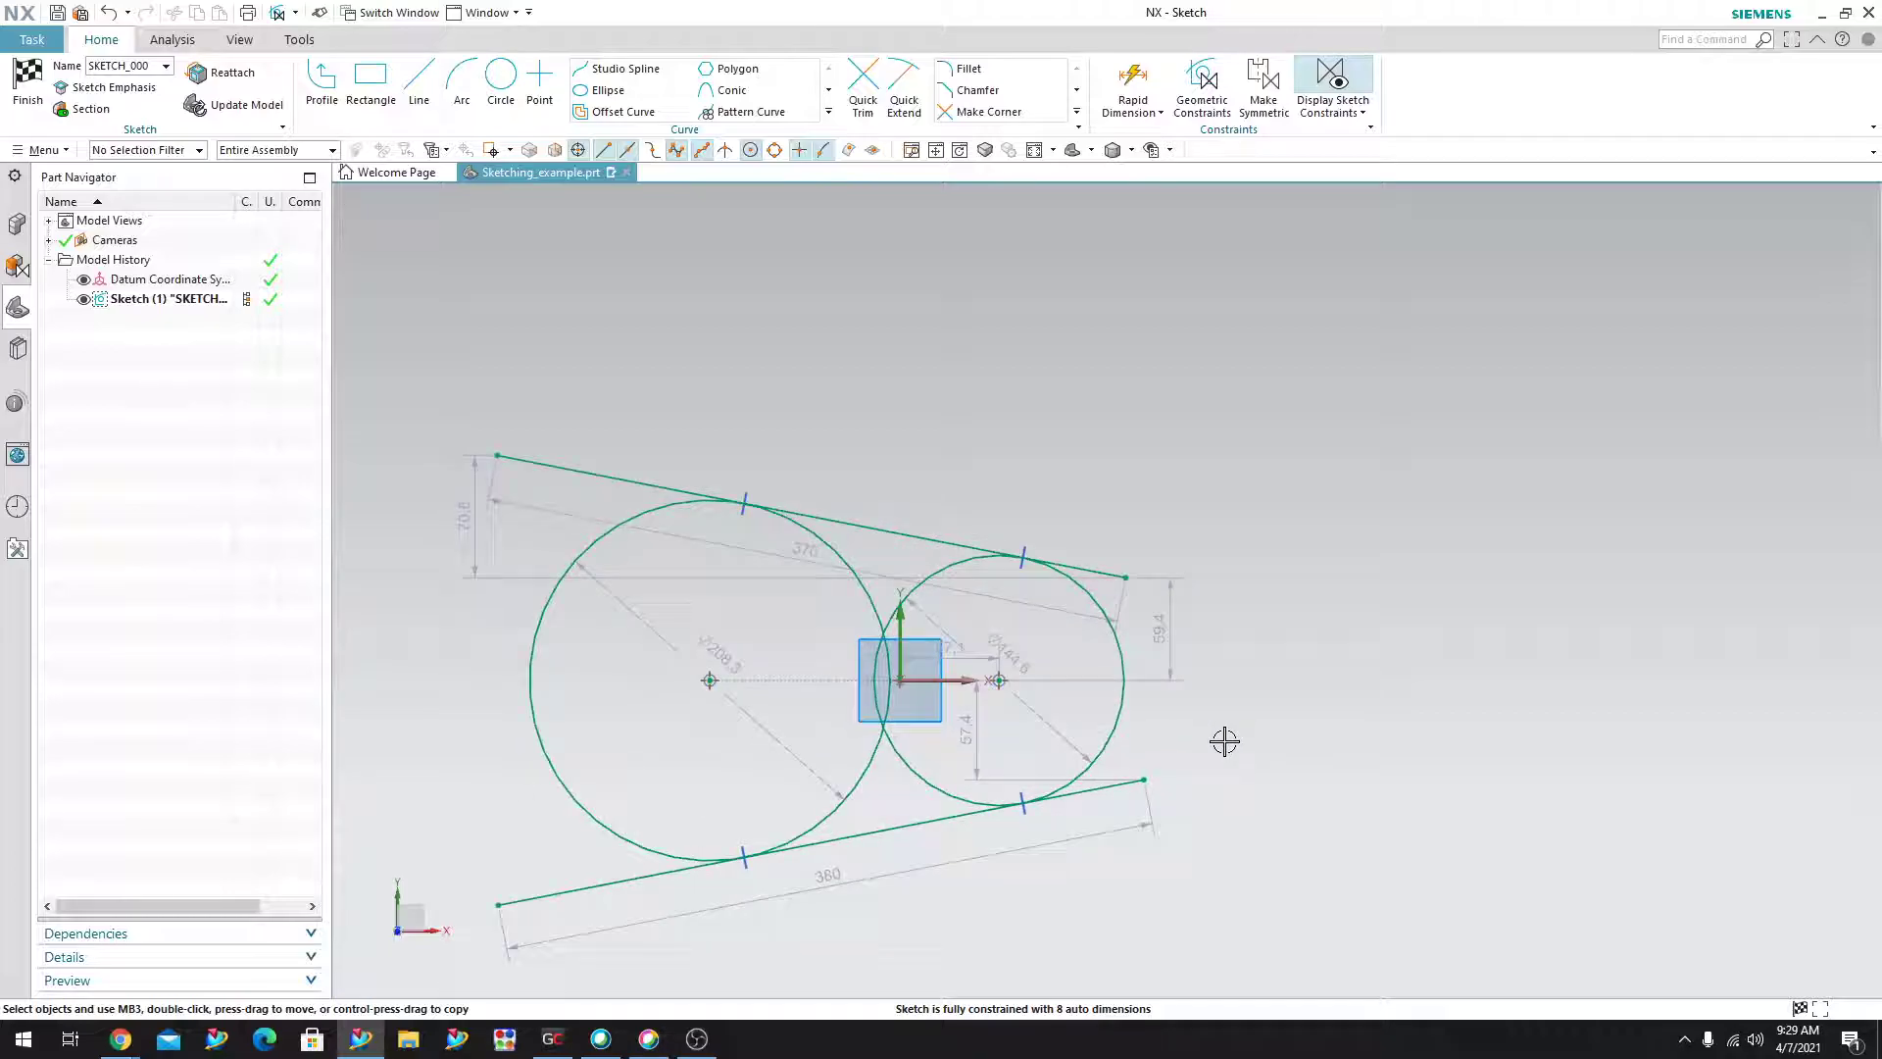
{"action": "scroll", "coordinate": [1224, 741], "scroll_direction": "up", "scroll_amount": 1}
{"action": "scroll", "coordinate": [1223, 742], "scroll_direction": "down", "scroll_amount": 1}
Change the small right circle's diameter dimension to 20 mm.
{"action": "left_click", "coordinate": [1000, 643]}
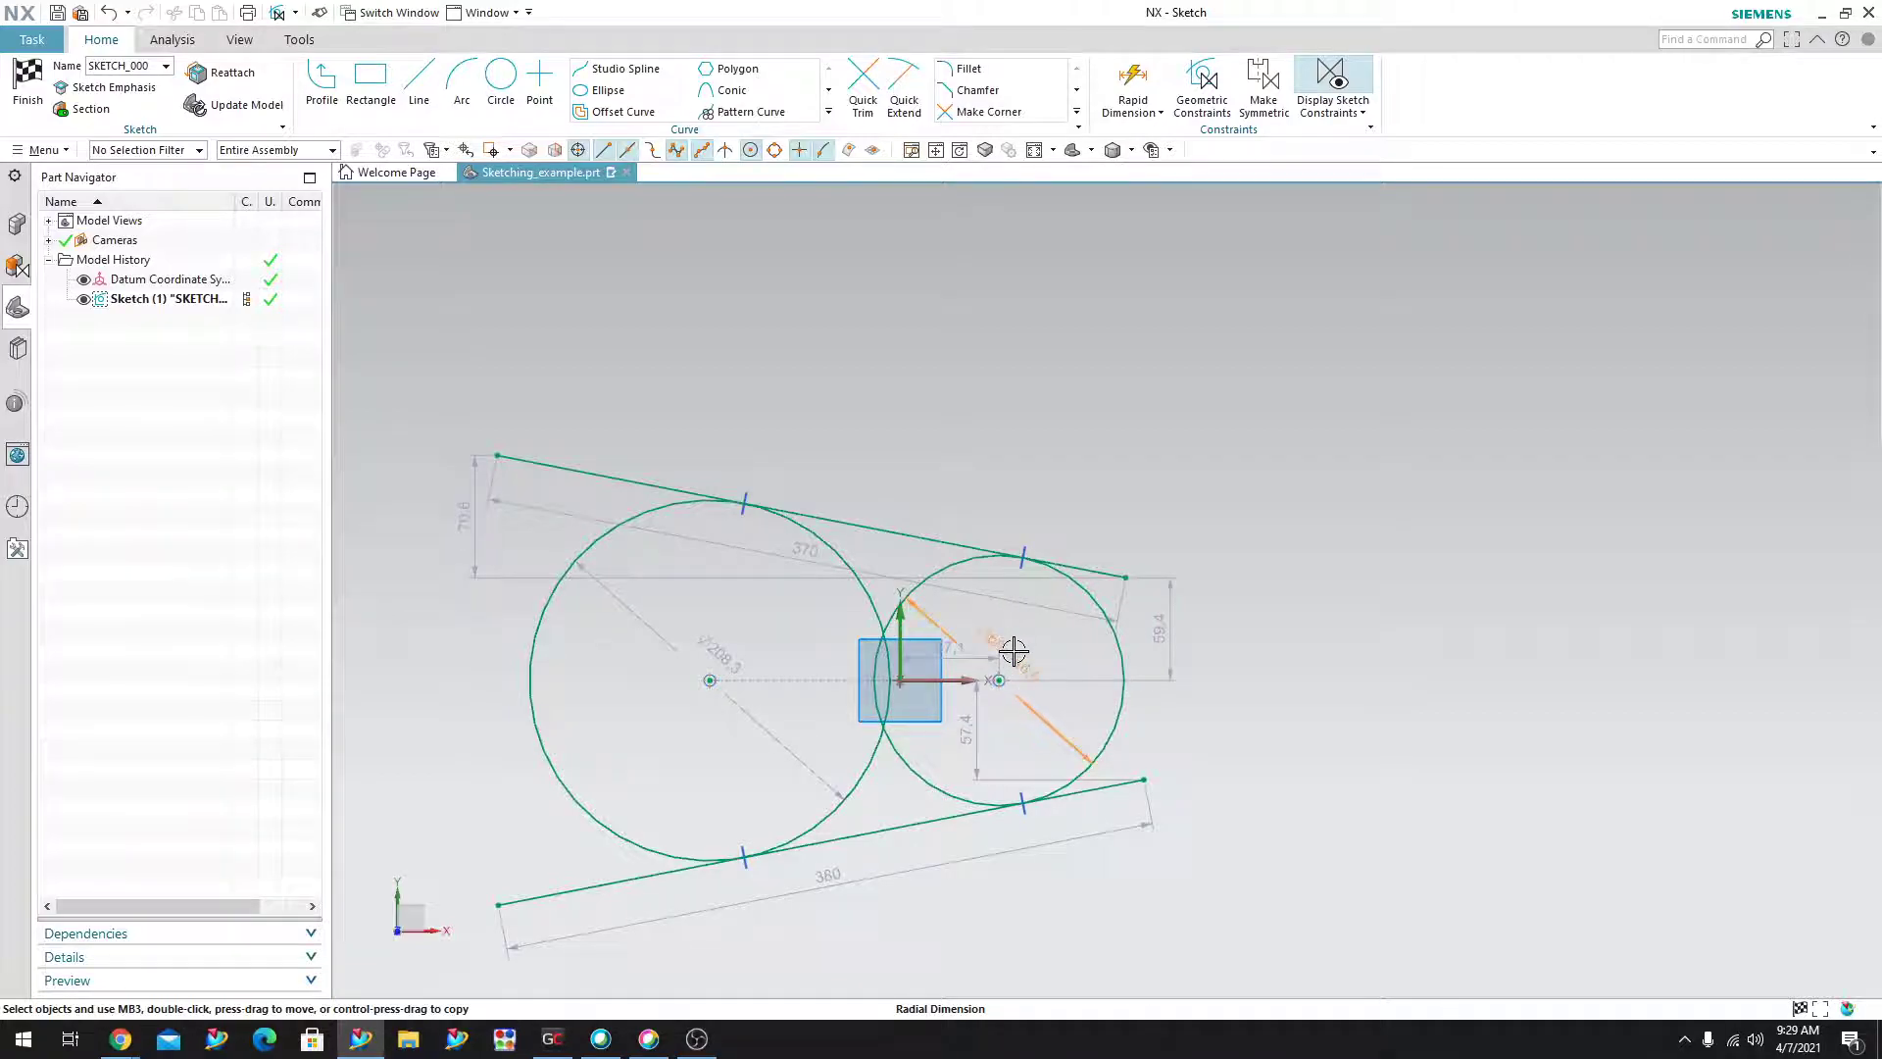
{"action": "double_click", "coordinate": [1016, 654]}
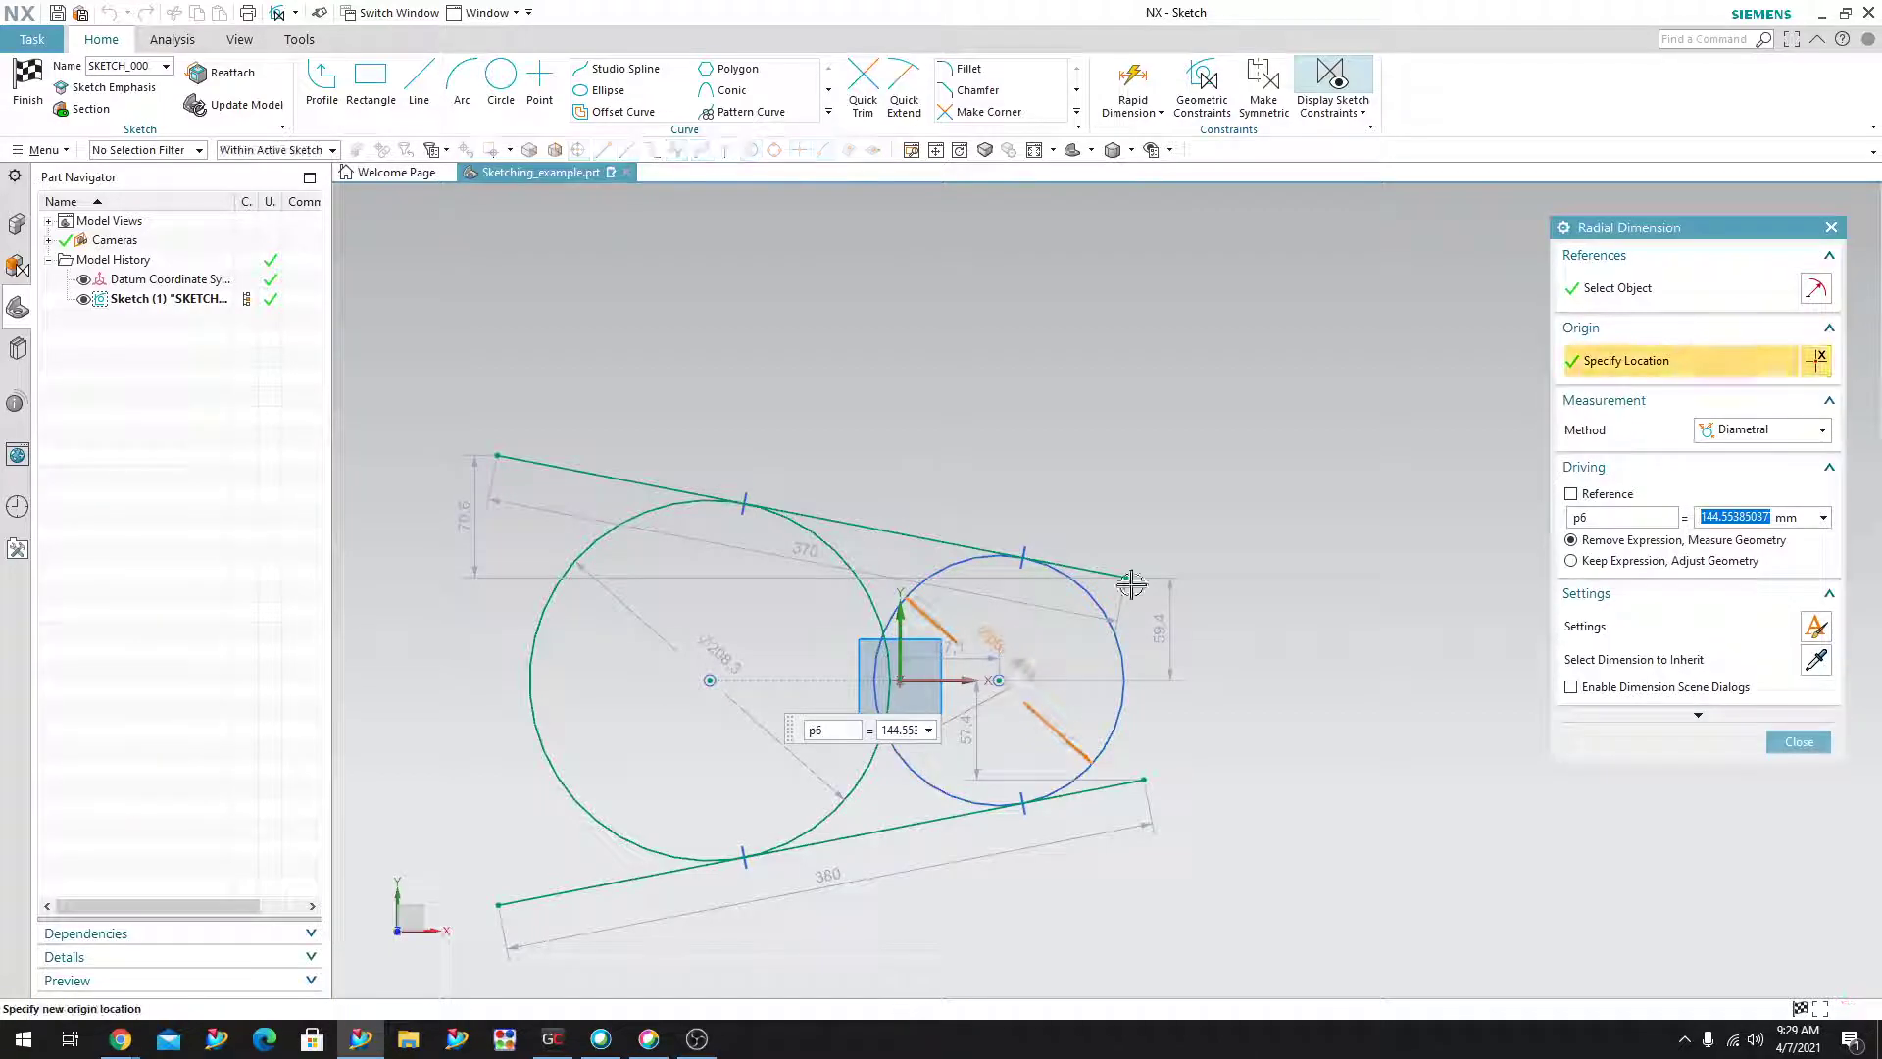
{"action": "left_click_drag", "start_coordinate": [1702, 237], "coordinate": [1447, 236]}
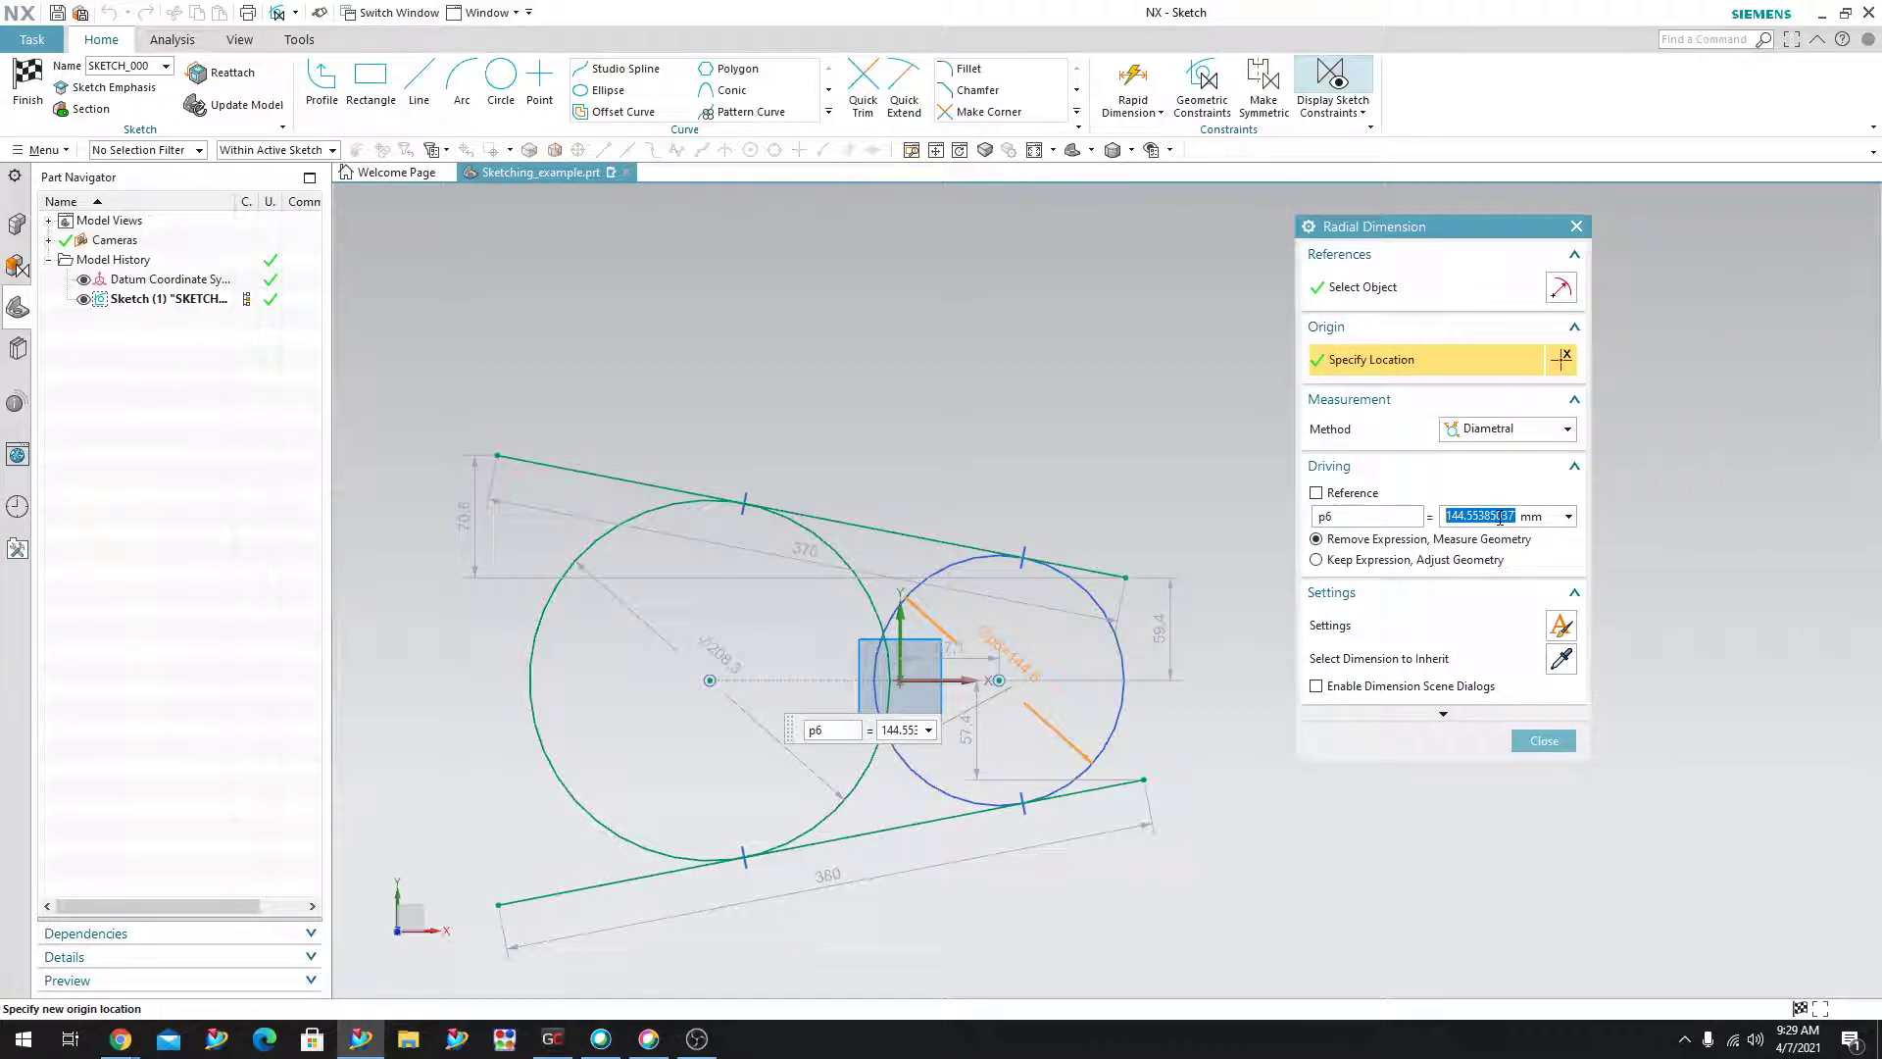
{"action": "type", "text": "20"}
{"action": "key", "text": "Return"}
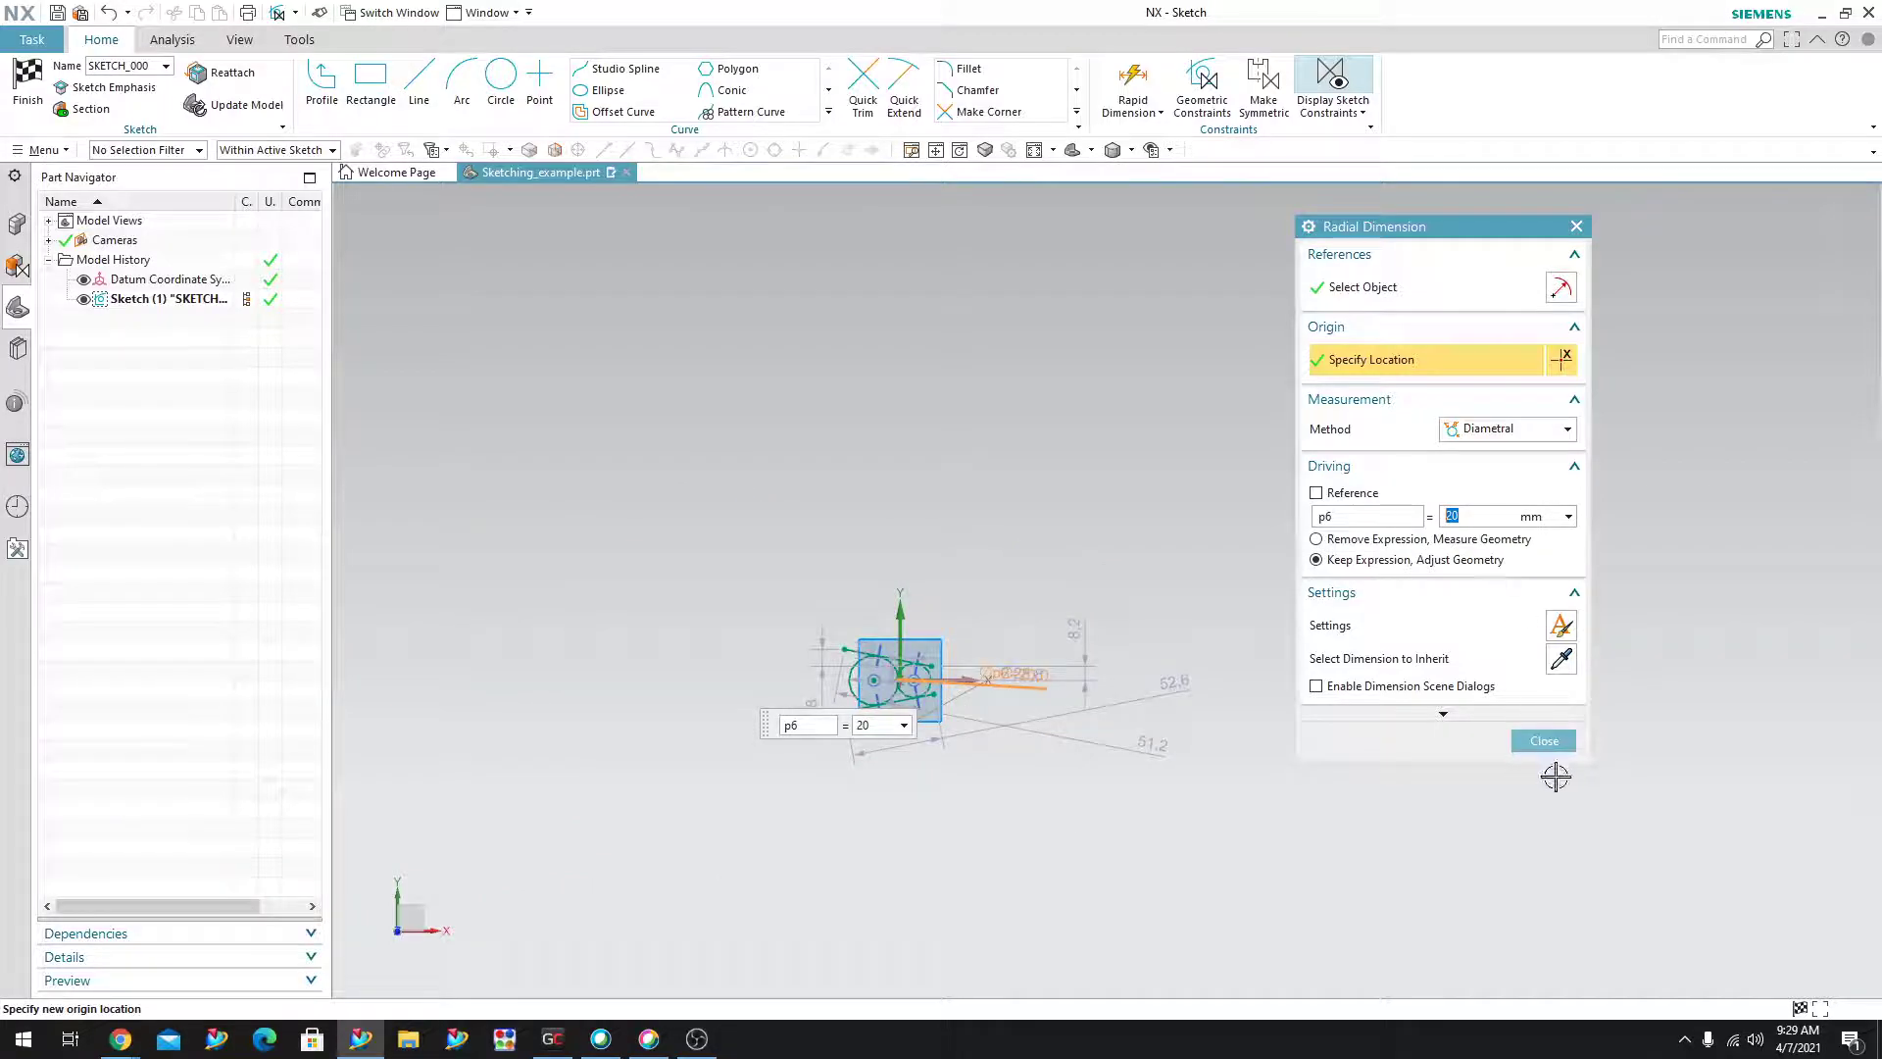
{"action": "left_click", "coordinate": [1545, 740]}
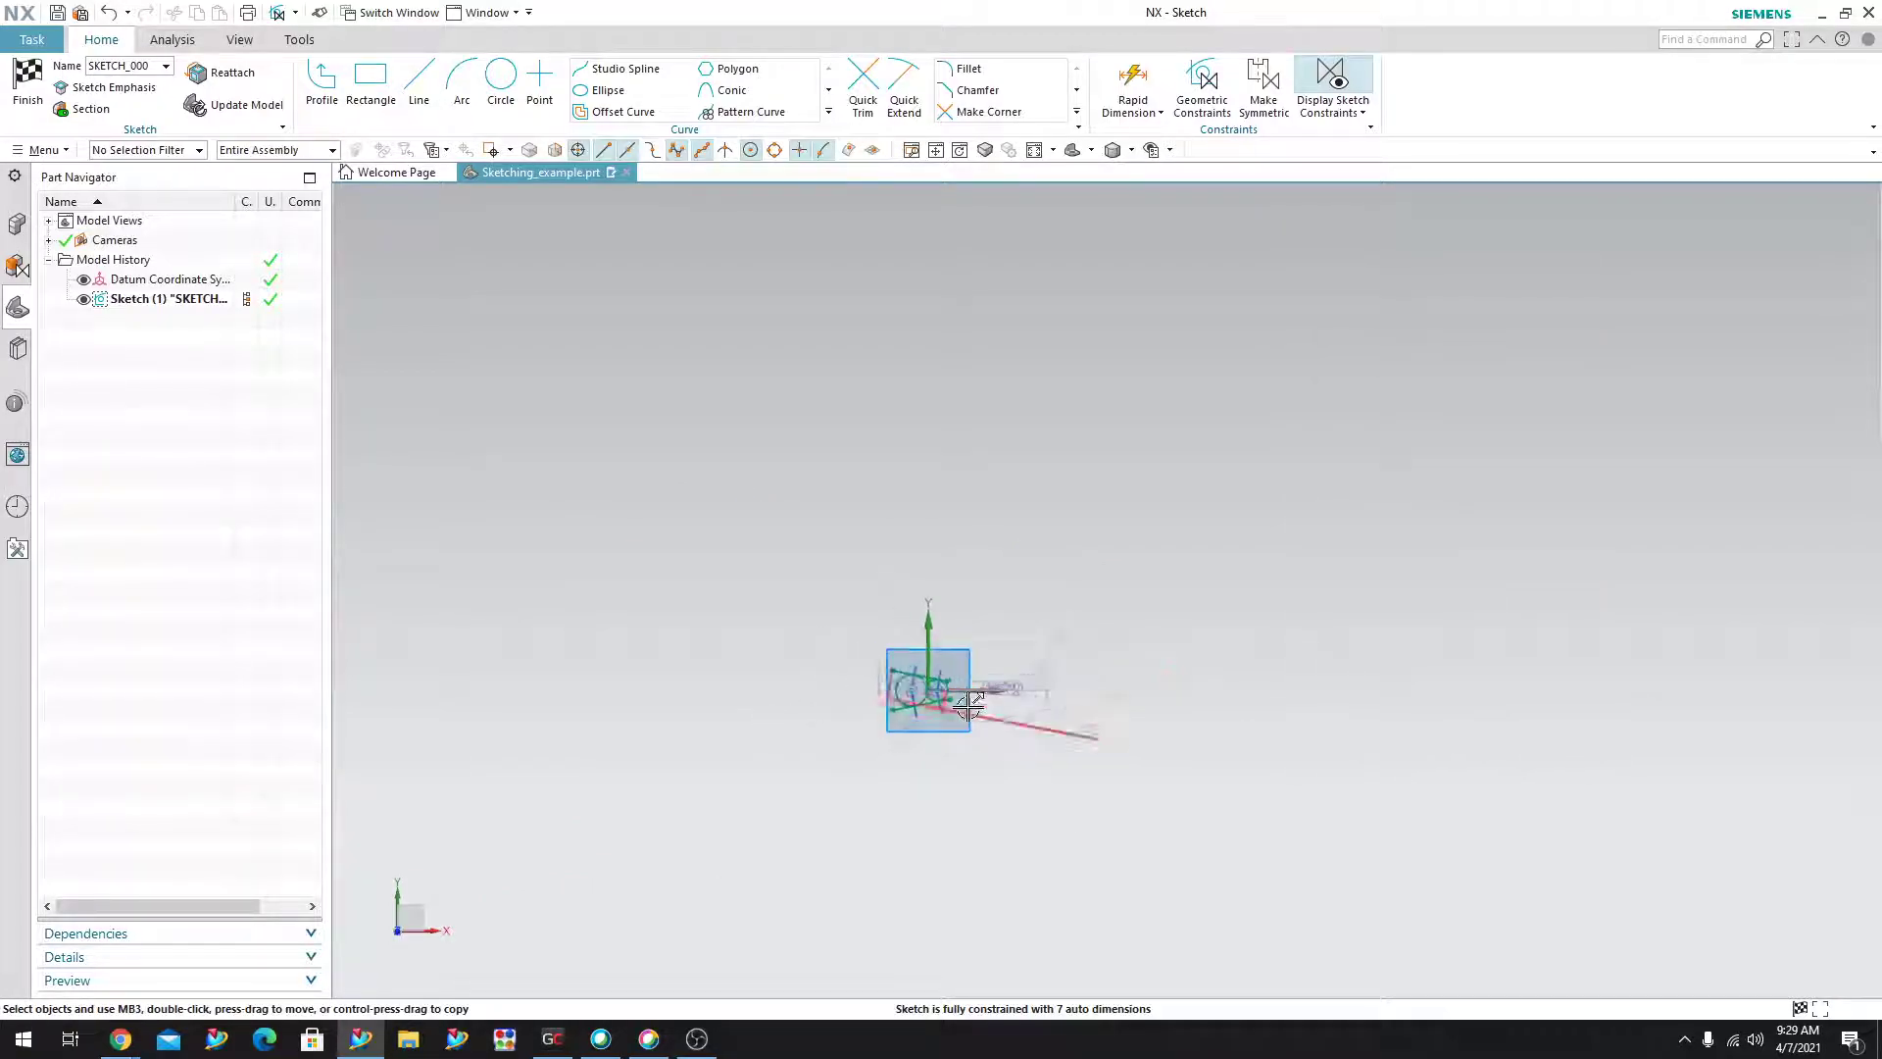
Move the Ø20 label above-right of the small circle and the big circle's label to its lower left.
{"action": "scroll", "coordinate": [969, 704], "scroll_direction": "up", "scroll_amount": 6}
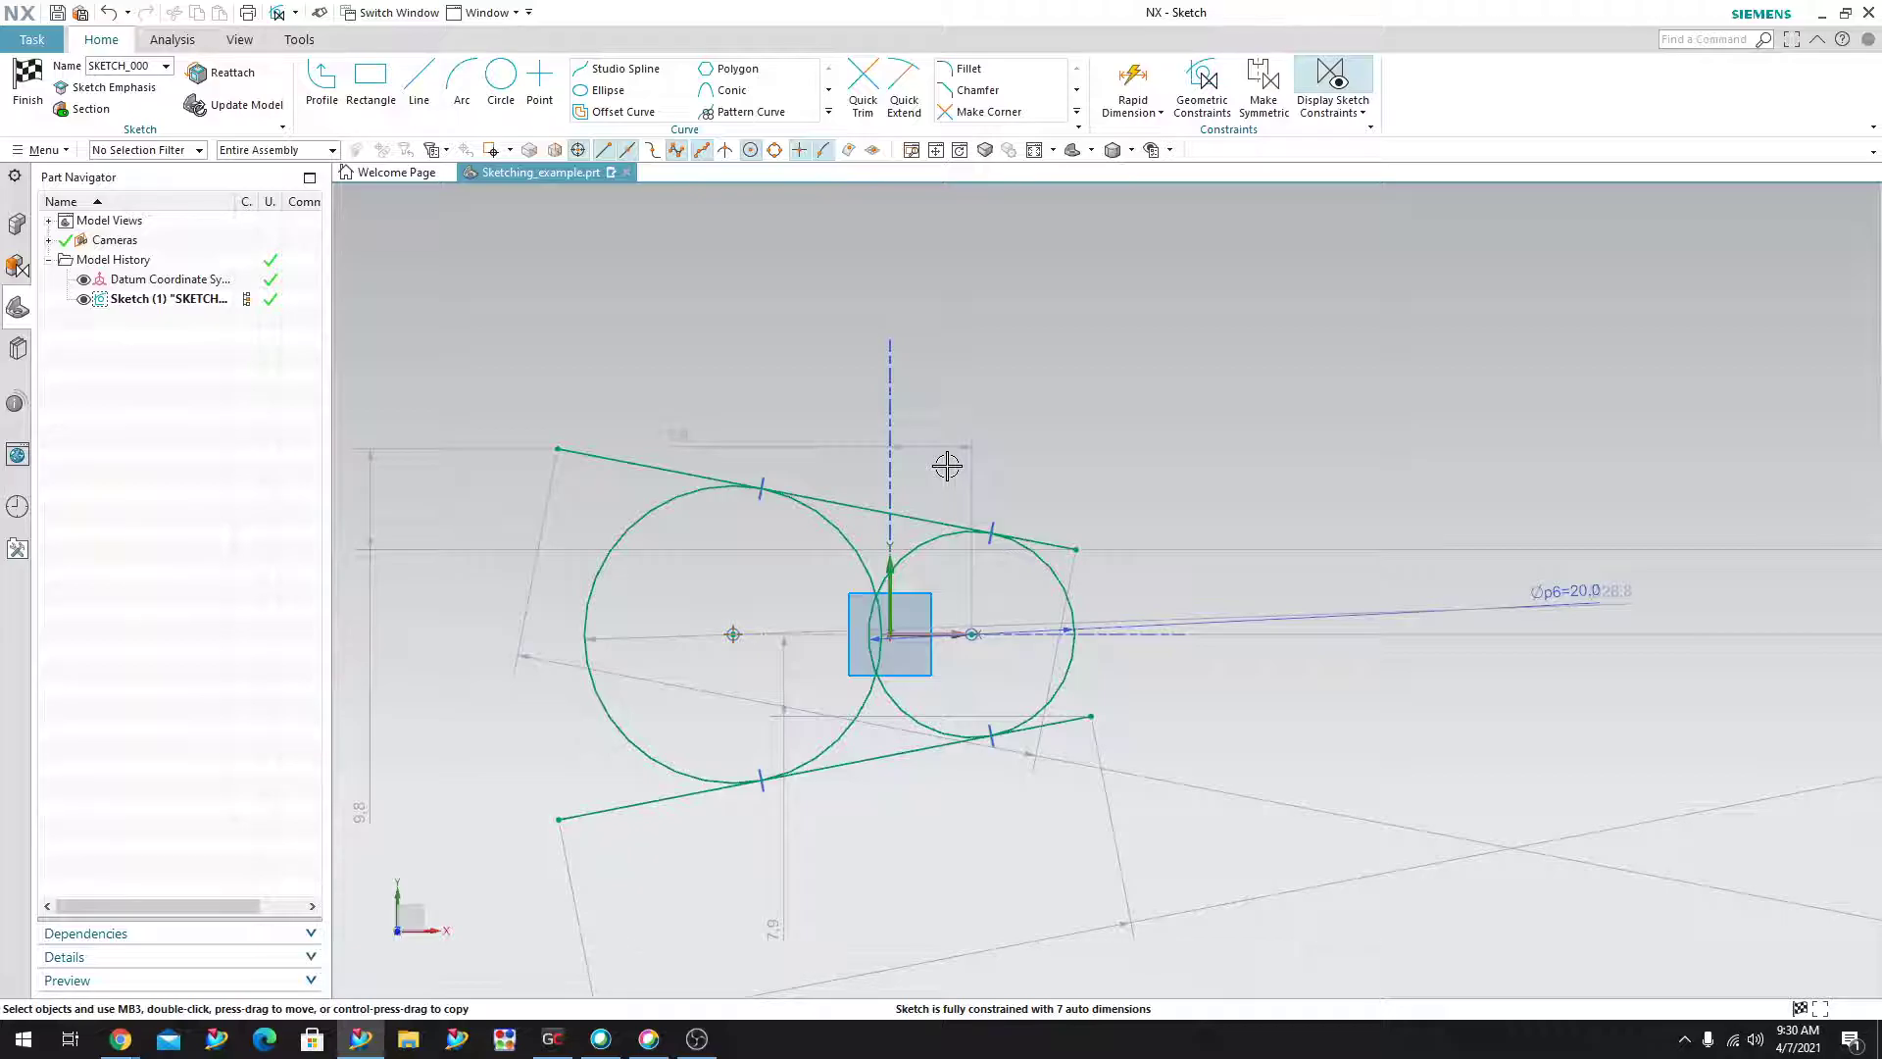
{"action": "middle_click_drag", "start_coordinate": [947, 466], "coordinate": [1114, 454]}
{"action": "key", "text": "F8"}
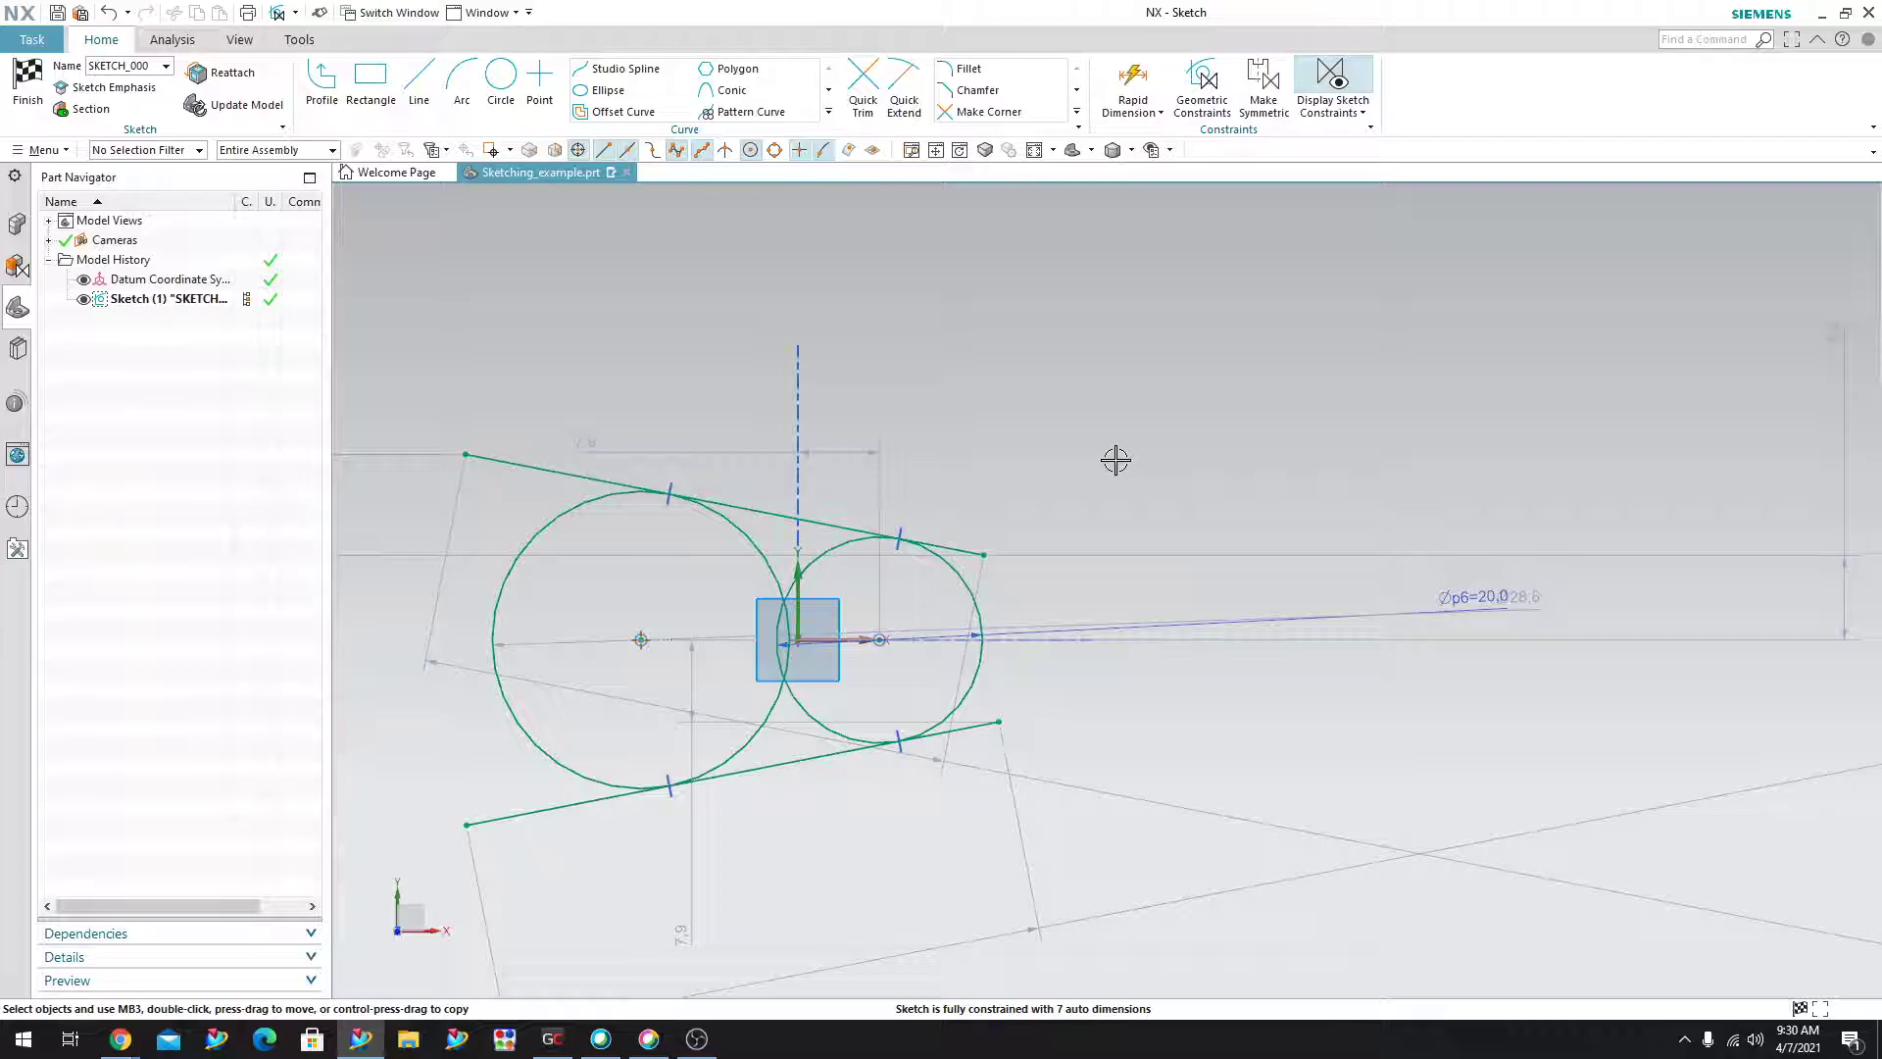
{"action": "scroll", "coordinate": [589, 593], "scroll_direction": "down", "scroll_amount": 2}
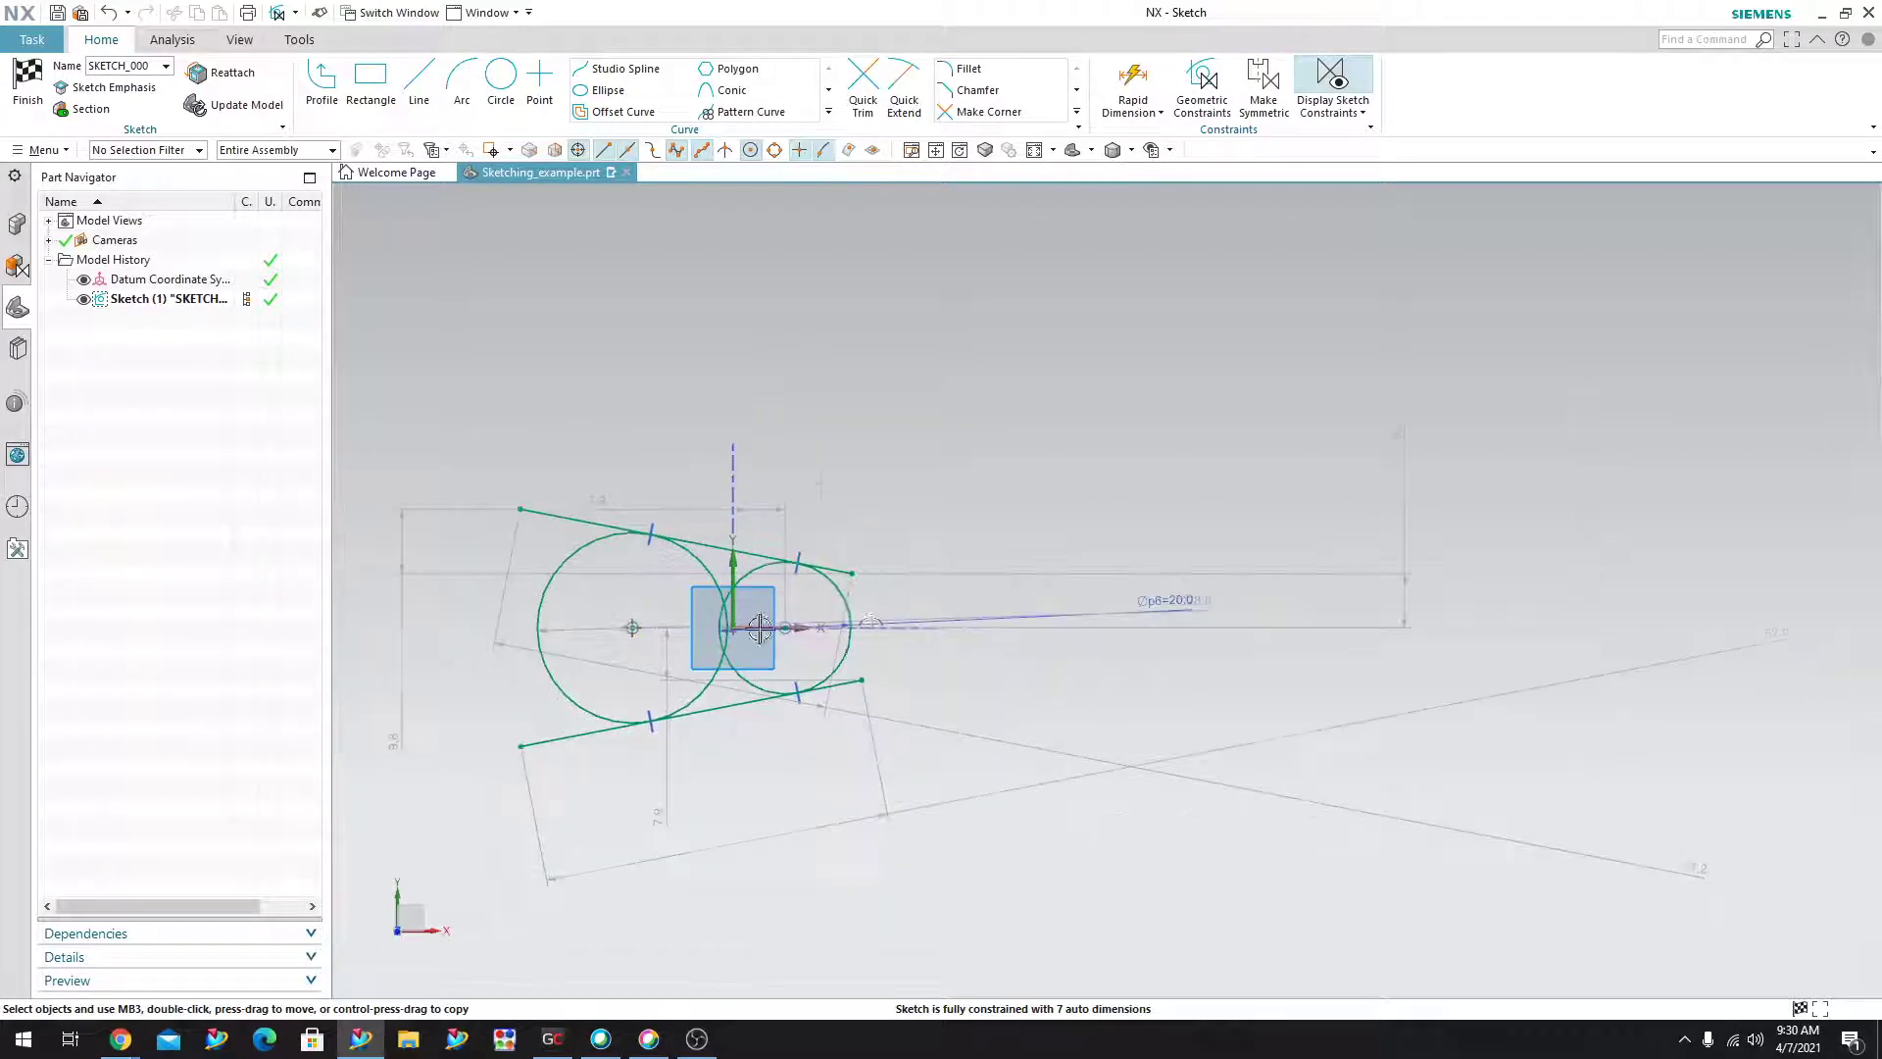
{"action": "left_click_drag", "start_coordinate": [1169, 598], "coordinate": [1025, 485]}
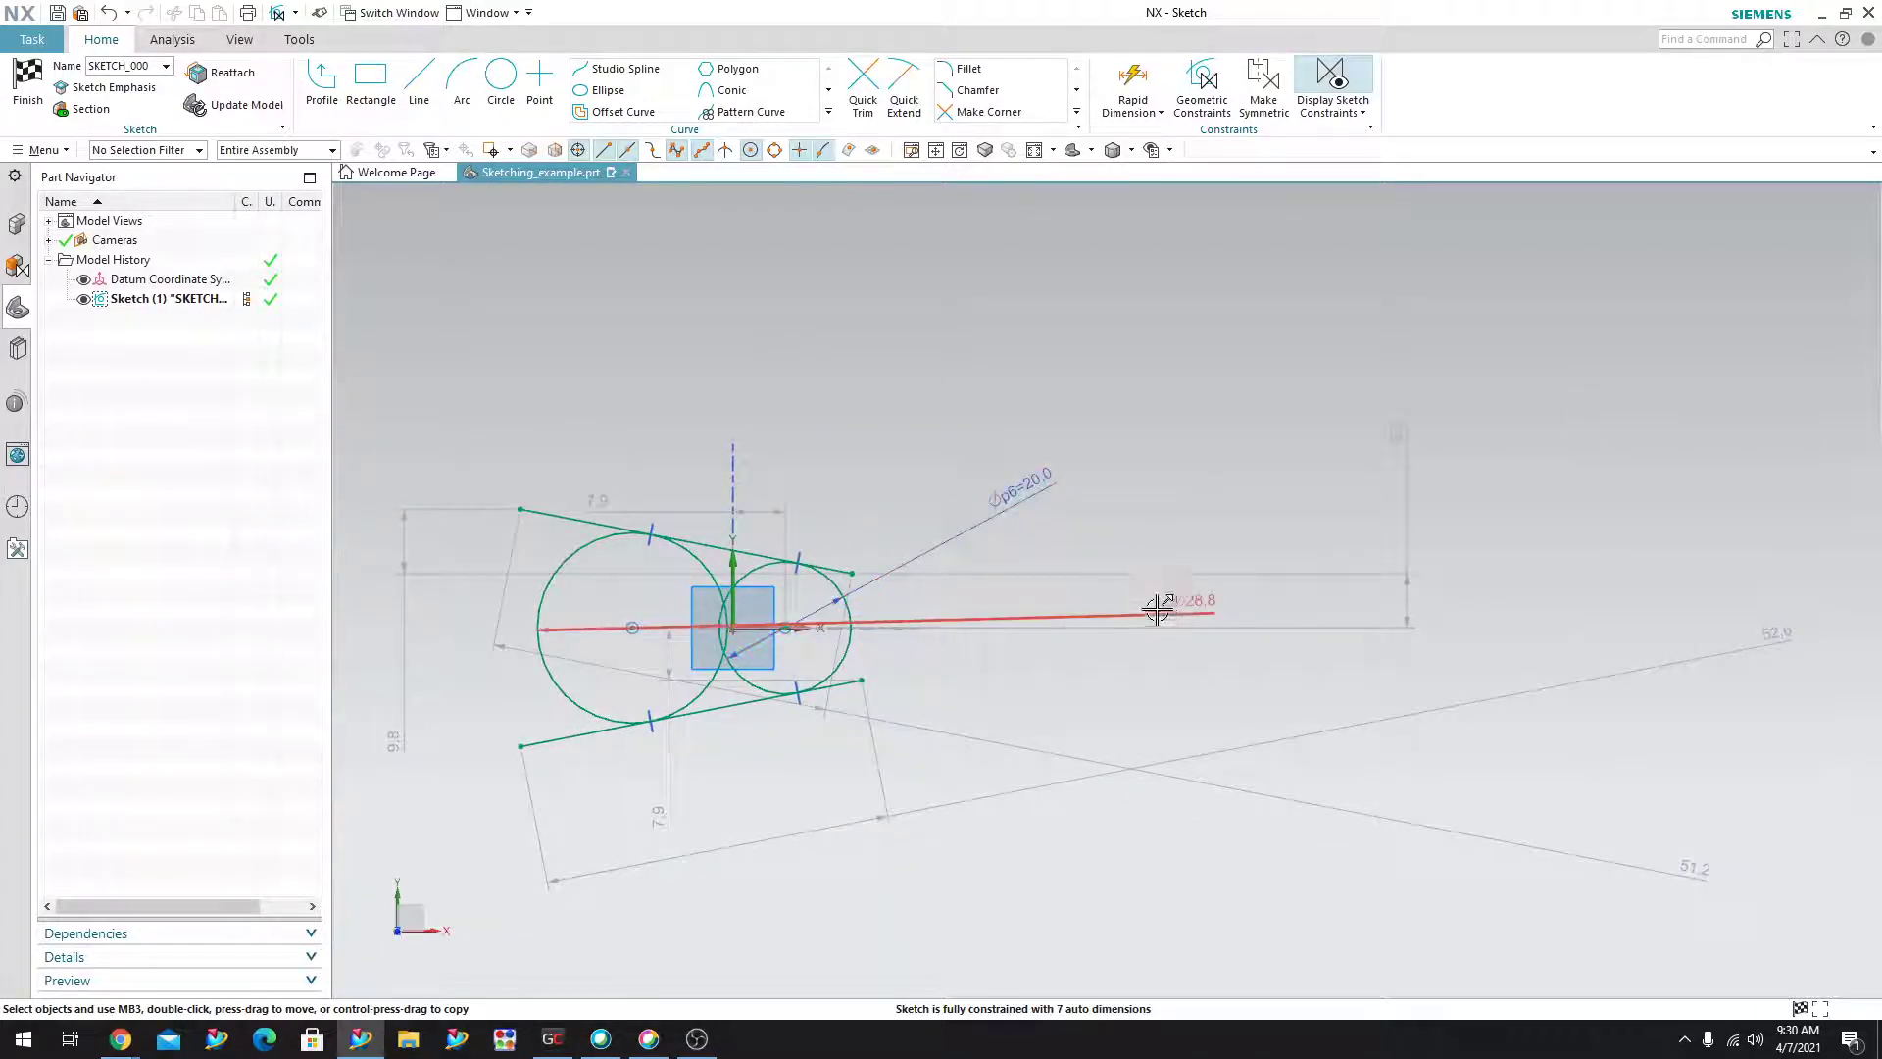
{"action": "left_click", "coordinate": [453, 715]}
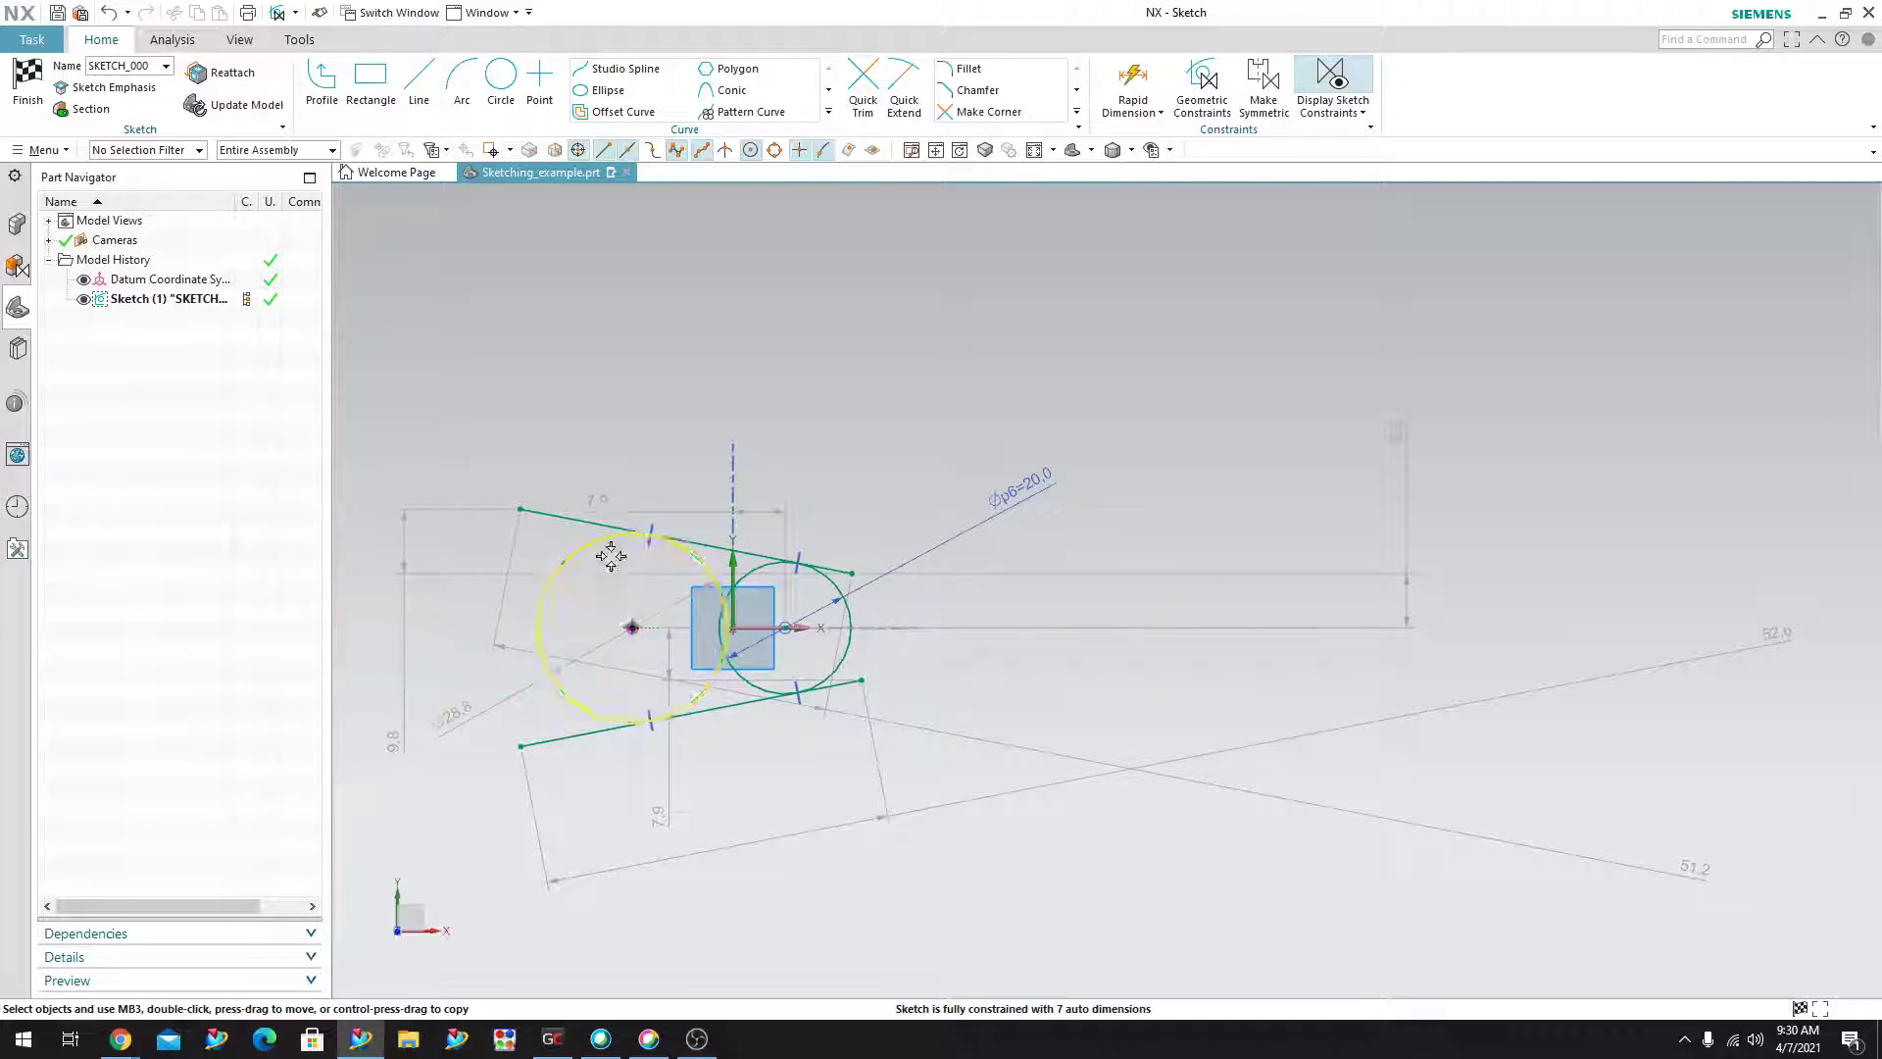
{"action": "scroll", "coordinate": [1197, 651], "scroll_direction": "down", "scroll_amount": 2}
{"action": "scroll", "coordinate": [1008, 630], "scroll_direction": "up", "scroll_amount": 5}
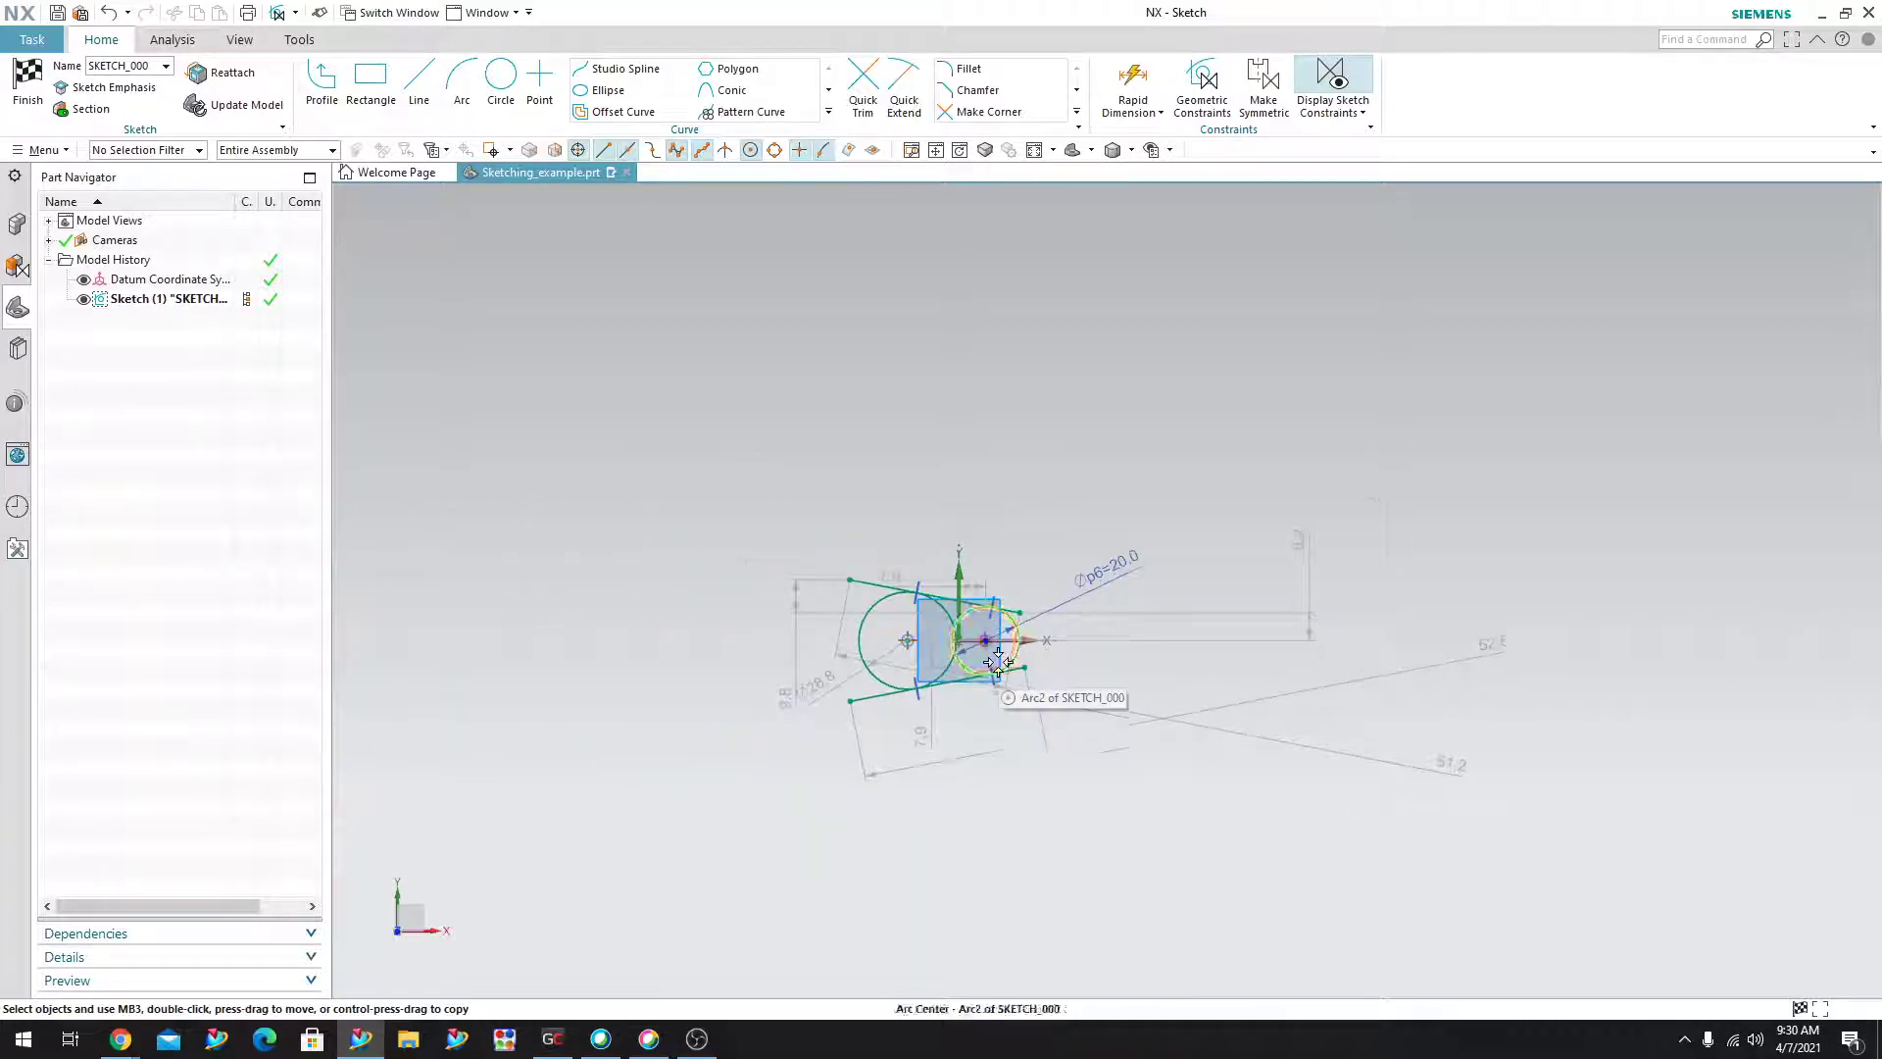
{"action": "scroll", "coordinate": [1268, 706], "scroll_direction": "down", "scroll_amount": 1}
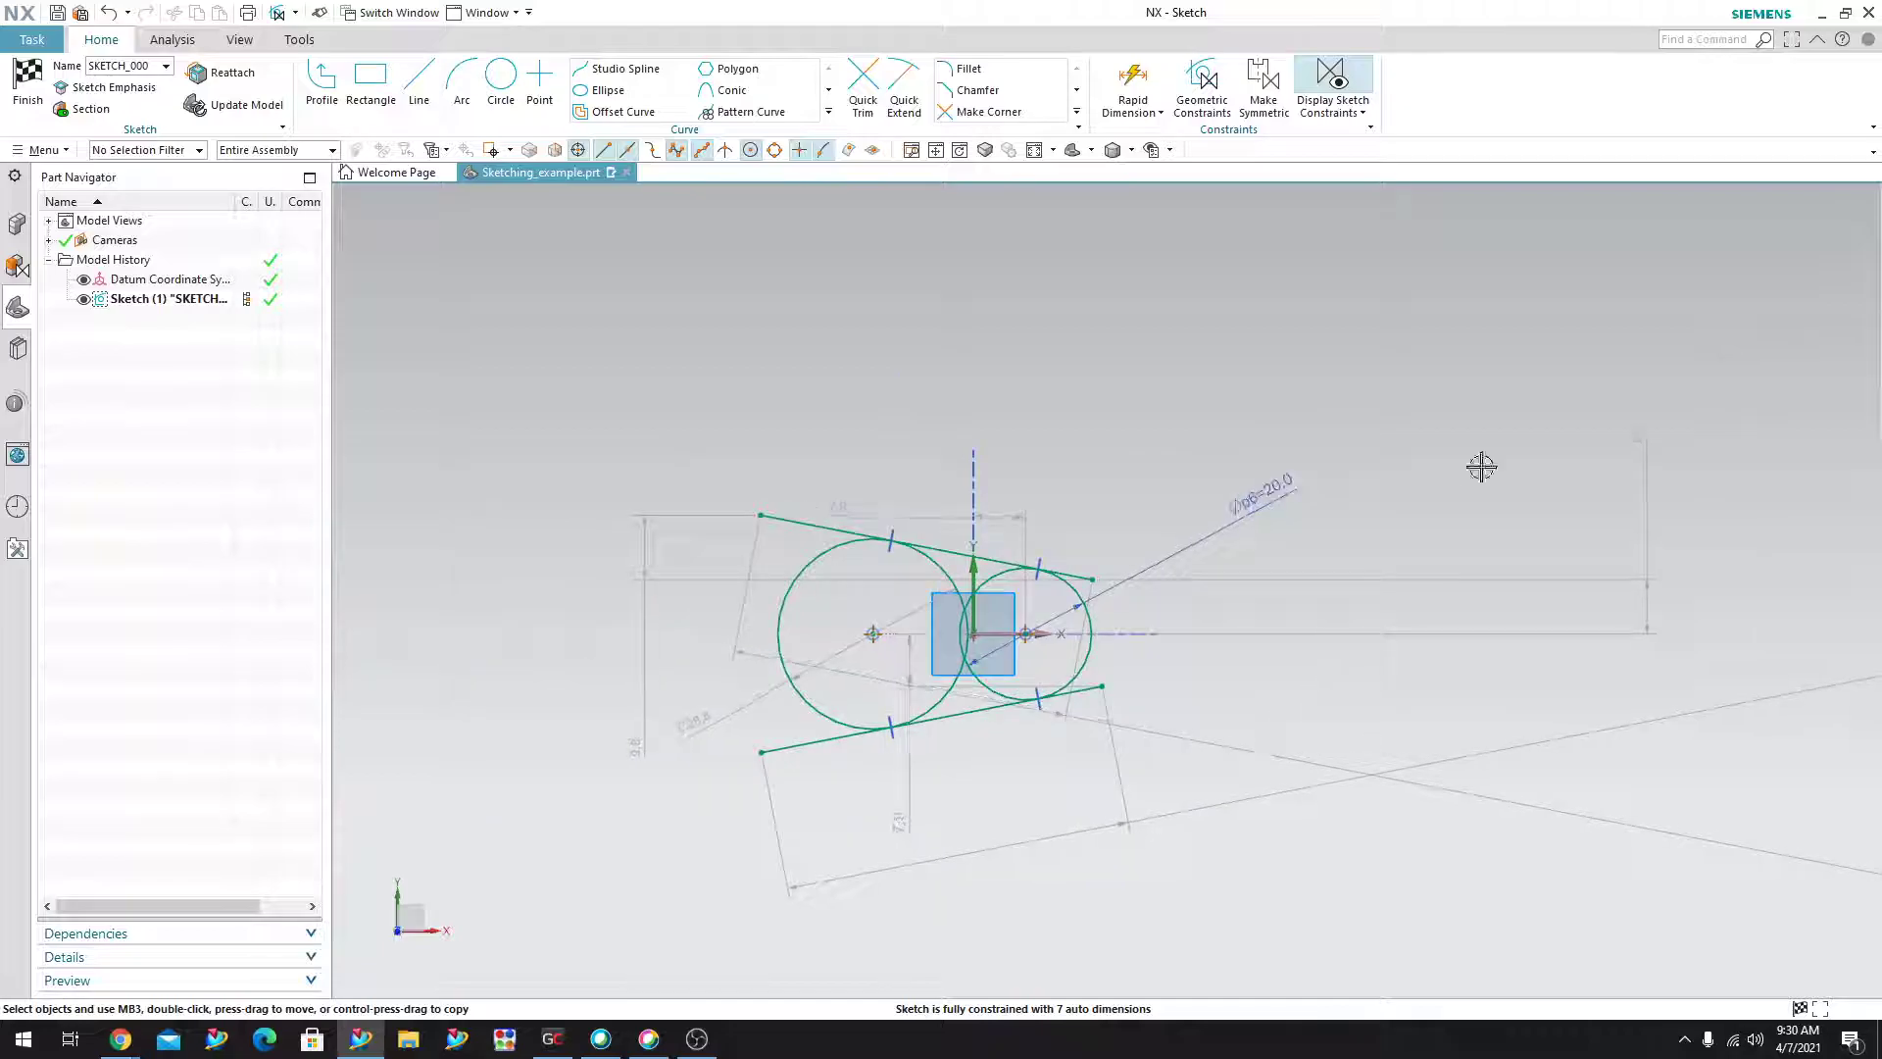
Add a diametral dimension to the large left circle, placed to its left.
{"action": "left_click", "coordinate": [1133, 78]}
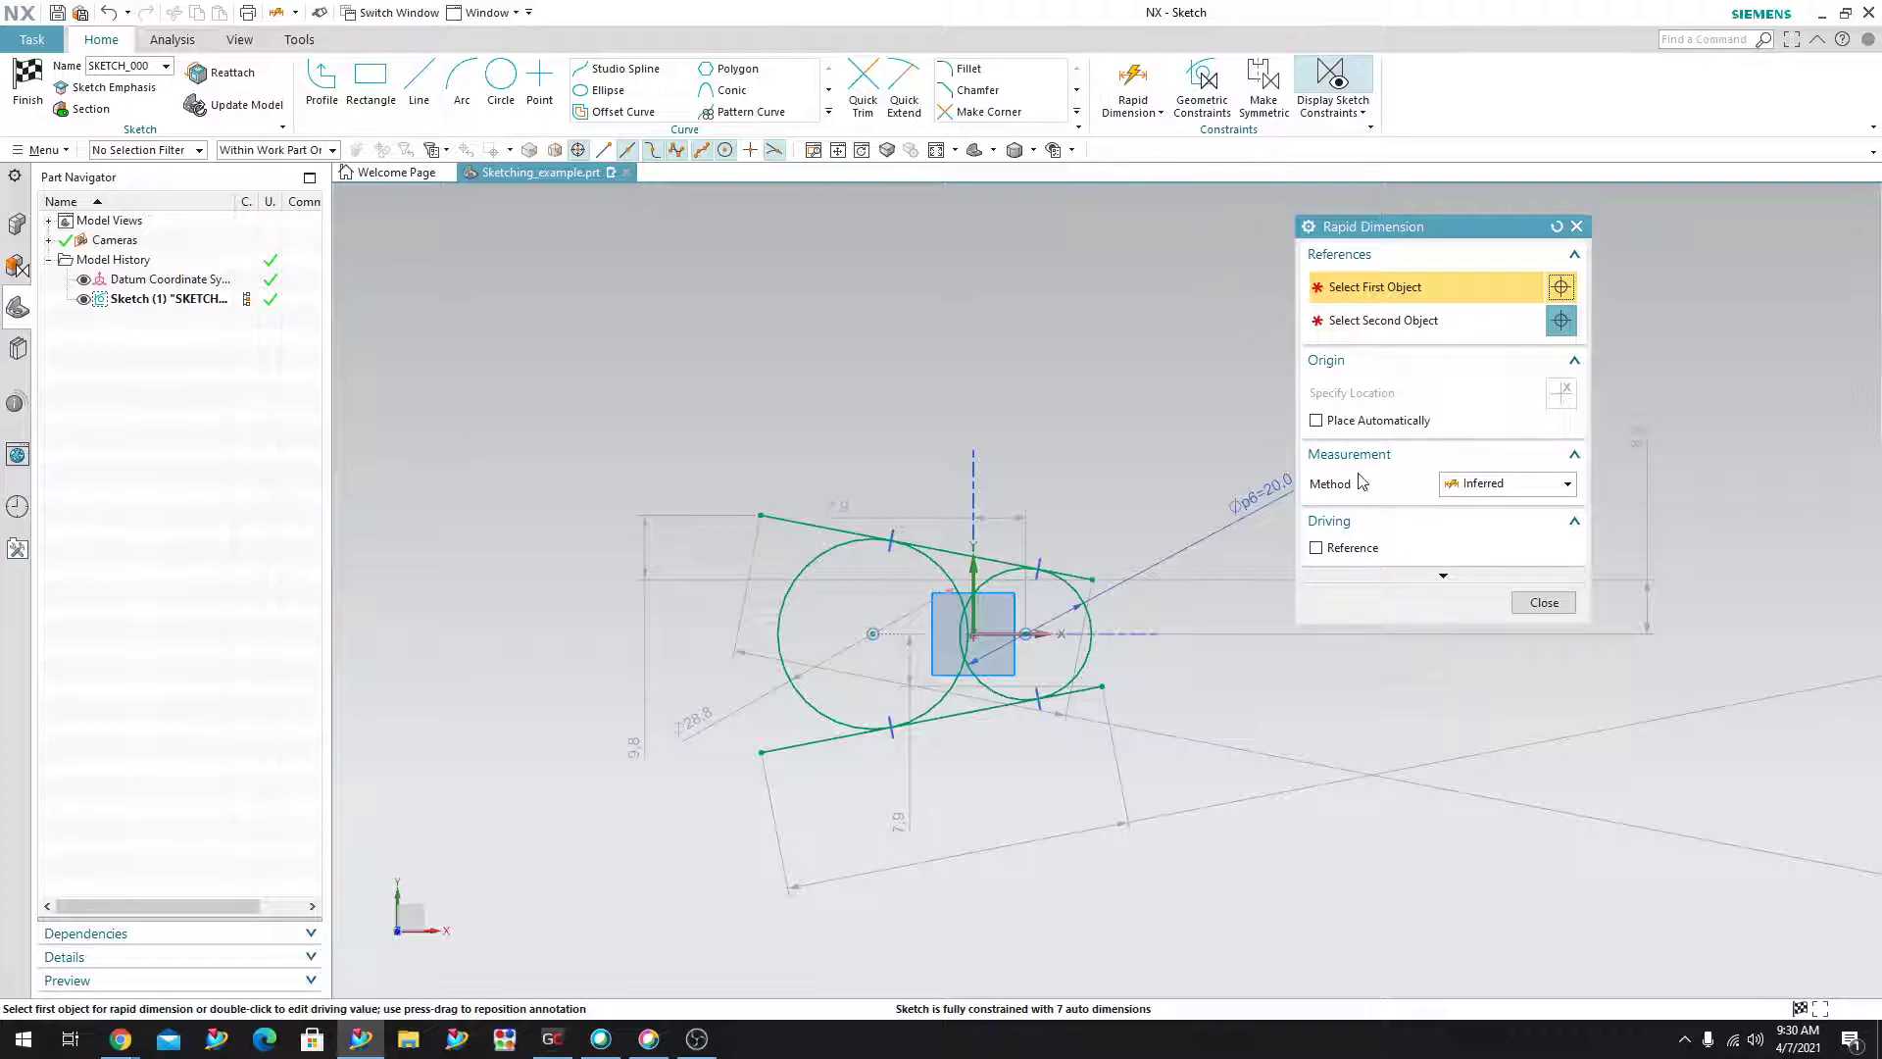
{"action": "left_click", "coordinate": [1500, 484]}
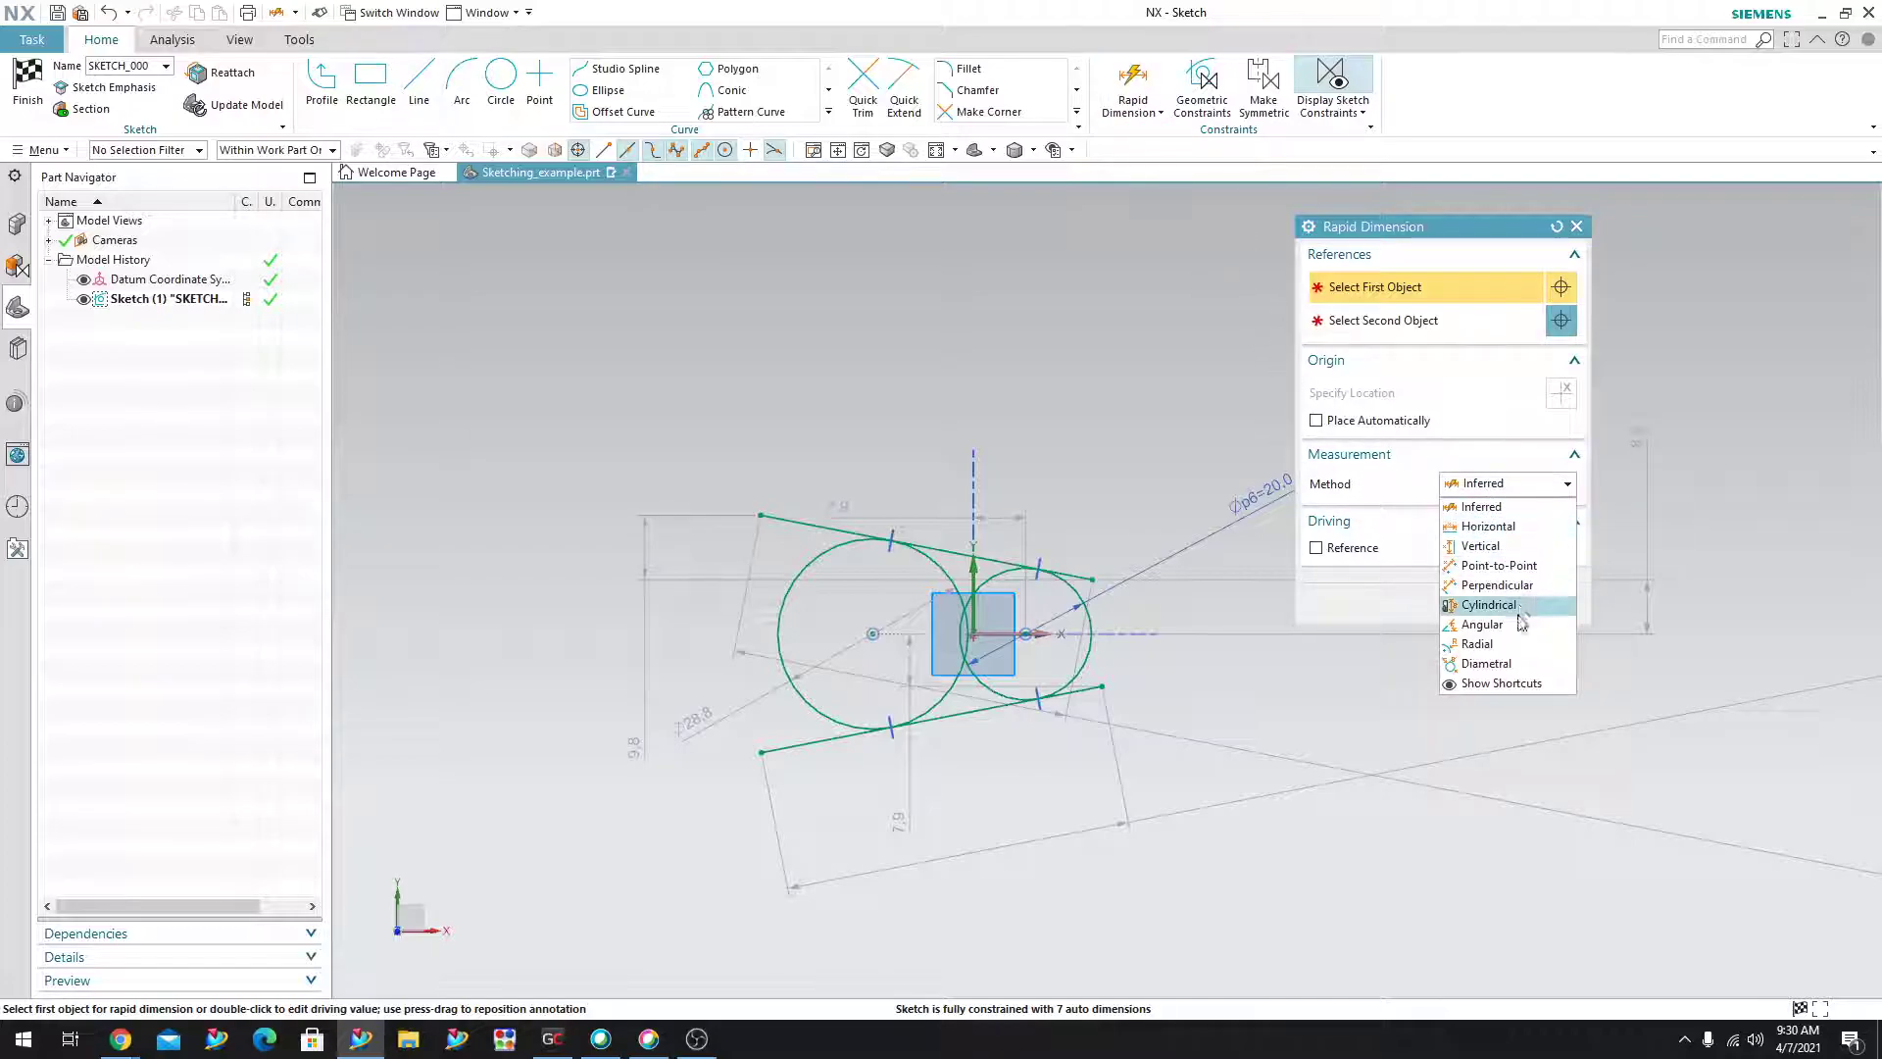
{"action": "left_click", "coordinate": [1512, 665]}
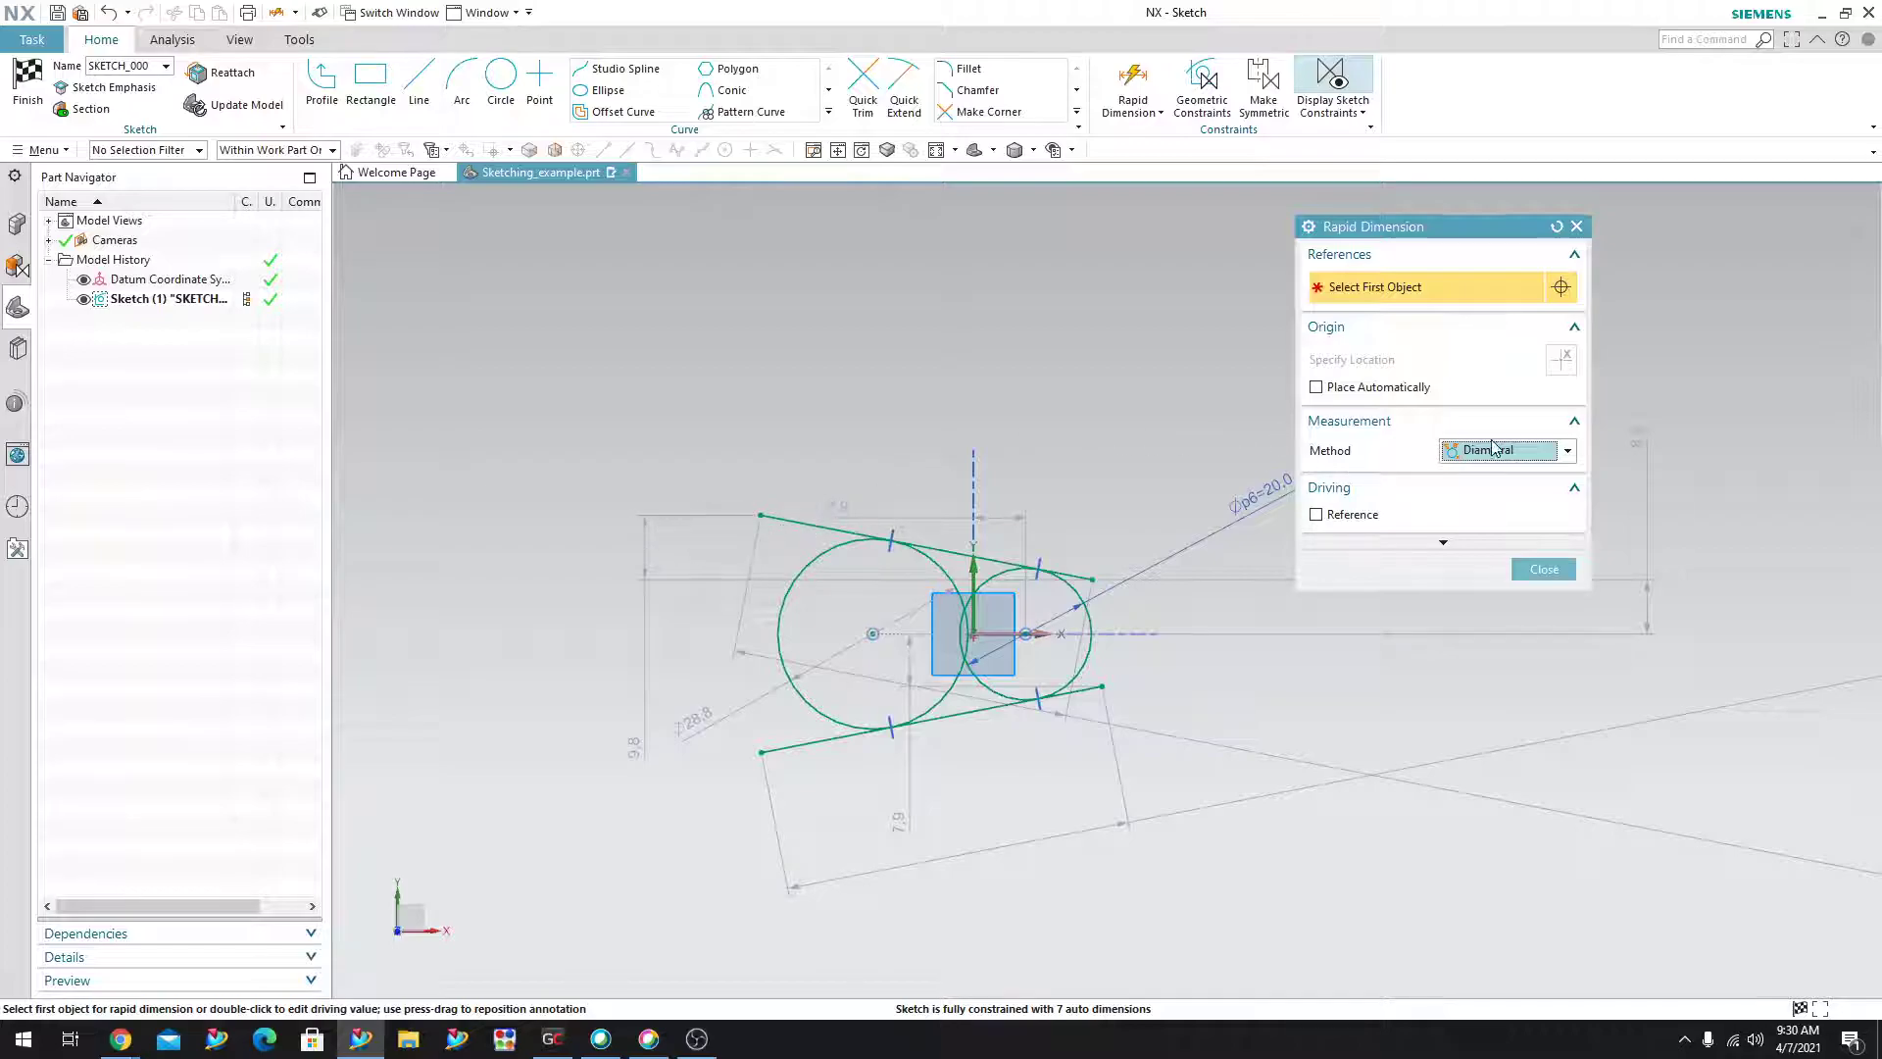
{"action": "left_click", "coordinate": [790, 584]}
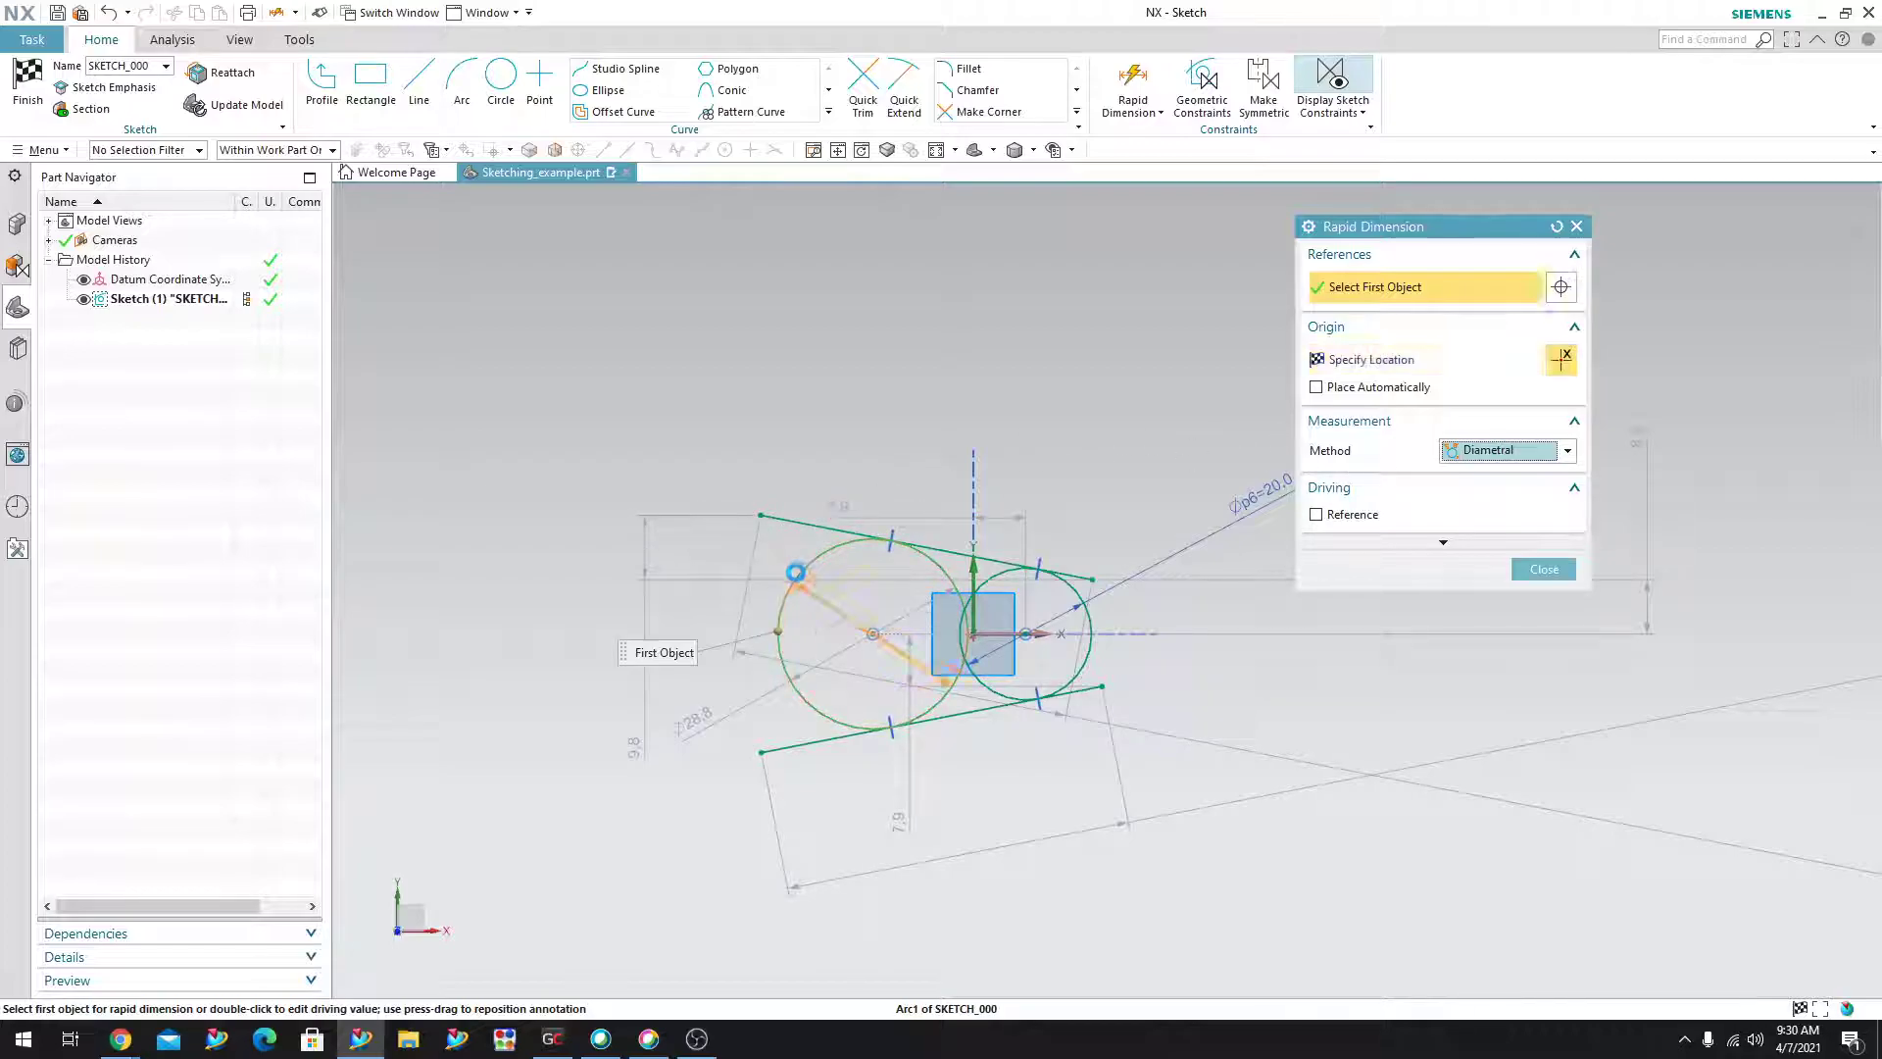
{"action": "scroll", "coordinate": [789, 584], "scroll_direction": "up", "scroll_amount": 2}
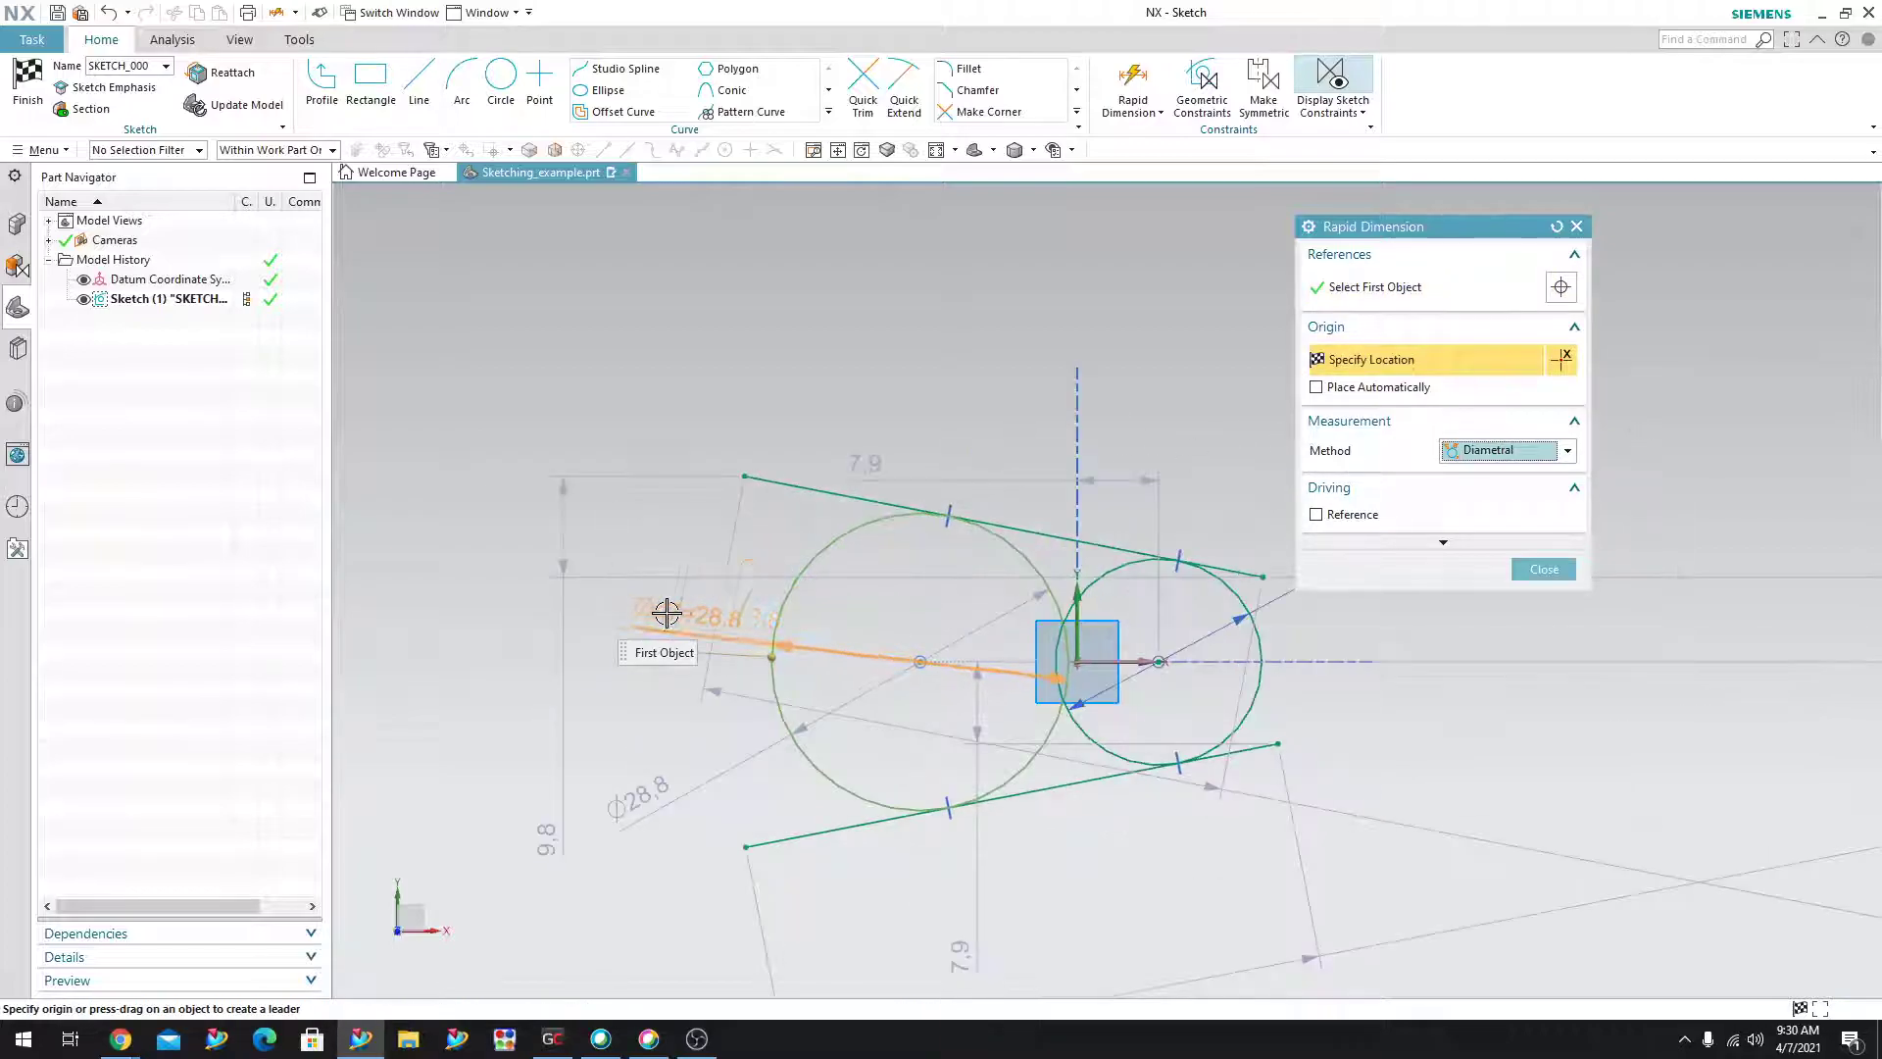
{"action": "left_click", "coordinate": [474, 615]}
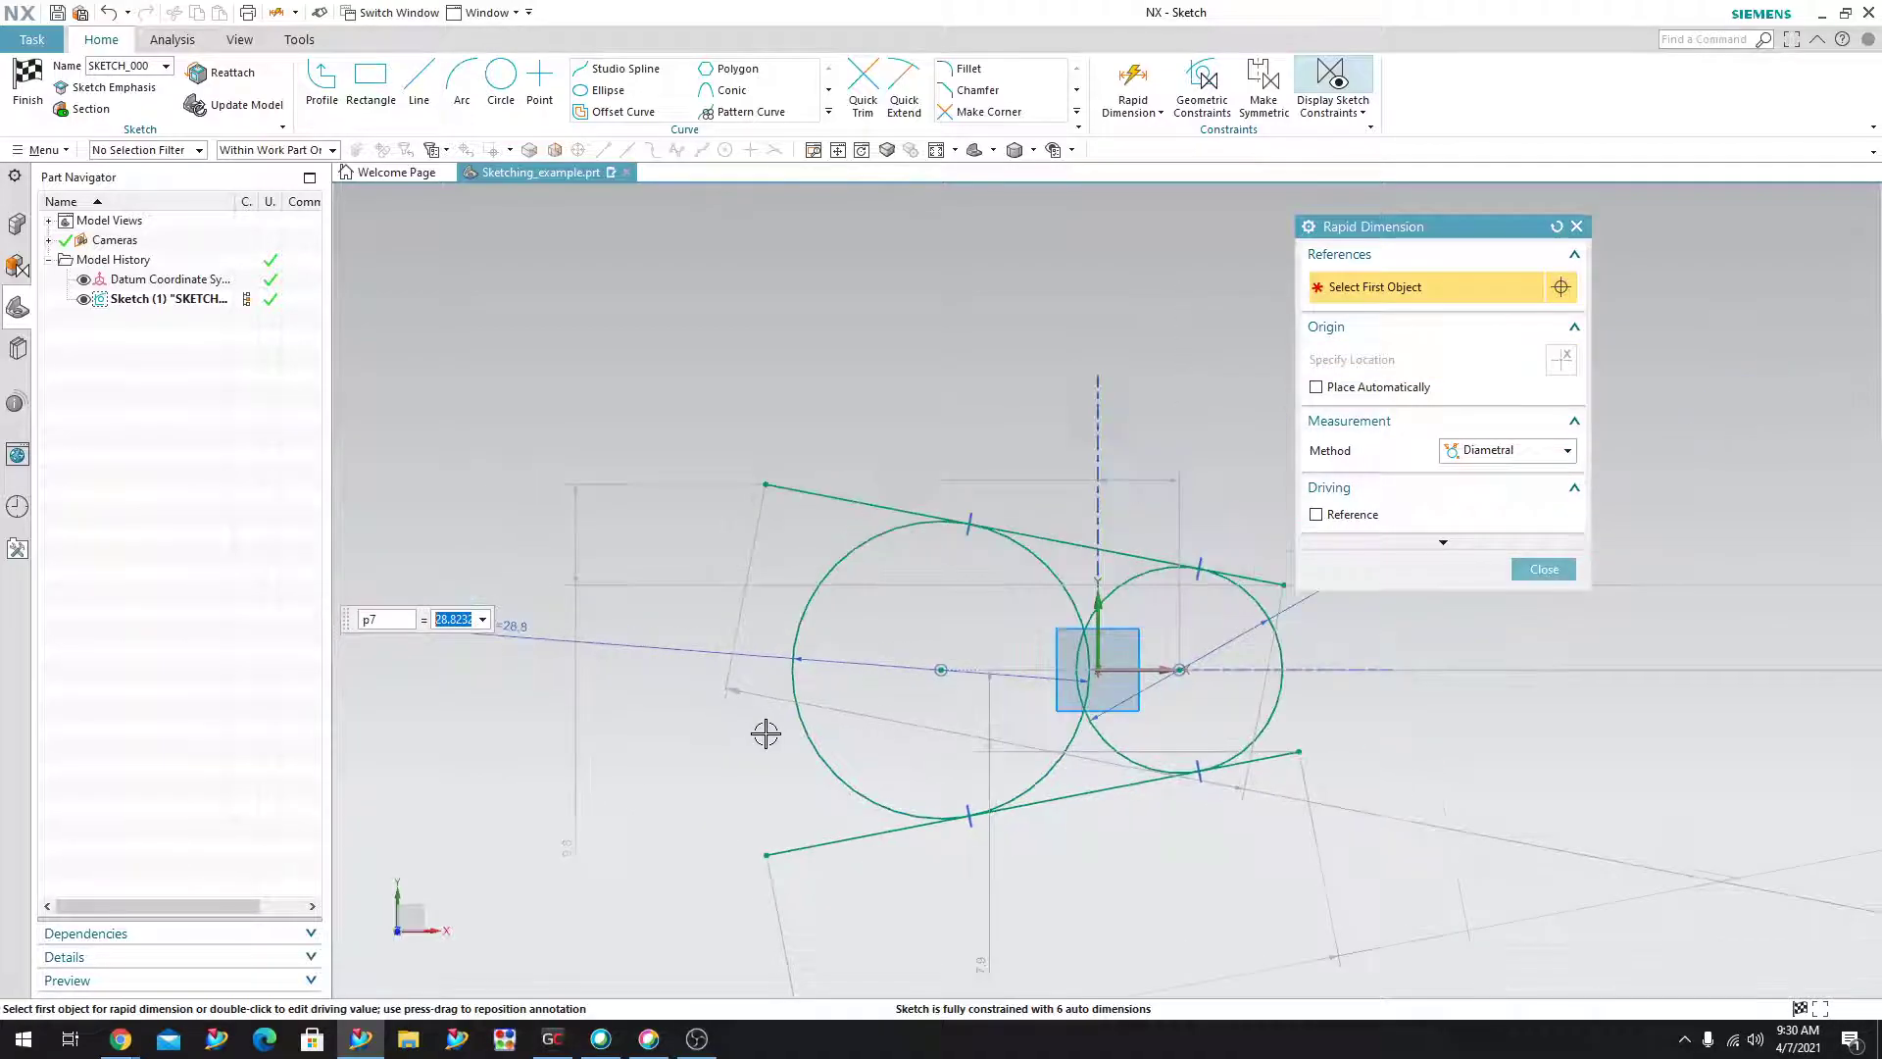
Set that diameter to 50 mm and zoom to review the whole sketch.
{"action": "middle_click_drag", "start_coordinate": [765, 733], "coordinate": [1215, 618]}
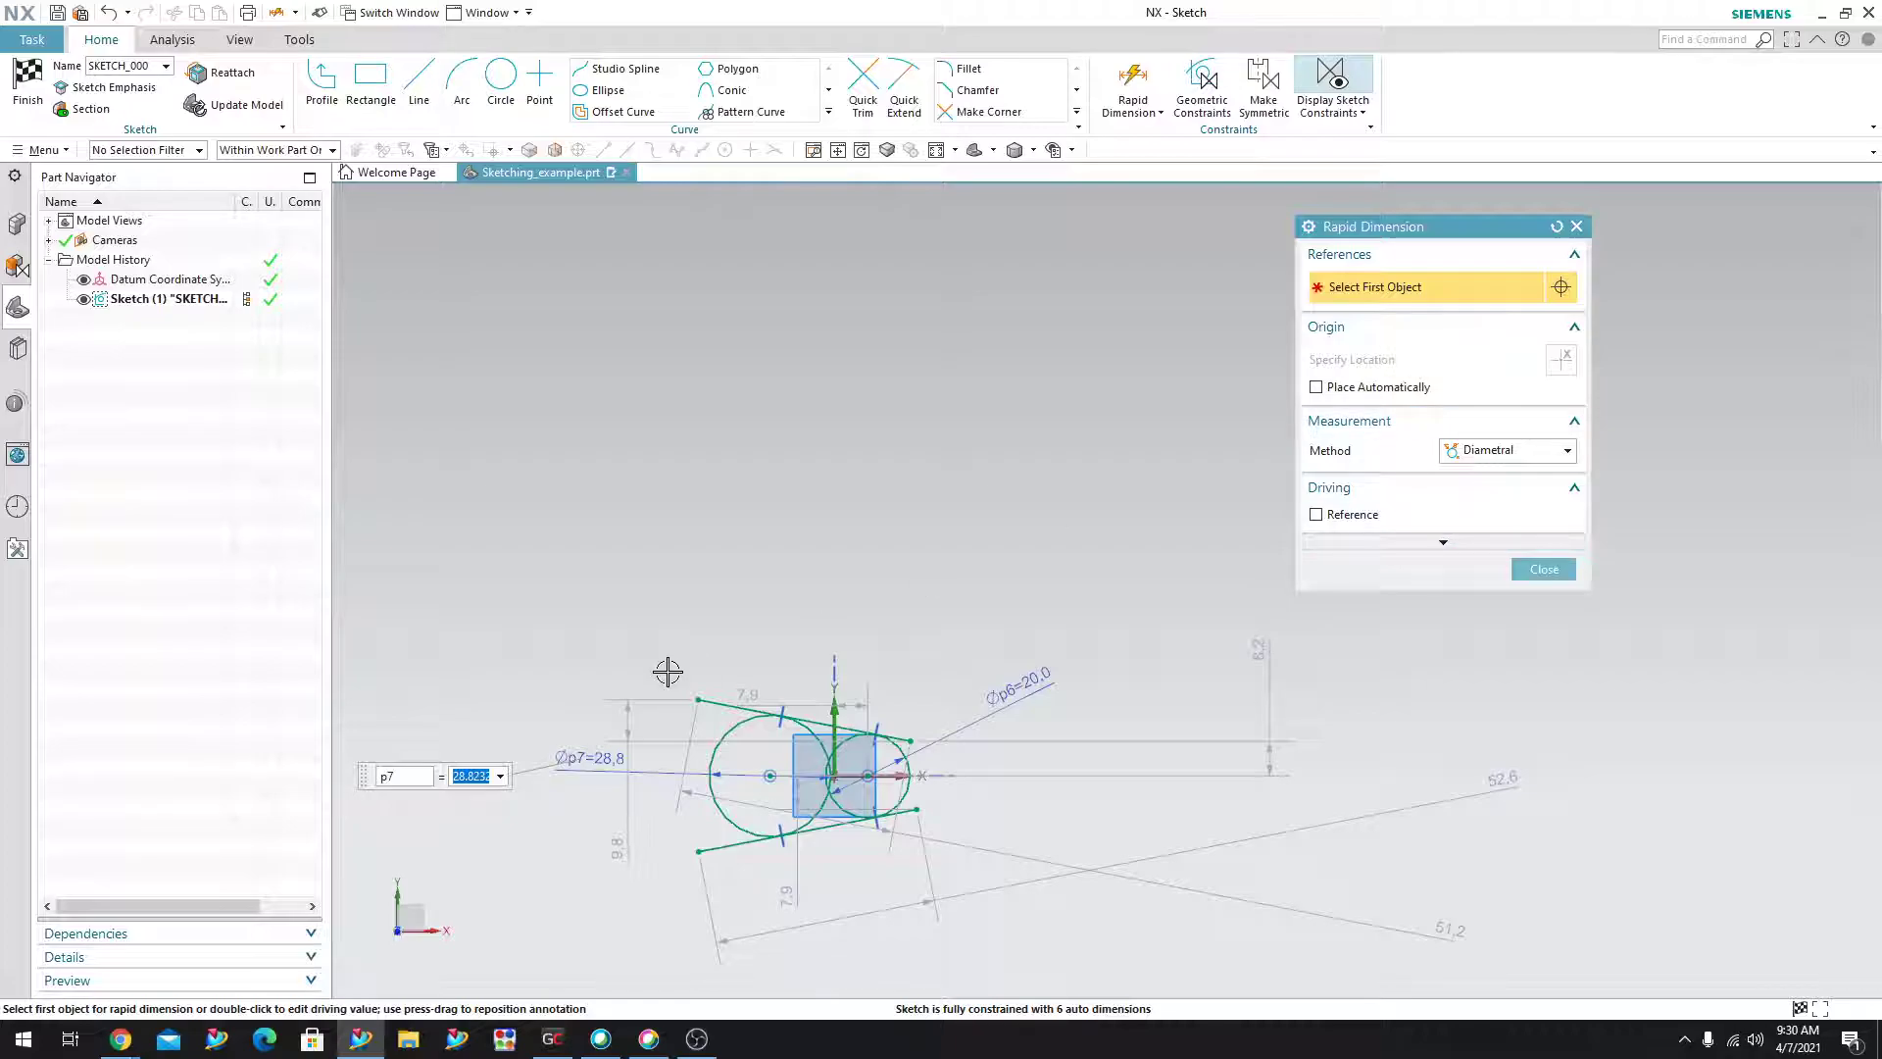
{"action": "type", "text": "50"}
{"action": "key", "text": "Return"}
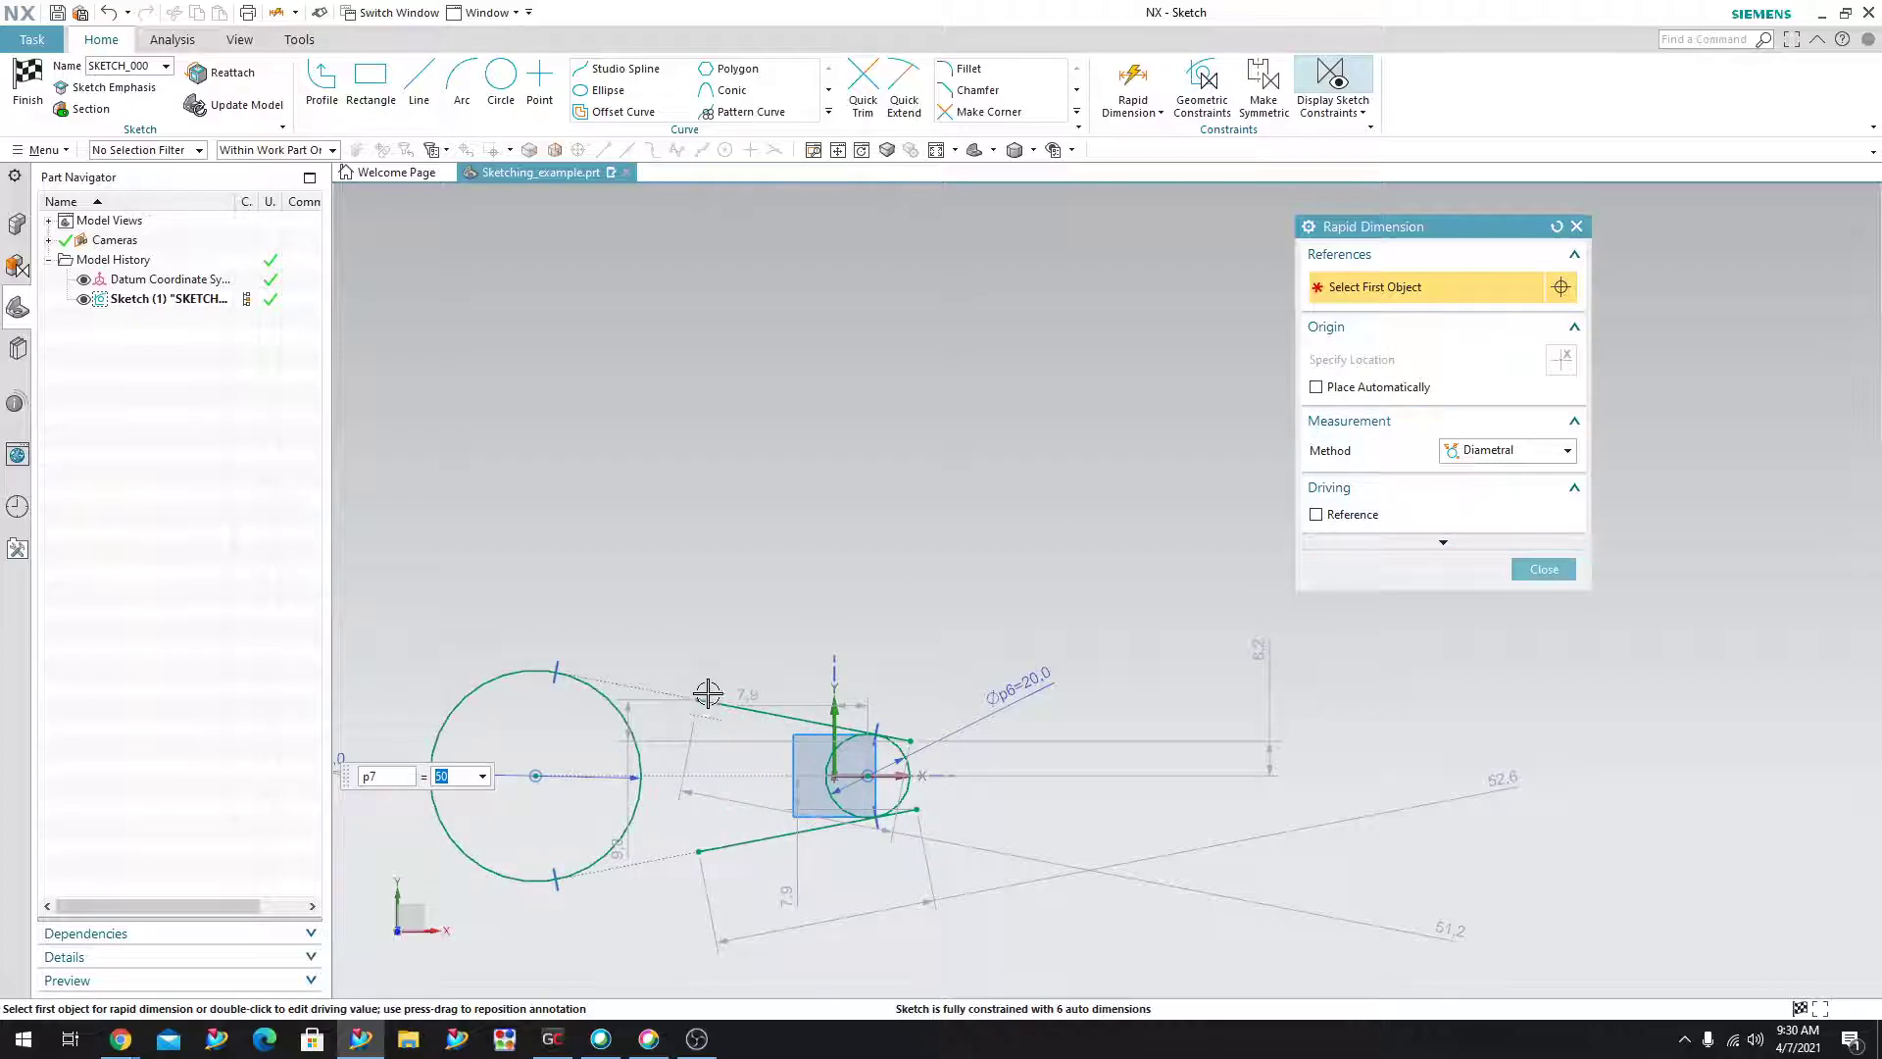
{"action": "left_click", "coordinate": [1547, 578]}
{"action": "scroll", "coordinate": [1079, 704], "scroll_direction": "up", "scroll_amount": 3}
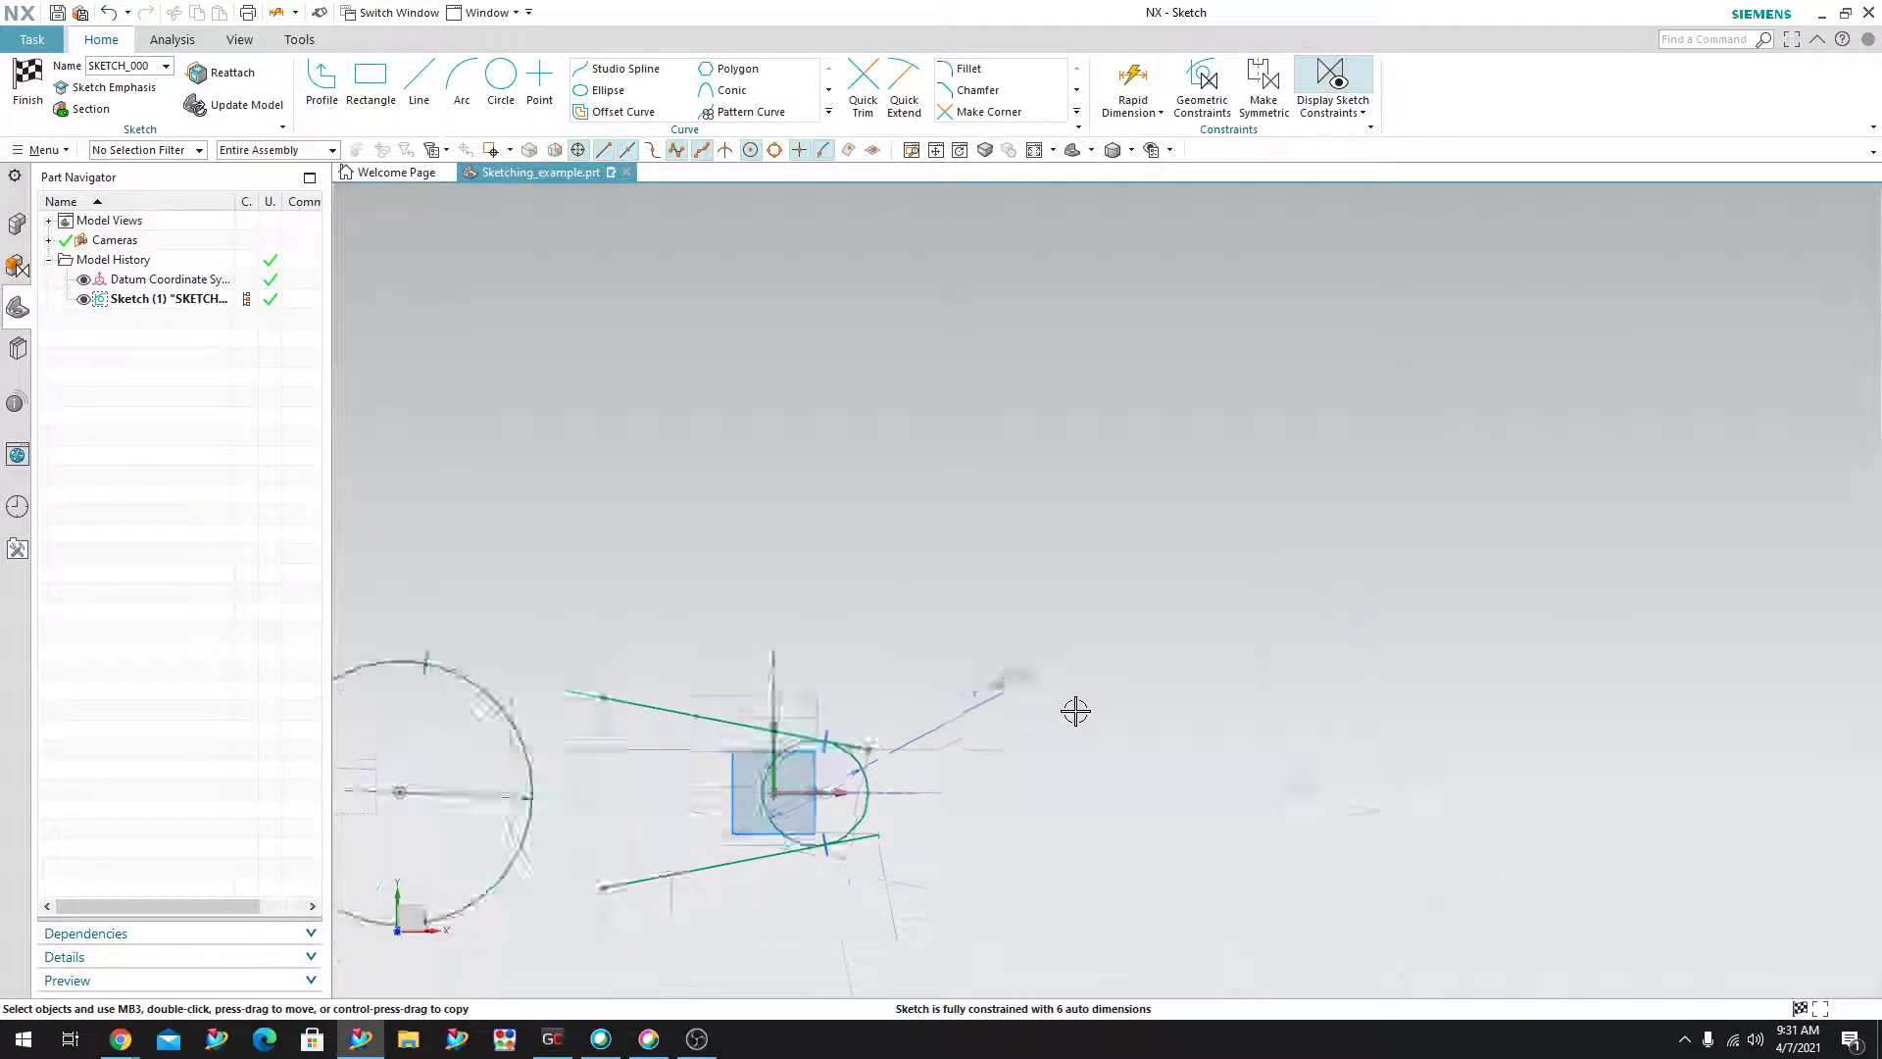
{"action": "scroll", "coordinate": [1060, 757], "scroll_direction": "down", "scroll_amount": 4}
{"action": "scroll", "coordinate": [825, 824], "scroll_direction": "up", "scroll_amount": 5}
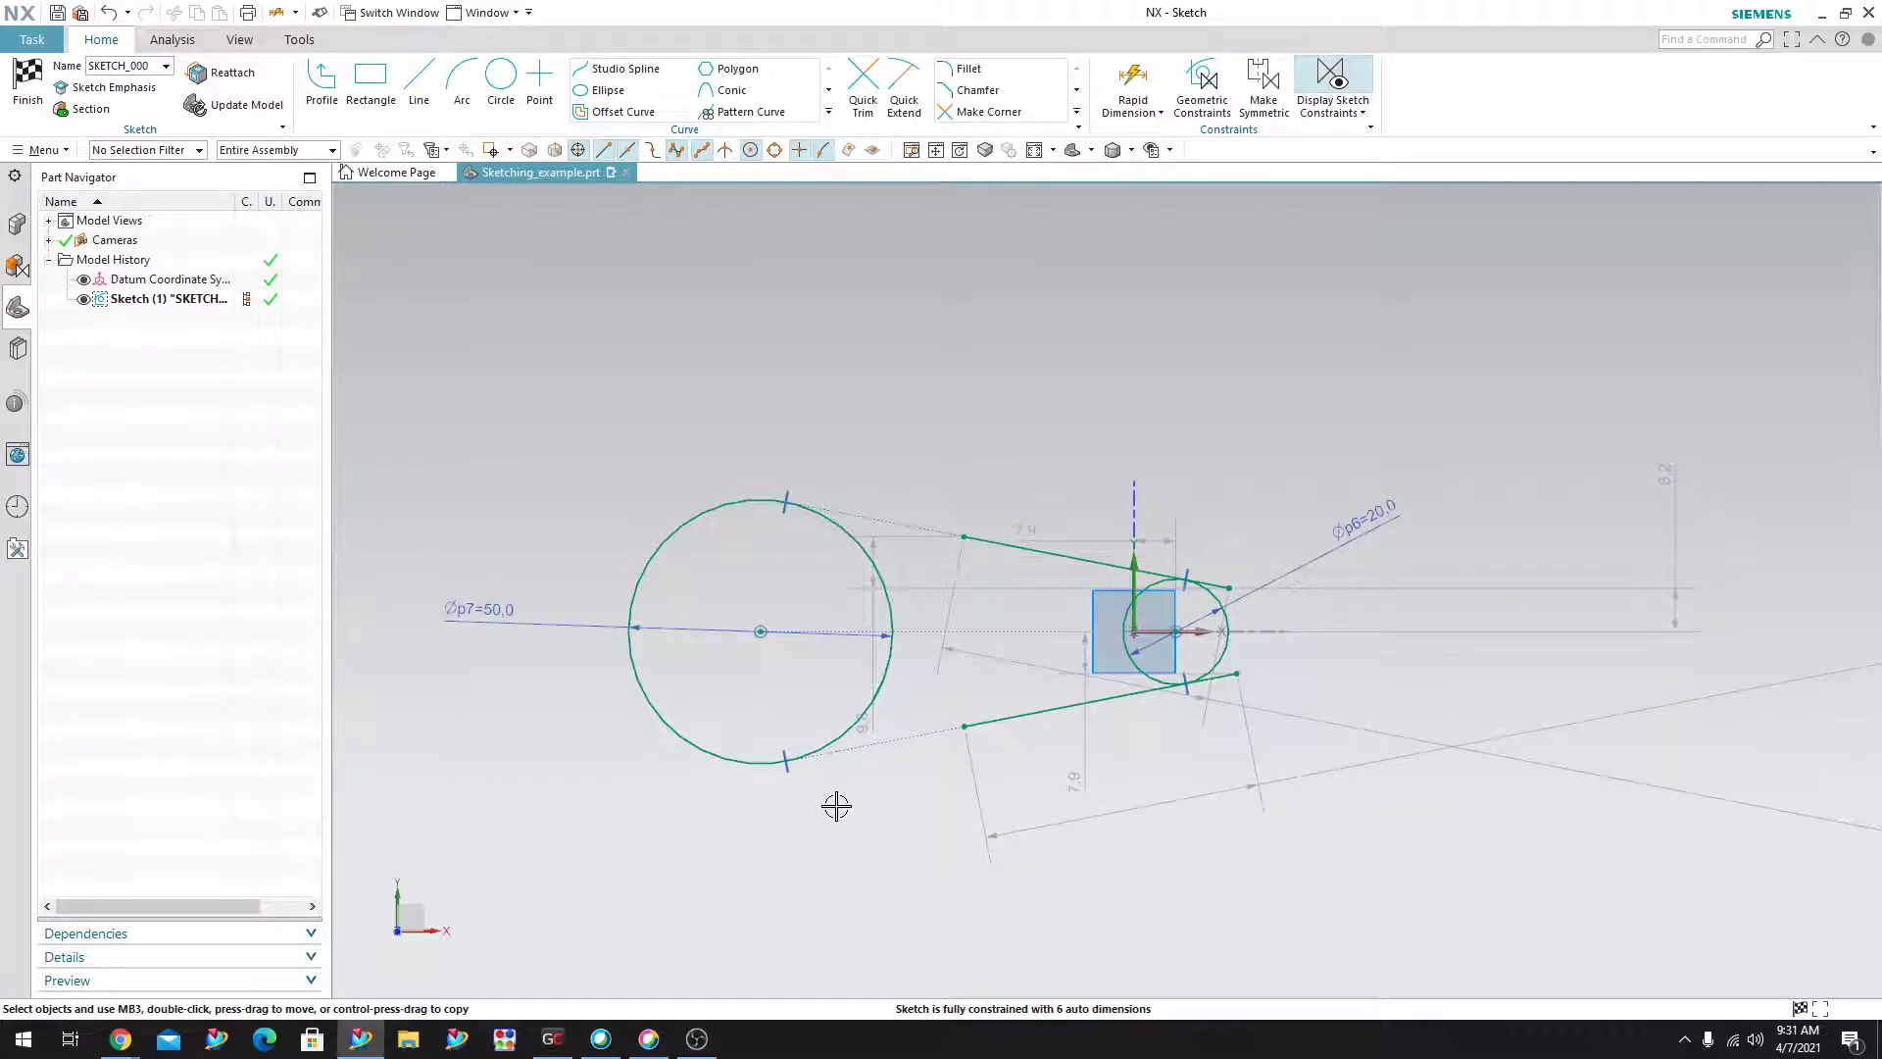
{"action": "scroll", "coordinate": [961, 739], "scroll_direction": "down", "scroll_amount": 2}
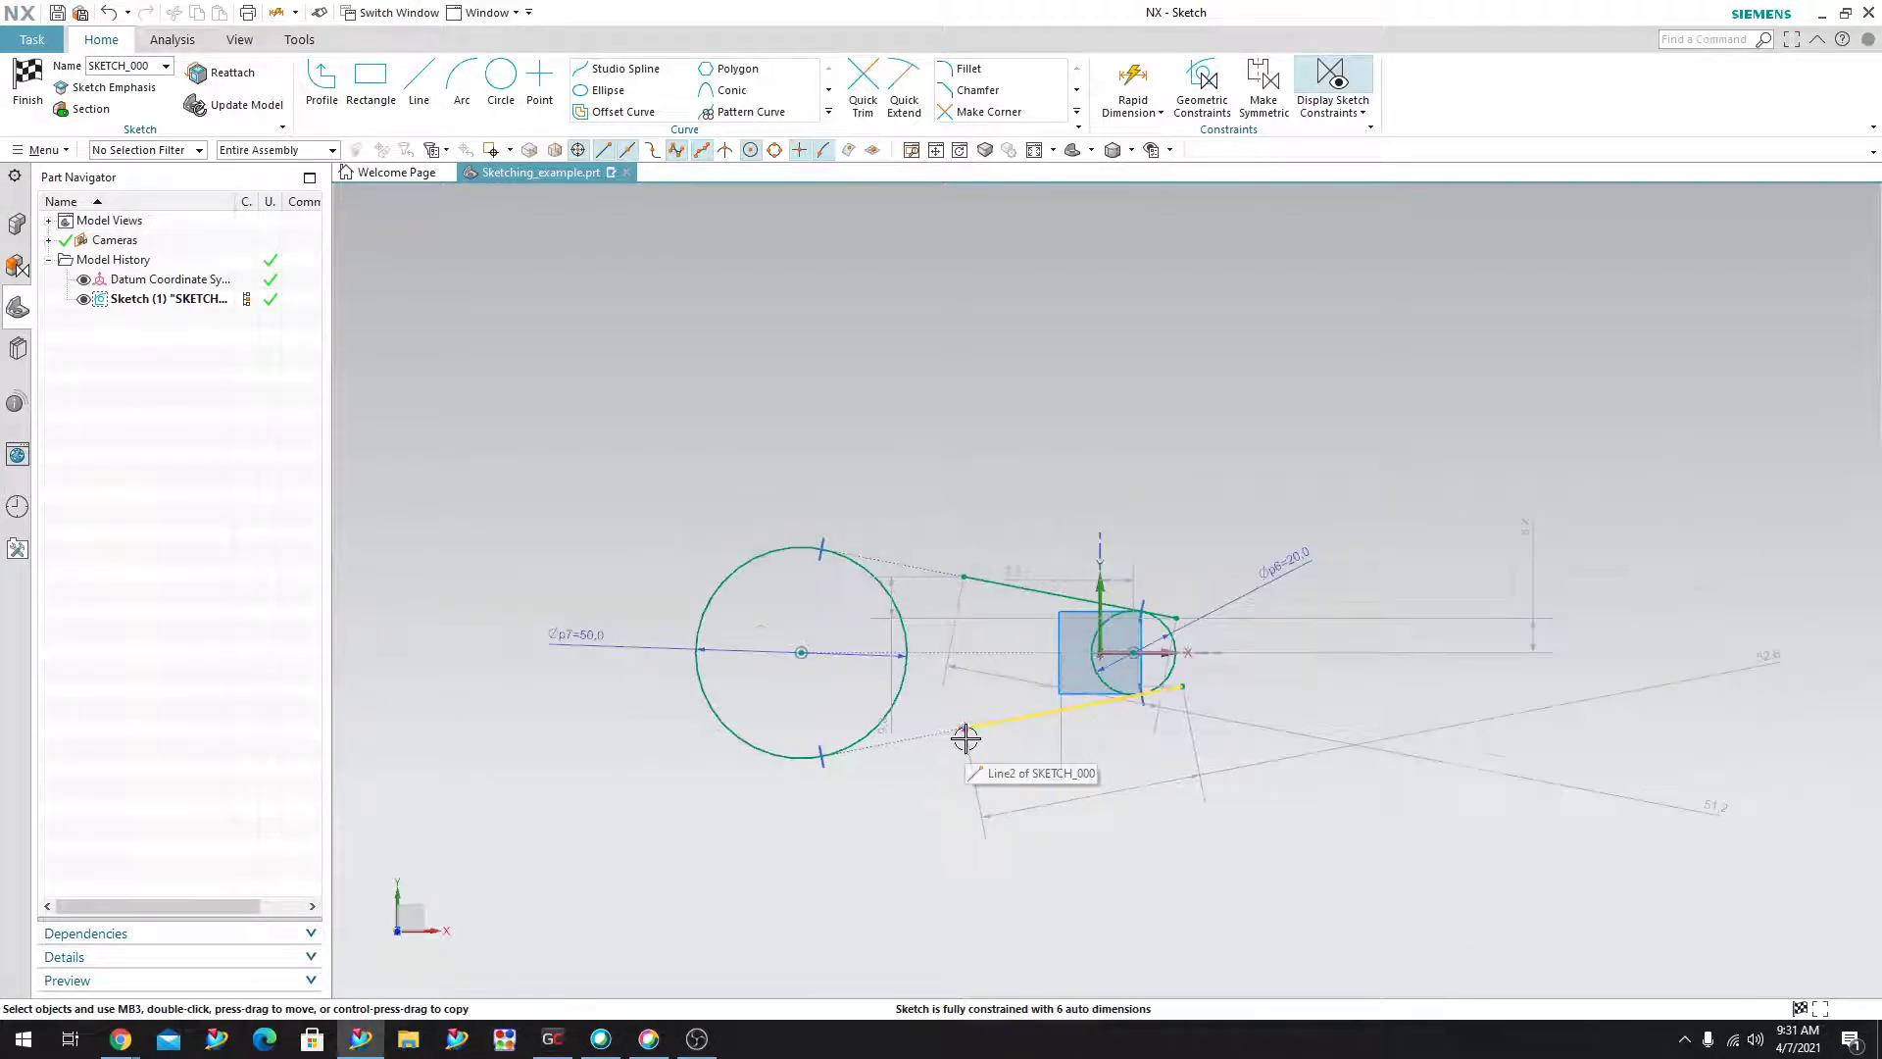
{"action": "scroll", "coordinate": [1020, 748], "scroll_direction": "up", "scroll_amount": 2}
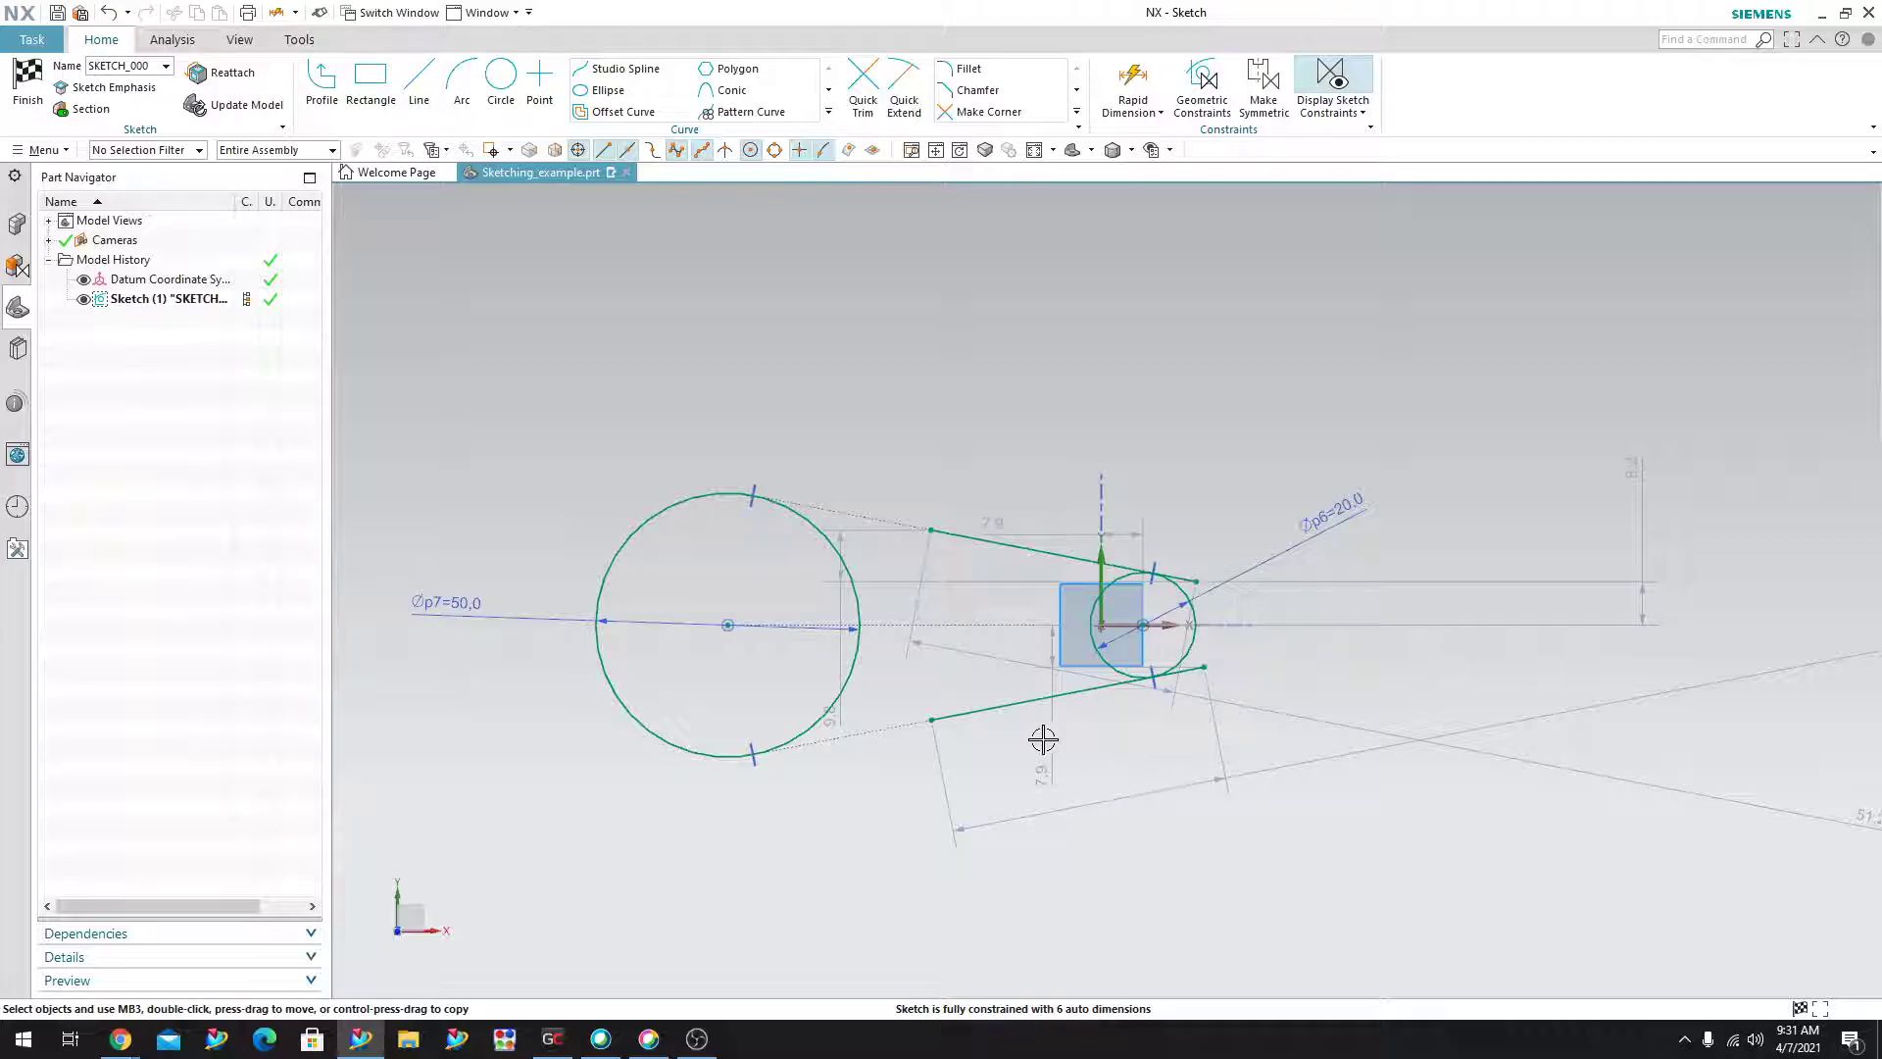
{"action": "scroll", "coordinate": [970, 421], "scroll_direction": "up", "scroll_amount": 2}
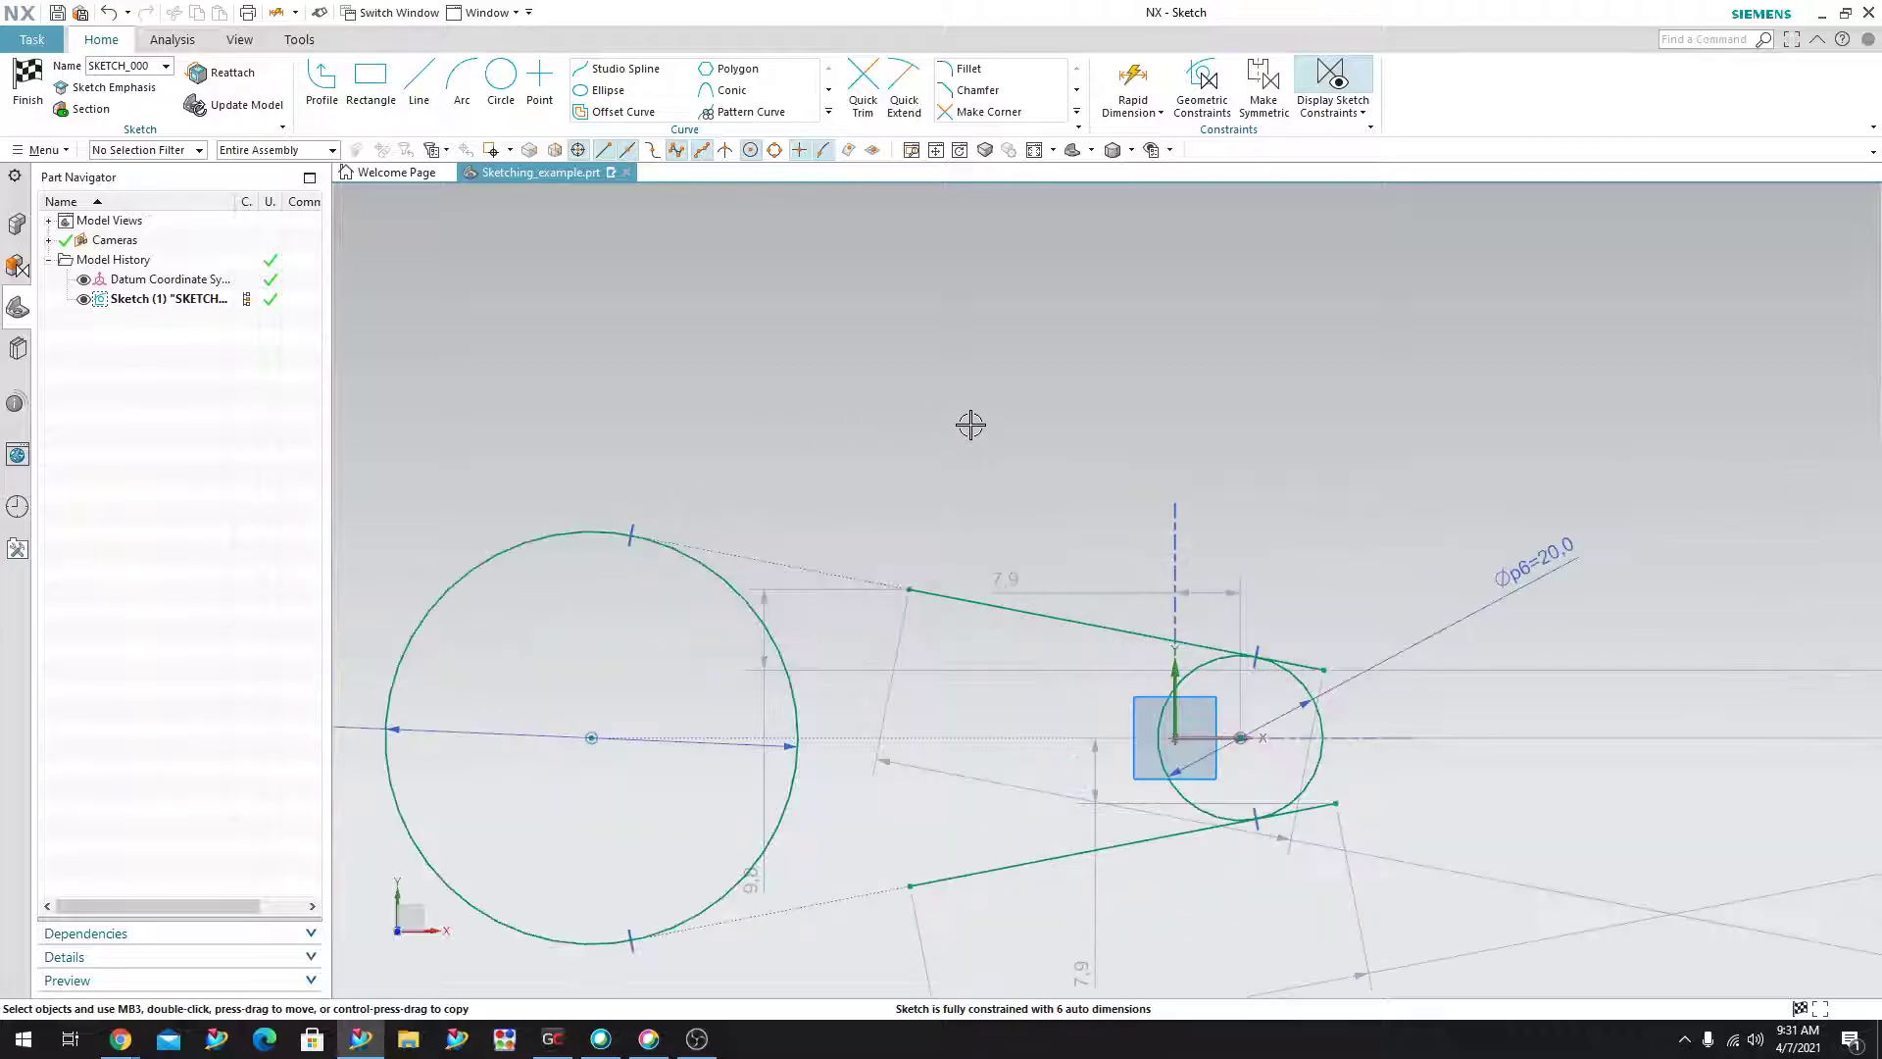
{"action": "scroll", "coordinate": [979, 421], "scroll_direction": "down", "scroll_amount": 3}
{"action": "scroll", "coordinate": [980, 428], "scroll_direction": "up", "scroll_amount": 1}
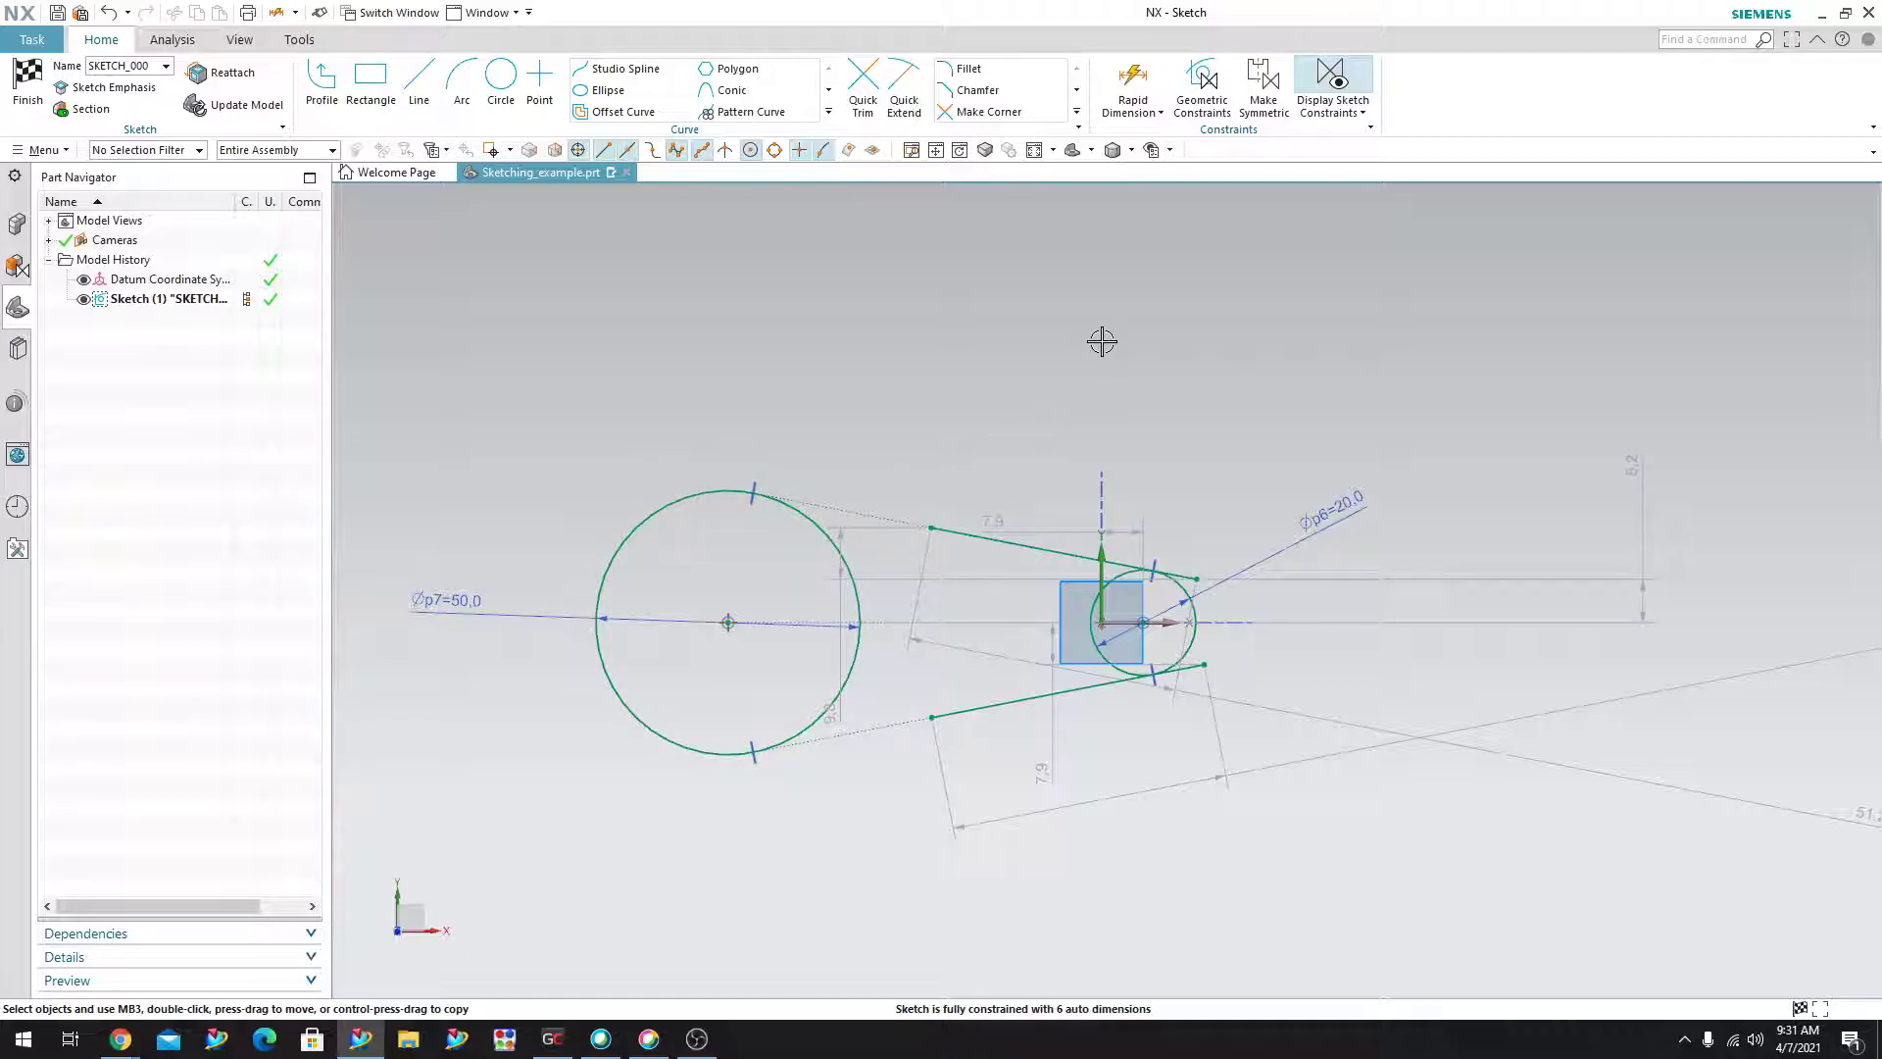
Constrain the upper and lower lines' left endpoints onto the 50 mm circle with Point on Curve.
{"action": "key", "text": "c"}
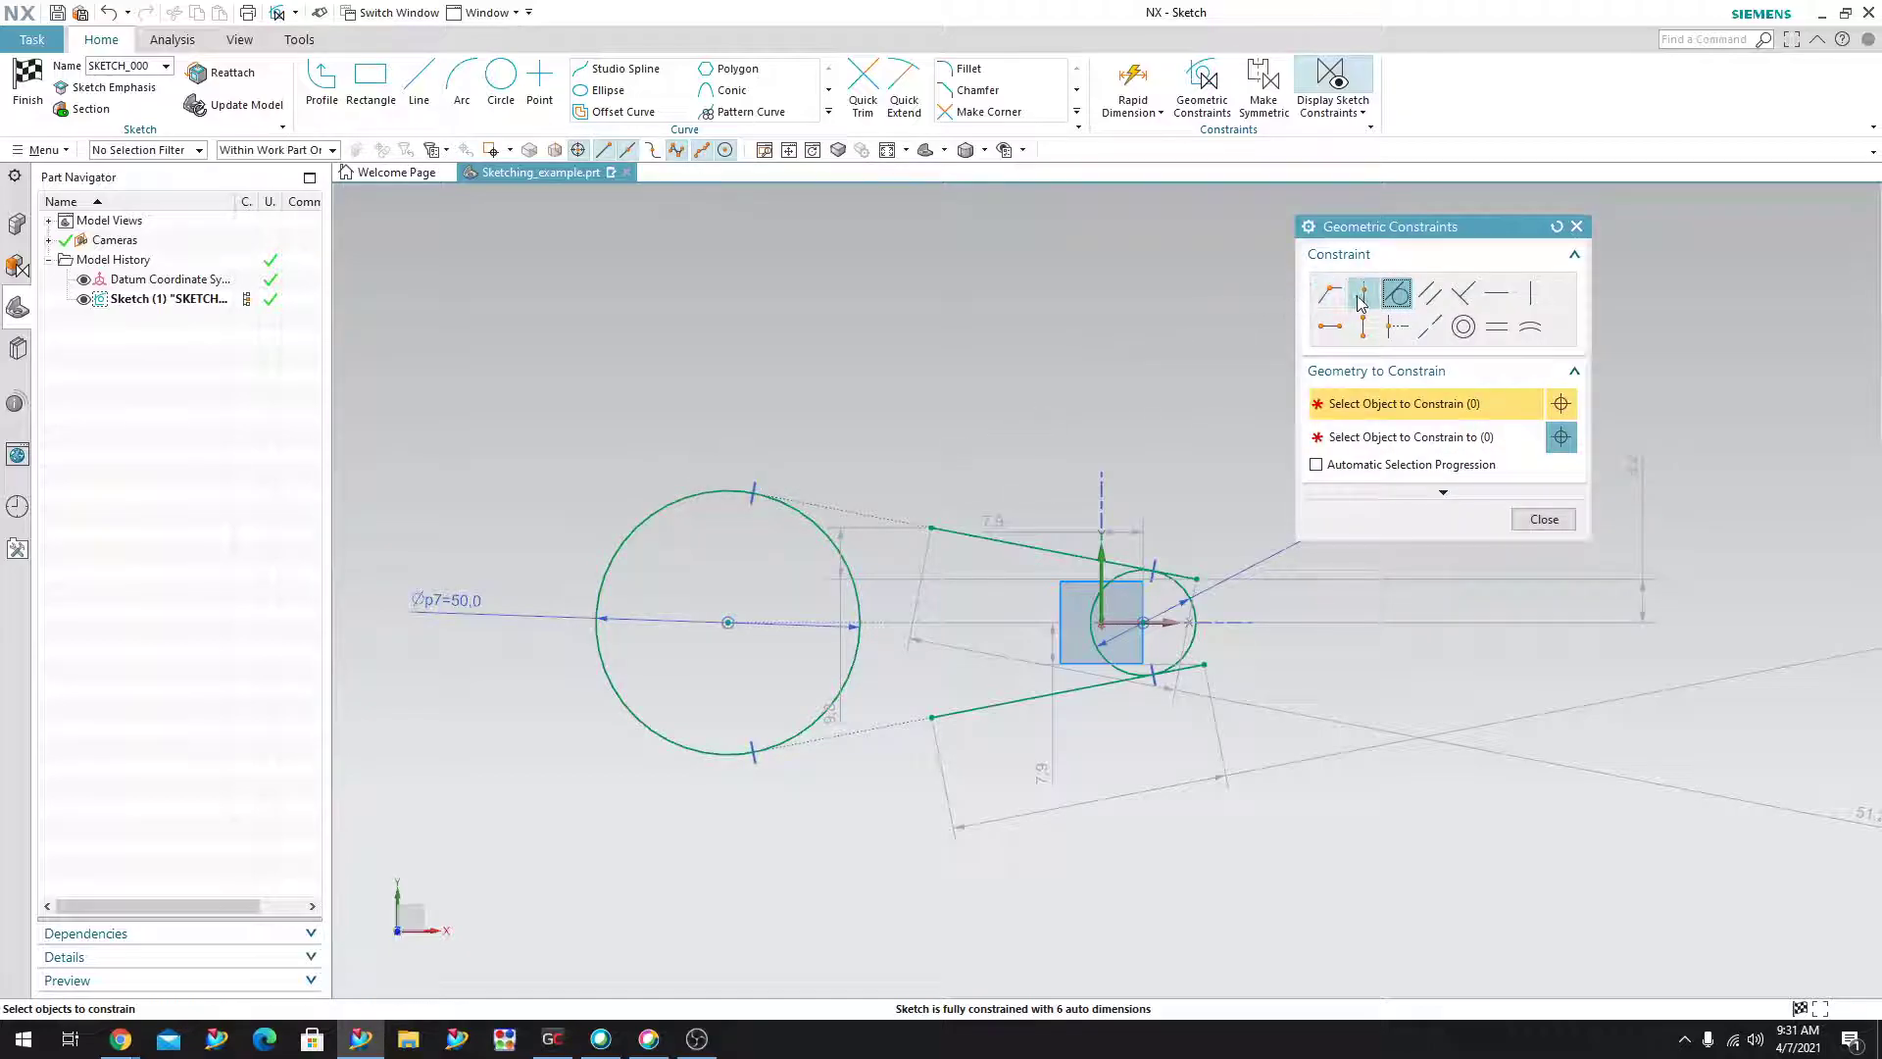
{"action": "left_click", "coordinate": [1361, 296]}
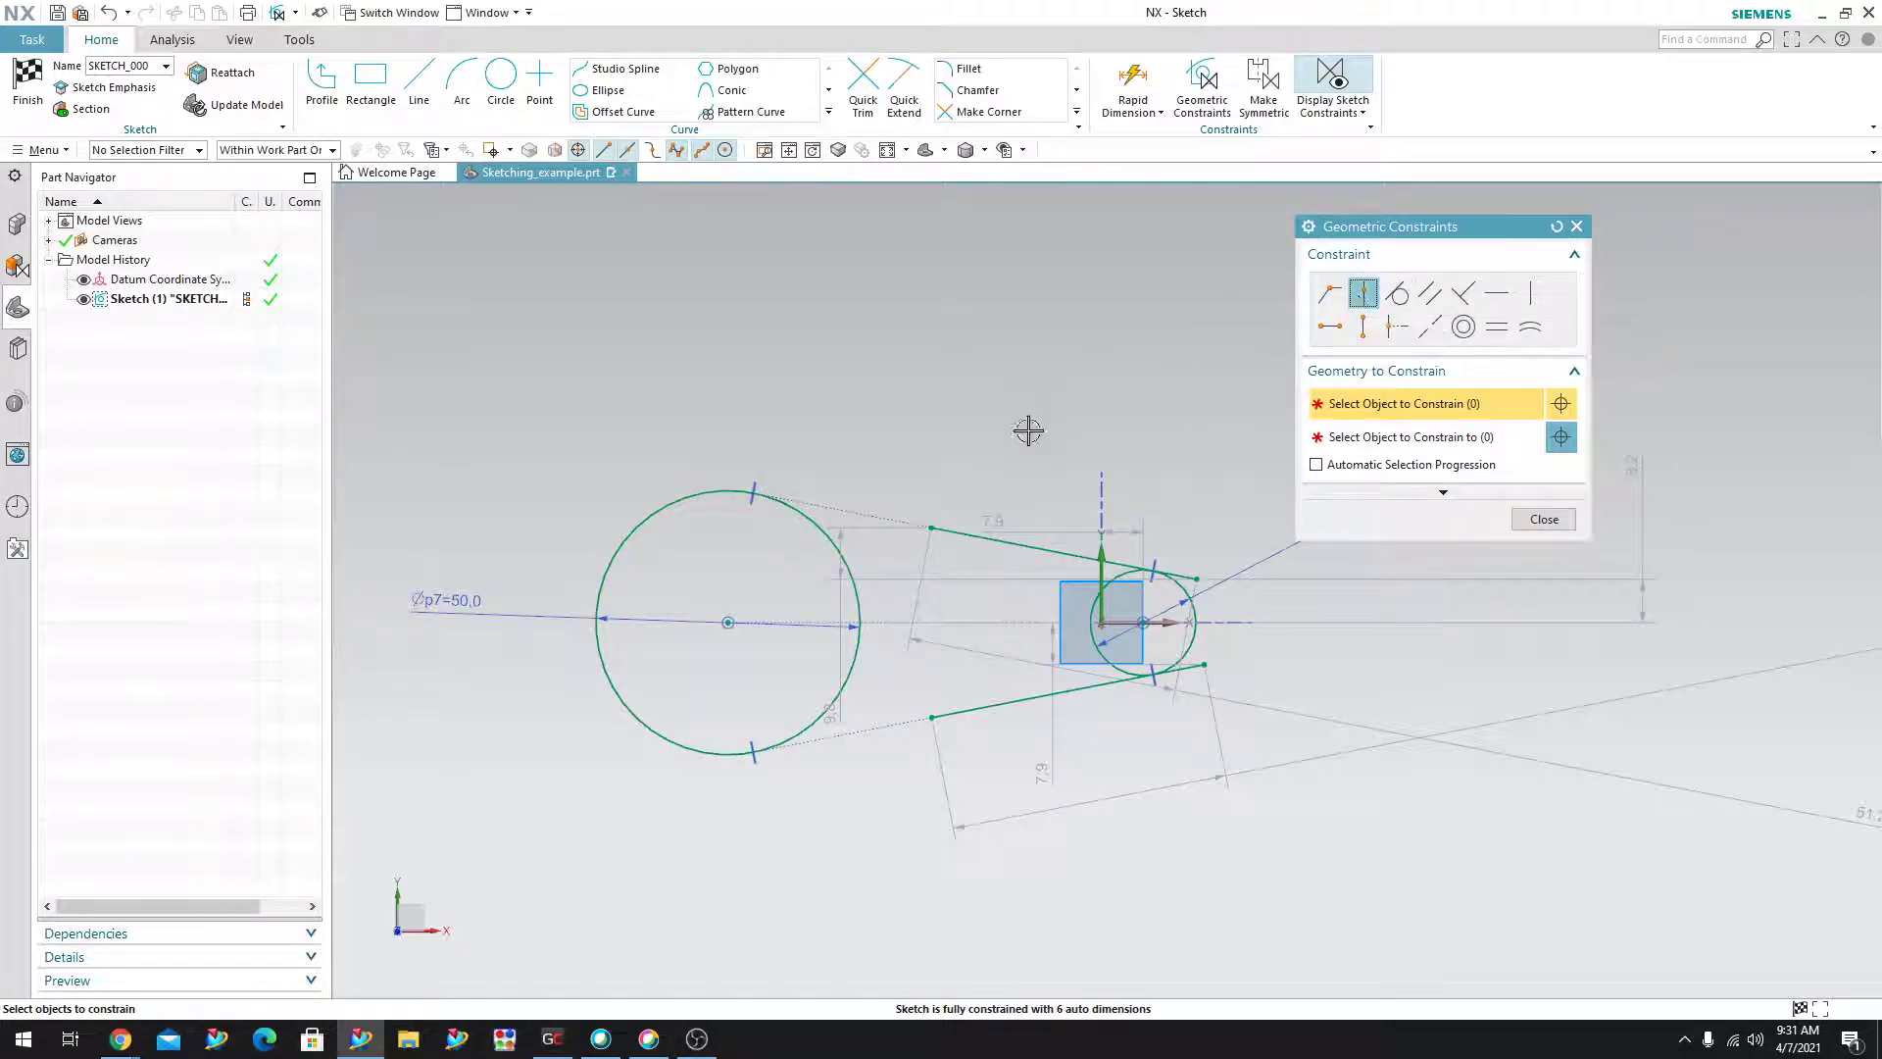
{"action": "left_click", "coordinate": [934, 520]}
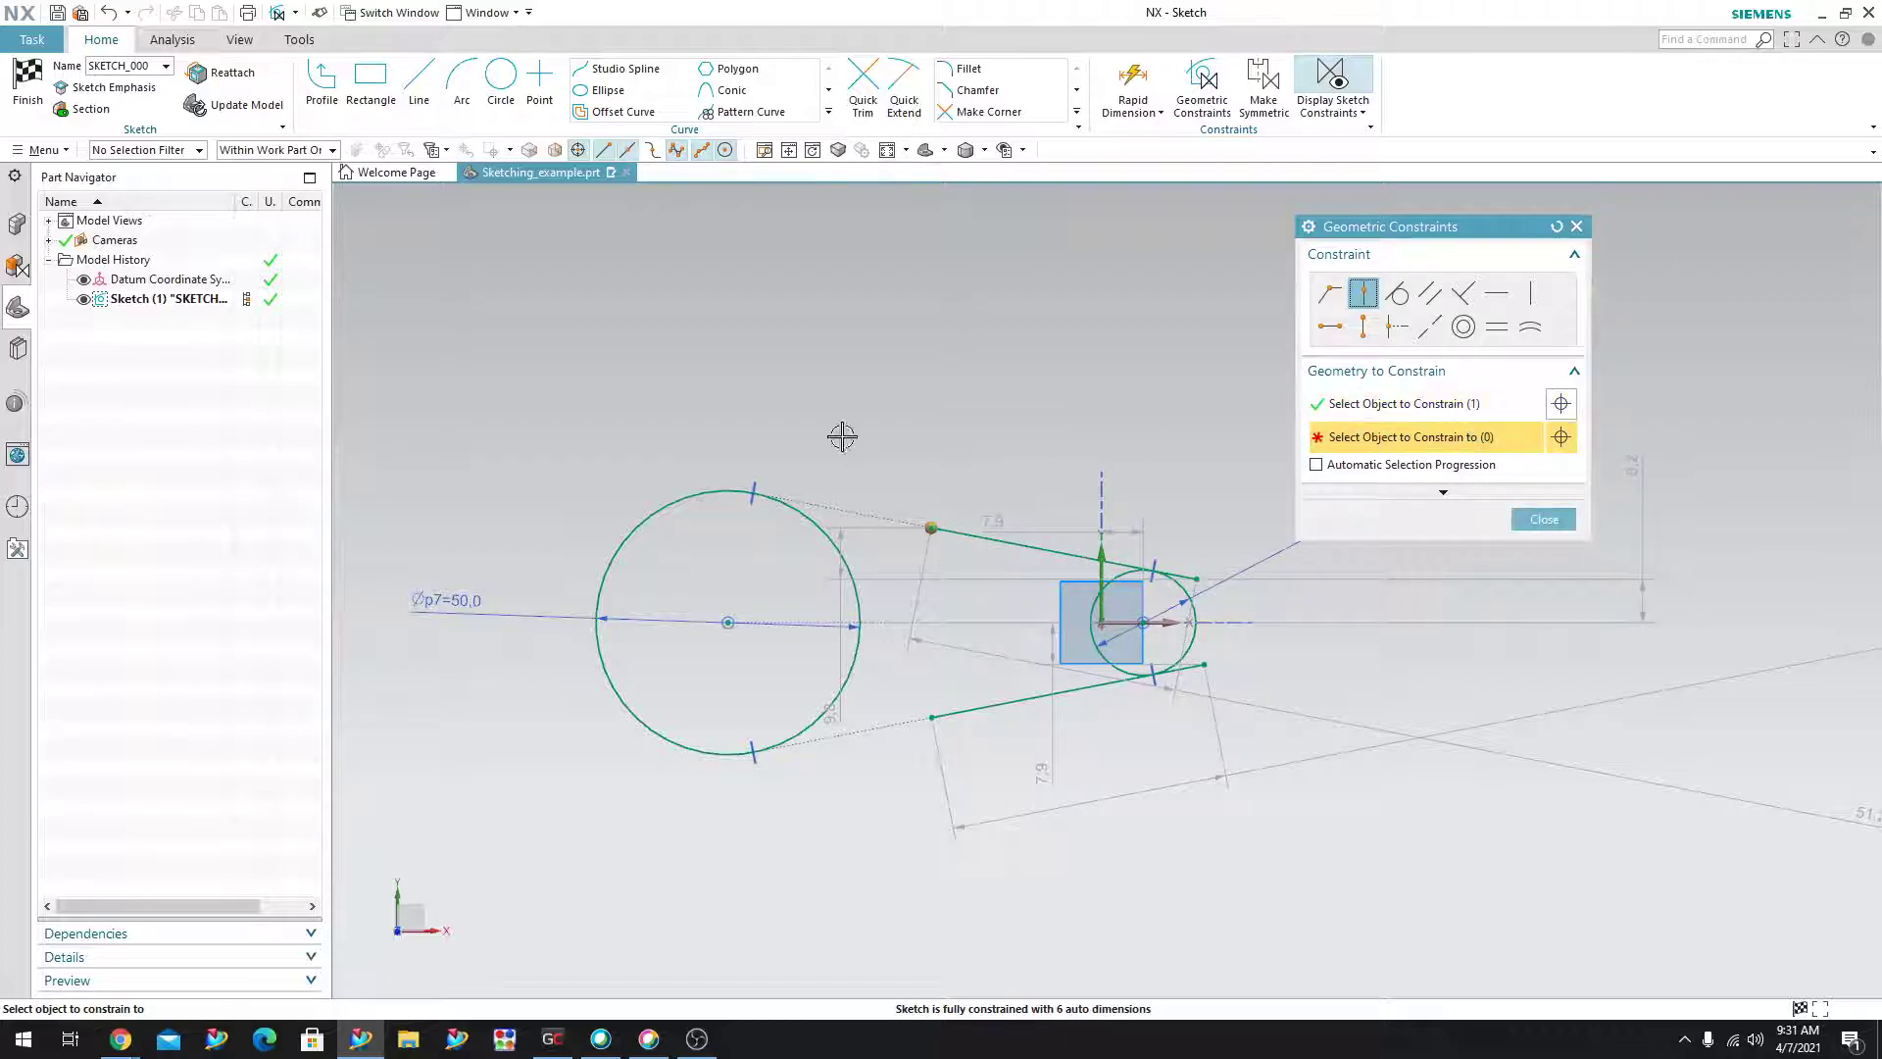
{"action": "left_click", "coordinate": [693, 492]}
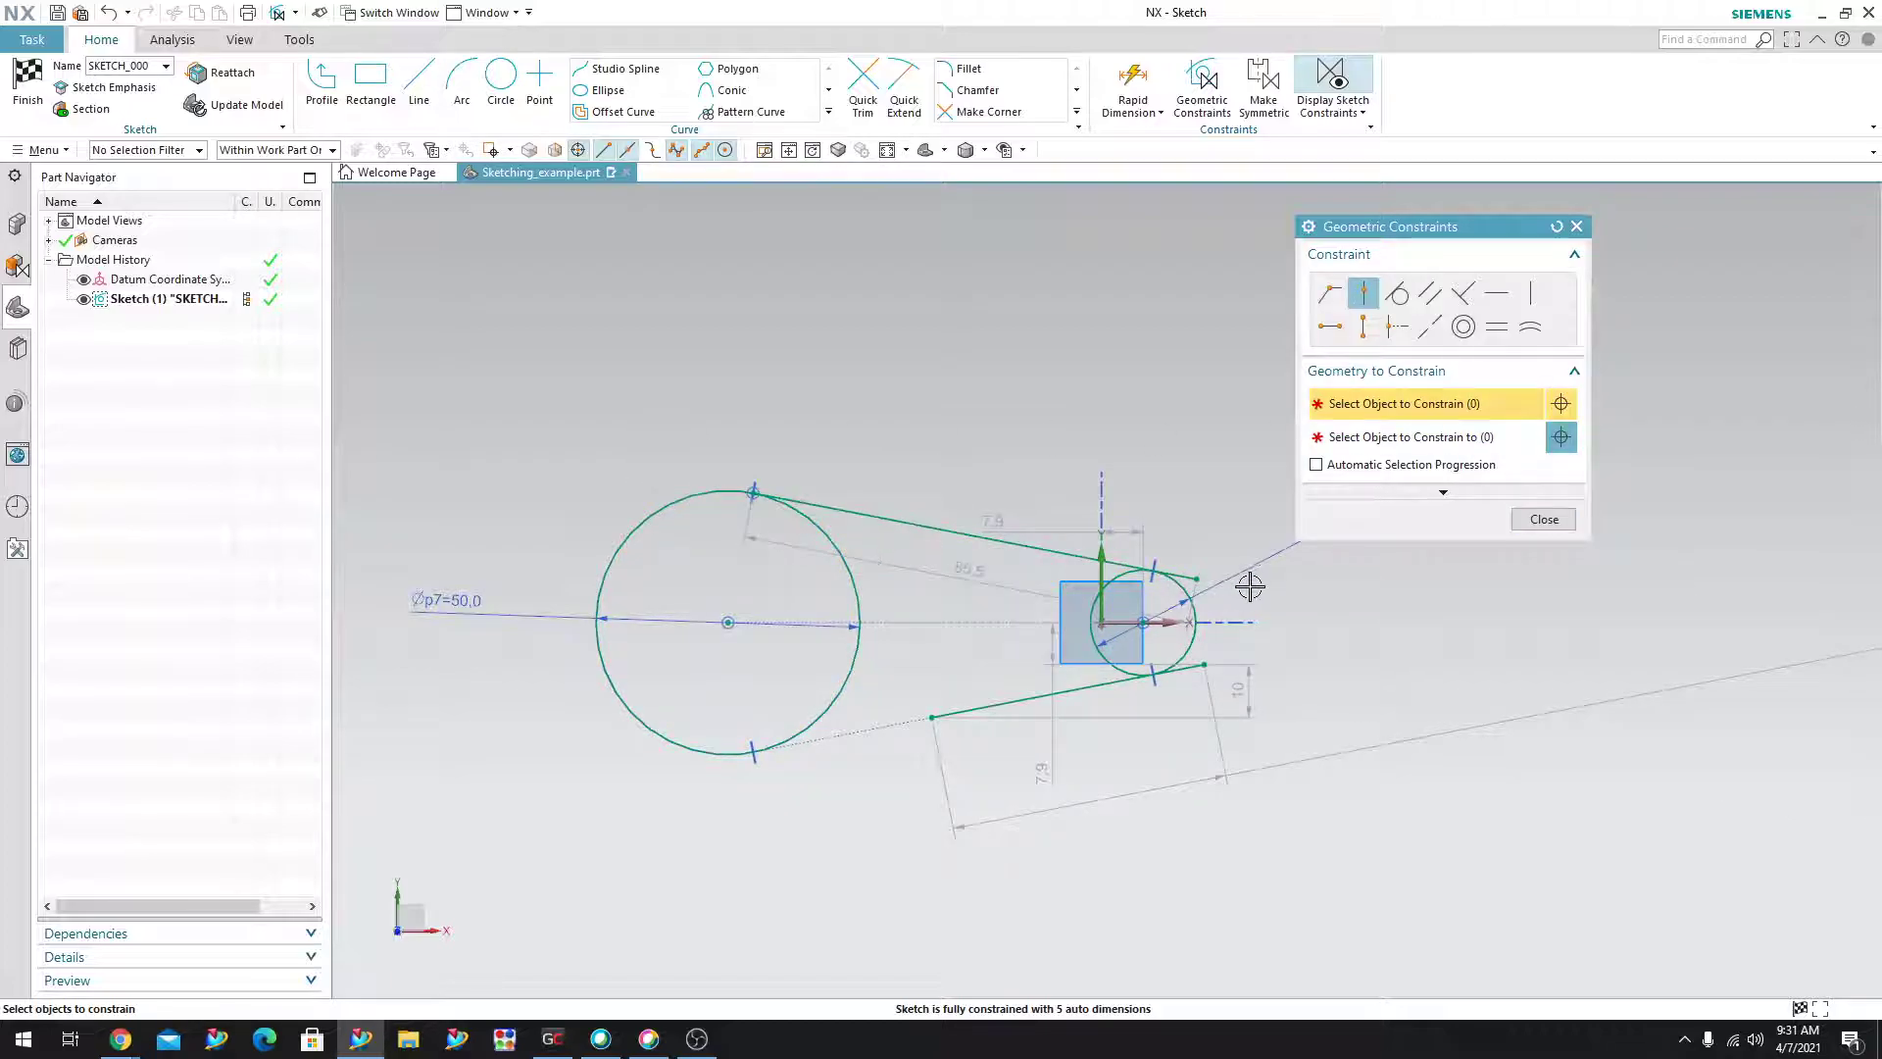
{"action": "left_click", "coordinate": [745, 480]}
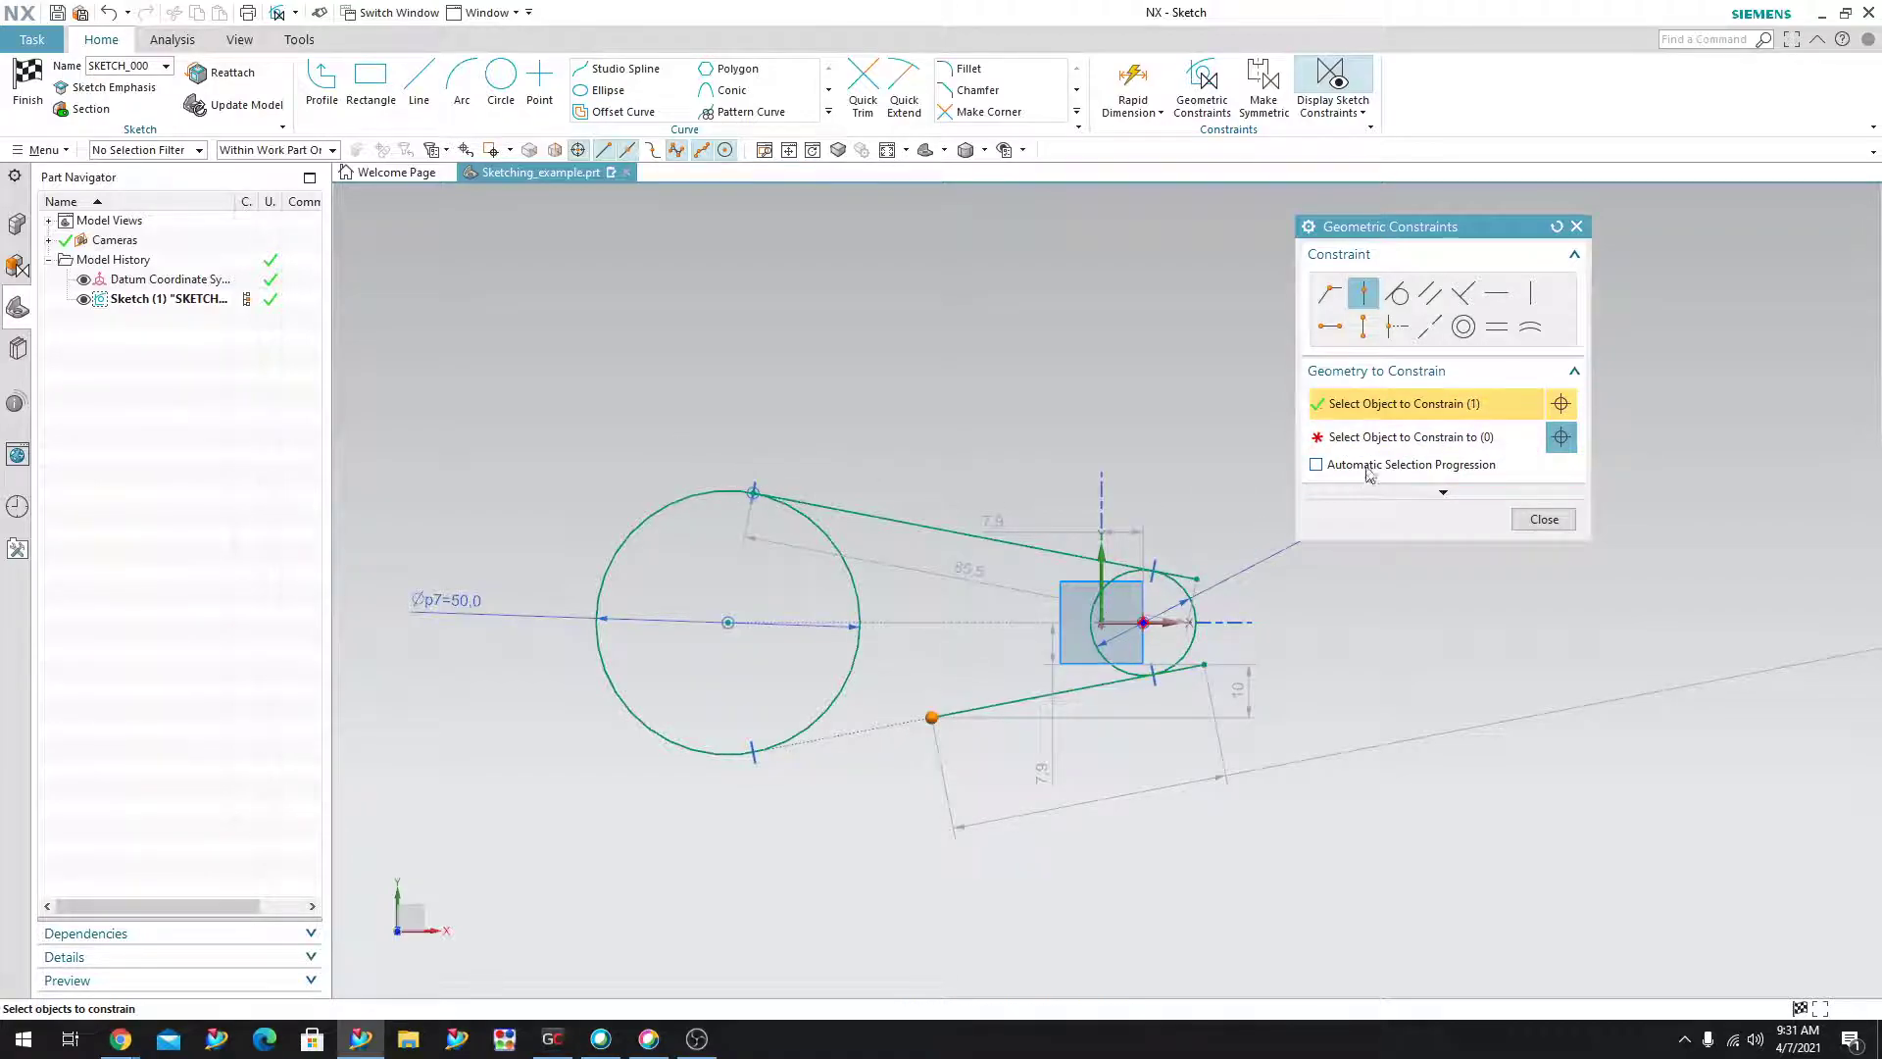
{"action": "left_click", "coordinate": [932, 718]}
{"action": "left_click", "coordinate": [719, 758]}
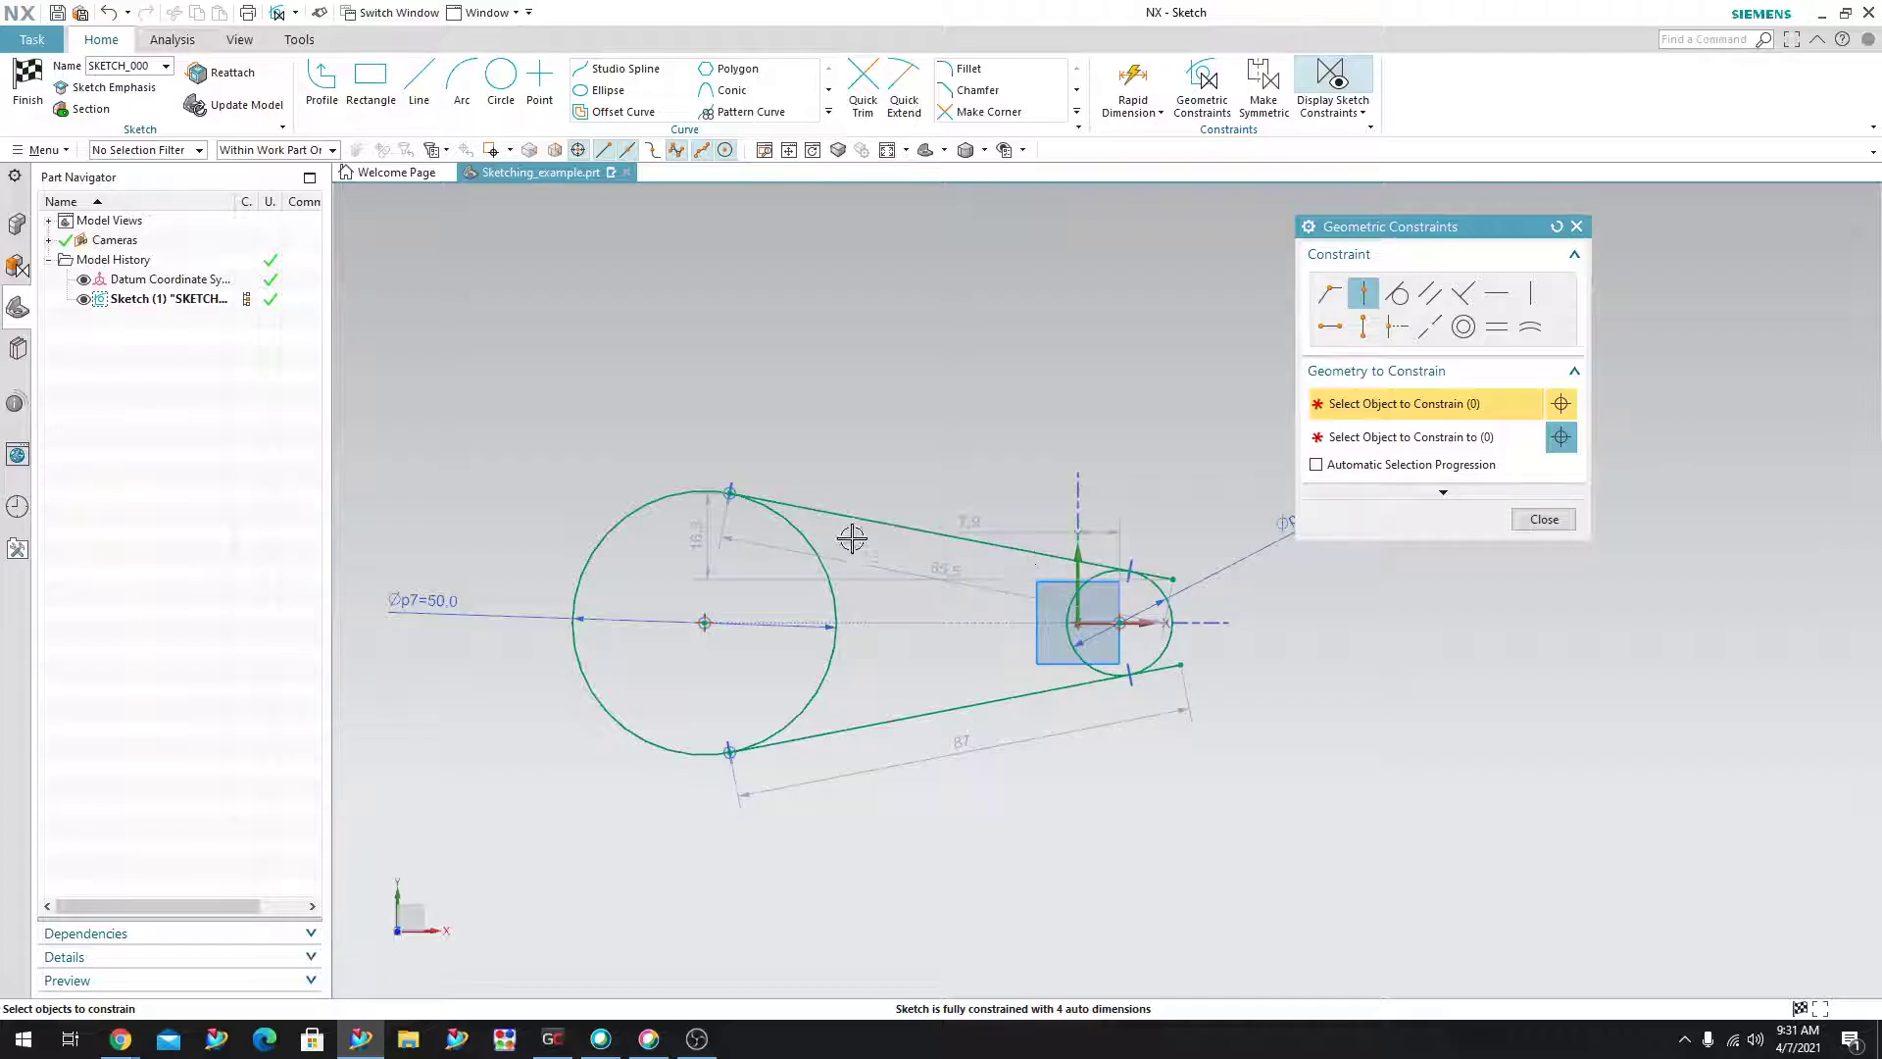
Vertically align the upper line's midpoint with the sketch origin.
{"action": "left_click", "coordinate": [1365, 326]}
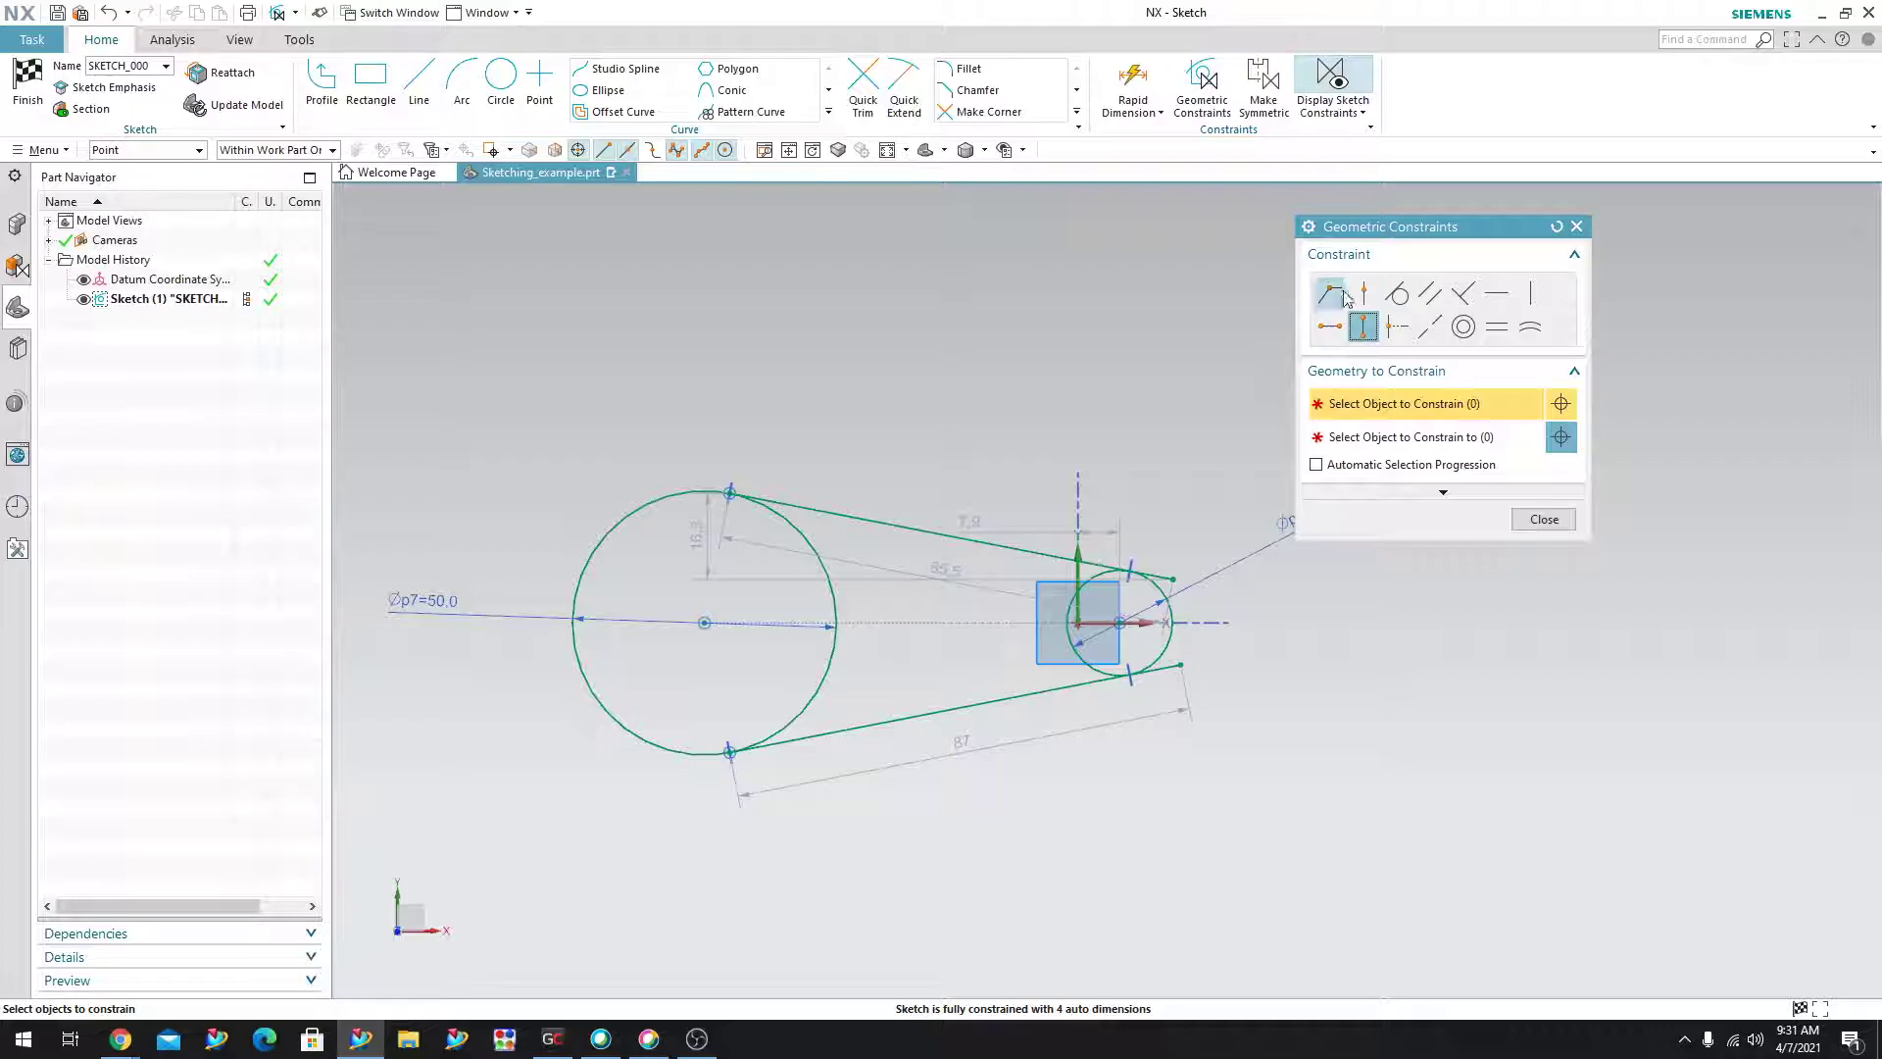
{"action": "left_click", "coordinate": [956, 531]}
{"action": "left_click", "coordinate": [958, 531]}
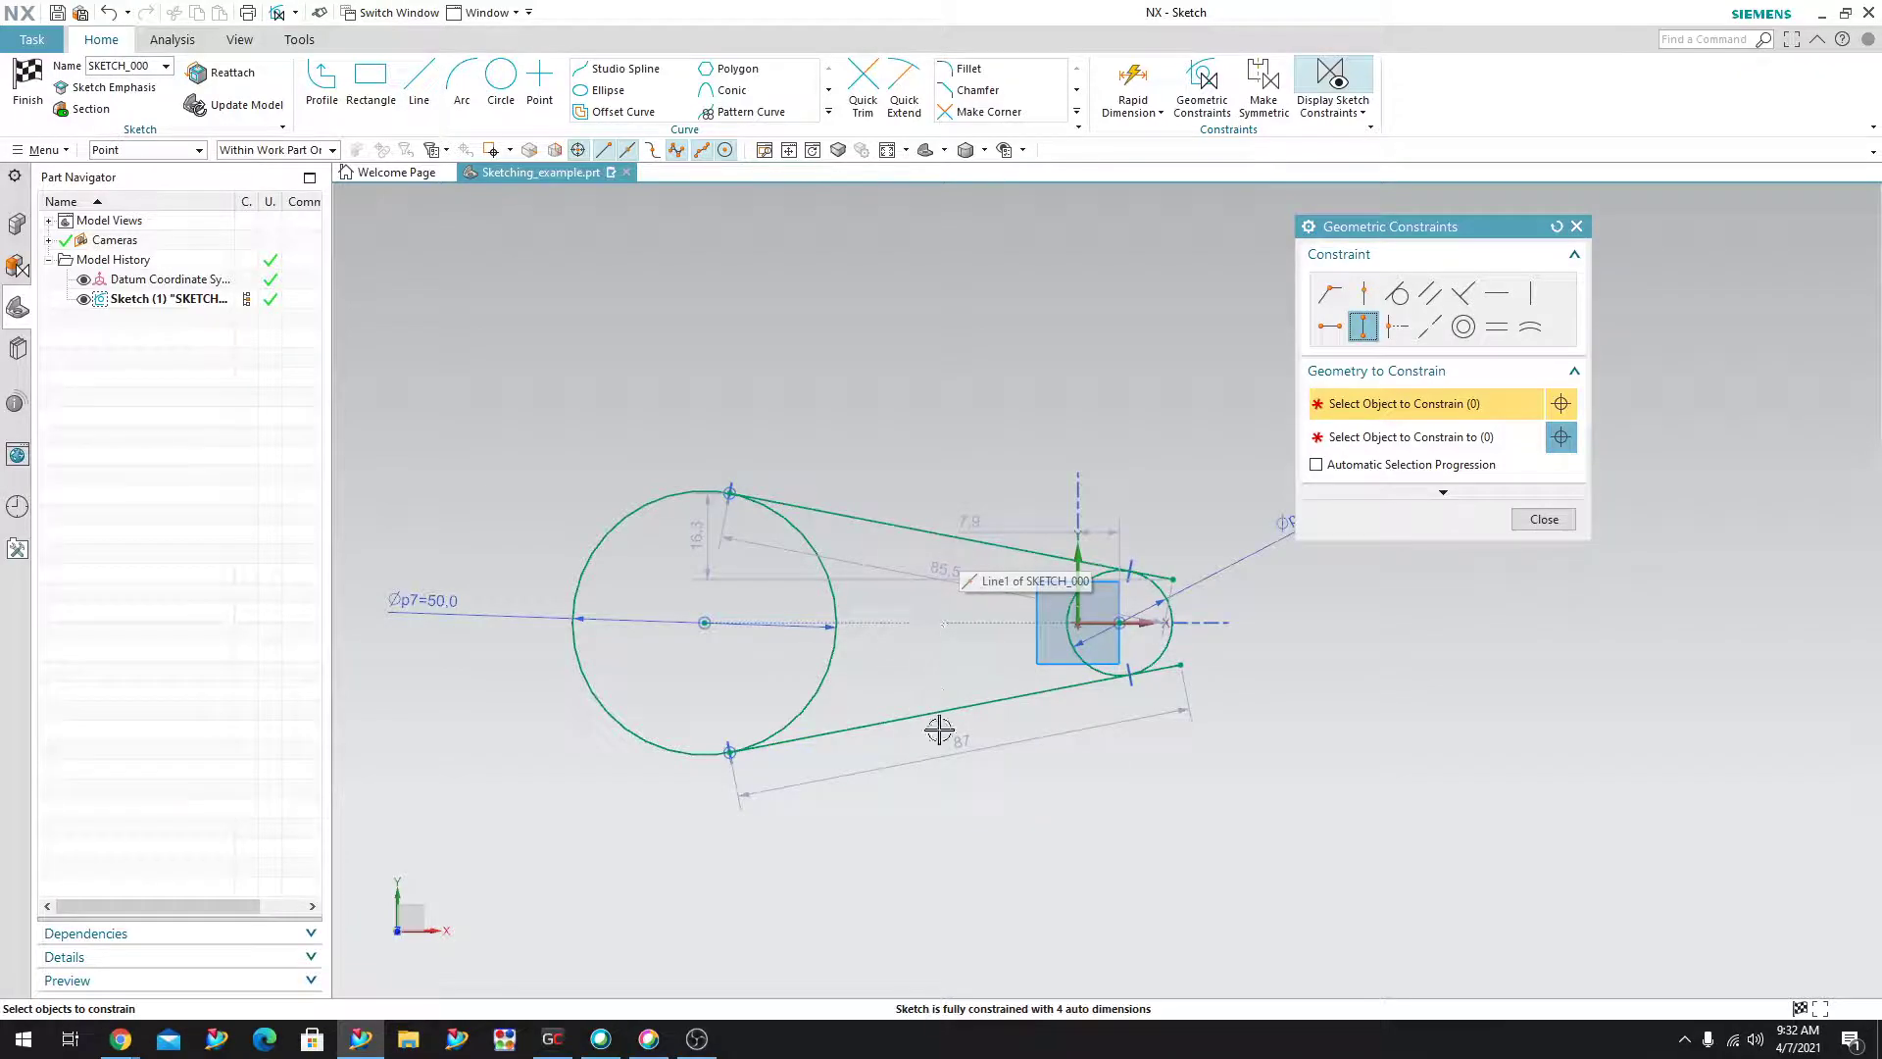
{"action": "left_click", "coordinate": [949, 535]}
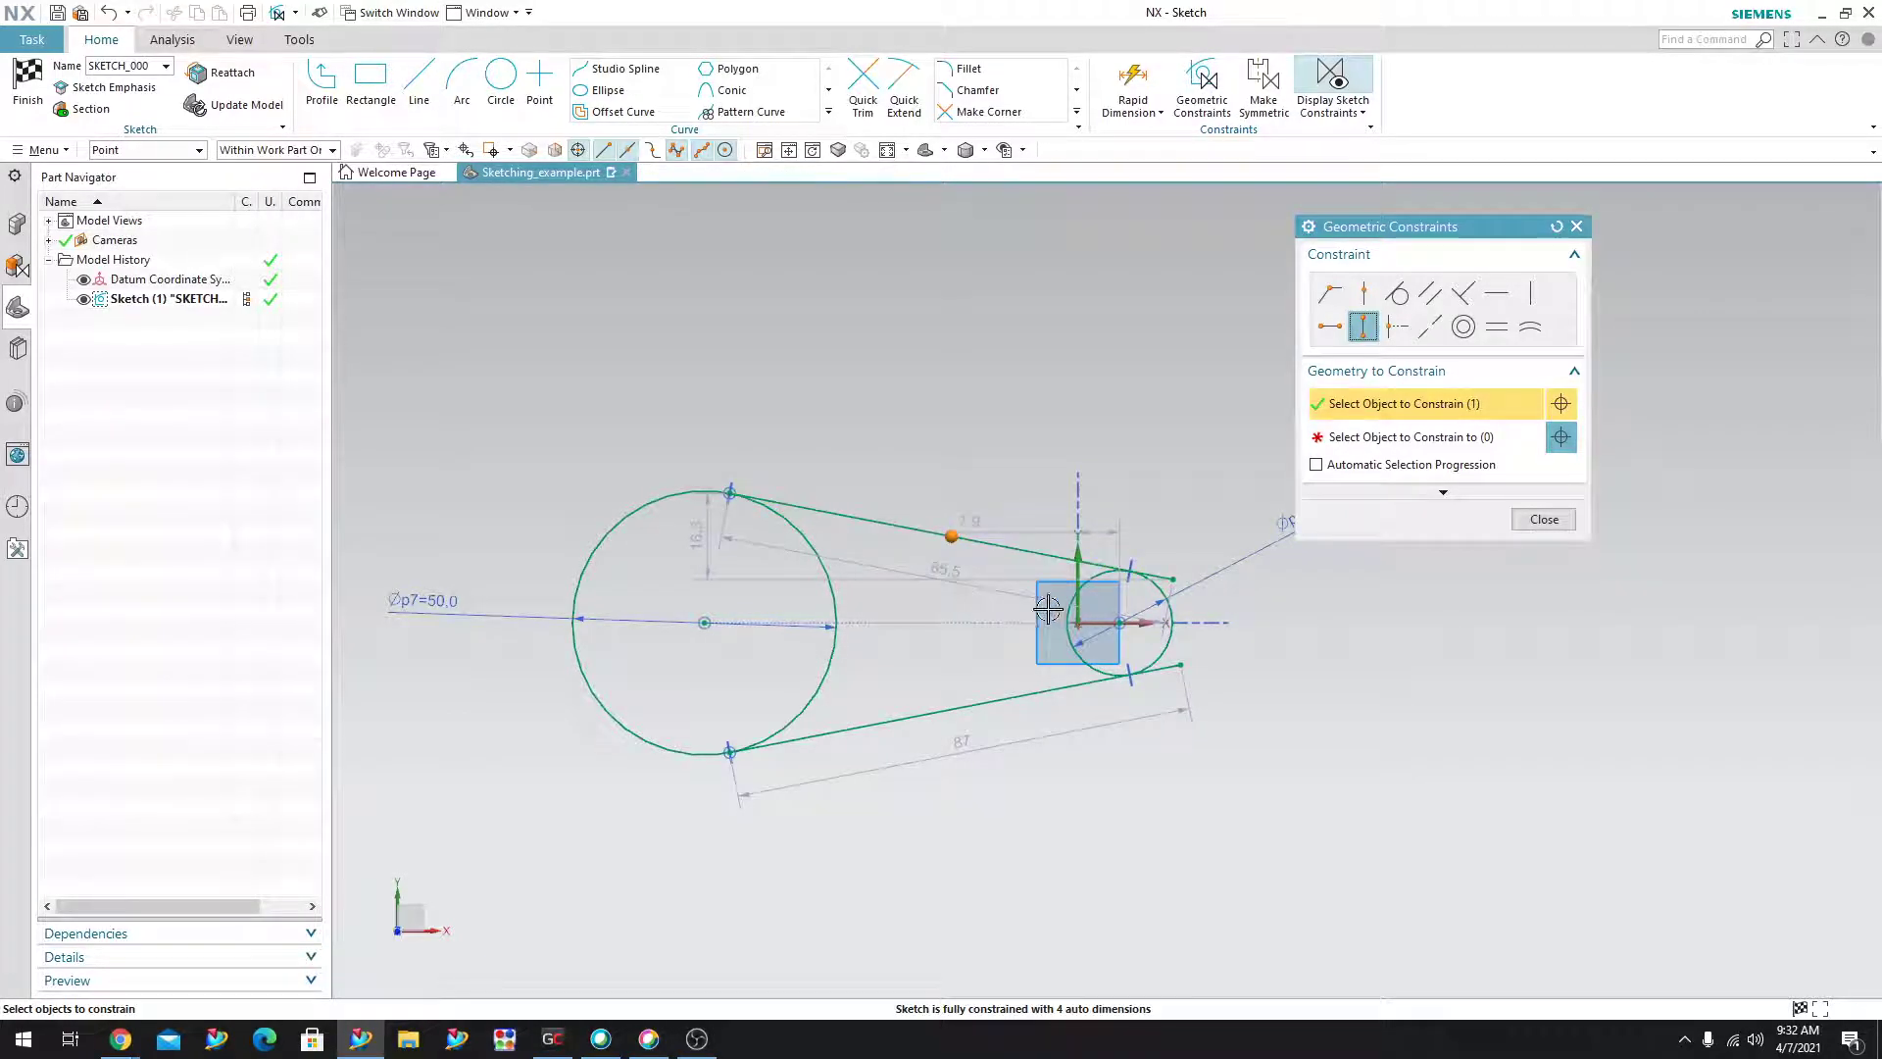
{"action": "left_click", "coordinate": [1081, 625]}
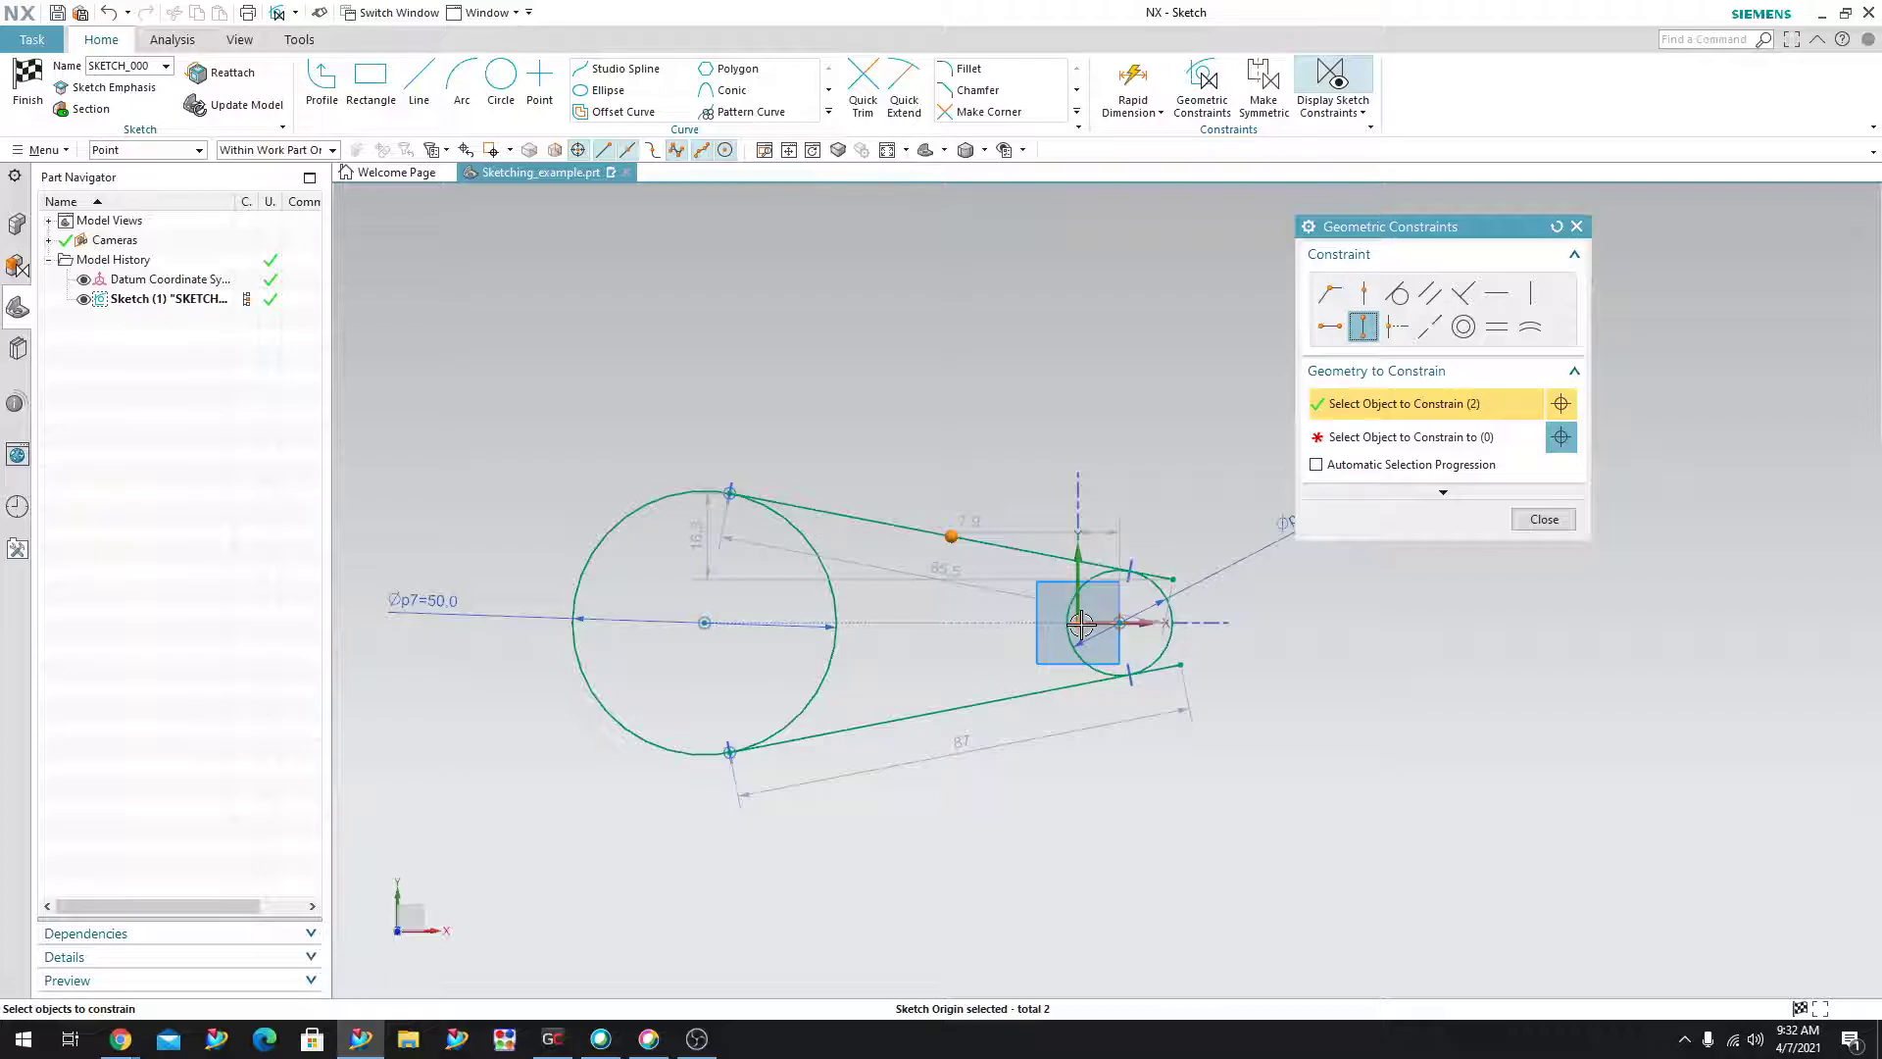
{"action": "left_click", "coordinate": [1081, 624], "text": "shift"}
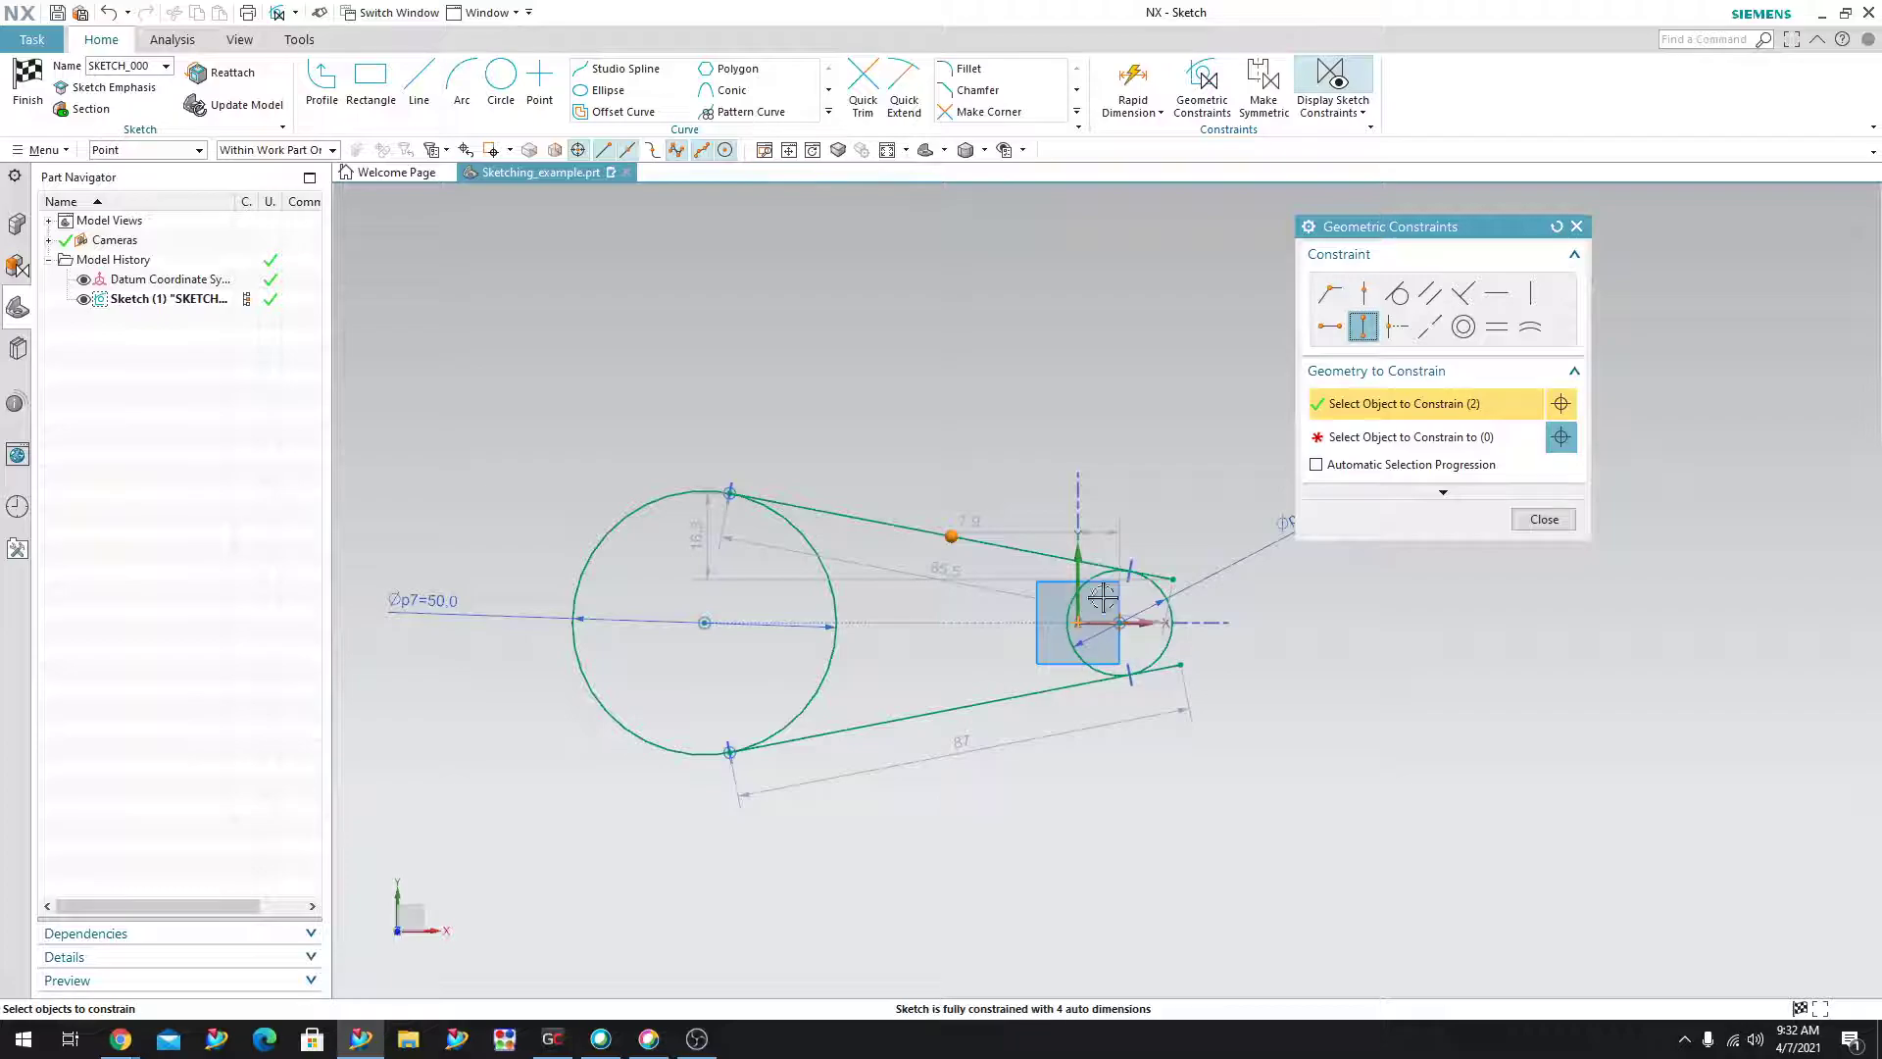
{"action": "middle_click", "coordinate": [1312, 465]}
{"action": "left_click", "coordinate": [1078, 623]}
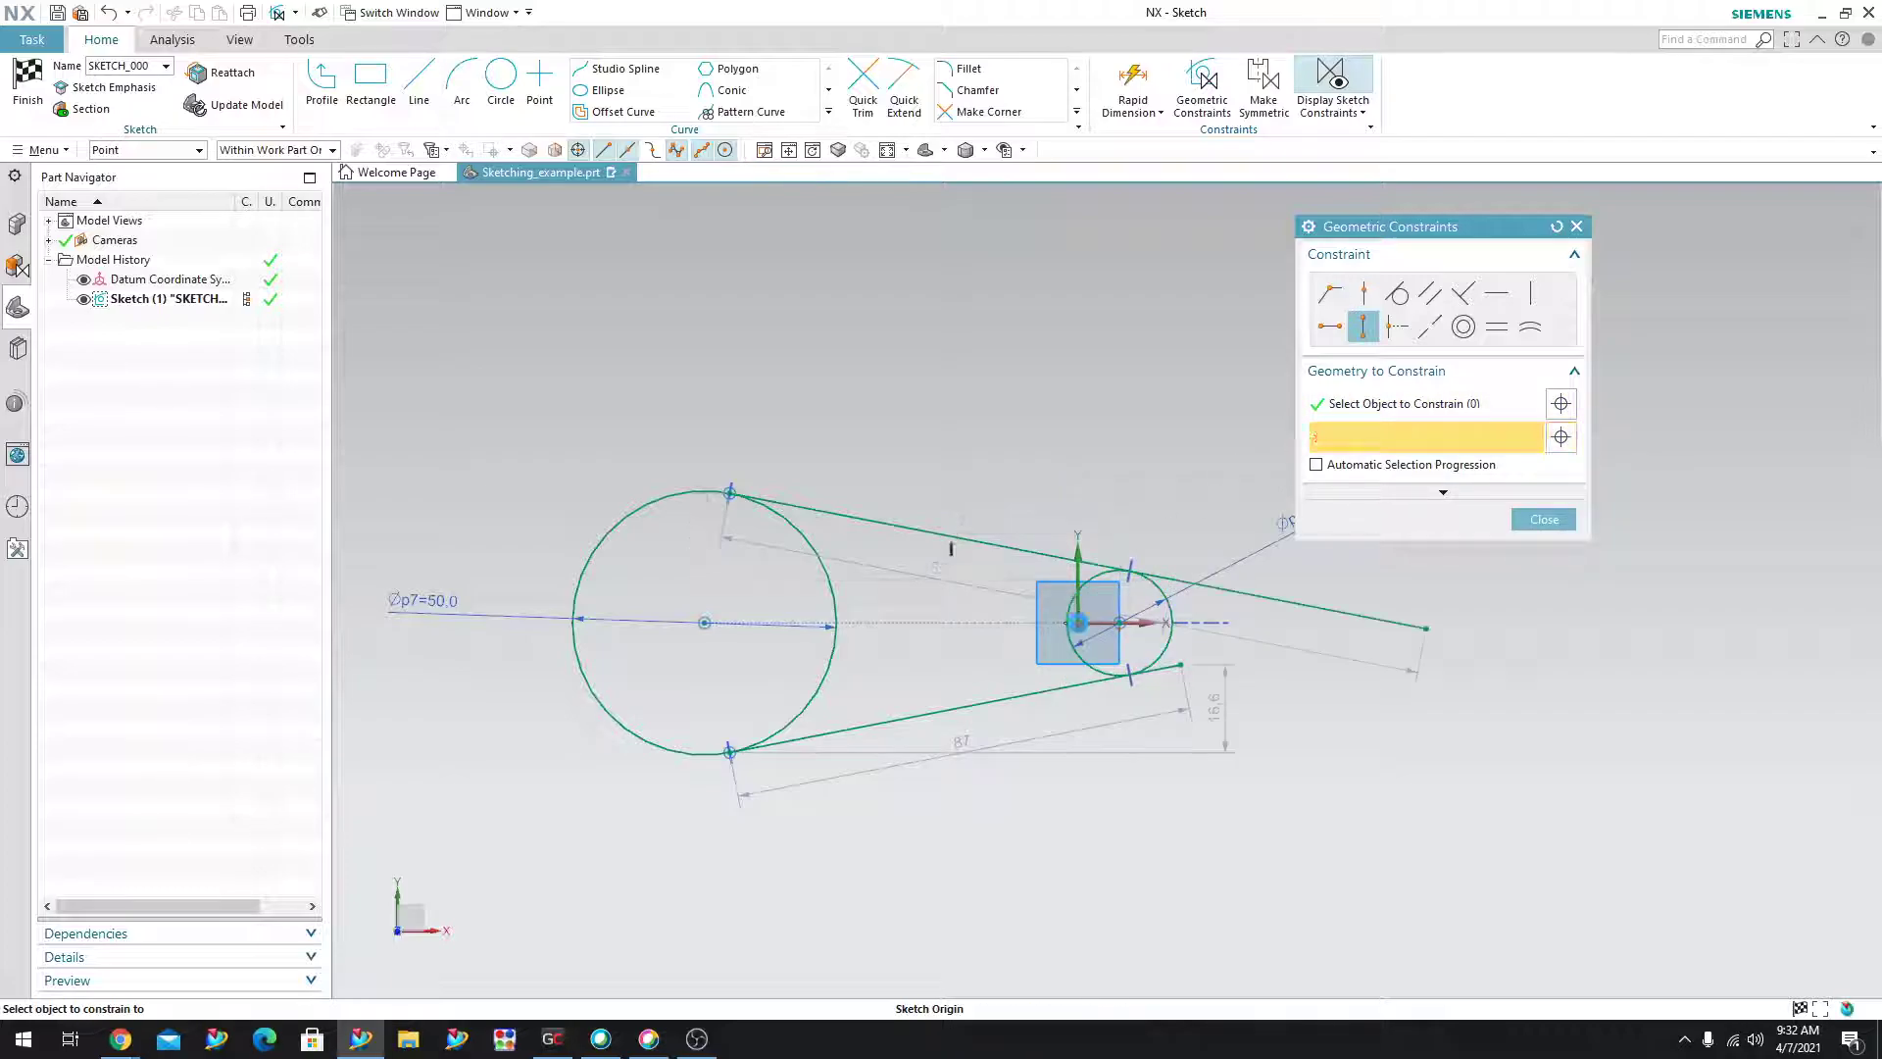
{"action": "scroll", "coordinate": [1083, 613], "scroll_direction": "up", "scroll_amount": 3}
{"action": "scroll", "coordinate": [1106, 608], "scroll_direction": "down", "scroll_amount": 5}
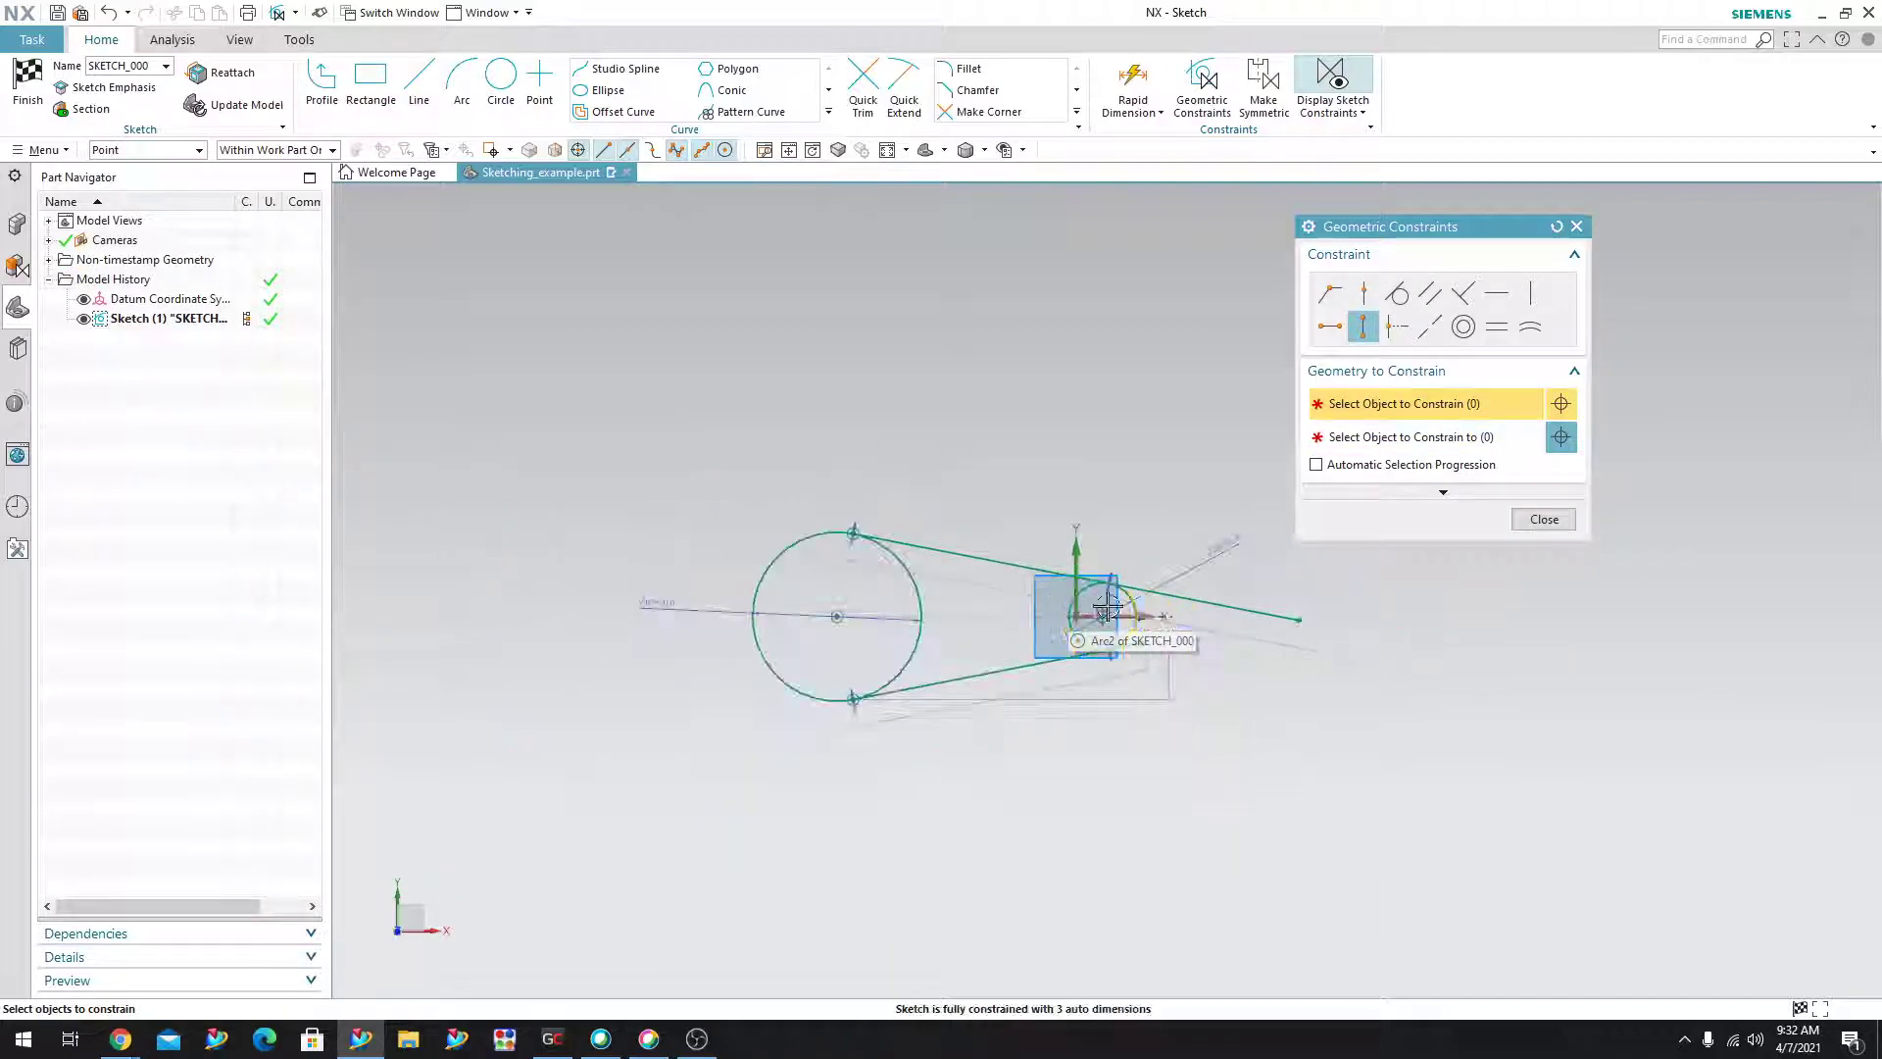
{"action": "scroll", "coordinate": [1246, 624], "scroll_direction": "up", "scroll_amount": 2}
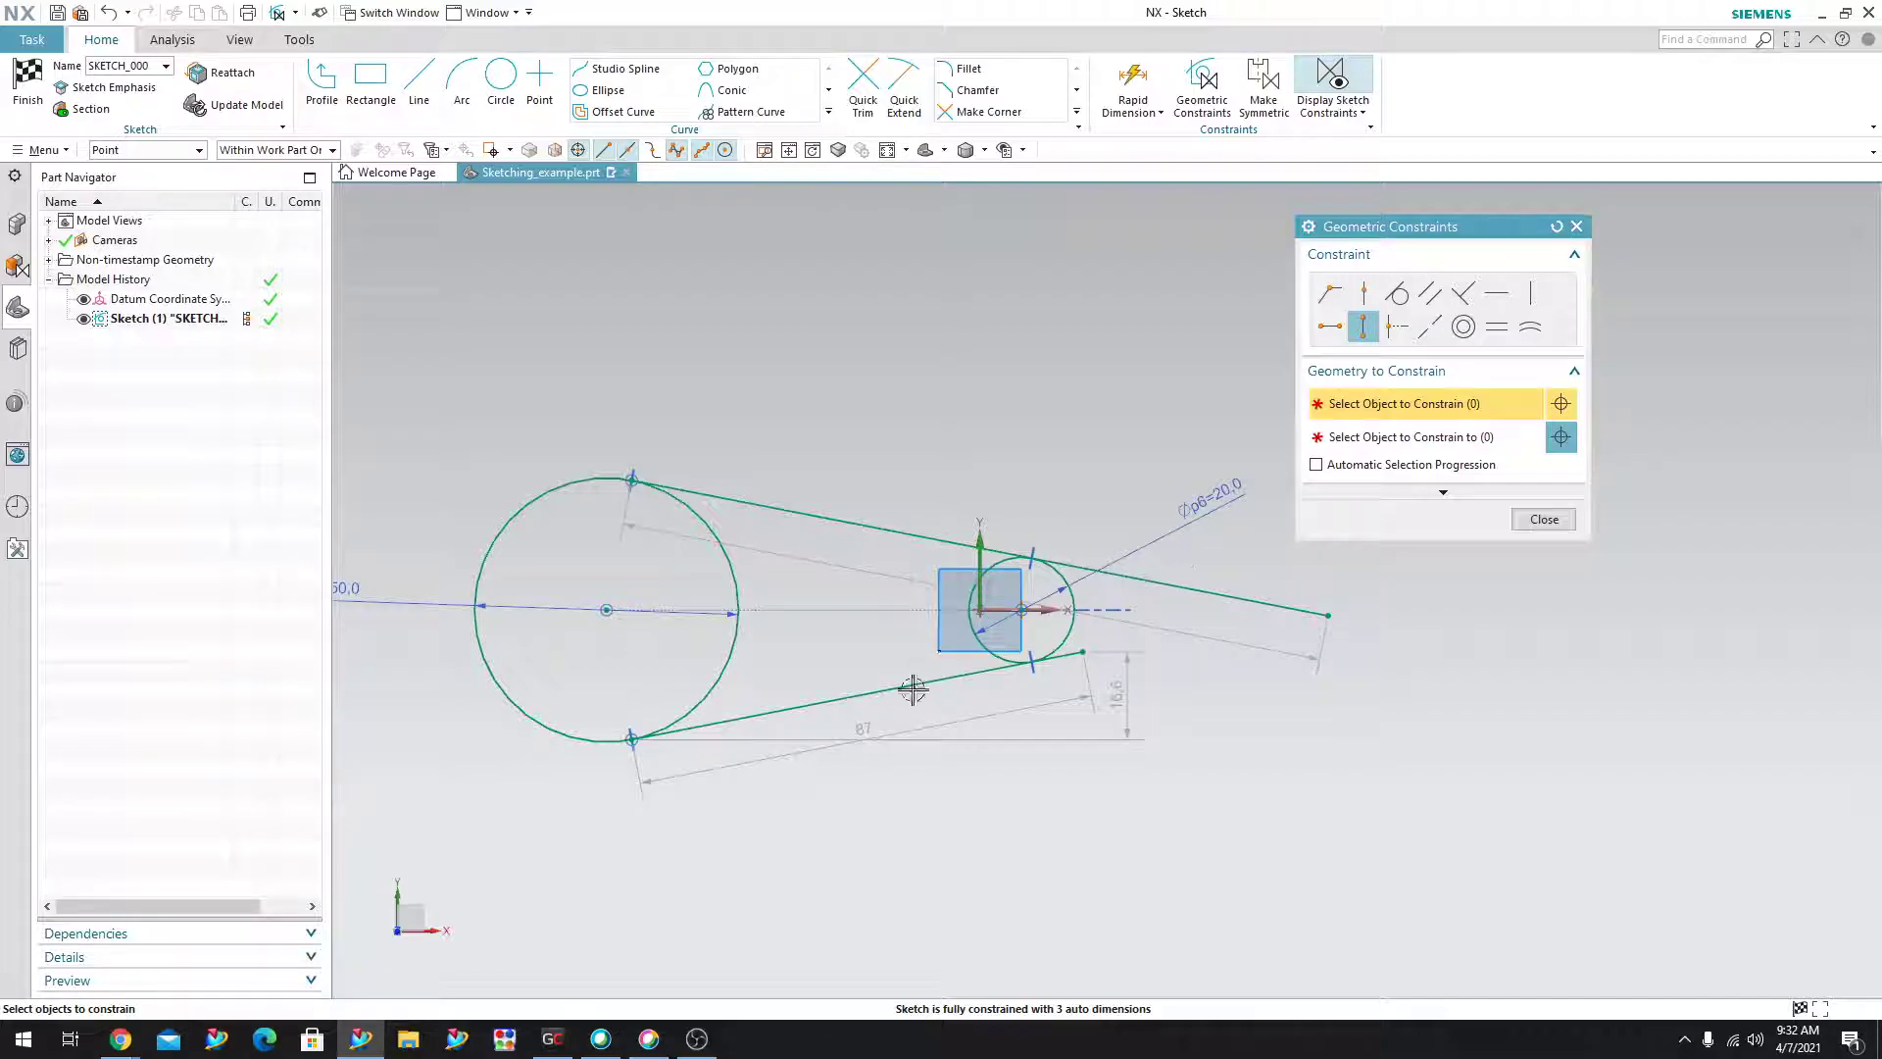
Constrain the lower line's midpoint onto the vertical datum axis.
{"action": "left_click", "coordinate": [859, 700]}
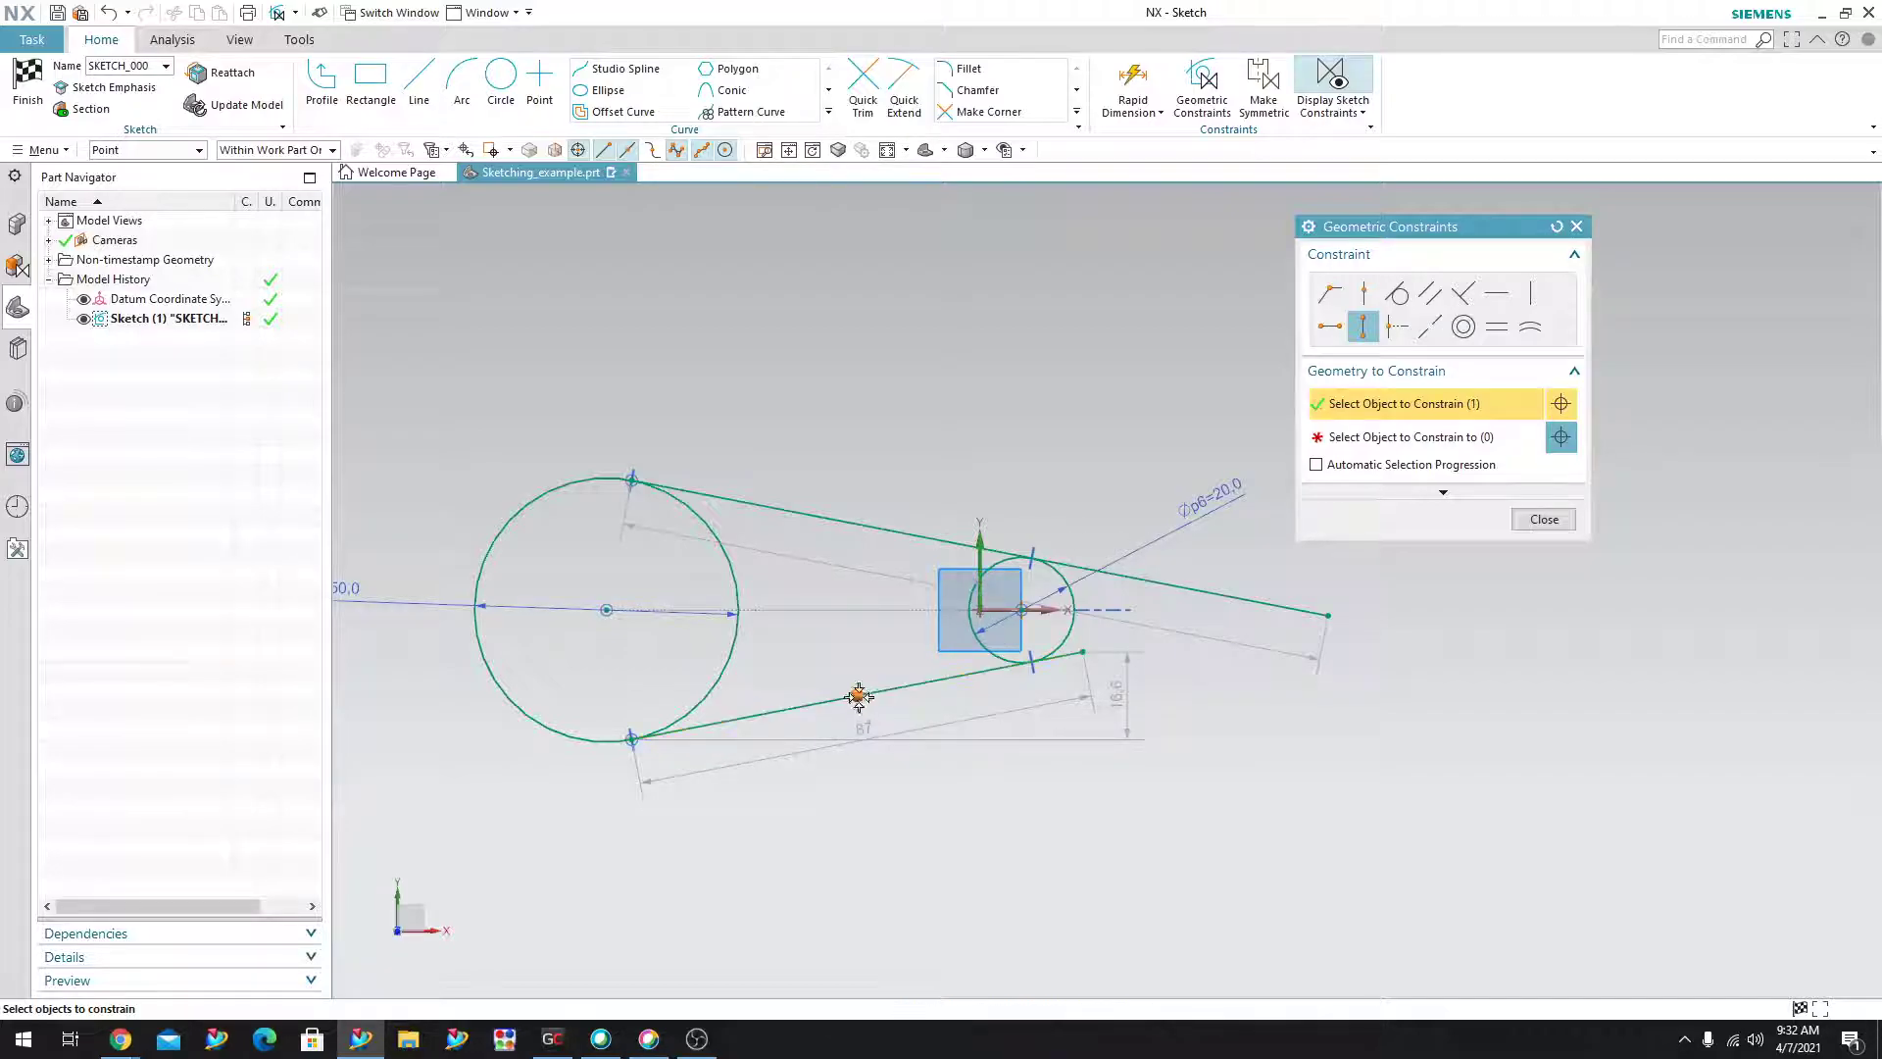
{"action": "left_click", "coordinate": [980, 609]}
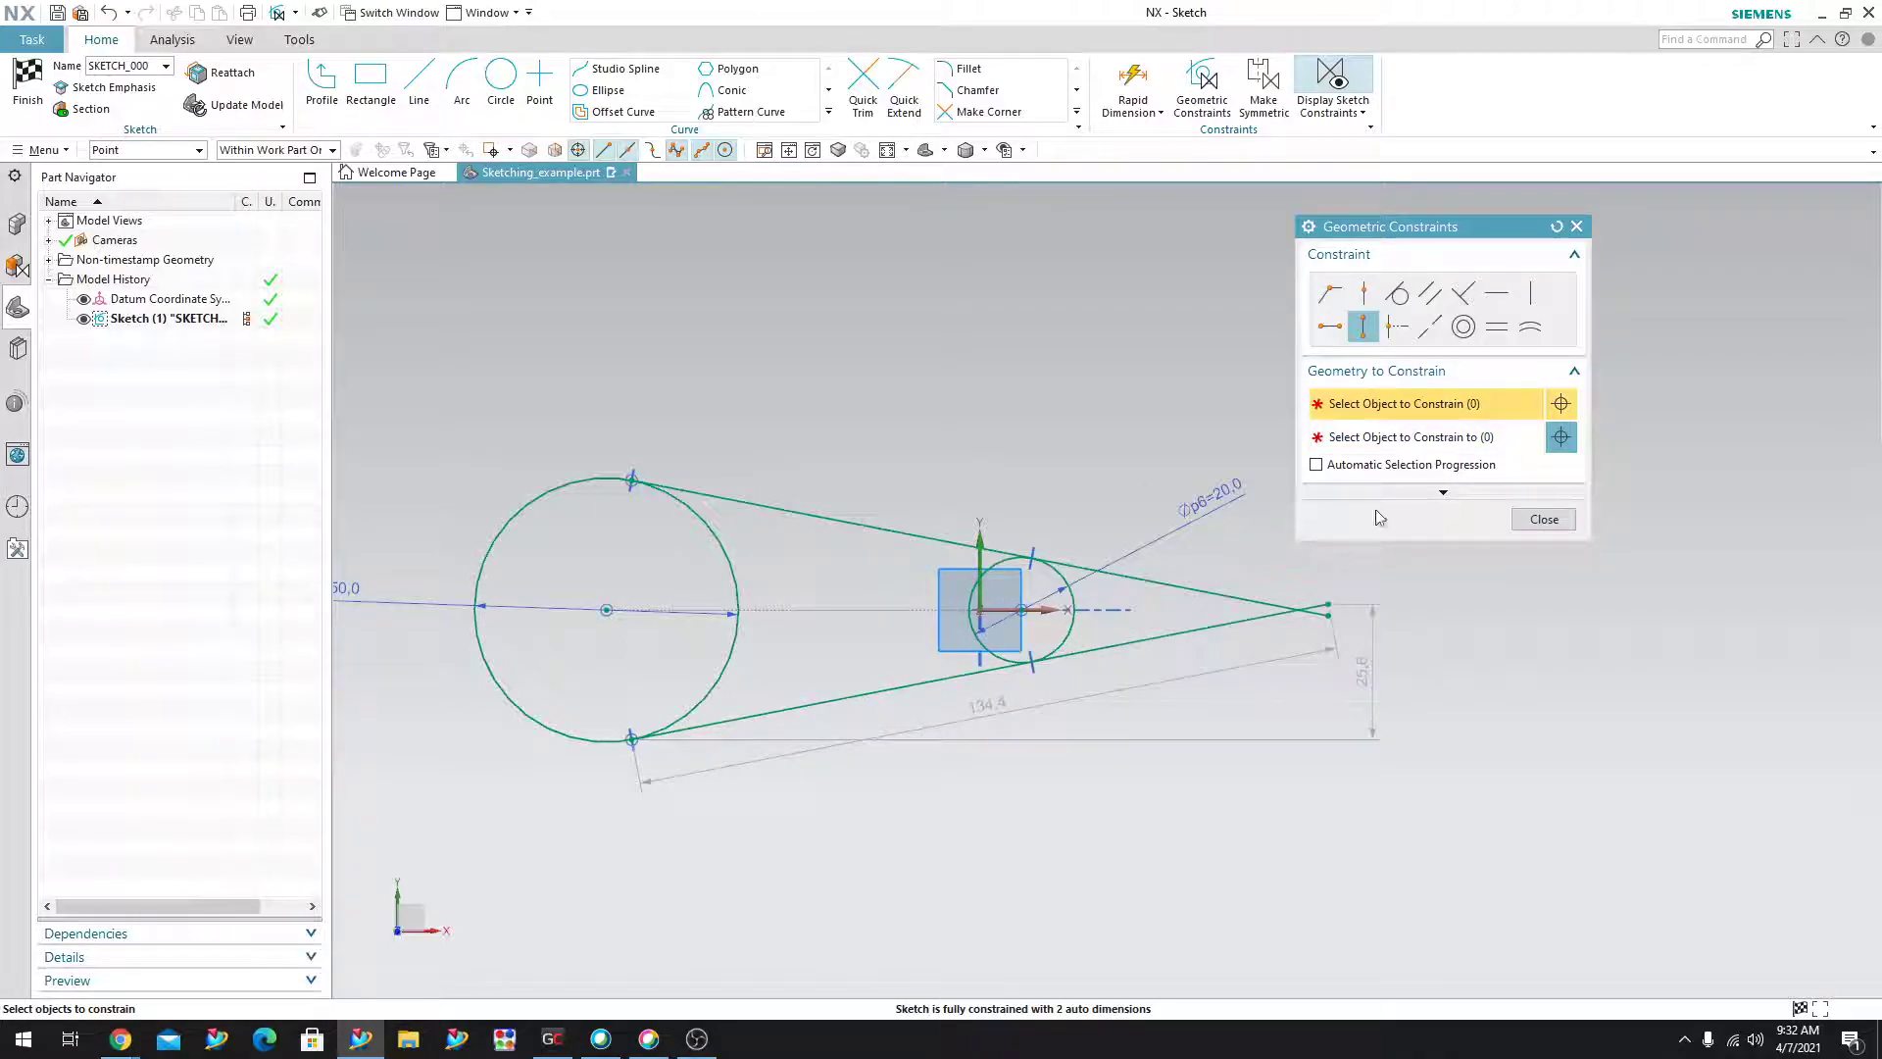
{"action": "left_click", "coordinate": [1551, 526]}
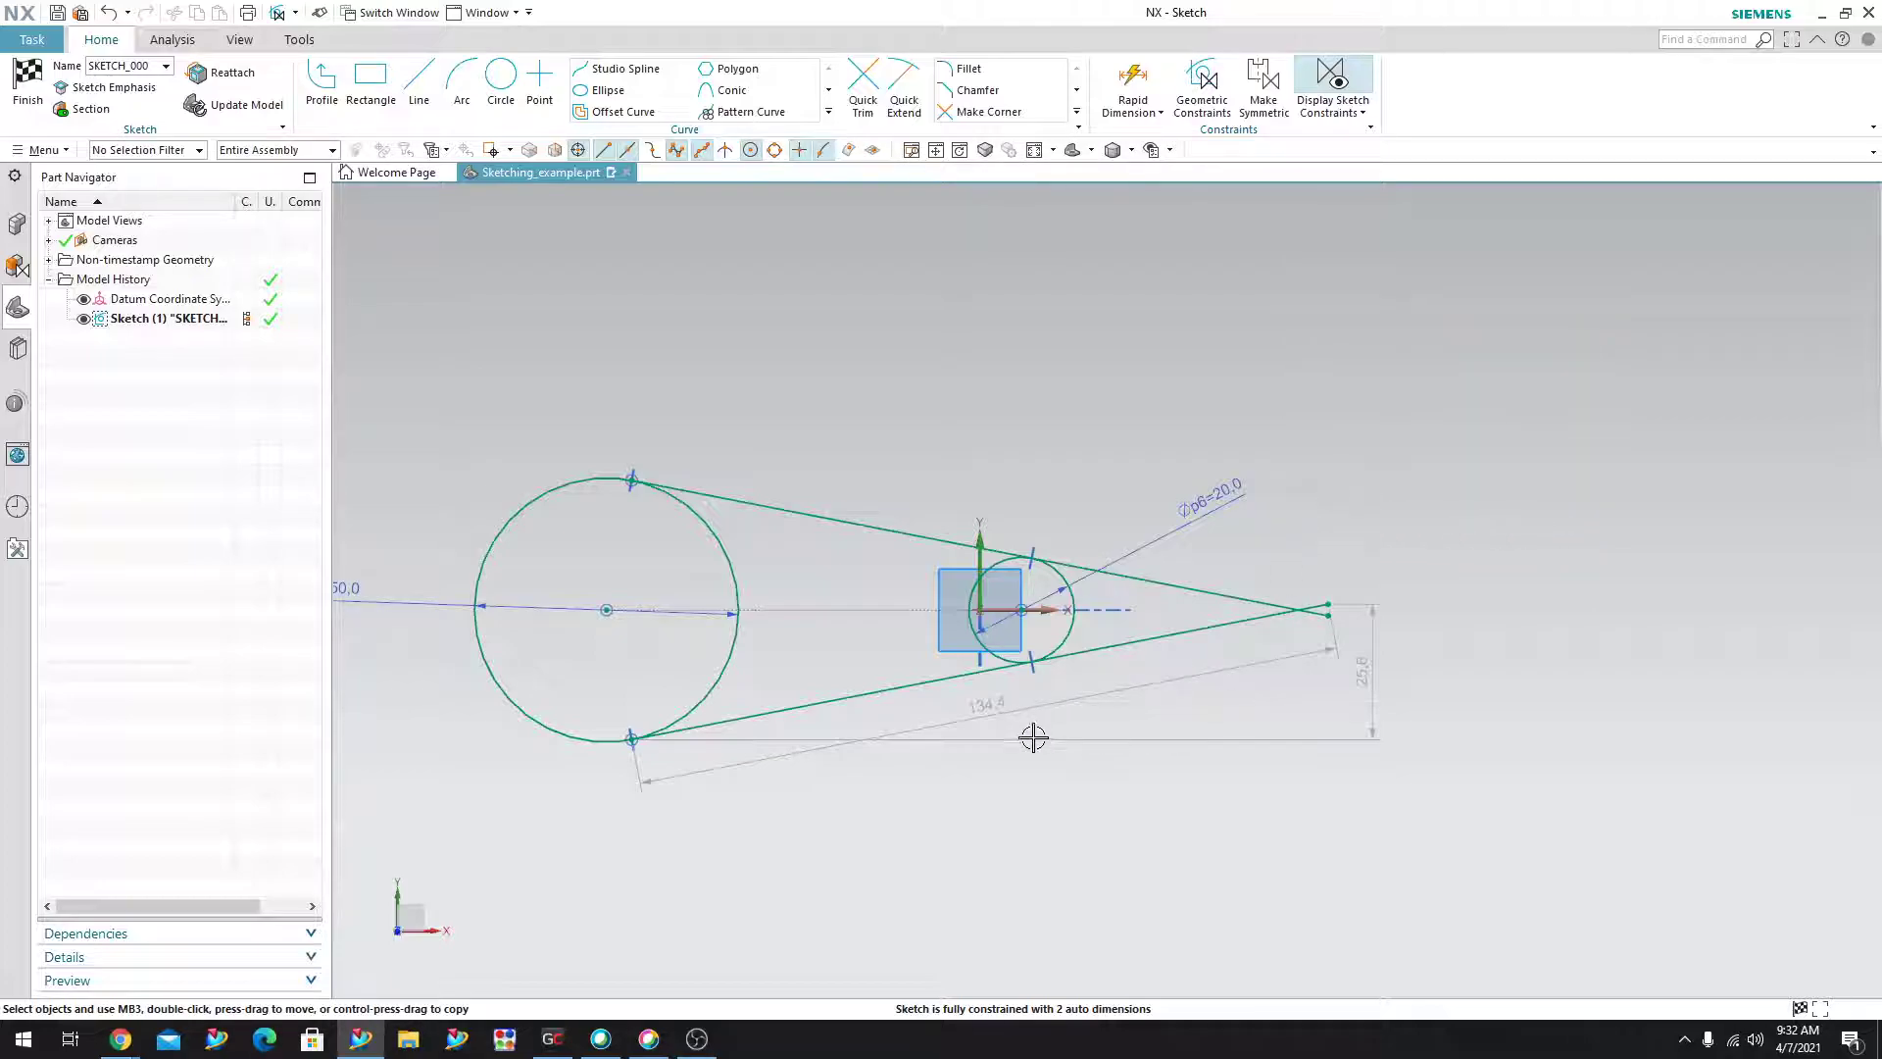
Move the 134.4 dimension lower and put the lines' shared right endpoint on the 20 mm circle.
{"action": "mouse_move", "coordinate": [987, 708]}
{"action": "left_mouse_down"}
{"action": "mouse_move", "coordinate": [1017, 853]}
{"action": "mouse_move", "coordinate": [1033, 857]}
{"action": "mouse_move", "coordinate": [1032, 835]}
{"action": "left_mouse_up"}
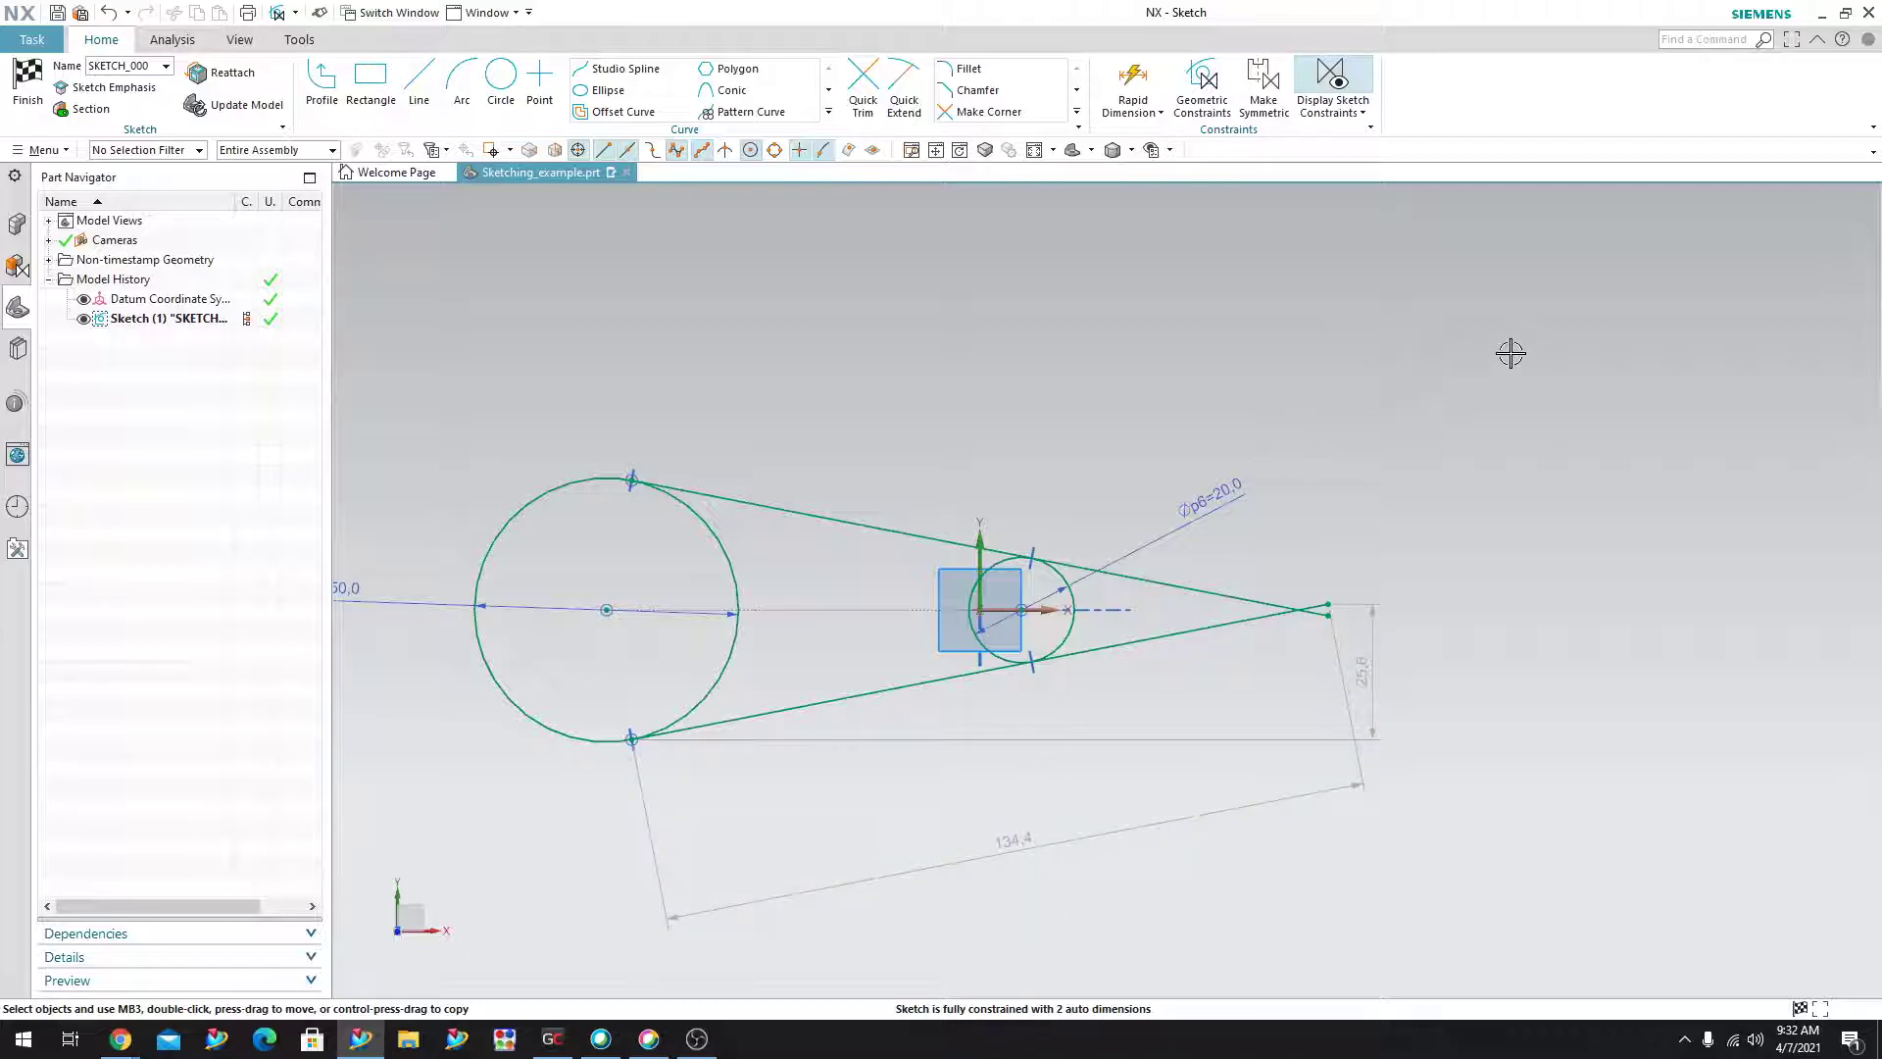
{"action": "key", "text": "c"}
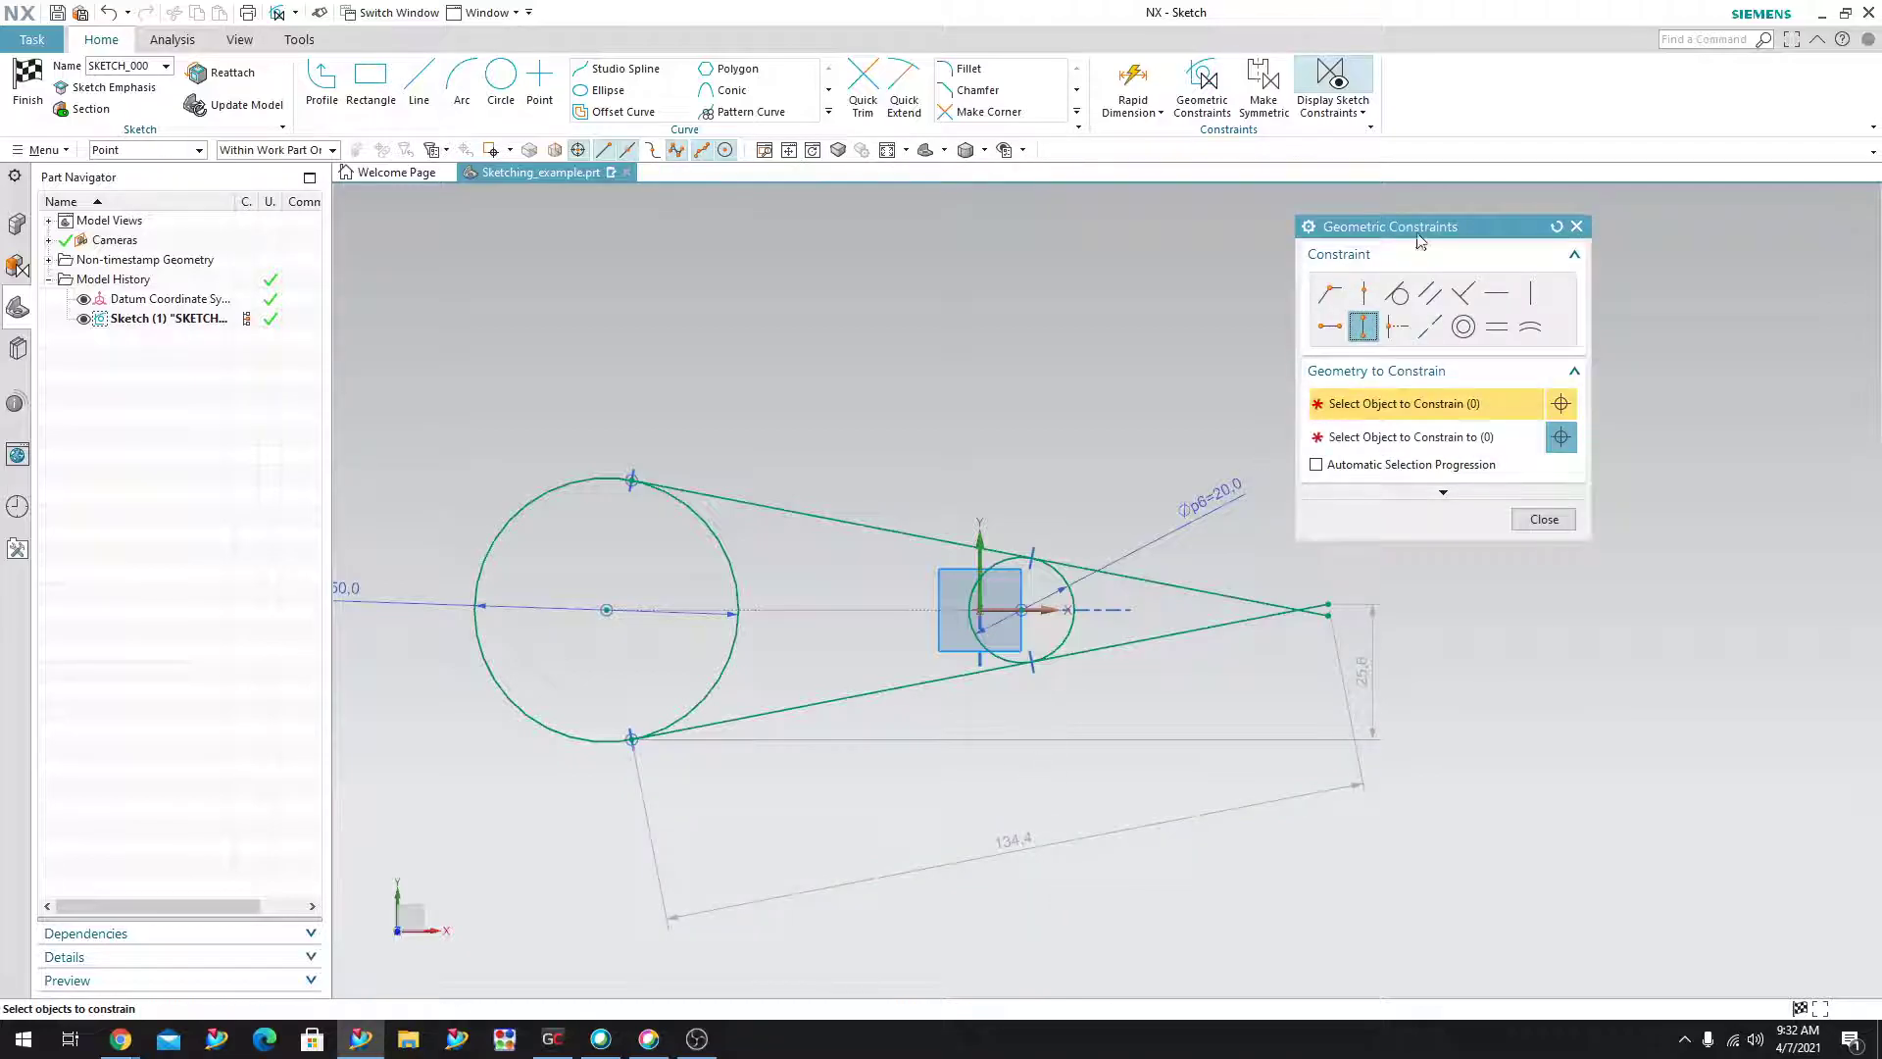
{"action": "left_click", "coordinate": [1523, 321]}
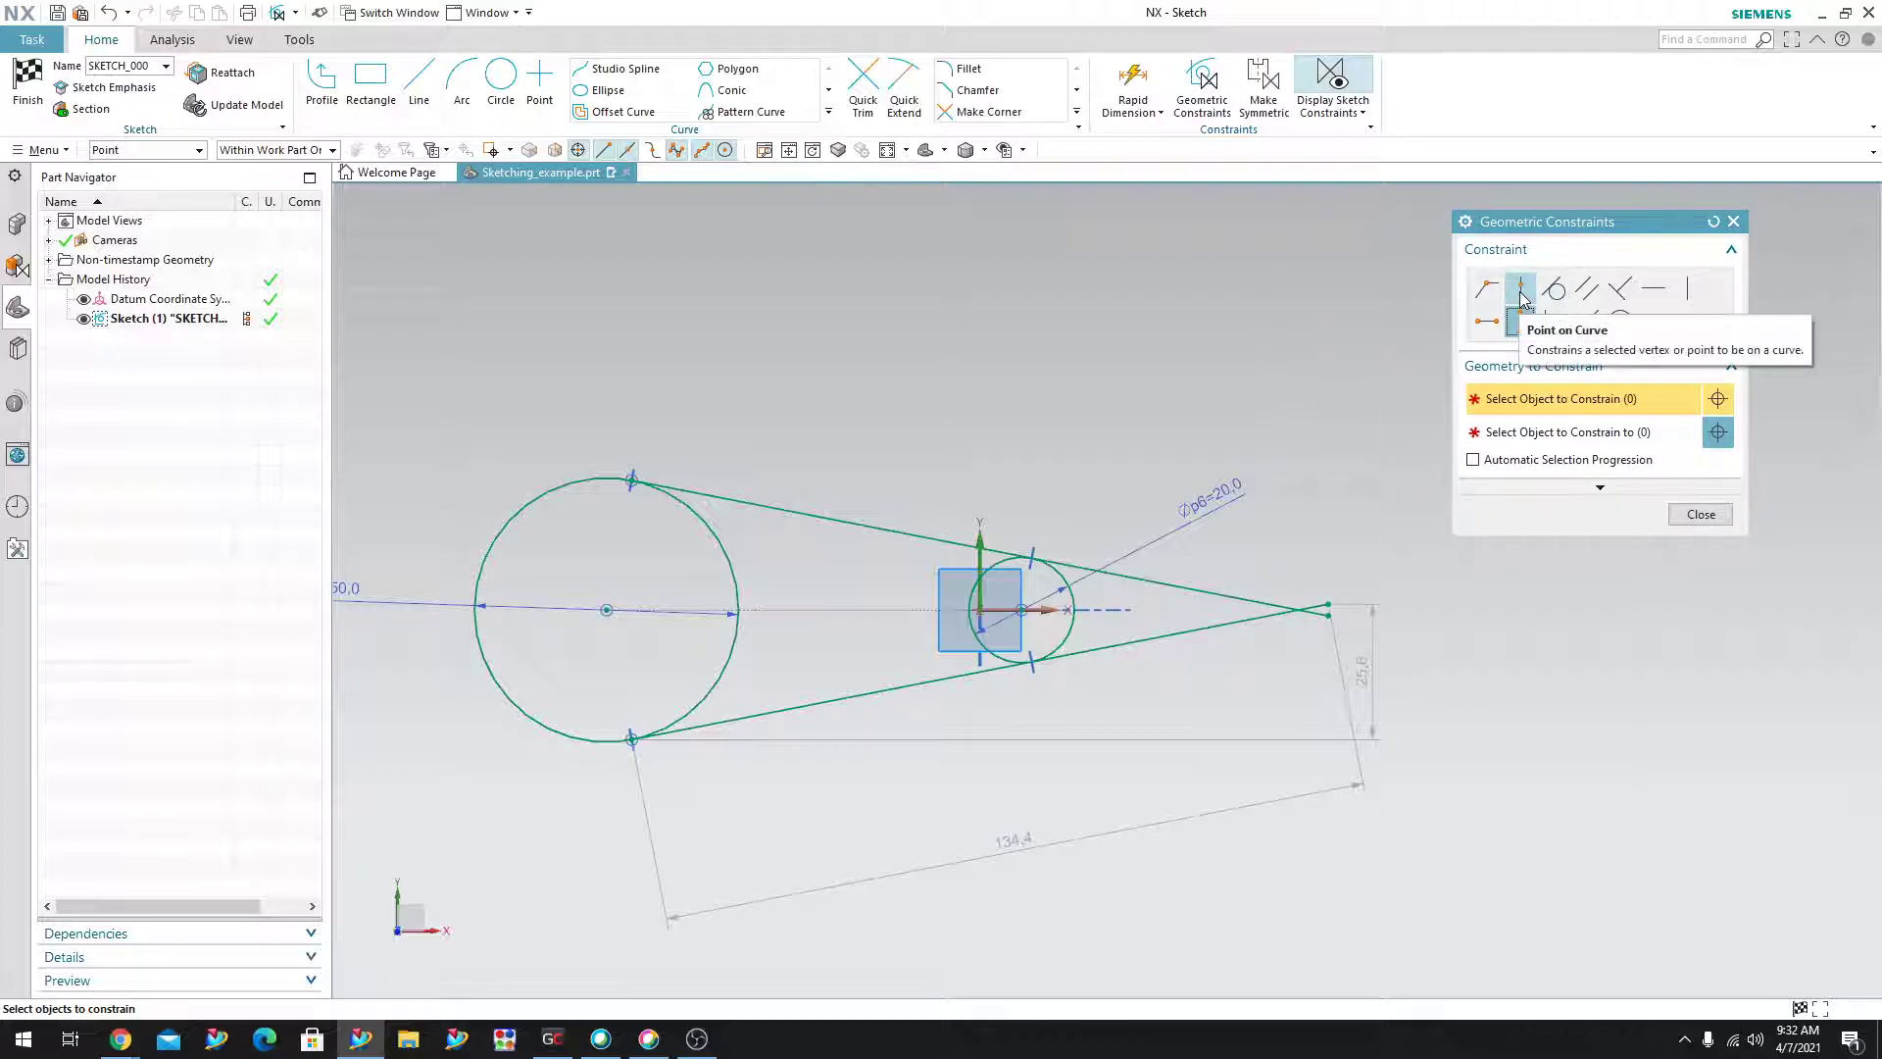
{"action": "left_click", "coordinate": [1328, 605]}
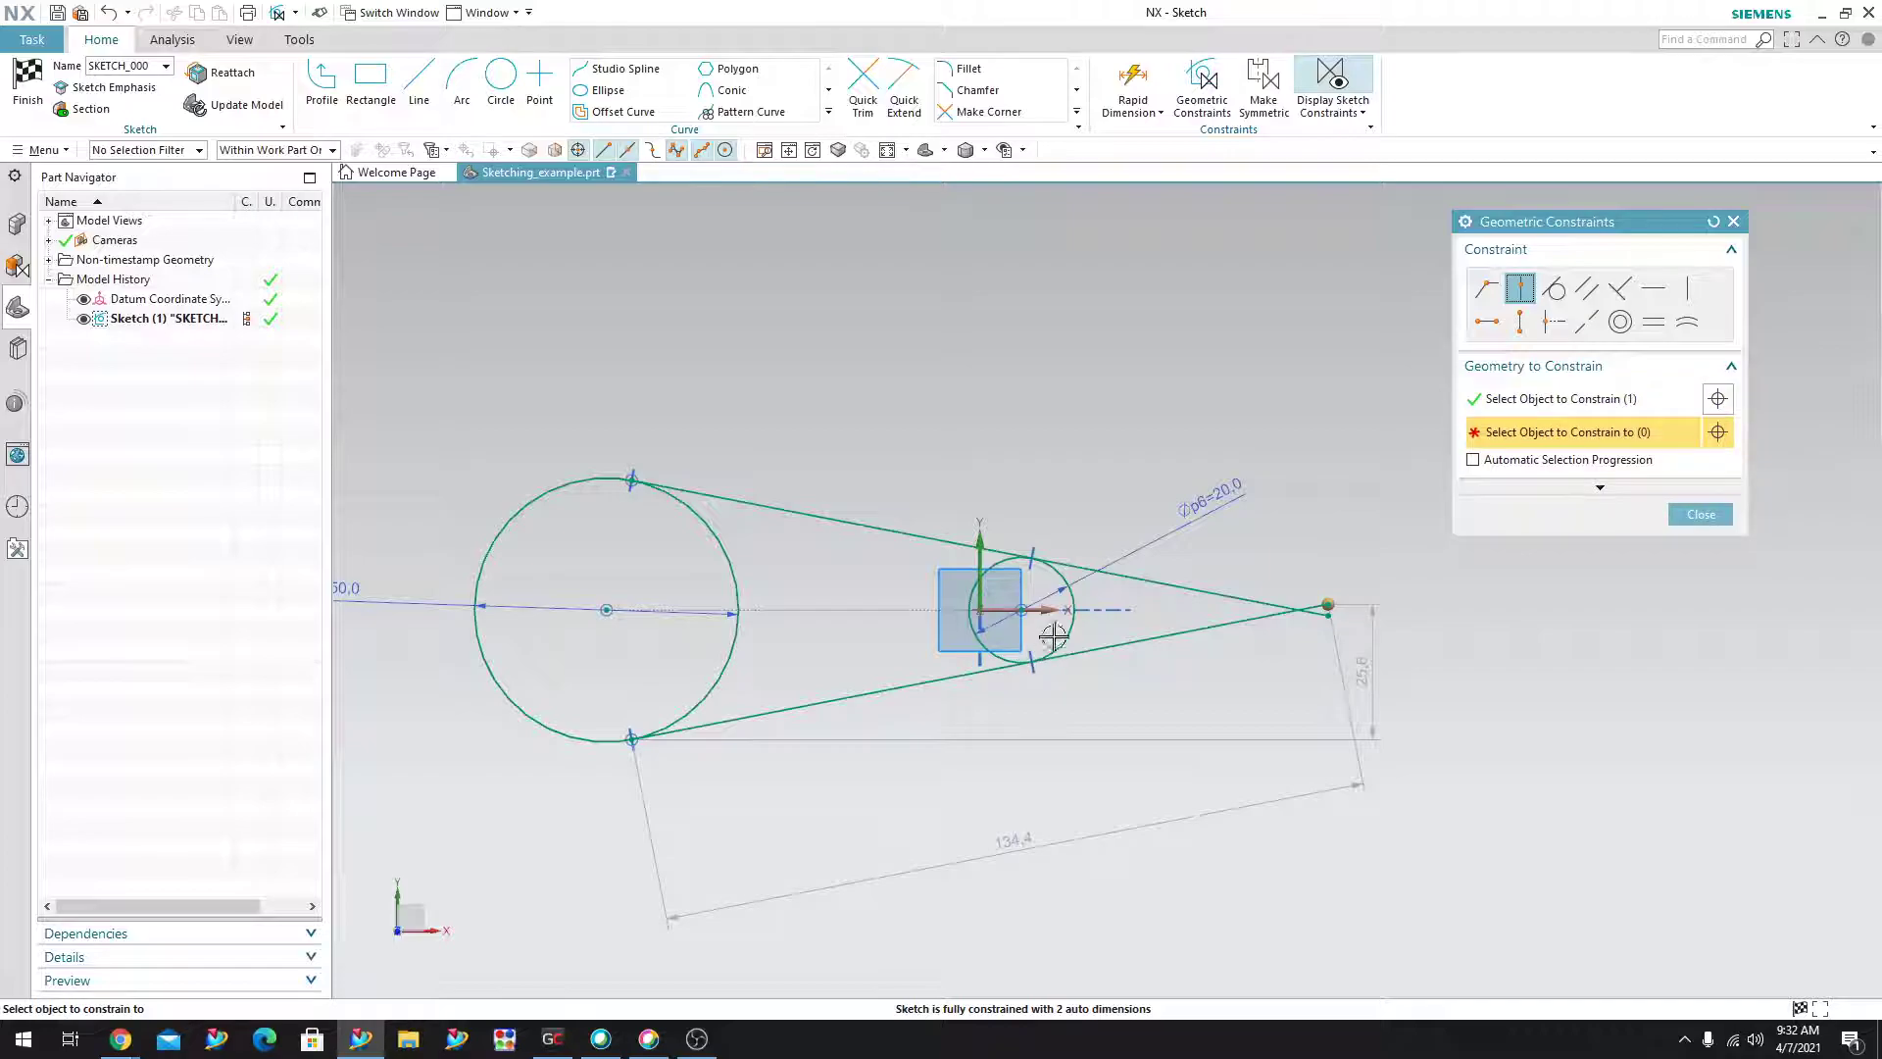
{"action": "left_click", "coordinate": [1068, 634]}
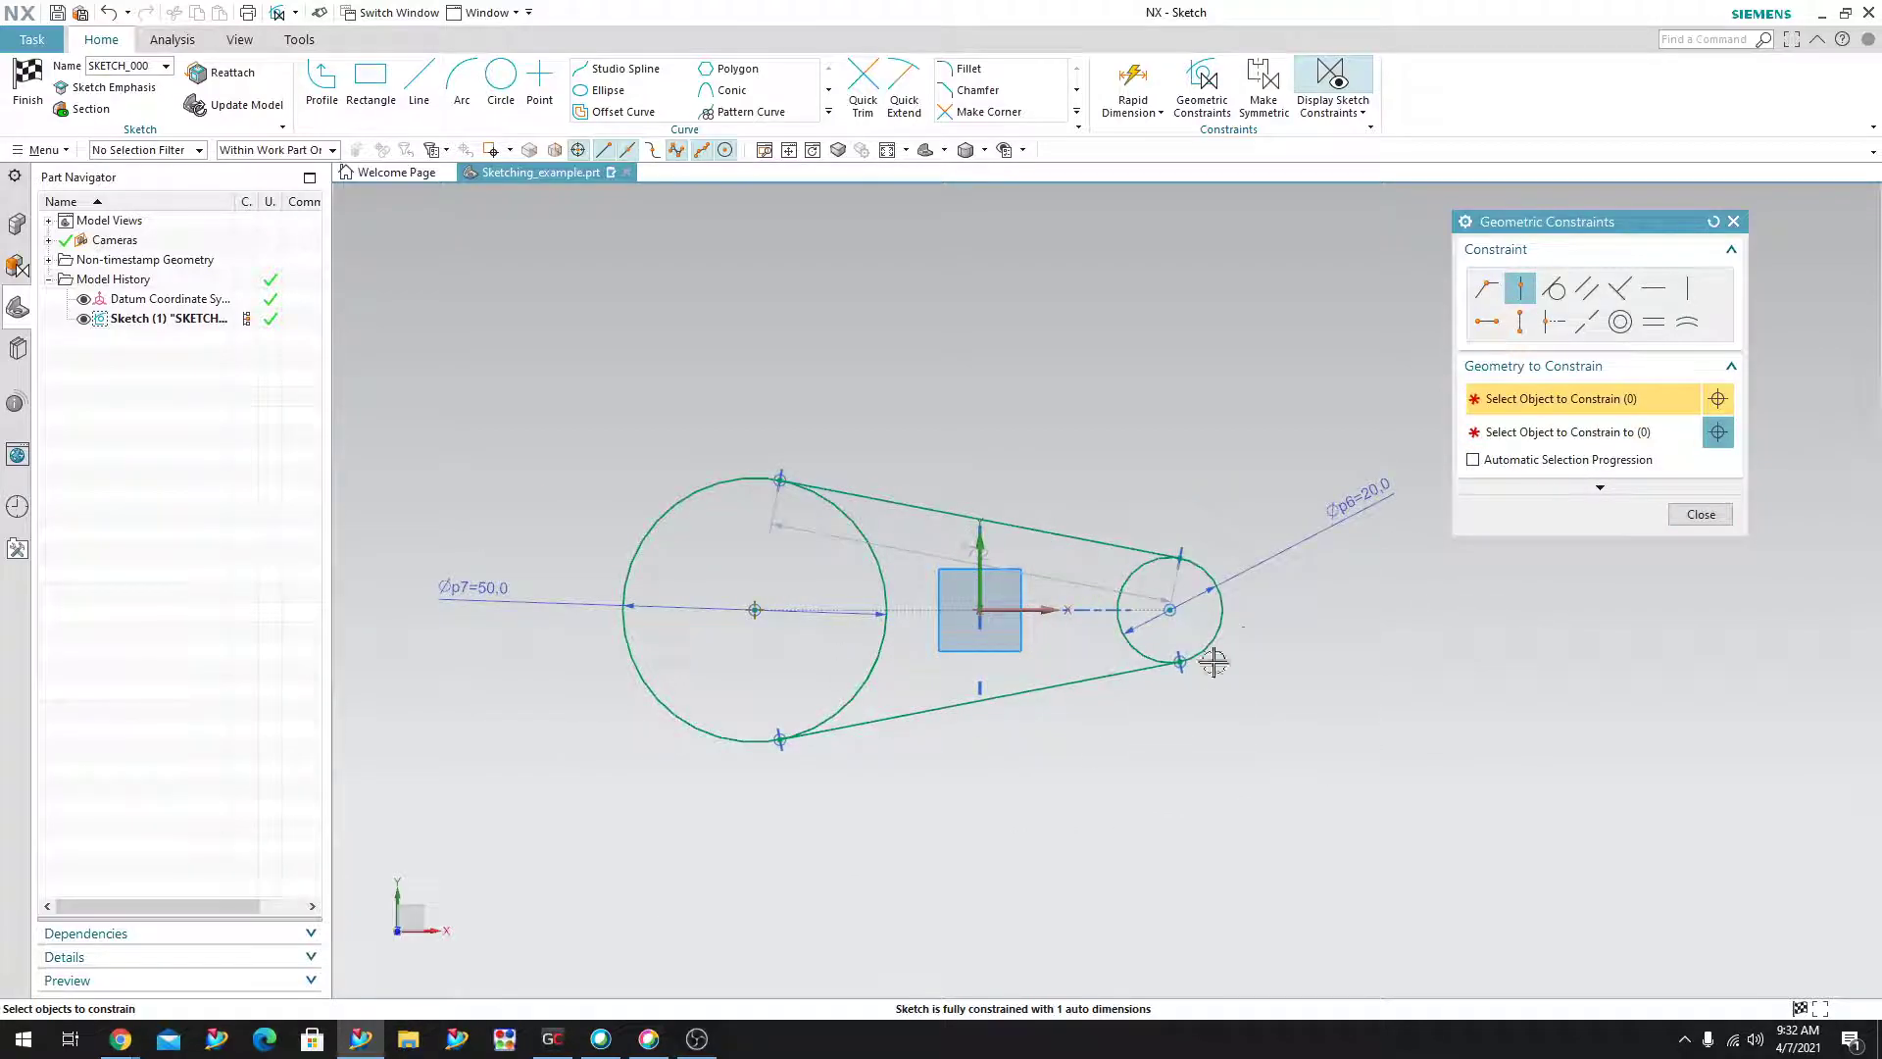
{"action": "left_click", "coordinate": [1701, 513]}
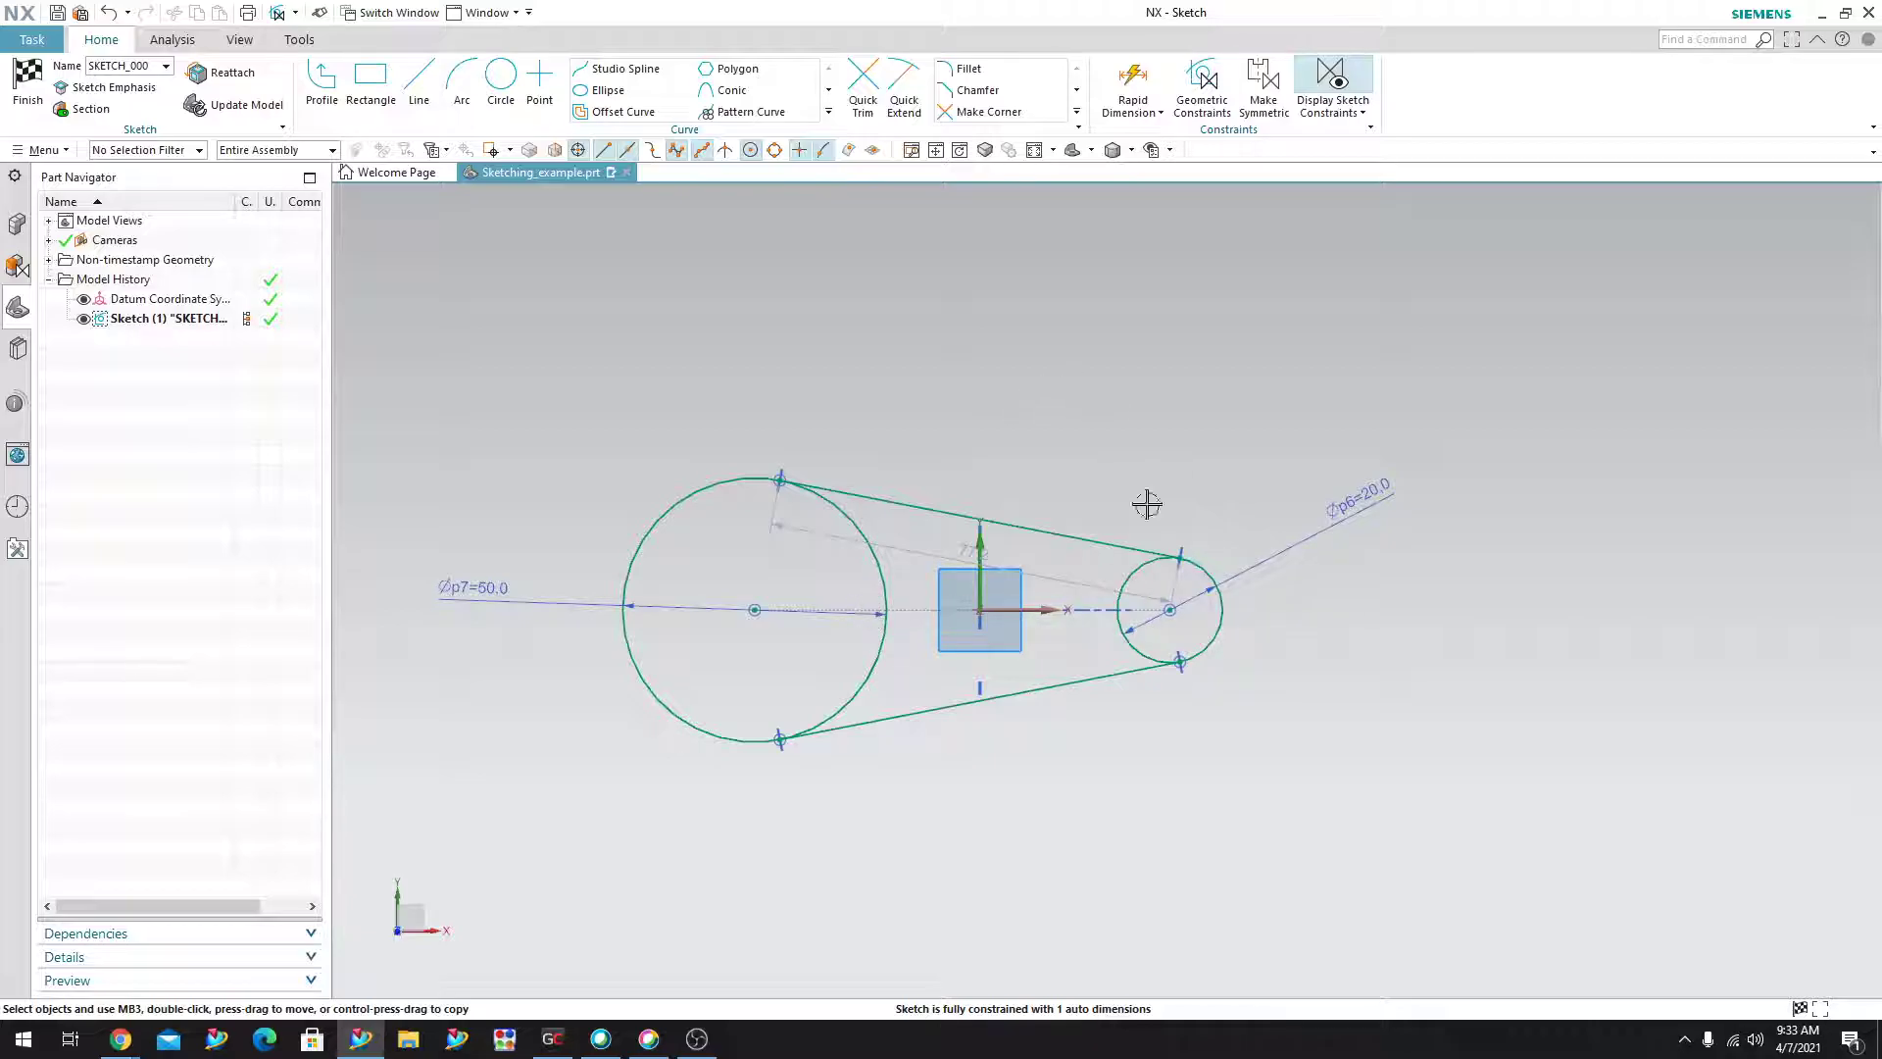
Drag the big circle to test whether it can still move.
{"action": "scroll", "coordinate": [1167, 490], "scroll_direction": "down", "scroll_amount": 1}
{"action": "scroll", "coordinate": [1198, 471], "scroll_direction": "up", "scroll_amount": 1}
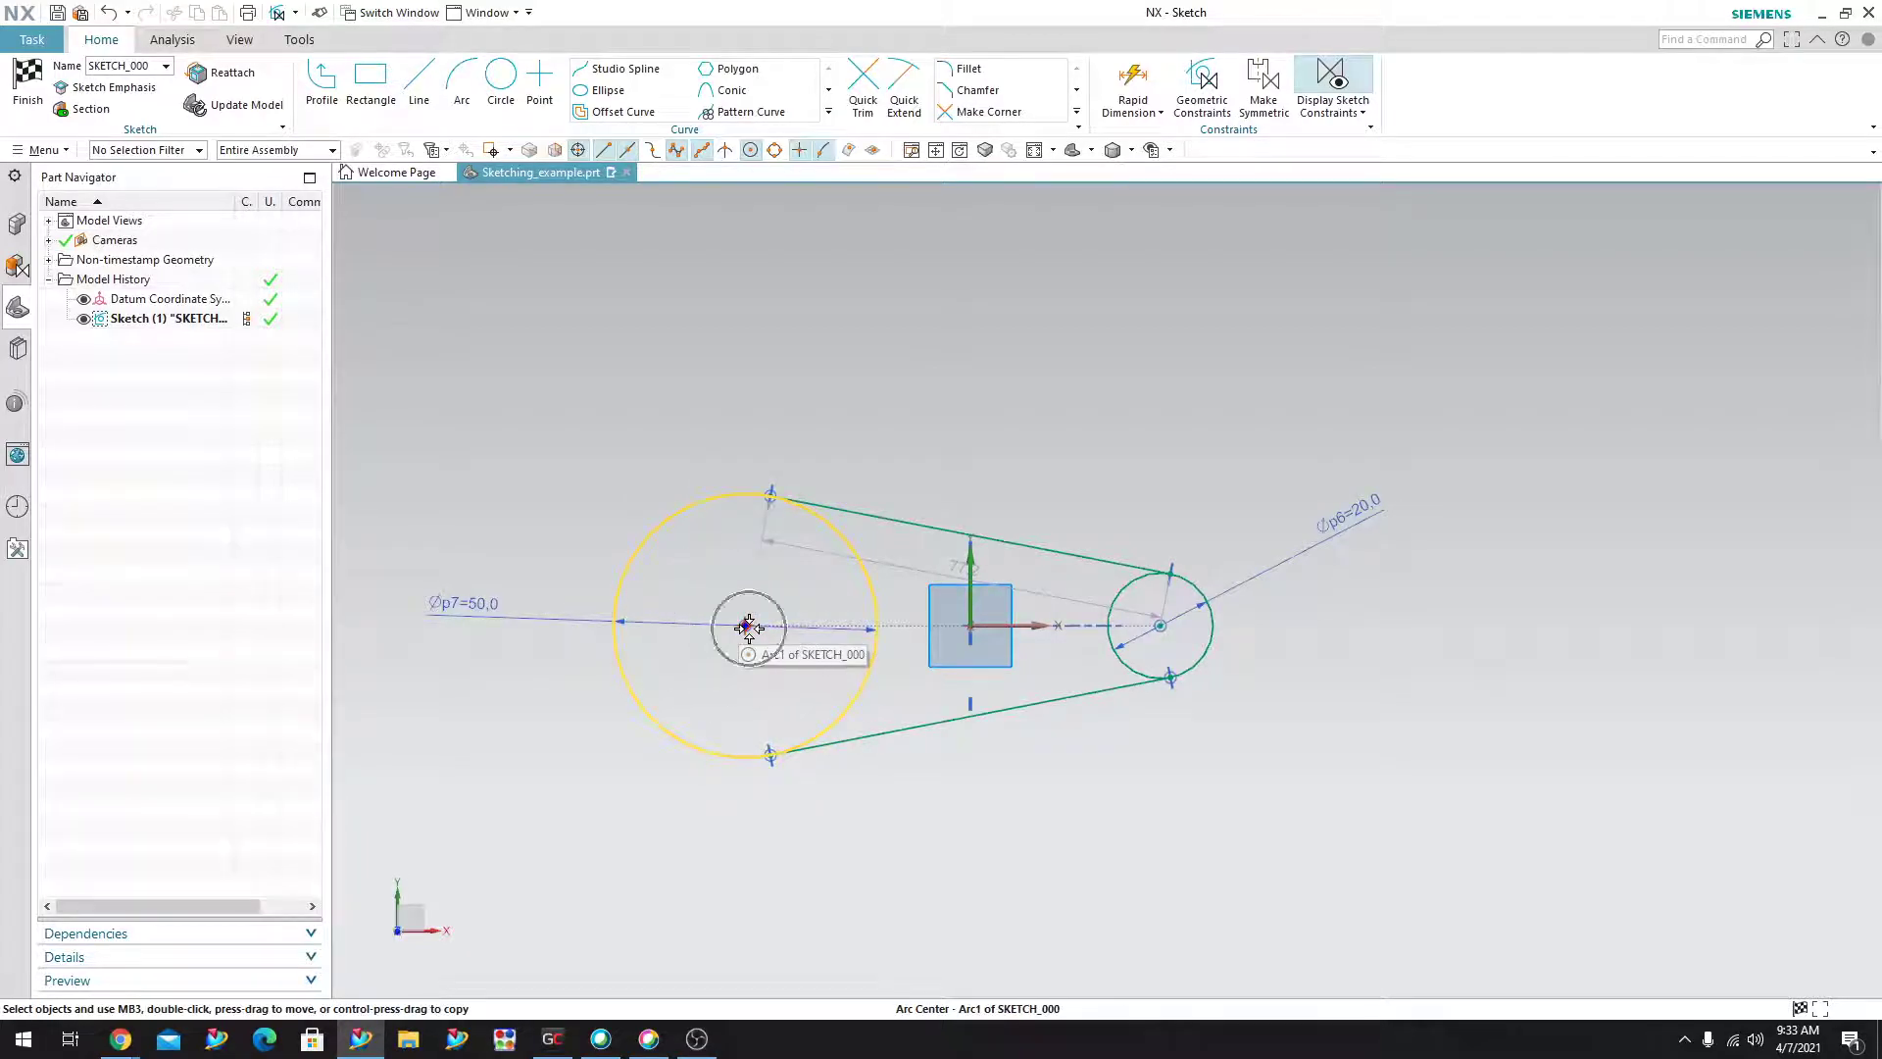
{"action": "left_click_drag", "start_coordinate": [749, 627], "coordinate": [697, 643]}
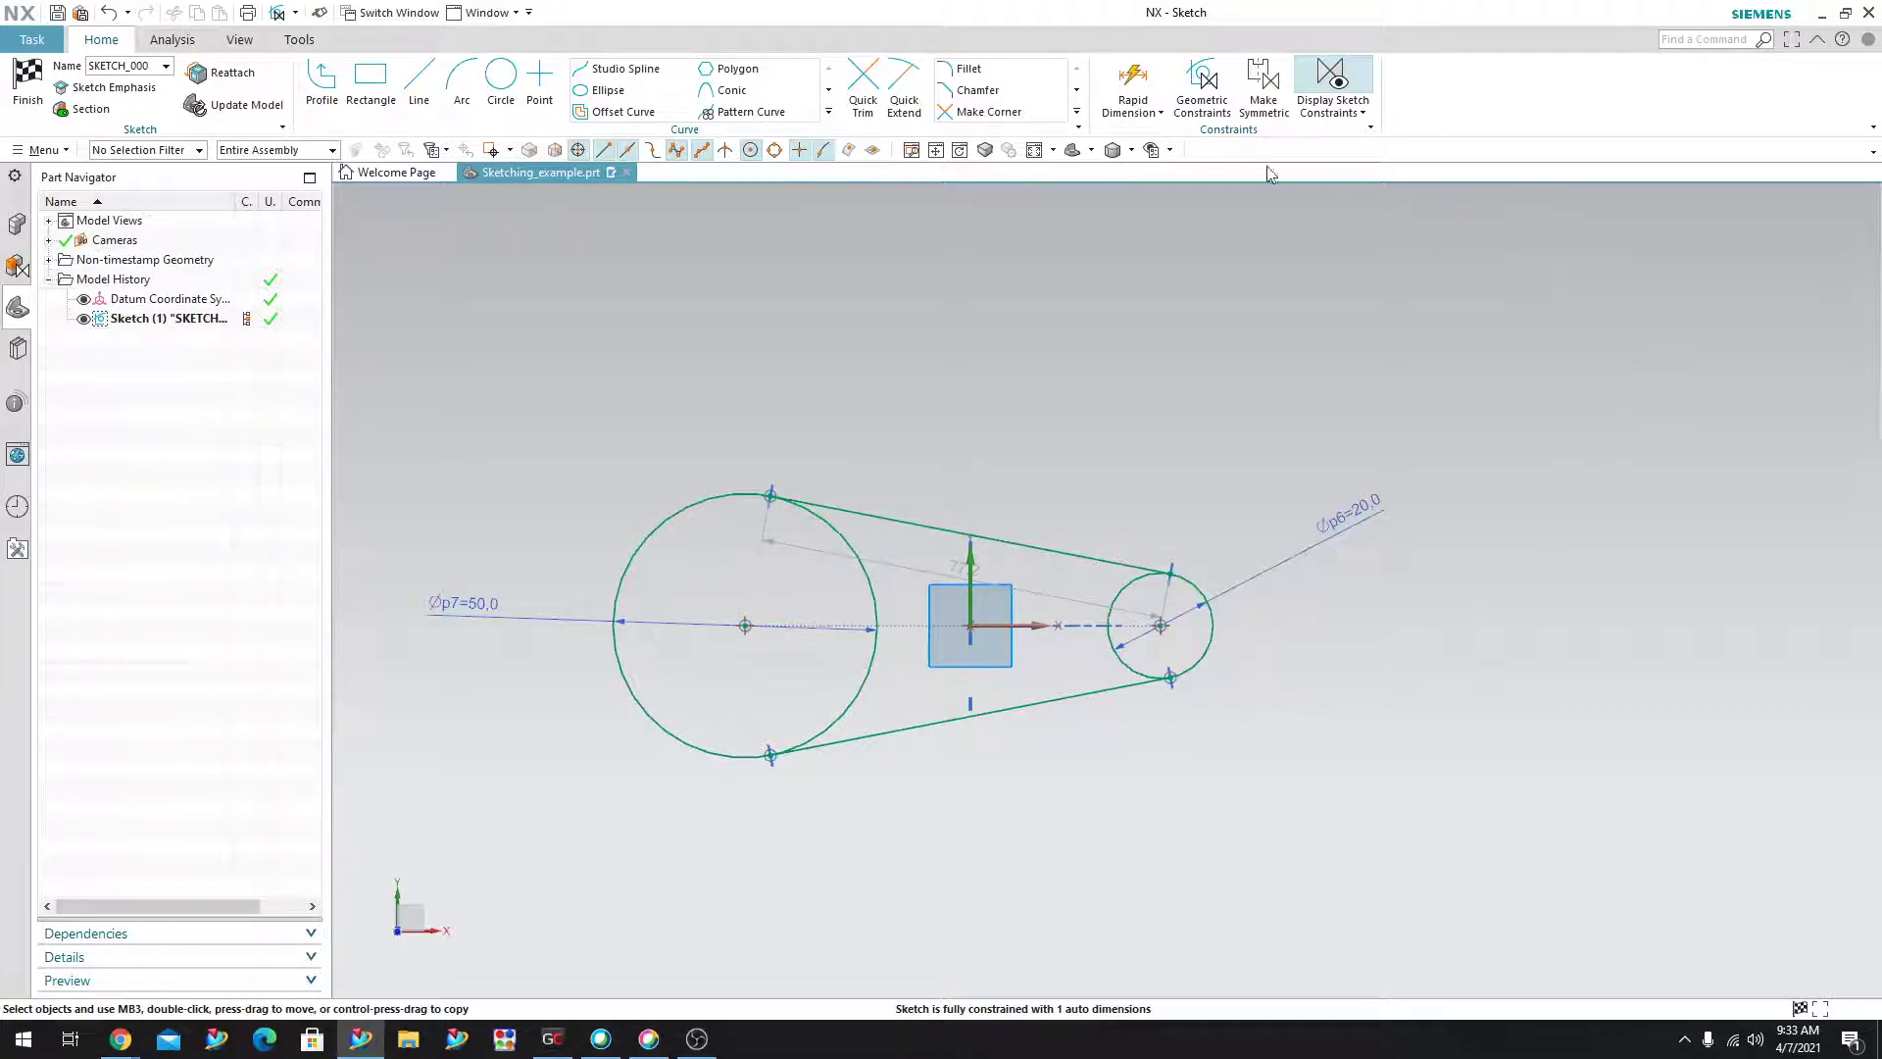
Add a 150 mm horizontal dimension between the two circle centres, placed above the sketch.
{"action": "left_click", "coordinate": [1129, 83]}
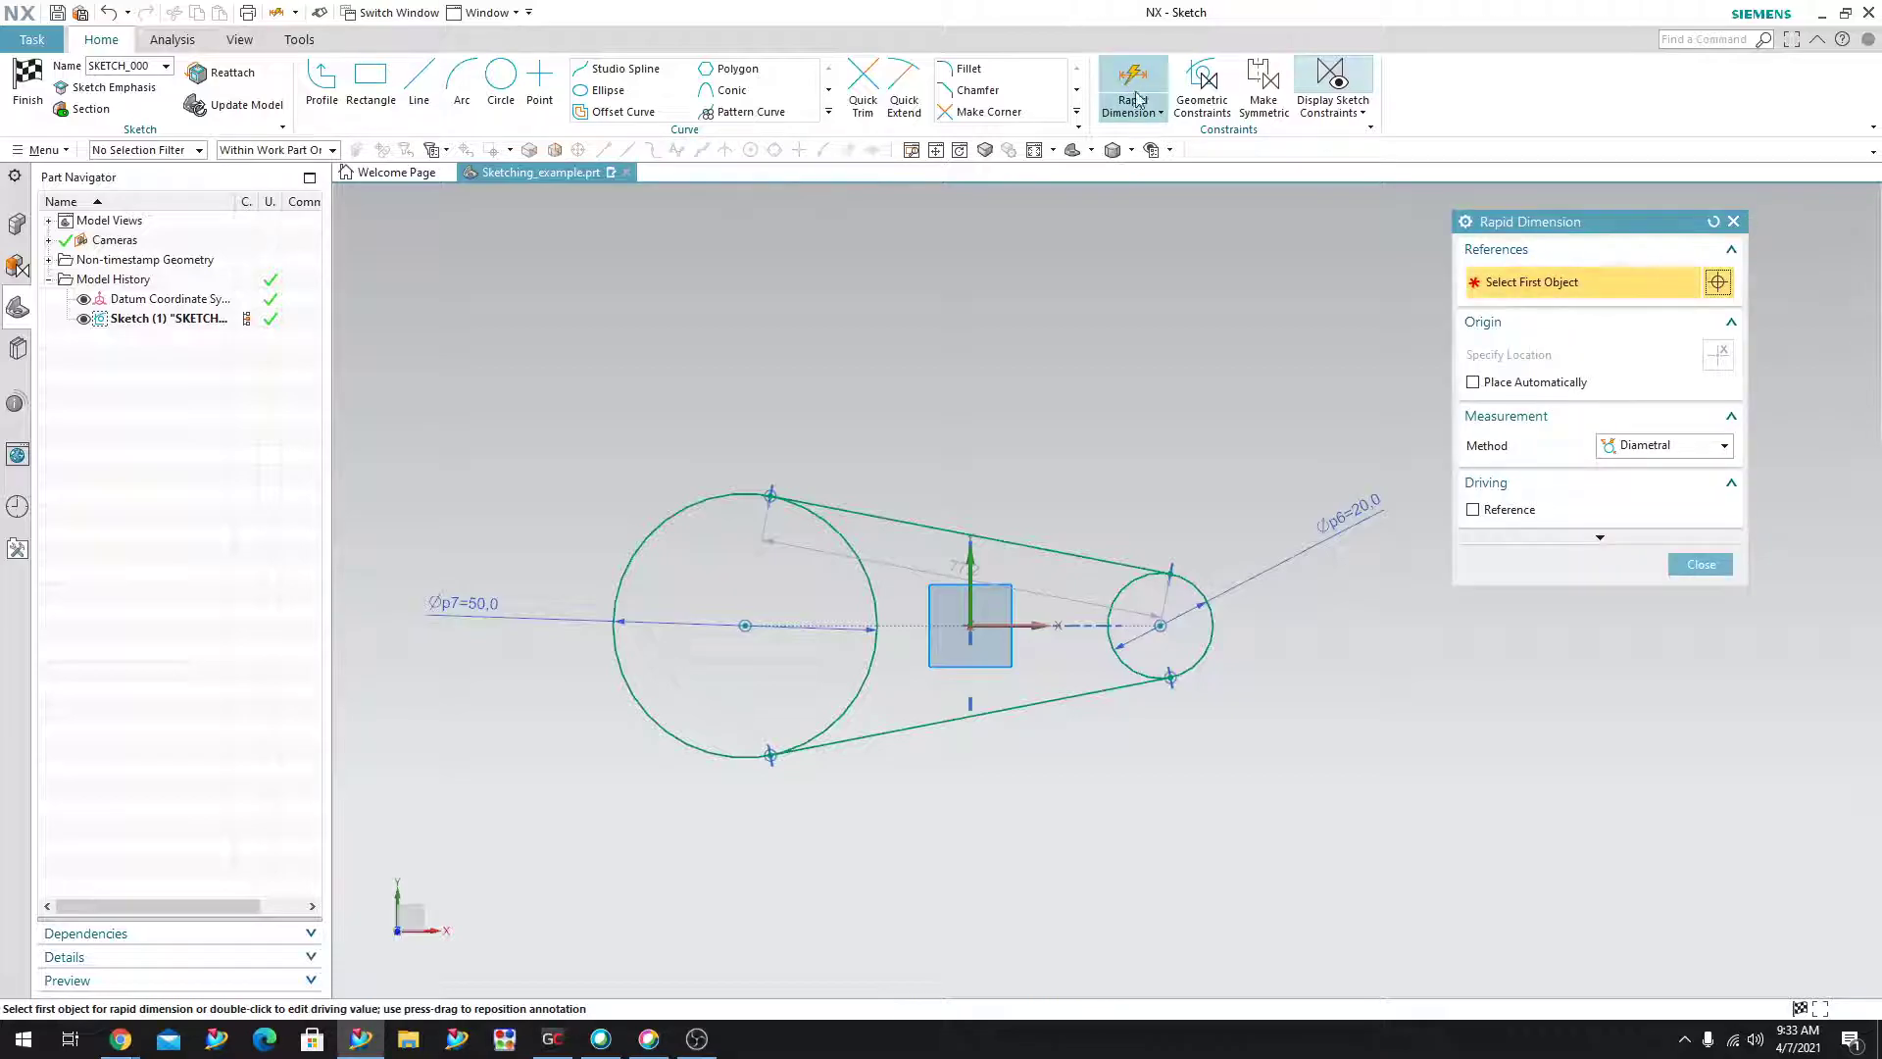
{"action": "left_click", "coordinate": [1669, 445]}
{"action": "left_click", "coordinate": [1647, 489]}
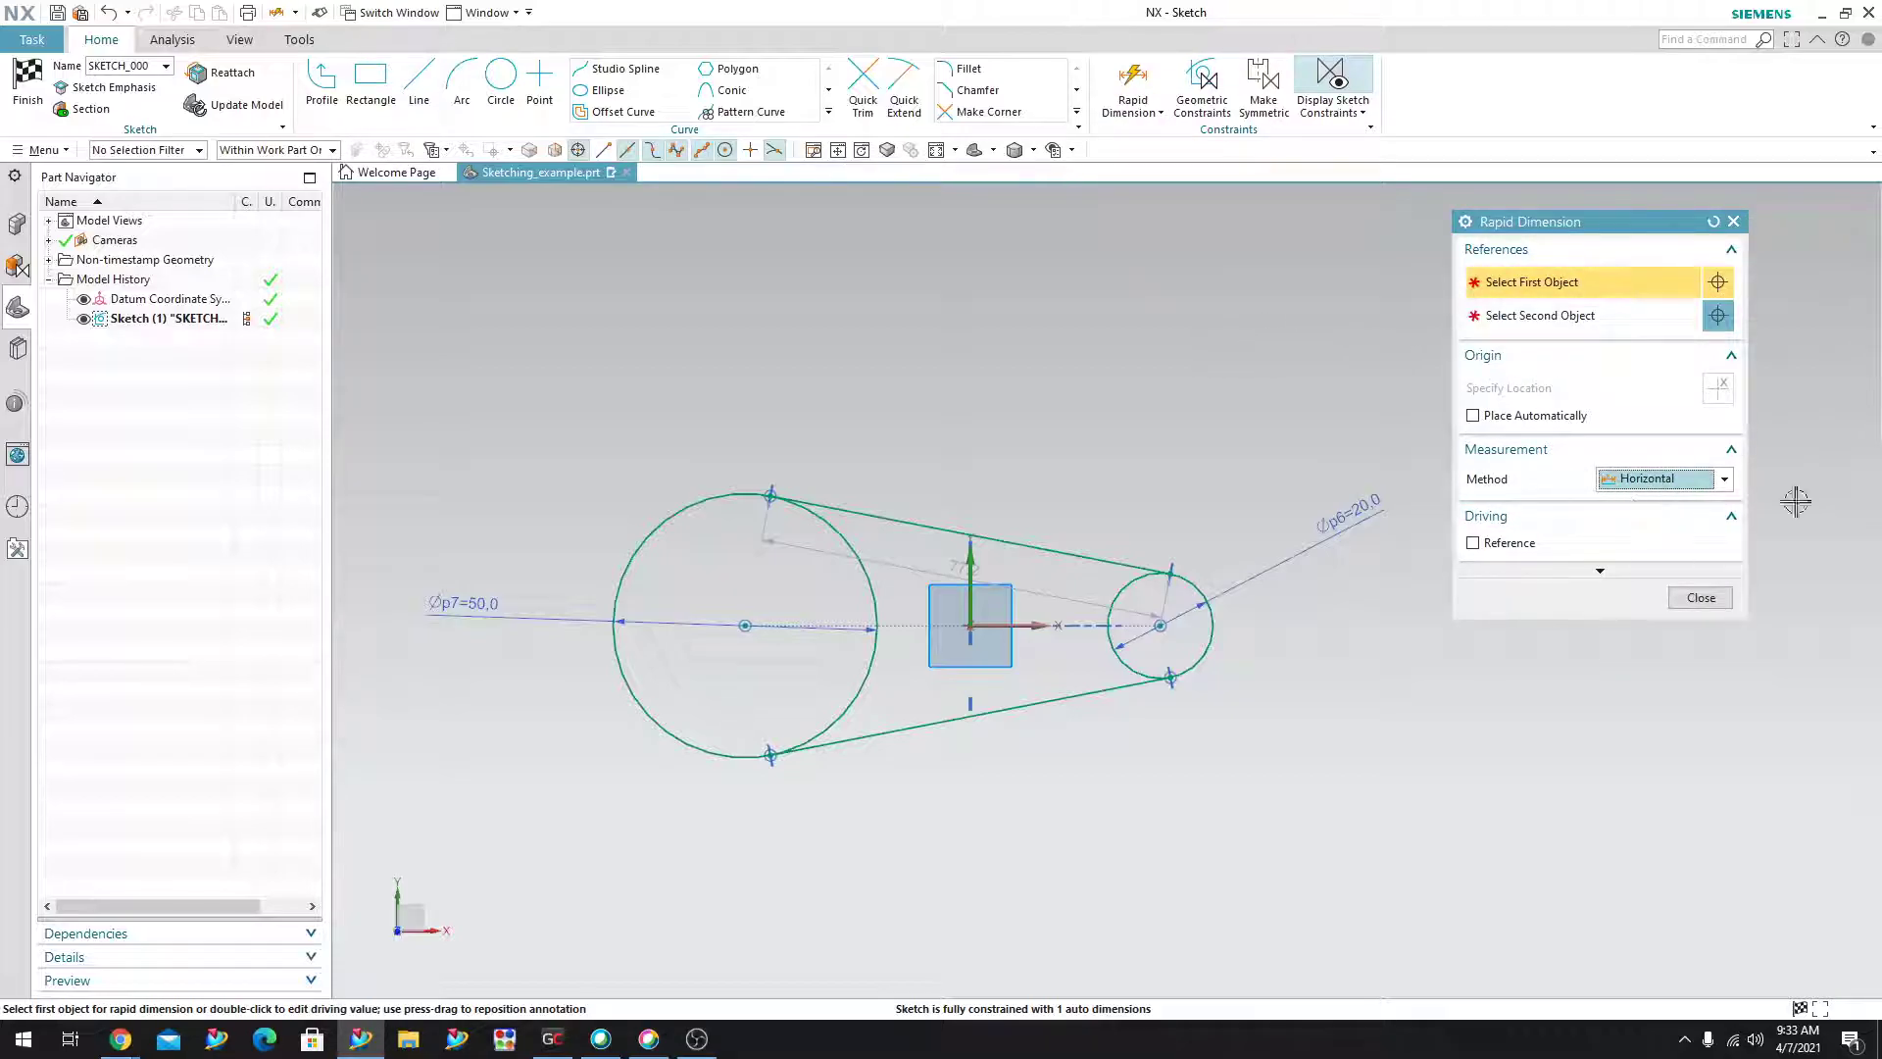
{"action": "left_click", "coordinate": [745, 626]}
{"action": "left_click", "coordinate": [1160, 626]}
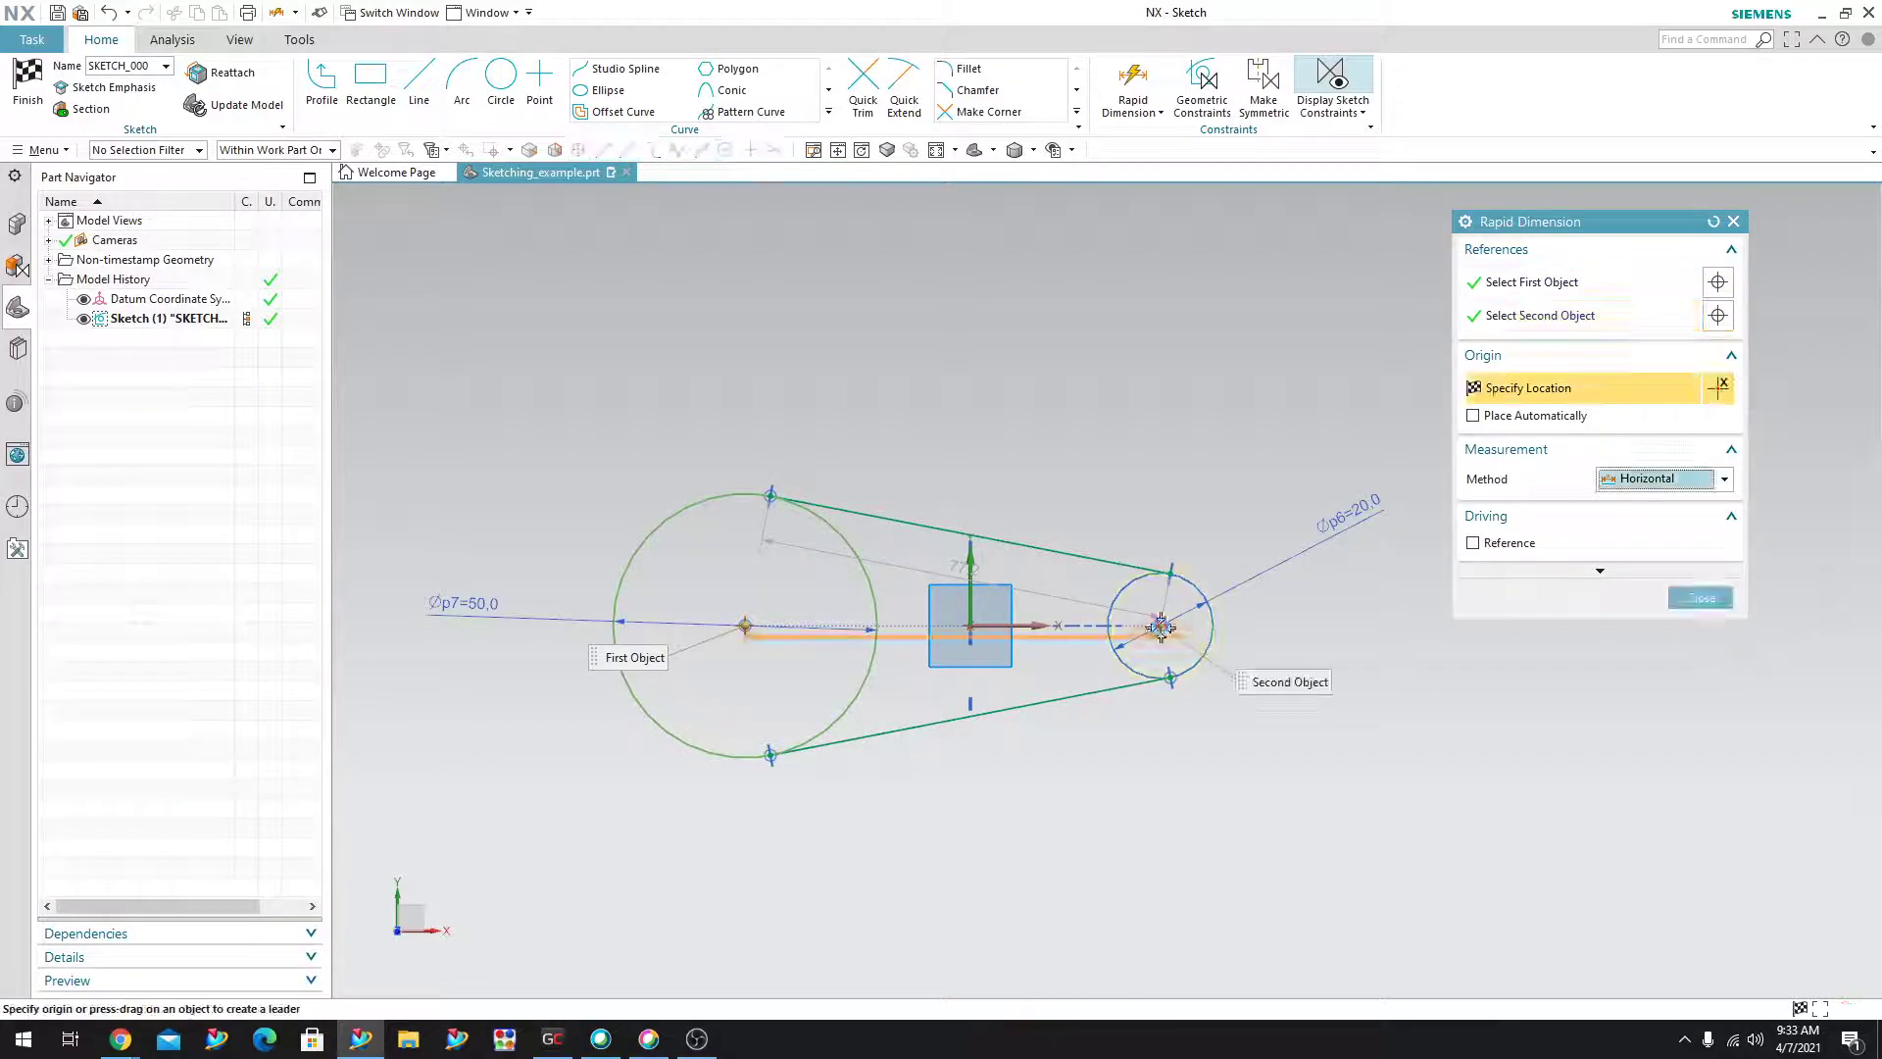
{"action": "left_click", "coordinate": [1002, 360]}
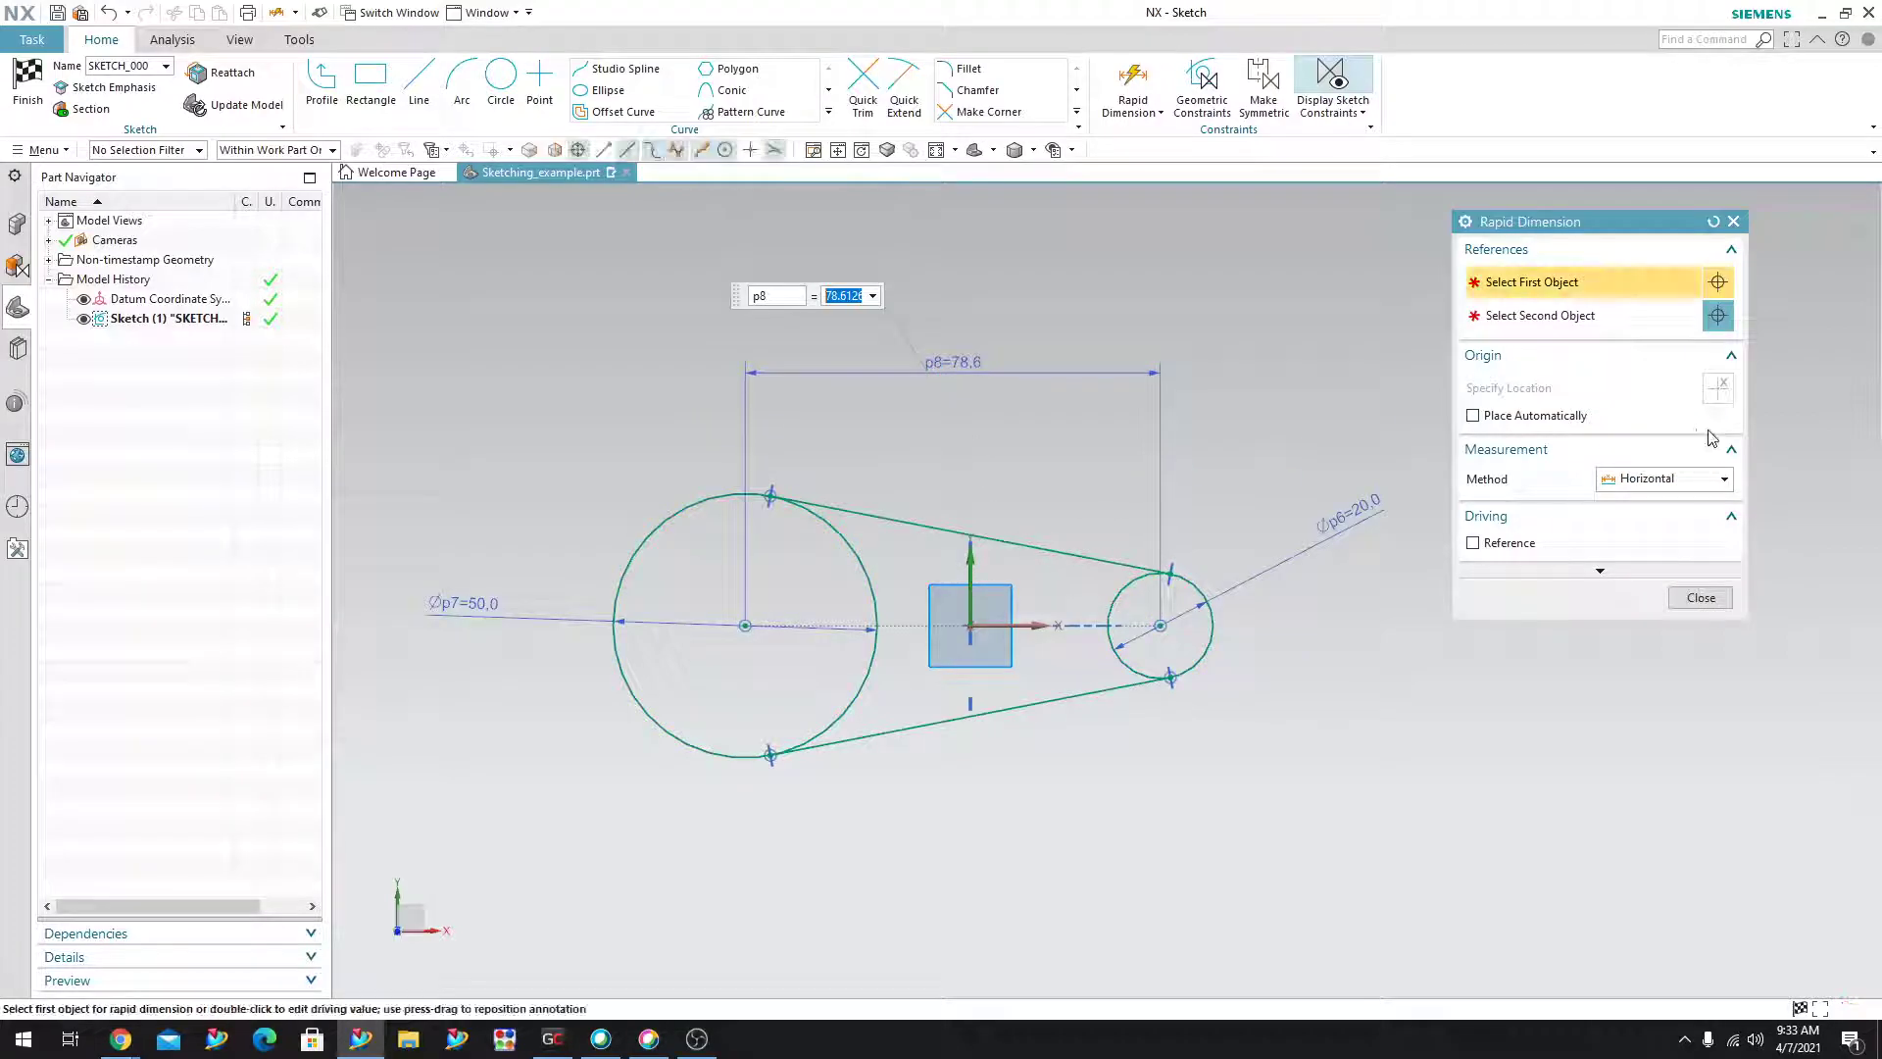
{"action": "type", "text": "150"}
{"action": "key", "text": "Return"}
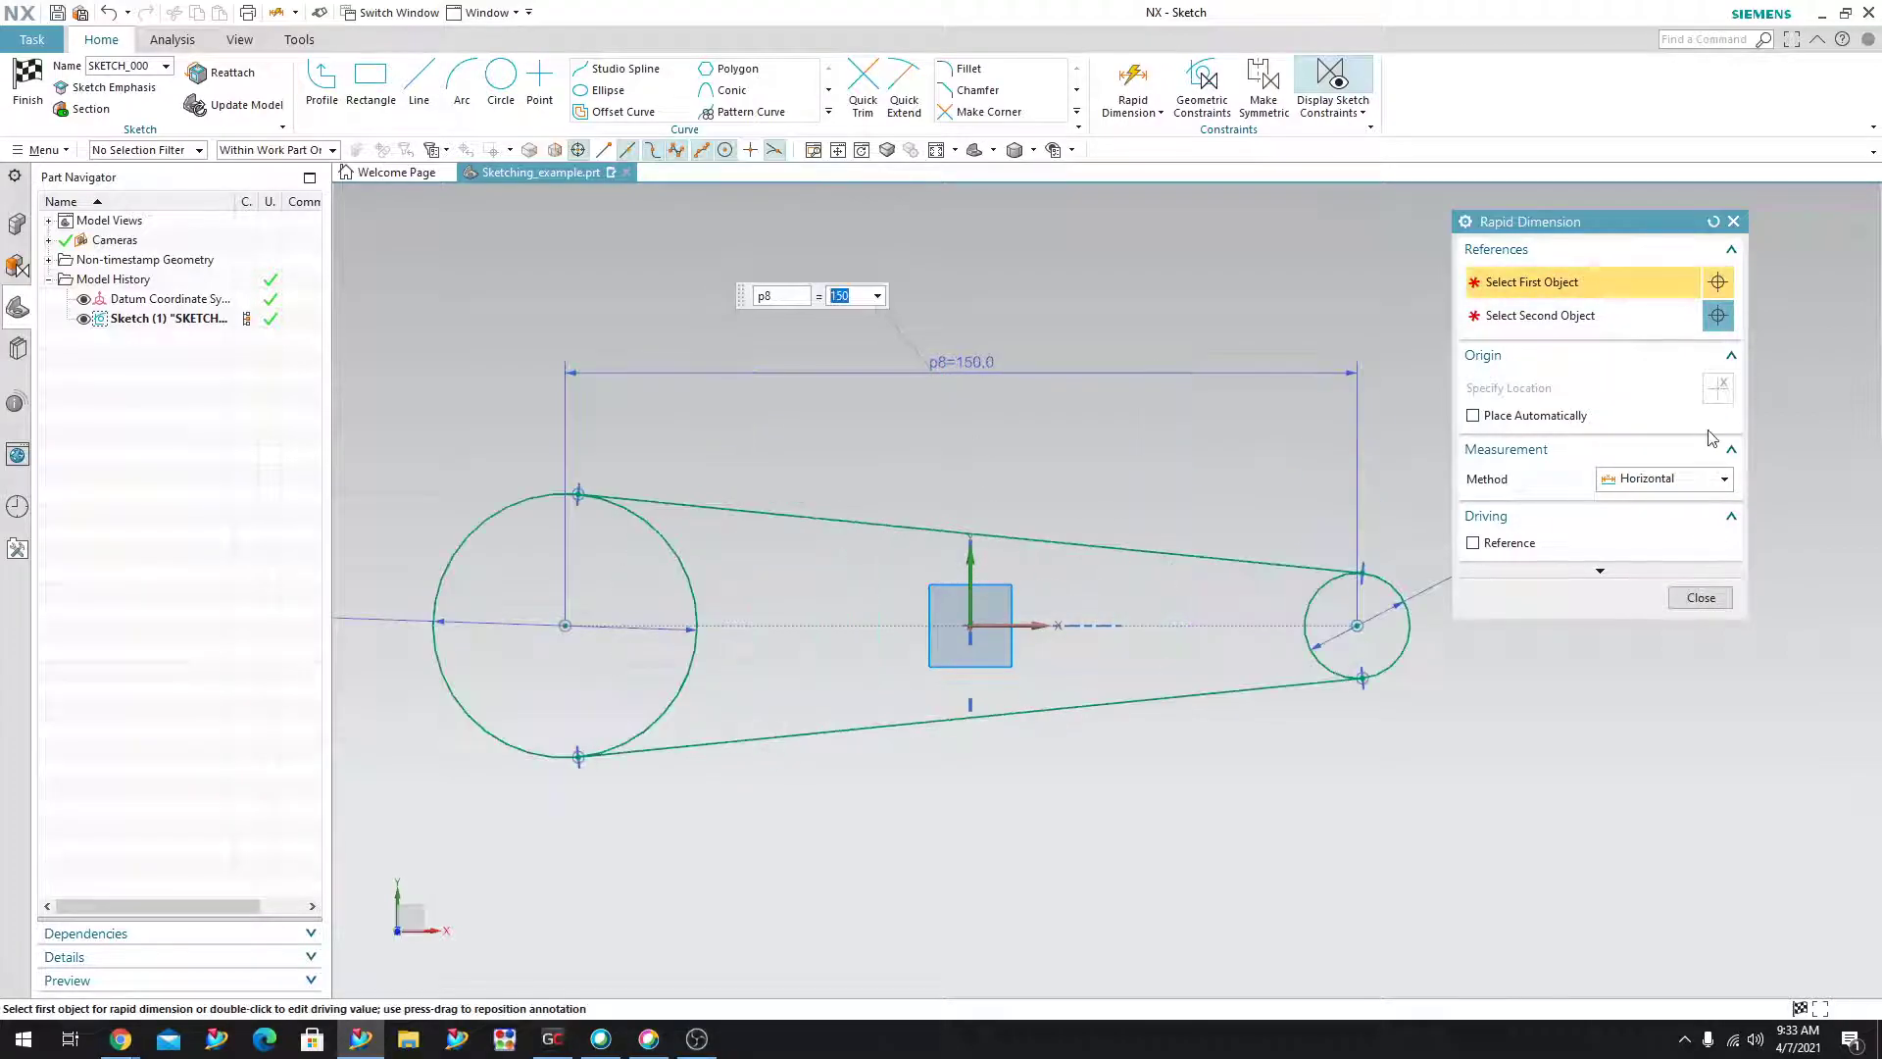
{"action": "left_click", "coordinate": [1701, 597]}
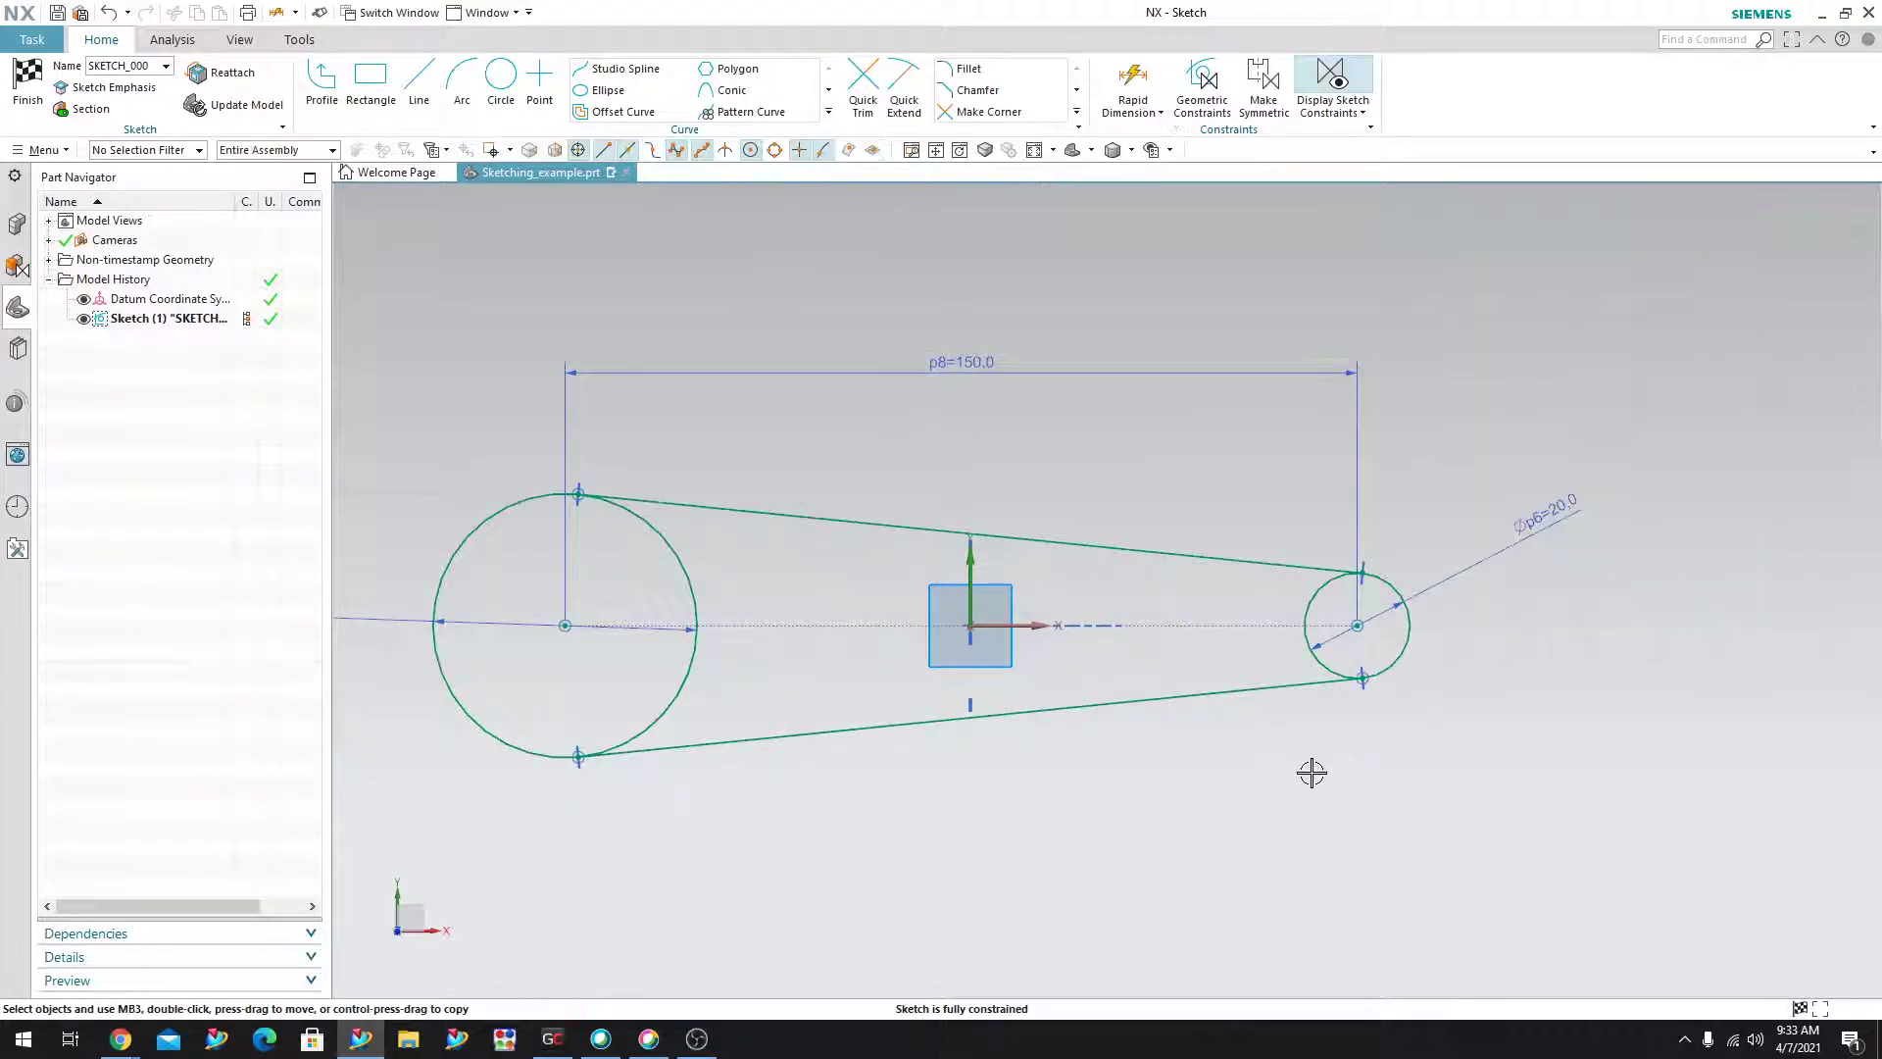
{"action": "scroll", "coordinate": [1294, 791], "scroll_direction": "up", "scroll_amount": 3}
{"action": "scroll", "coordinate": [1164, 870], "scroll_direction": "down", "scroll_amount": 4}
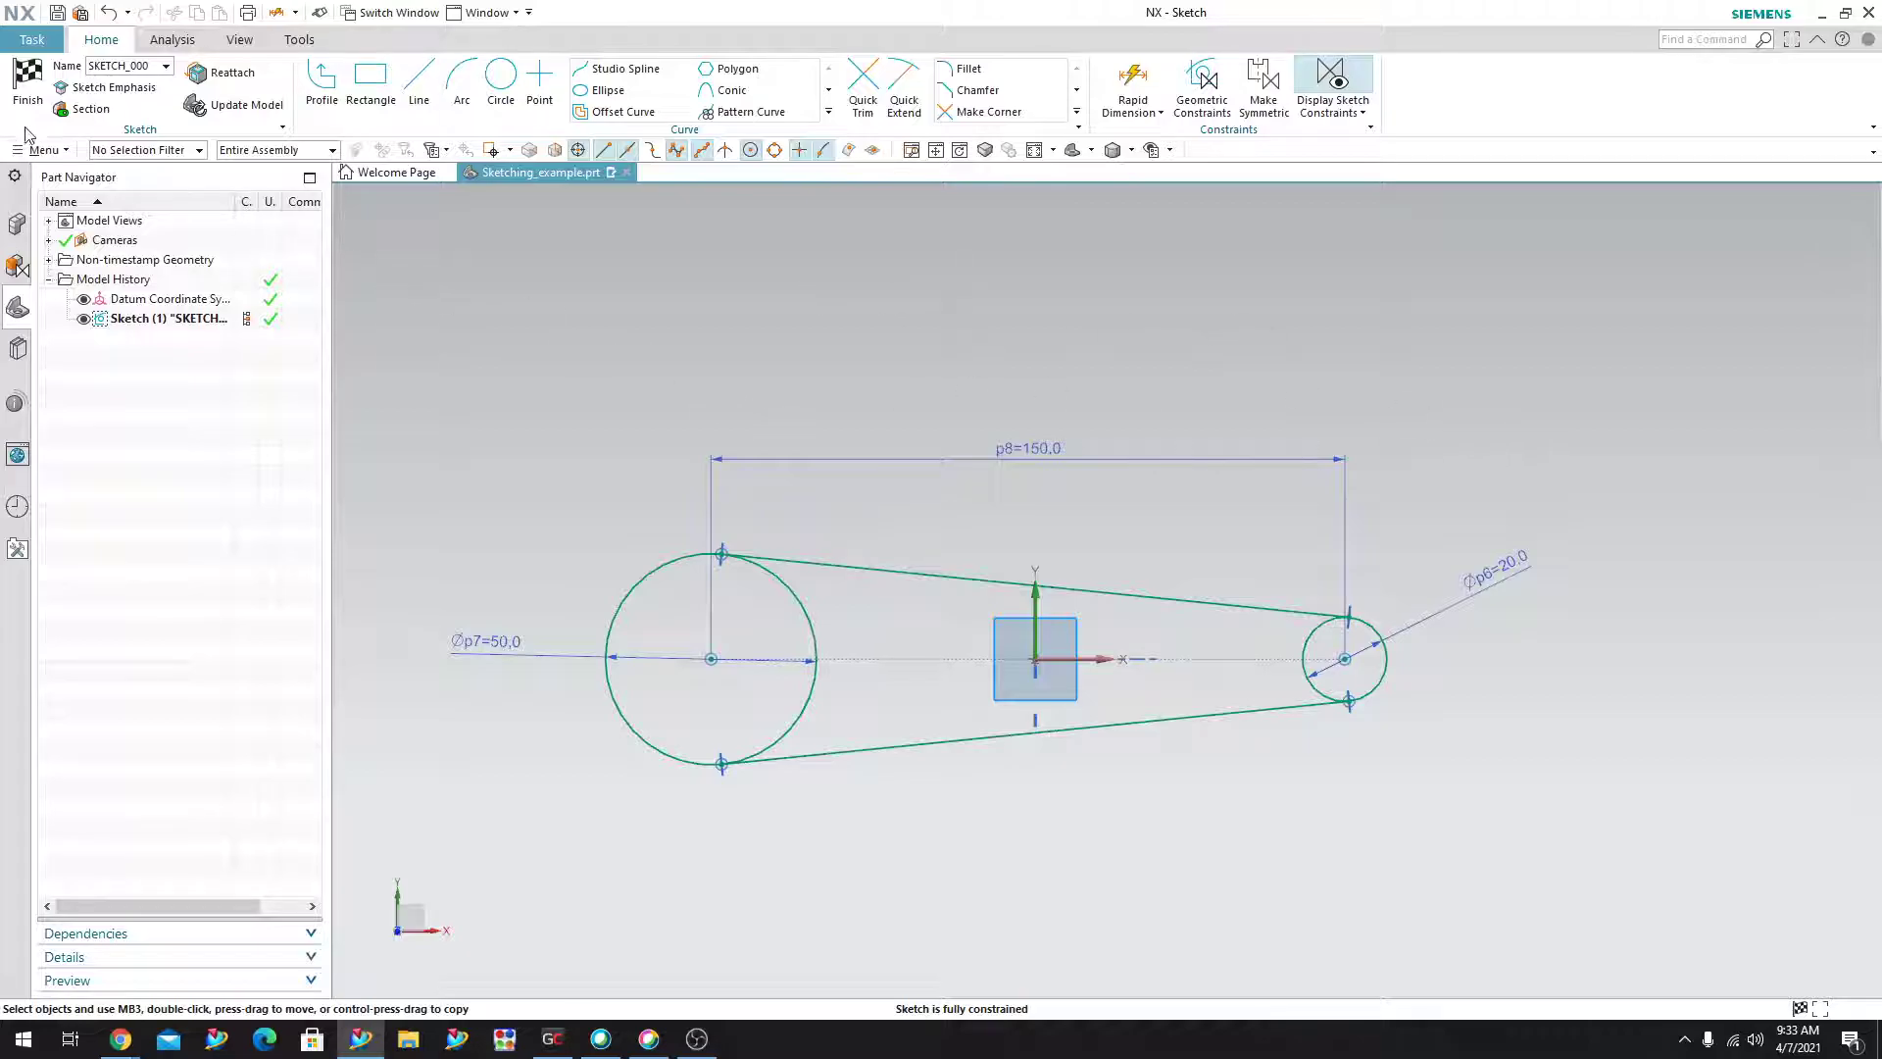
Finish the sketch and rotate the view to inspect the belt outline in Modeling.
{"action": "left_click", "coordinate": [27, 81]}
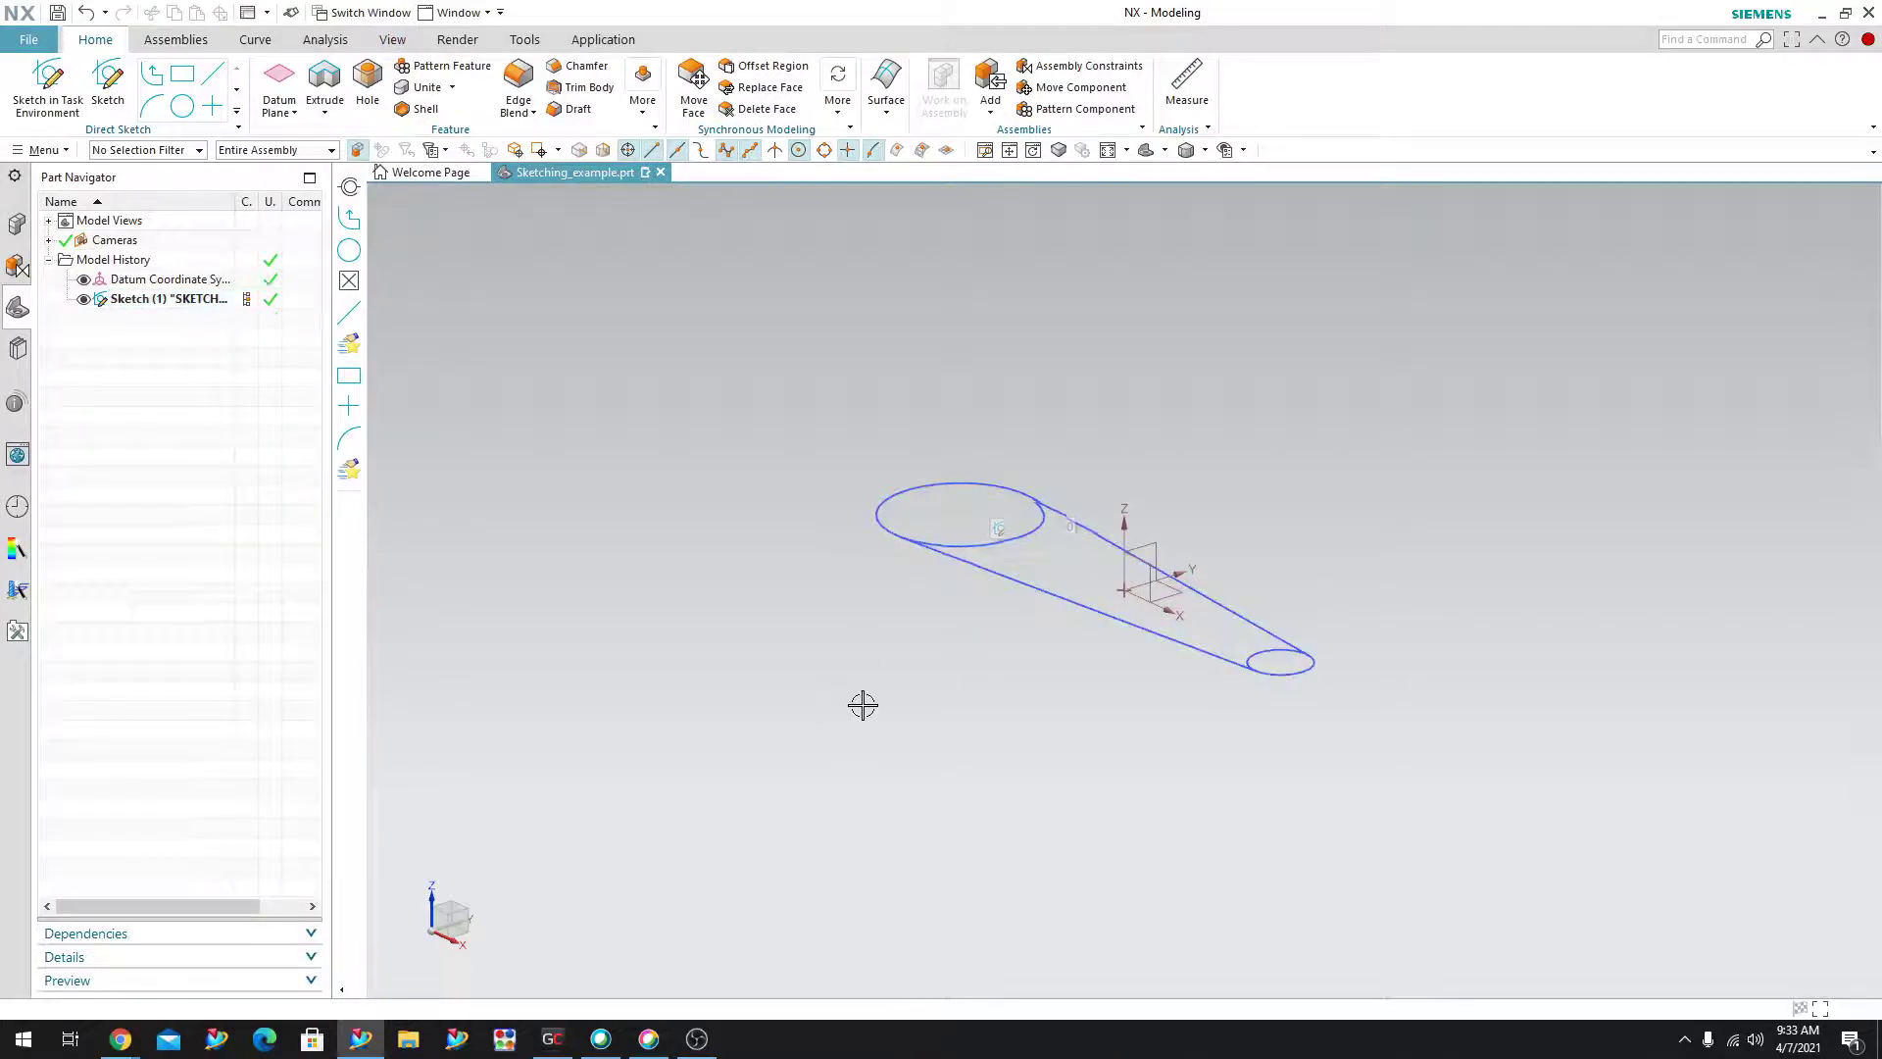
{"action": "mouse_move", "coordinate": [861, 702]}
{"action": "middle_mouse_down"}
{"action": "mouse_move", "coordinate": [949, 743]}
{"action": "mouse_move", "coordinate": [889, 777]}
{"action": "mouse_move", "coordinate": [921, 791]}
{"action": "middle_mouse_up"}
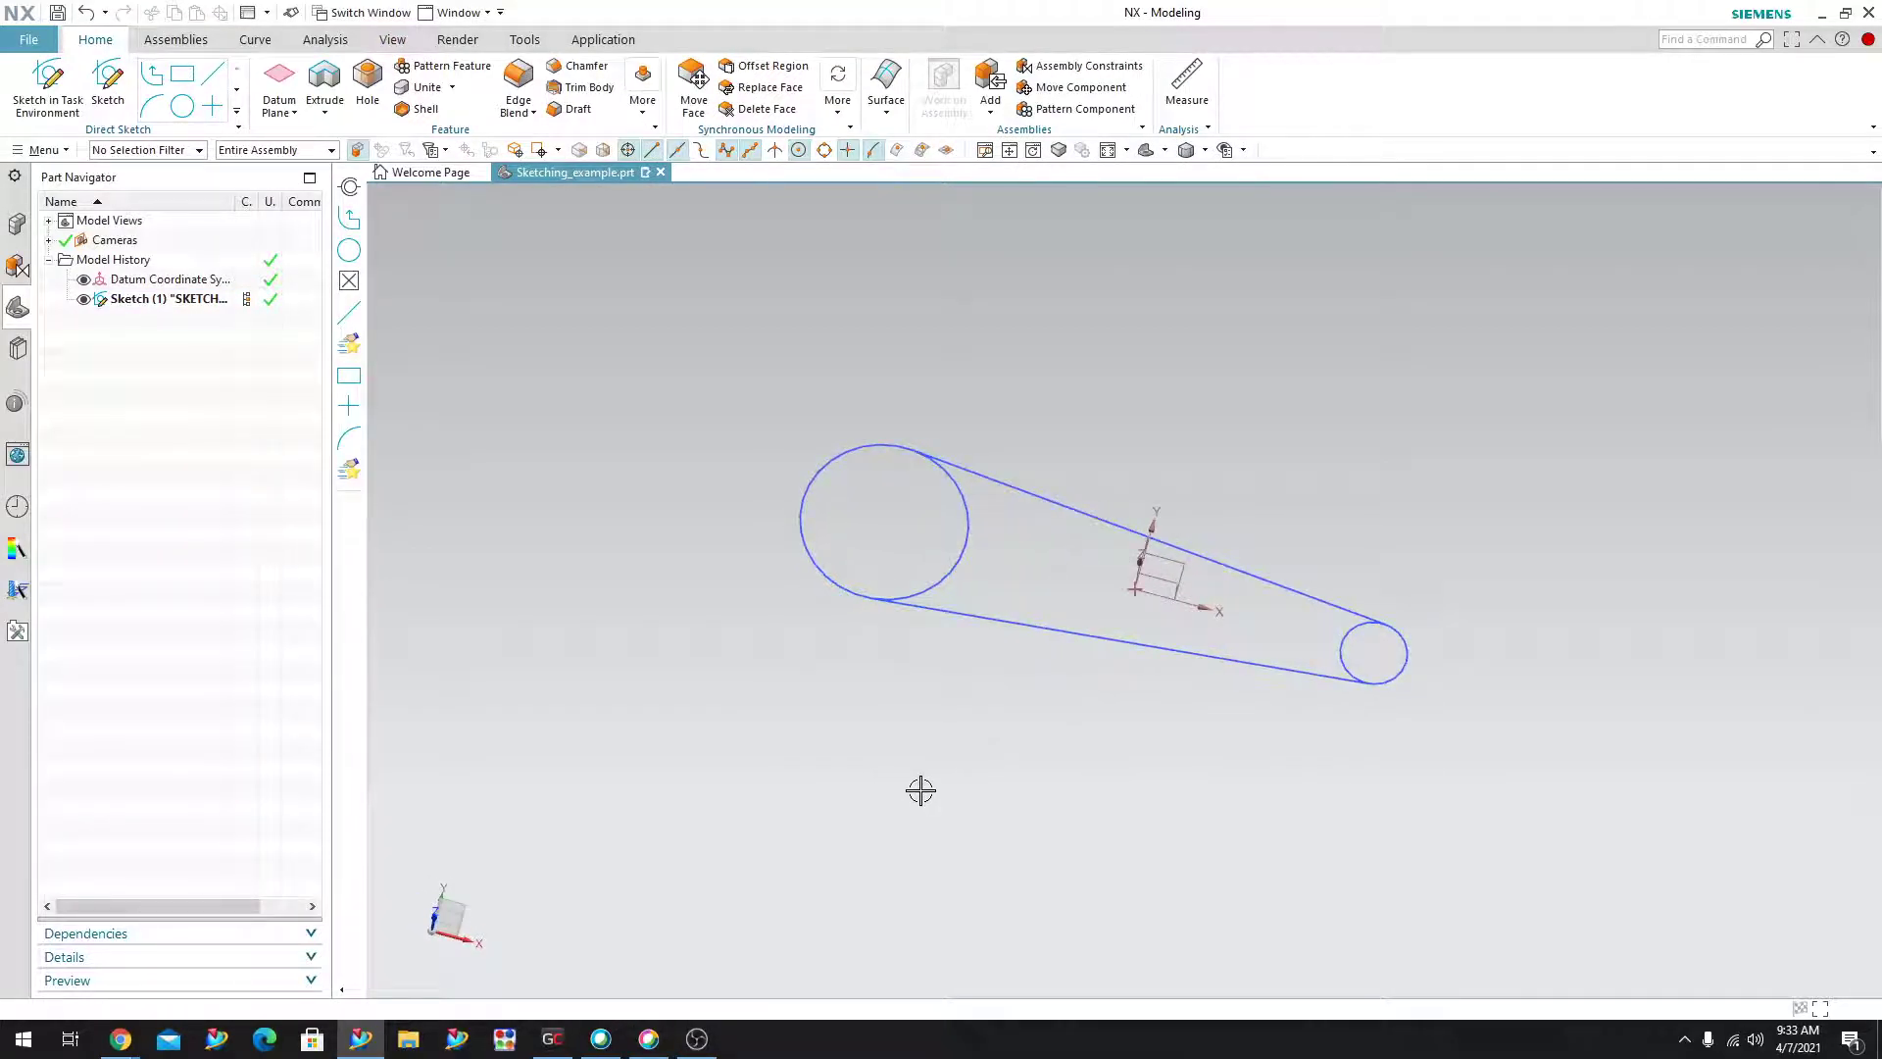